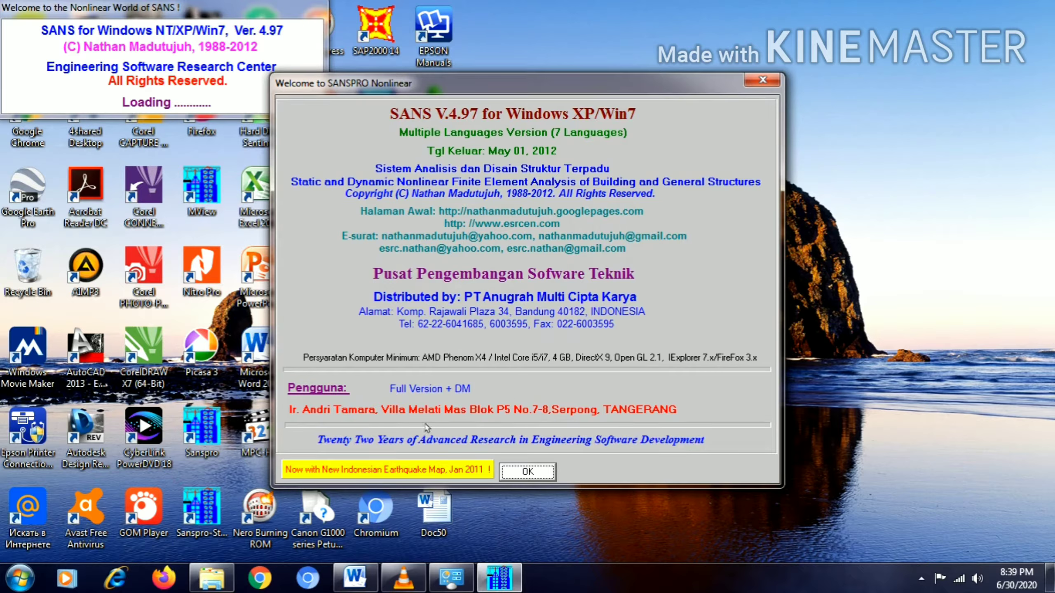
Dismiss the welcome information, start the modeler, close its daily tip and maximize the modeling window
{"action": "left_click", "coordinate": [545, 478]}
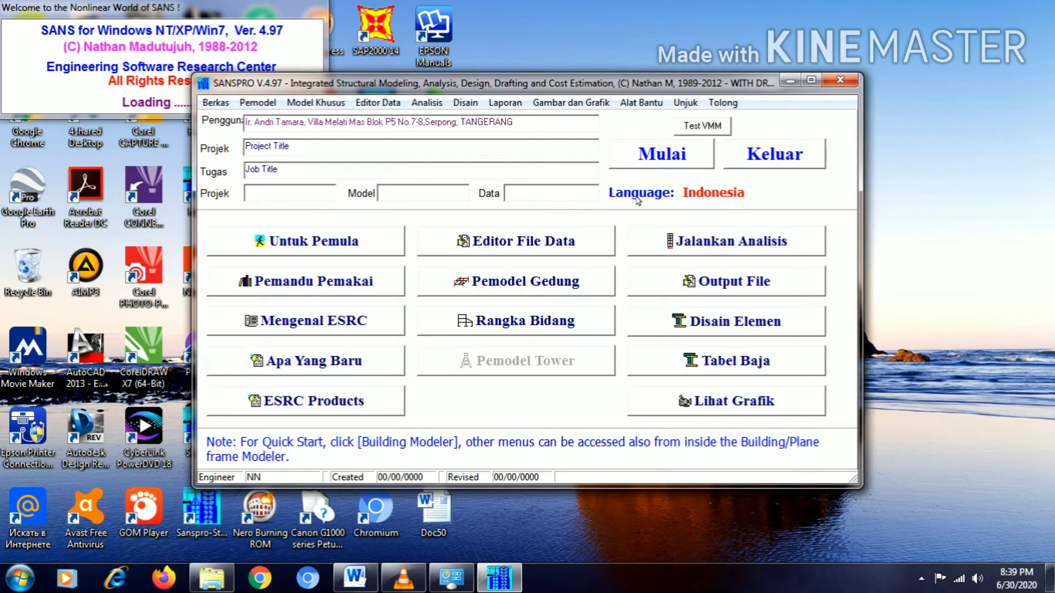
{"action": "left_click", "coordinate": [691, 161]}
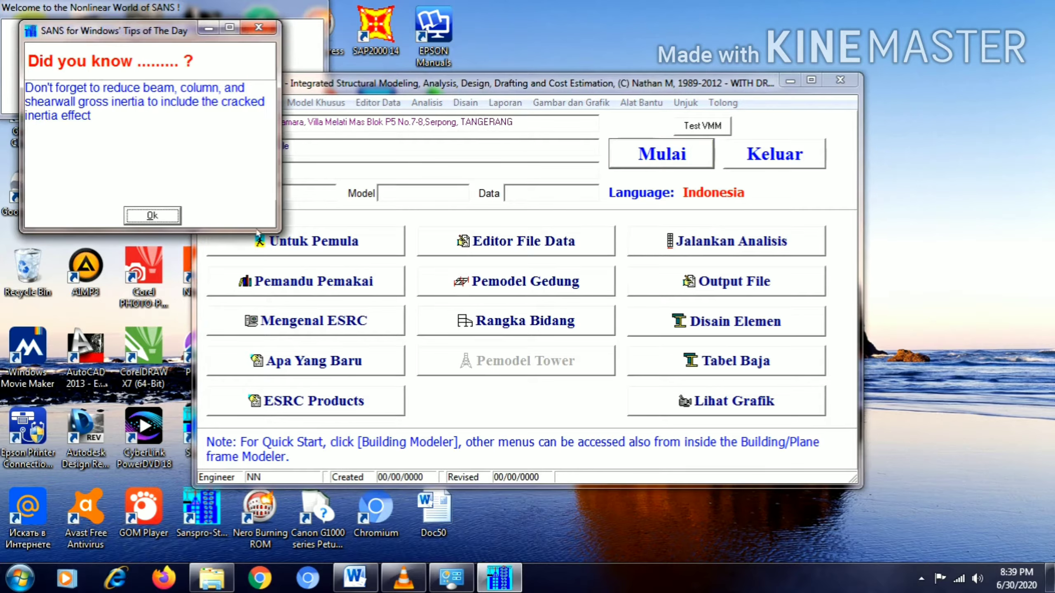
{"action": "left_click", "coordinate": [152, 215]}
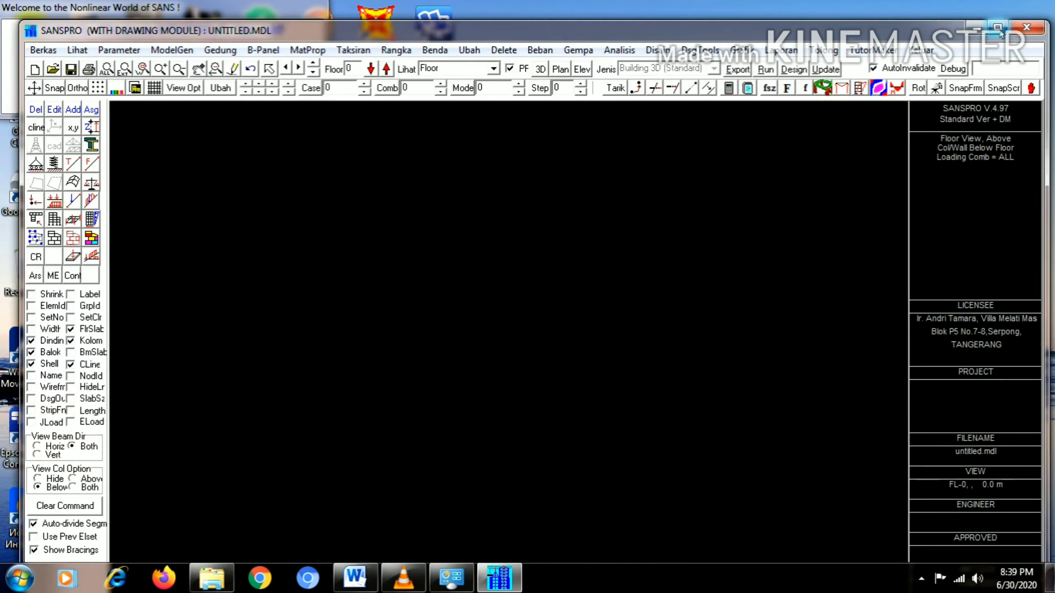
{"action": "left_click", "coordinate": [998, 30]}
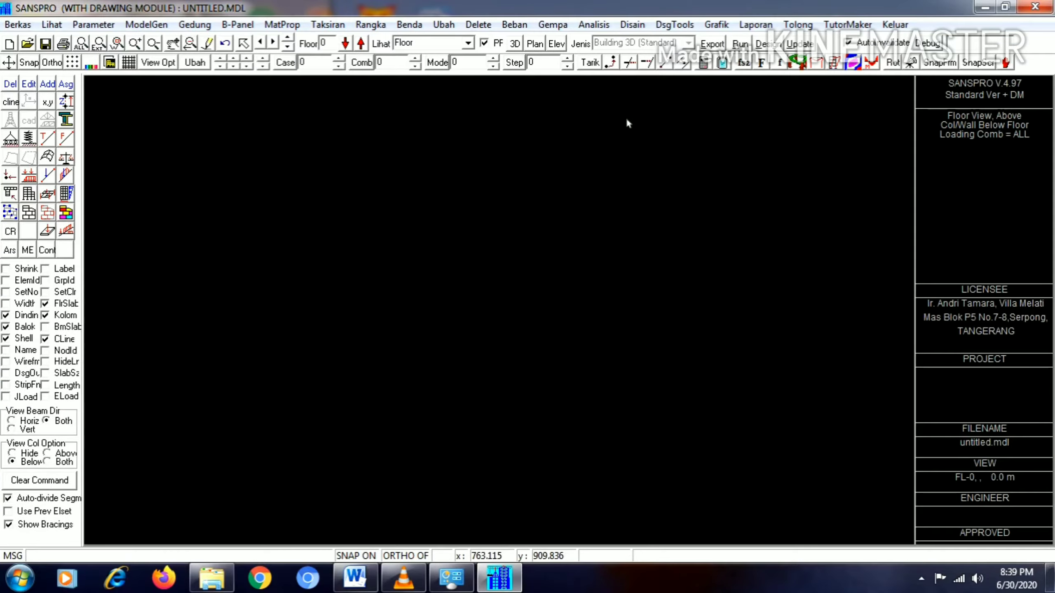
Create a new model and enter "STRUKTUR LANTAI DUA ( KANTOR )" as its first title line
{"action": "left_click", "coordinate": [11, 44]}
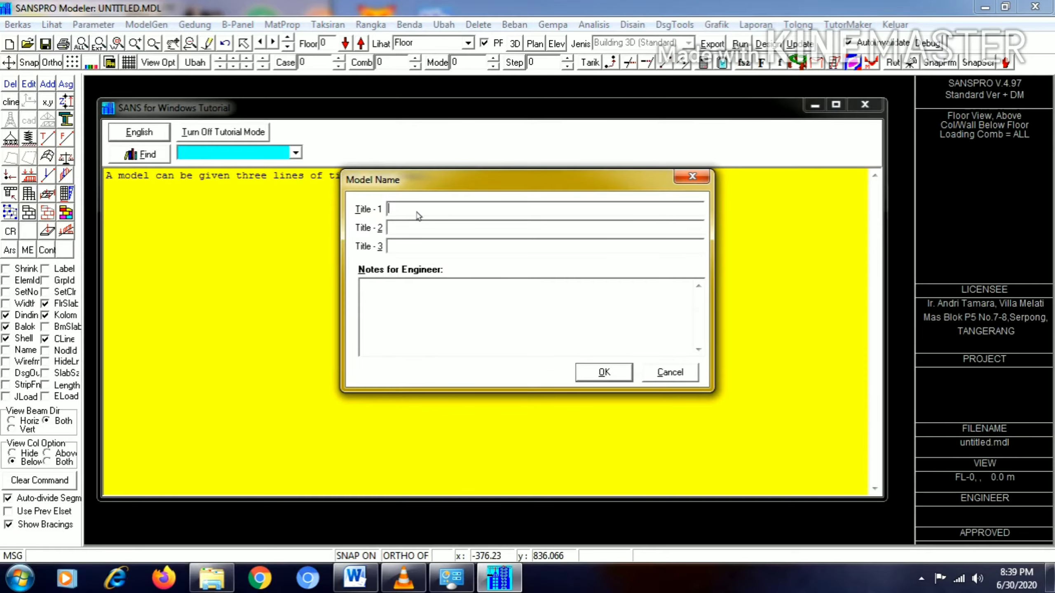
{"action": "type", "text": "s"}
{"action": "type", "text": "STRUKT"}
{"action": "type", "text": "UR"}
{"action": "type", "text": " LANTA"}
{"action": "type", "text": "I DUA"}
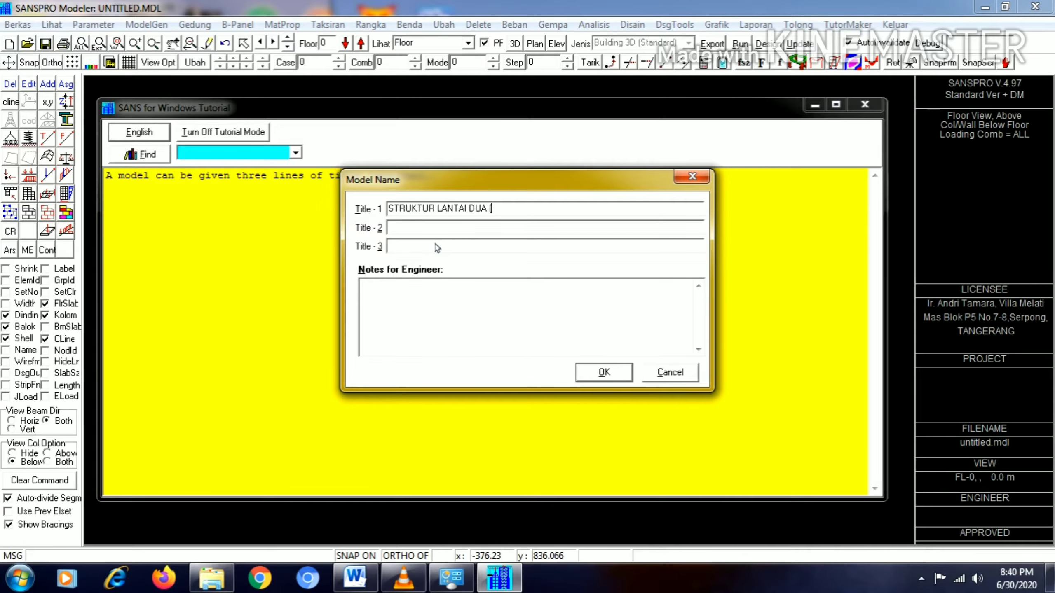
{"action": "type", "text": "( KANTOR"}
Write "TULANGAN DIA < 13 fy = 240" in the notes for the engineer
{"action": "left_click", "coordinate": [410, 295]}
{"action": "type", "text": "TULANGAN"}
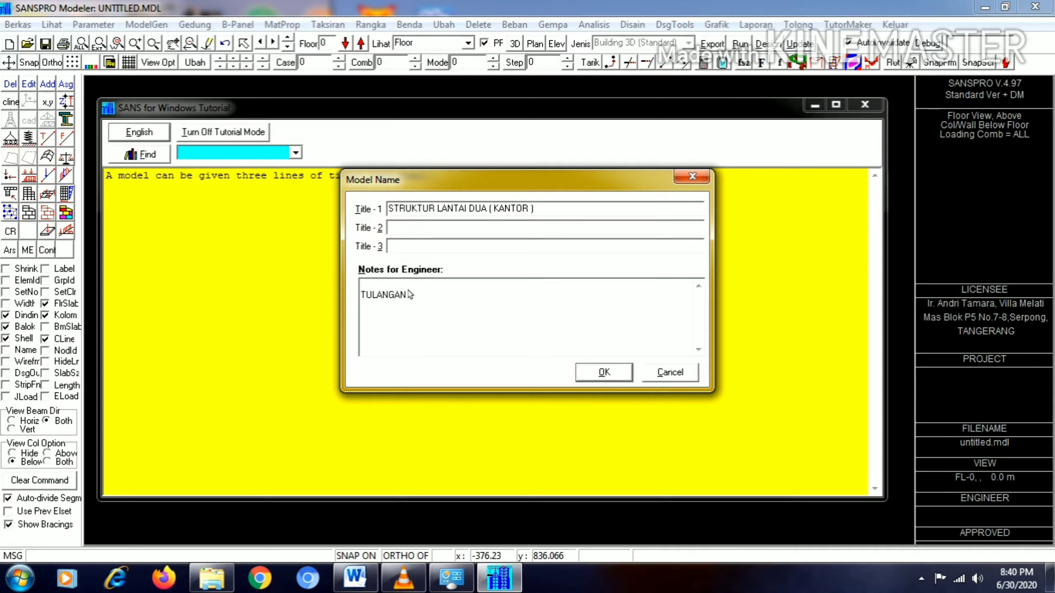
{"action": "type", "text": "DIA"}
{"action": "type", "text": "<"}
{"action": "type", "text": " 13"}
{"action": "type", "text": " M"}
{"action": "key", "text": "BackSpace"}
{"action": "type", "text": "fy = 240"}
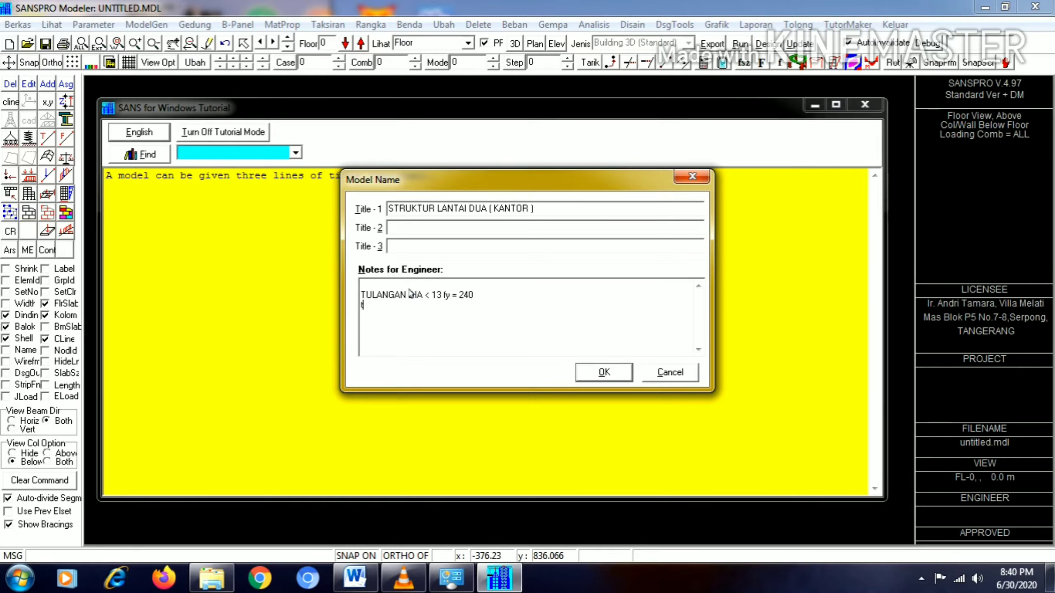
Add the note line "TULANGAN DIA > 13 fy = 390" and accept the model name data
{"action": "type", "text": "TULANGAN DIA > 13 fy"}
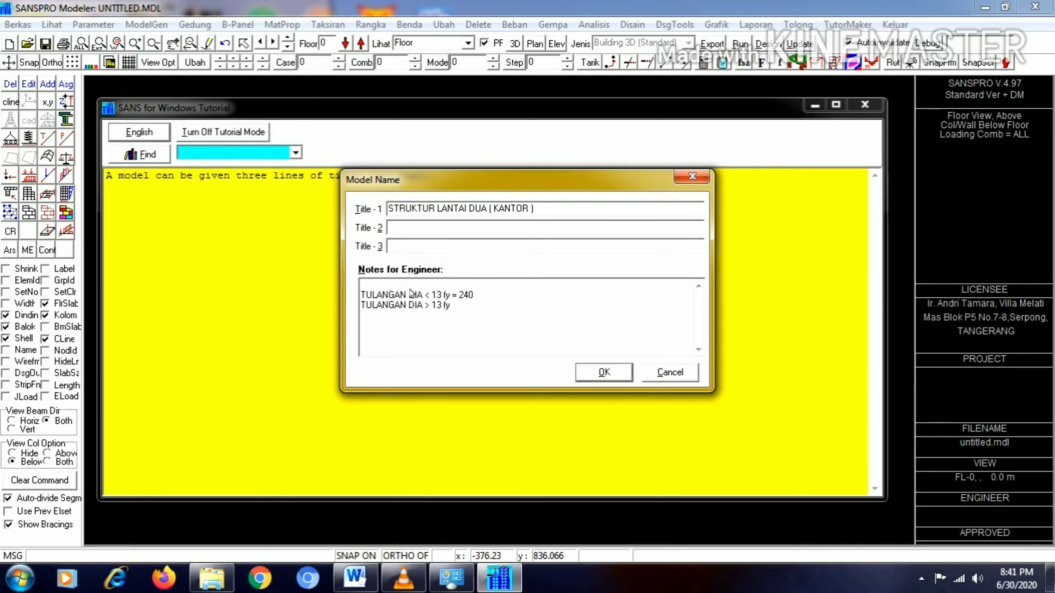
{"action": "type", "text": " = 390"}
{"action": "left_click", "coordinate": [603, 373]}
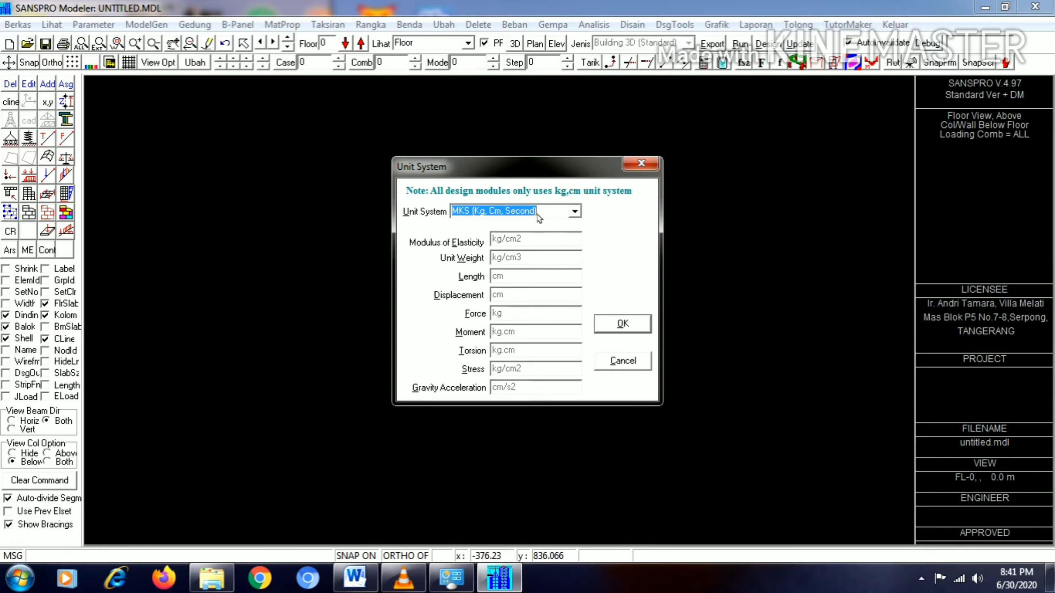
Accept the MKS (Kg, Cm, Second) units and the structure options with CONCRETE PBI-91 as the design code
{"action": "left_click", "coordinate": [623, 324]}
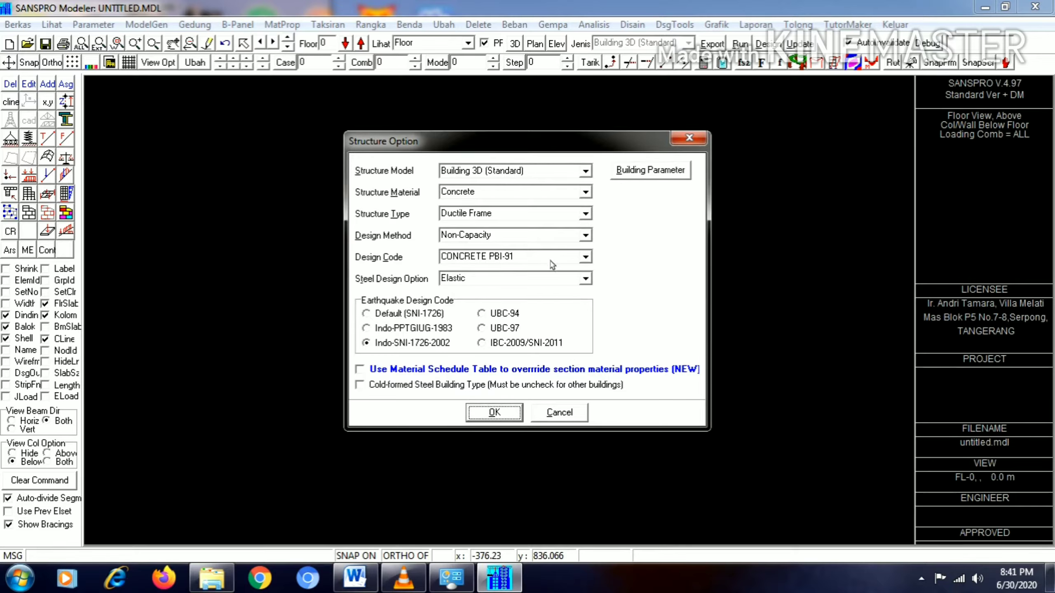
{"action": "left_click", "coordinate": [586, 257]}
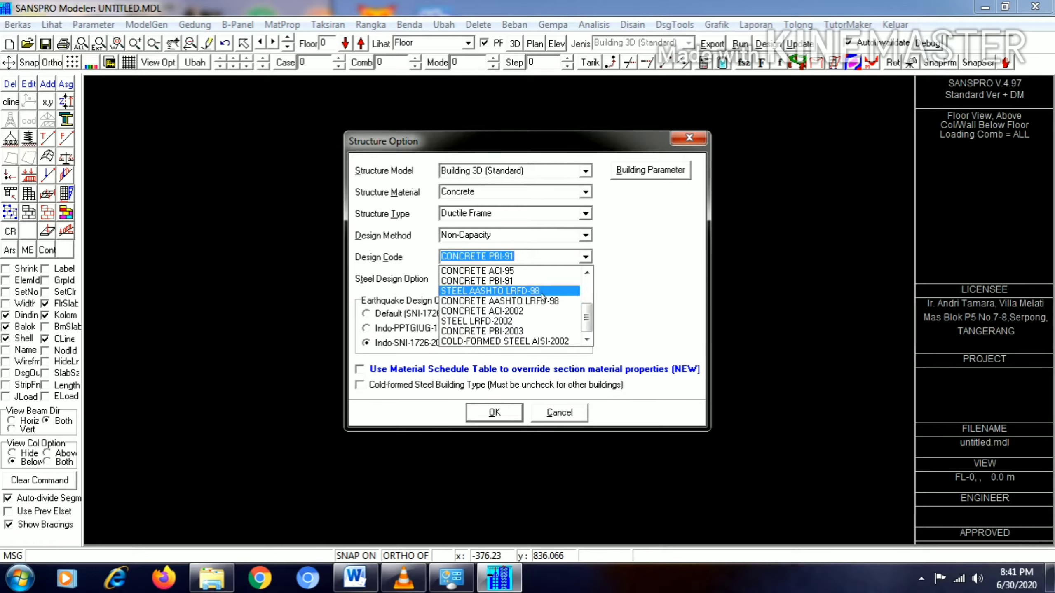
{"action": "left_click", "coordinate": [507, 284]}
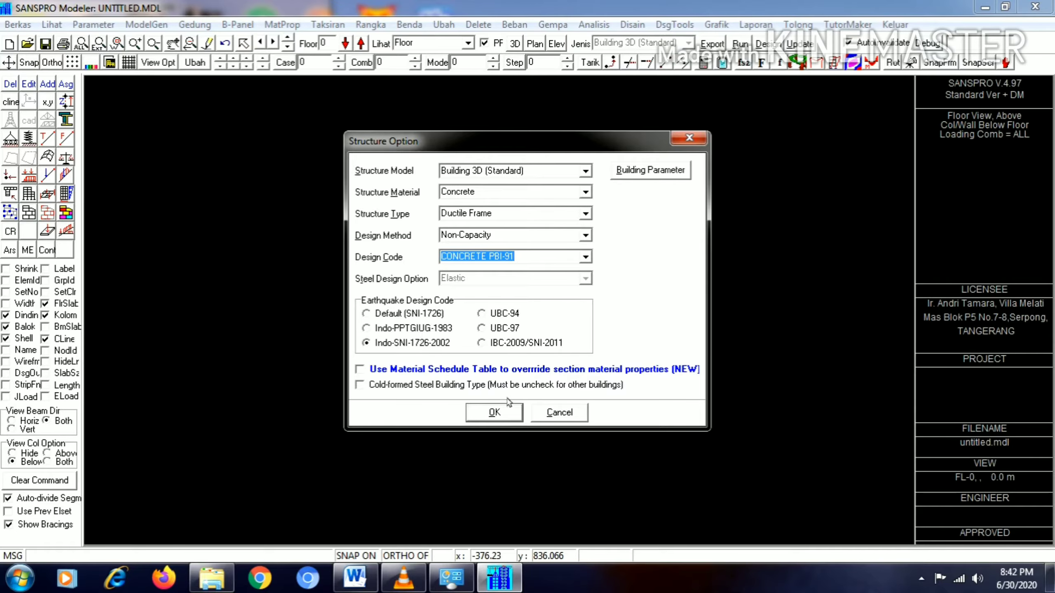
{"action": "left_click", "coordinate": [504, 412]}
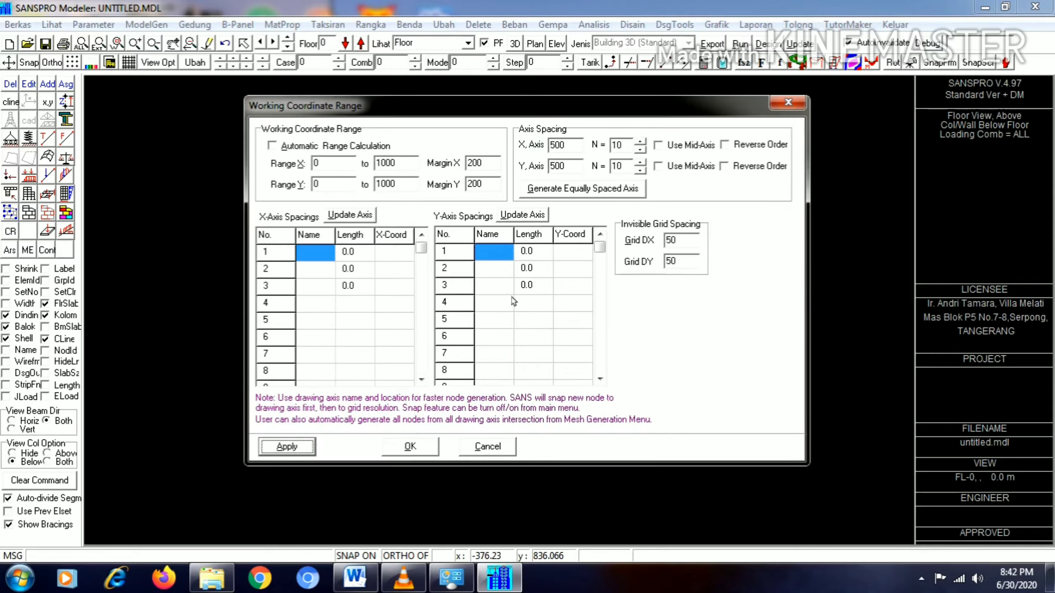
Check the plan dimensions in the Word document, return to the modeler and name the first four X axes A, B, C and D
{"action": "left_click", "coordinate": [354, 579]}
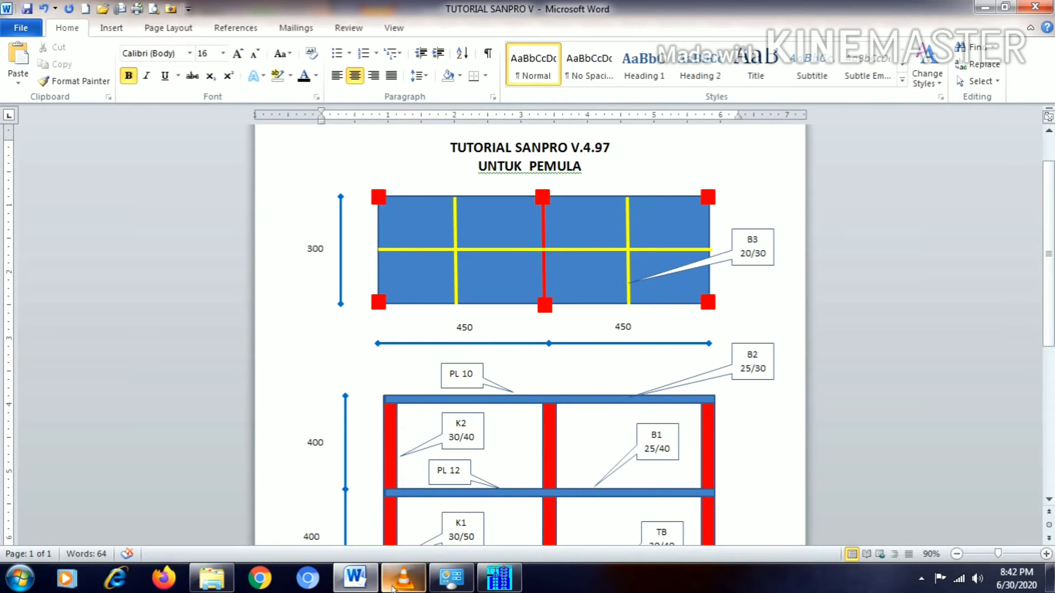
{"action": "left_click", "coordinate": [499, 578]}
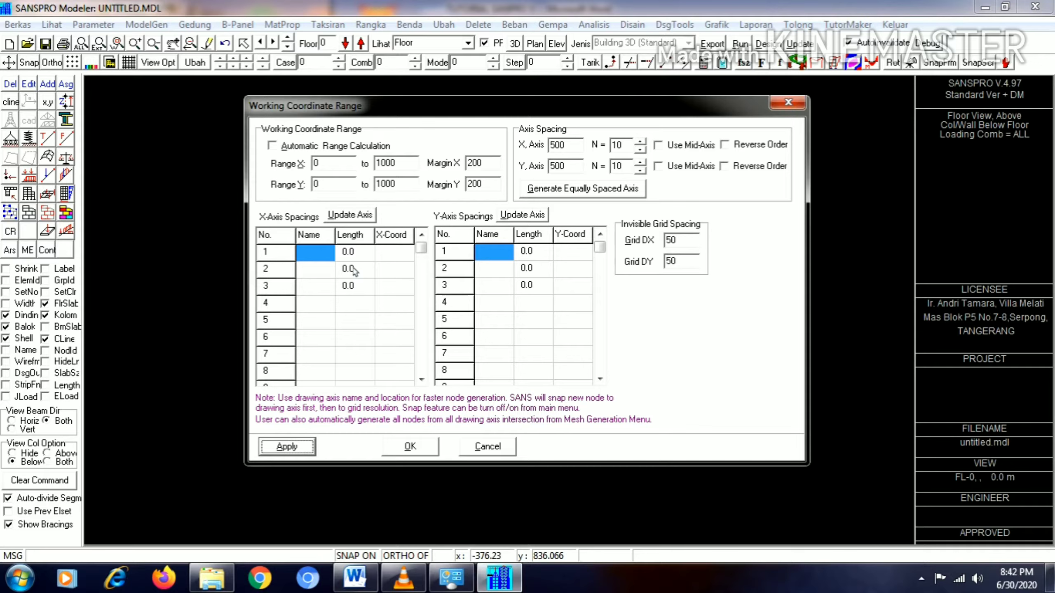
{"action": "left_click", "coordinate": [364, 255]}
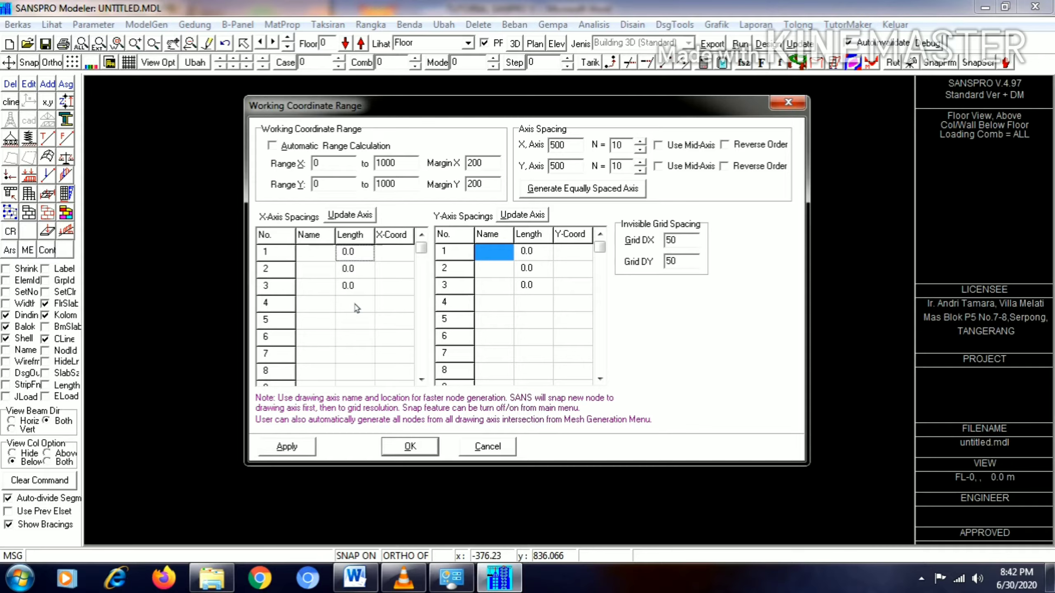
{"action": "left_click", "coordinate": [325, 254]}
{"action": "type", "text": "a"}
{"action": "type", "text": "A"}
{"action": "left_click", "coordinate": [330, 273]}
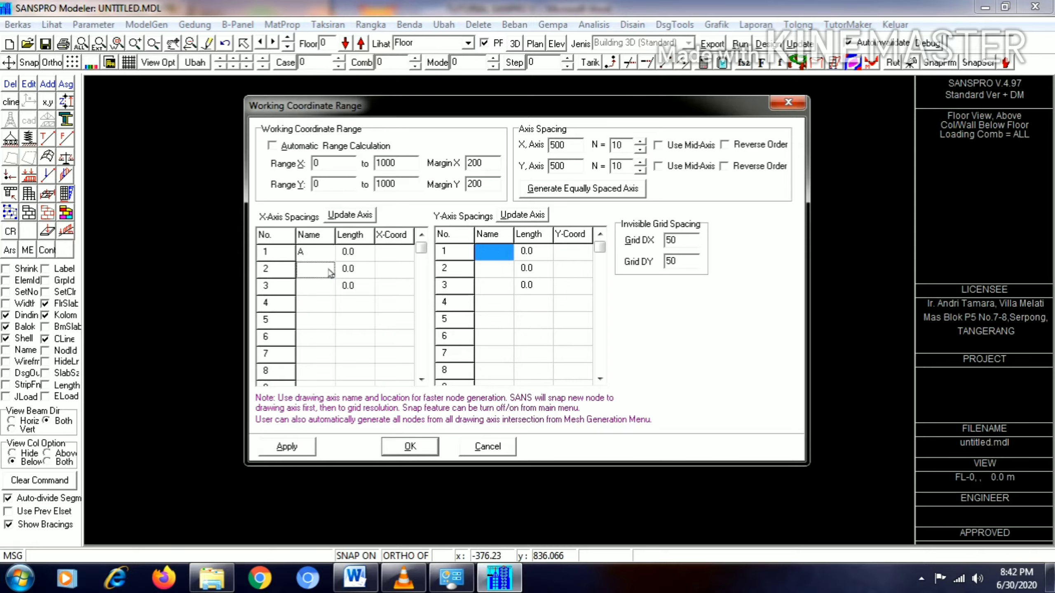
{"action": "type", "text": "b"}
{"action": "key", "text": "Return"}
{"action": "type", "text": "c"}
{"action": "key", "text": "Return"}
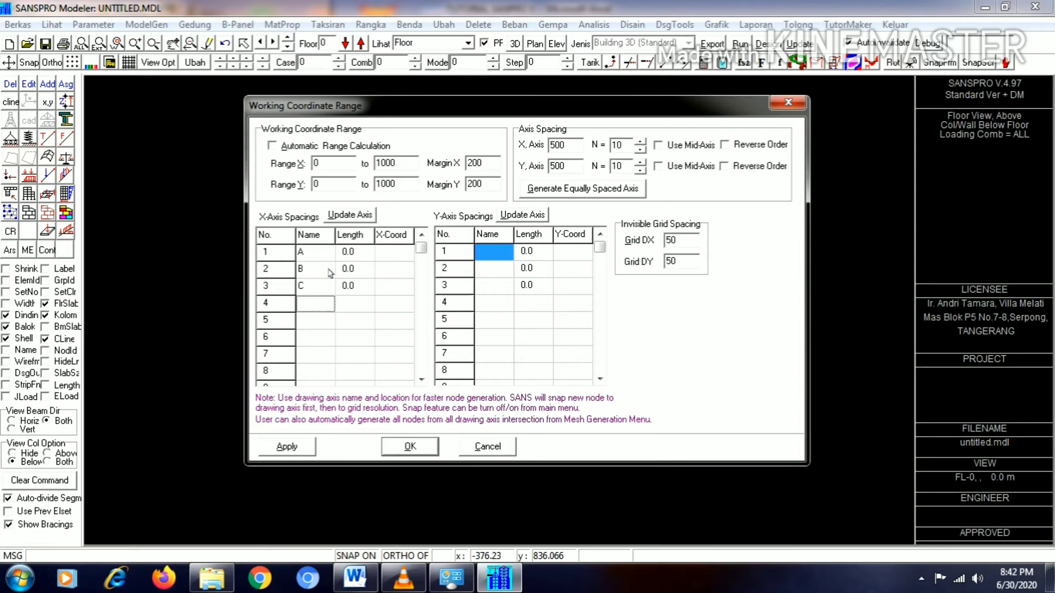
{"action": "type", "text": "d"}
Set the spacing lengths of X axes A to D to 225 each and name the fifth axis E
{"action": "left_click", "coordinate": [349, 254]}
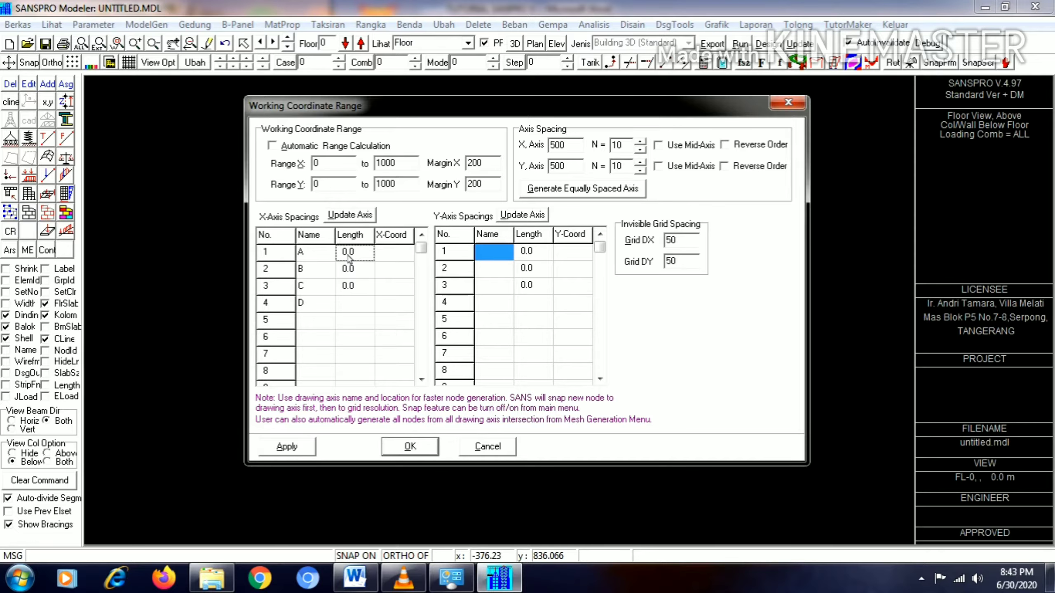
{"action": "type", "text": "225"}
{"action": "left_click", "coordinate": [366, 277]}
{"action": "type", "text": "225"}
{"action": "left_click", "coordinate": [366, 289]}
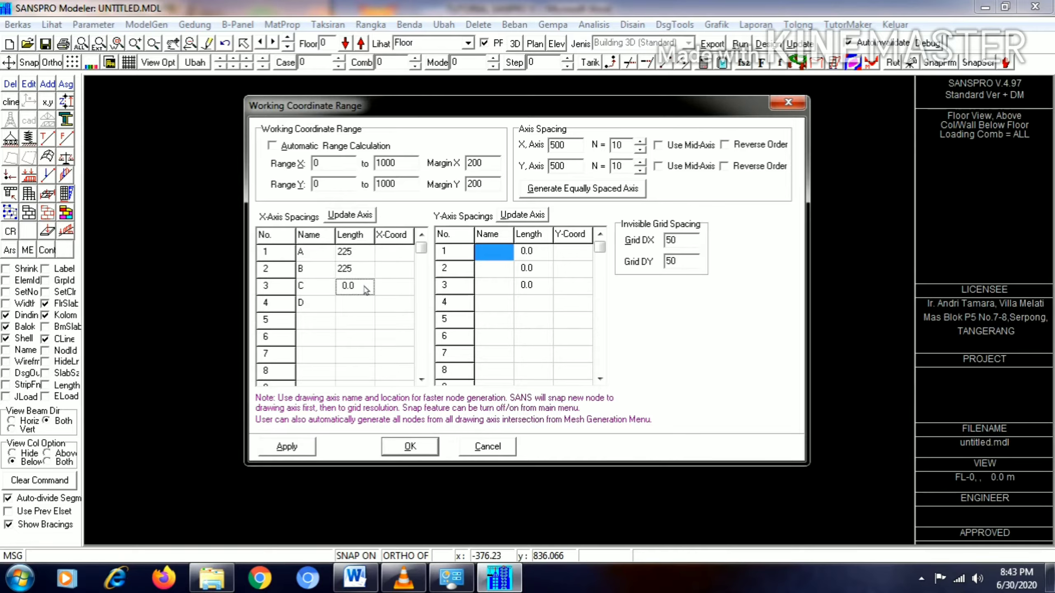
{"action": "type", "text": "225"}
{"action": "left_click", "coordinate": [352, 311]}
{"action": "type", "text": "225"}
{"action": "left_click", "coordinate": [323, 326]}
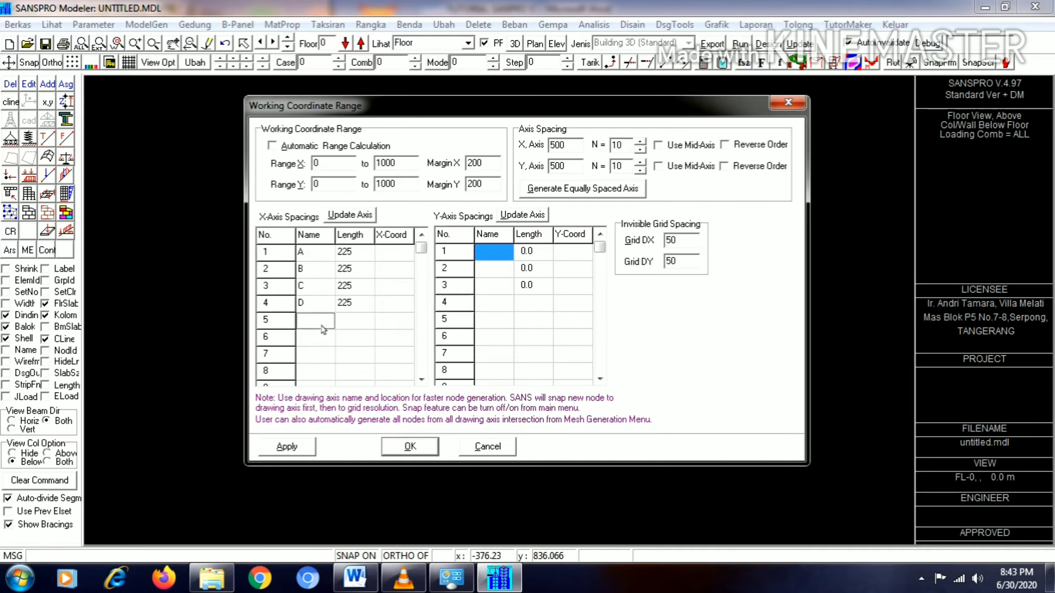
{"action": "type", "text": "E"}
Name the Y axes 1, 2 and 3, set the first two spacing lengths to 150, and apply the axes
{"action": "left_click", "coordinate": [533, 257]}
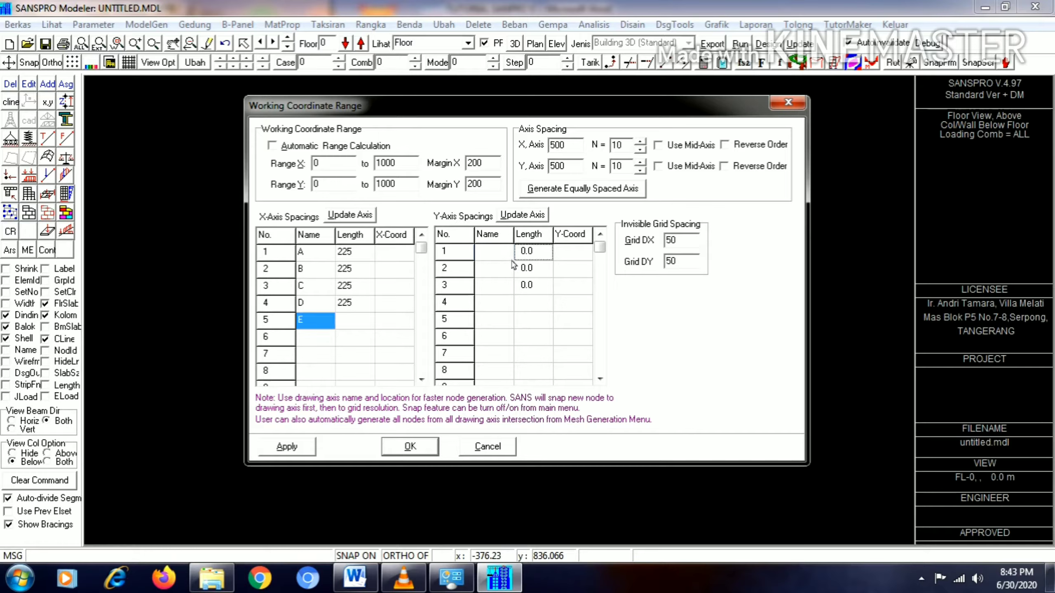
{"action": "left_click", "coordinate": [495, 259]}
{"action": "type", "text": "1"}
{"action": "key", "text": "Down"}
{"action": "type", "text": "2"}
{"action": "left_click", "coordinate": [541, 258]}
{"action": "type", "text": "150"}
{"action": "left_click", "coordinate": [540, 269]}
{"action": "type", "text": "15"}
{"action": "left_click", "coordinate": [497, 288]}
{"action": "type", "text": "3"}
{"action": "left_click", "coordinate": [311, 449]}
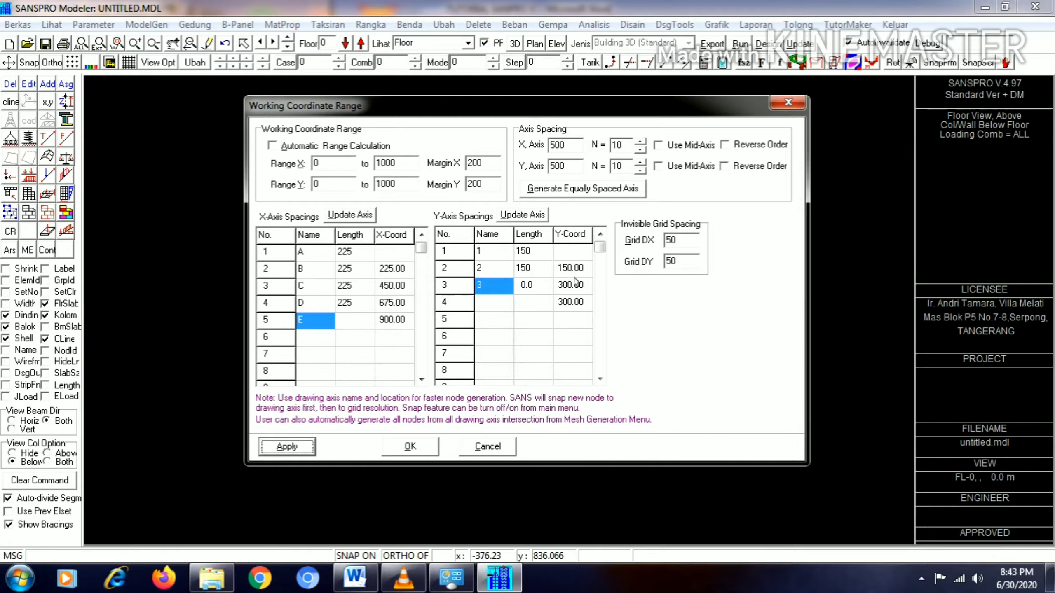
Clear the length of Y axis 3 and the Y coordinates in rows 3 and 4, and reapply the axes
{"action": "left_click", "coordinate": [529, 292]}
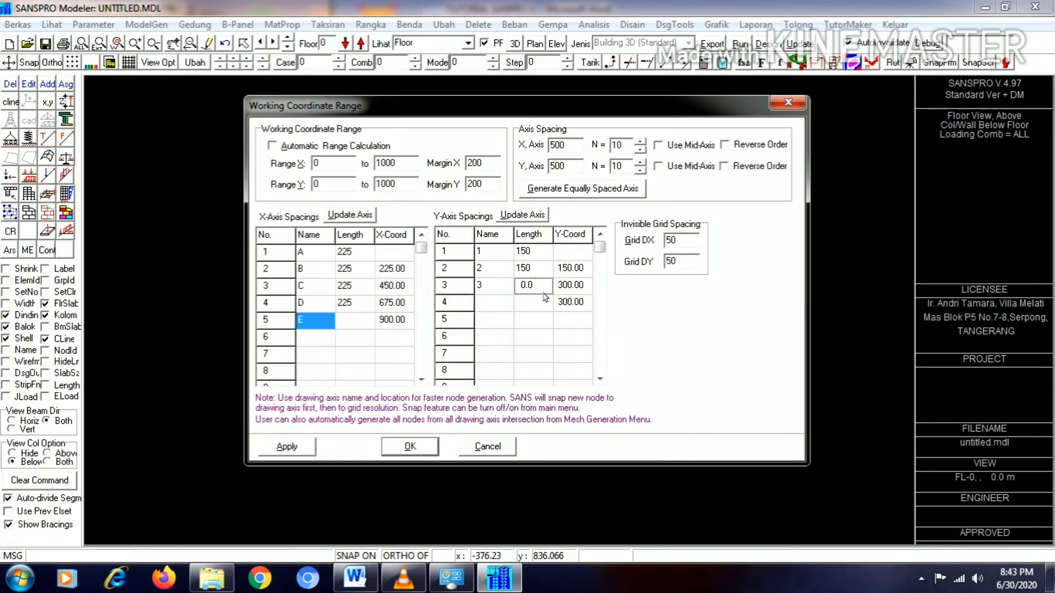
{"action": "double_click", "coordinate": [543, 292]}
{"action": "key", "text": "BackSpace"}
{"action": "left_click", "coordinate": [573, 288]}
{"action": "double_click", "coordinate": [573, 290]}
{"action": "key", "text": "BackSpace"}
{"action": "left_click", "coordinate": [572, 306]}
{"action": "double_click", "coordinate": [571, 307]}
{"action": "key", "text": "BackSpace"}
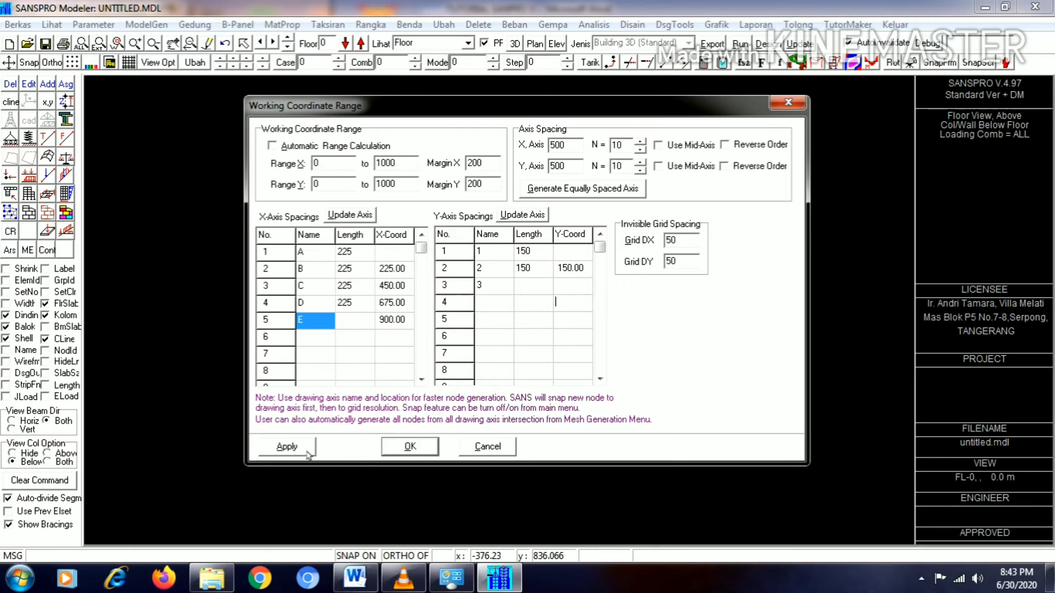
{"action": "left_click", "coordinate": [287, 446]}
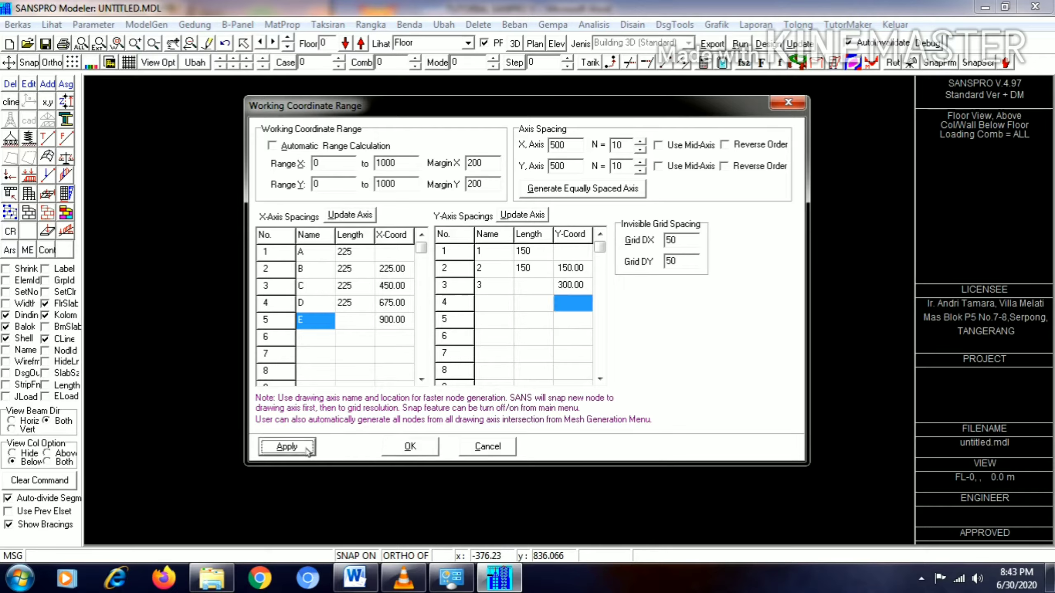
{"action": "left_click", "coordinate": [540, 308]}
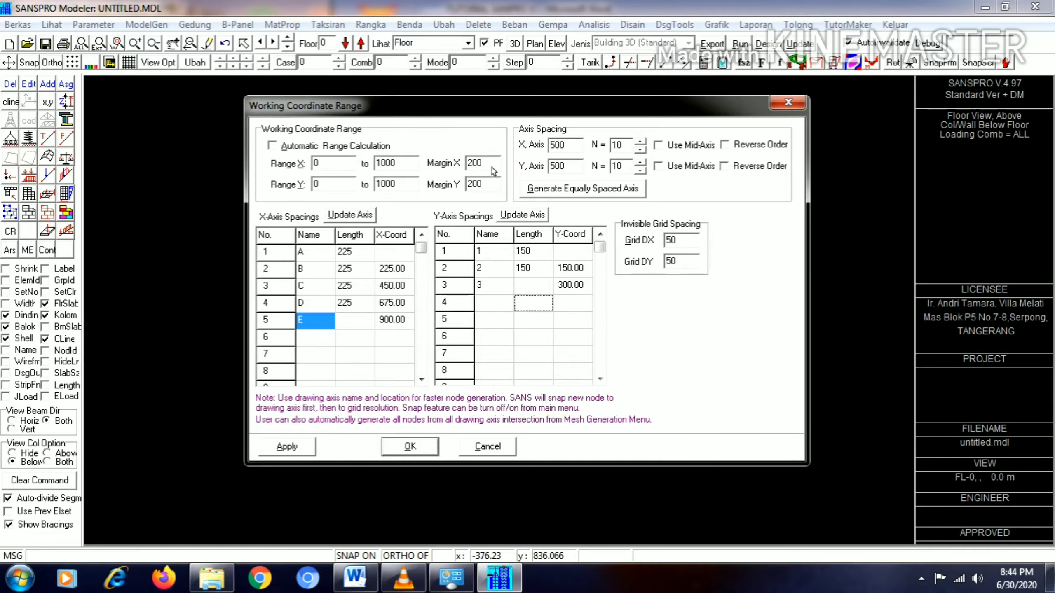
Set the working range's upper limits to 900 in X and 300 in Y, and apply and accept them
{"action": "double_click", "coordinate": [399, 165]}
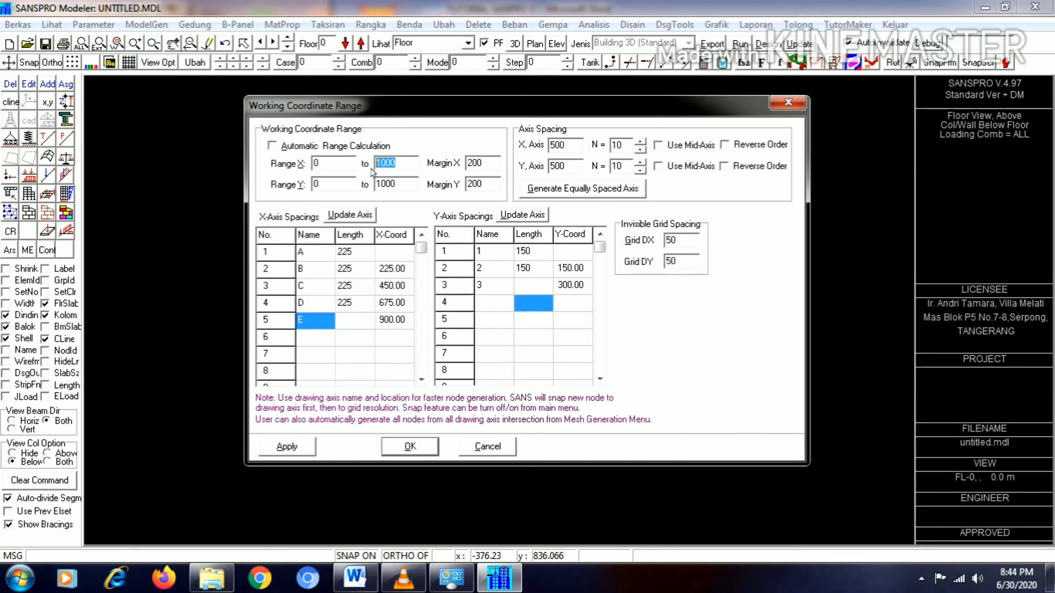
{"action": "type", "text": "900"}
{"action": "double_click", "coordinate": [386, 185]}
{"action": "type", "text": "300"}
{"action": "left_click", "coordinate": [365, 358]}
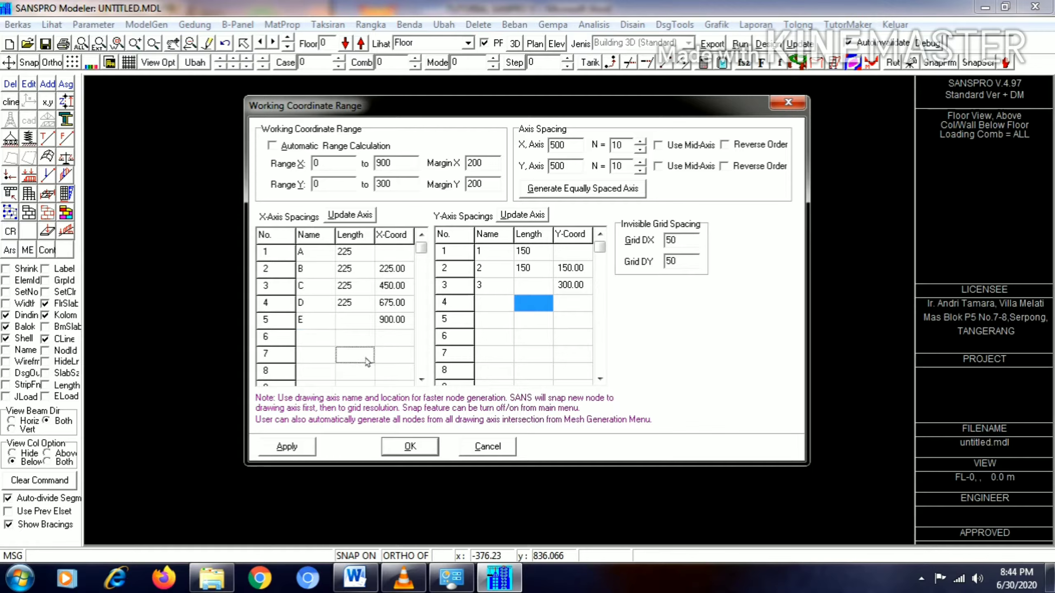
{"action": "left_click", "coordinate": [299, 447]}
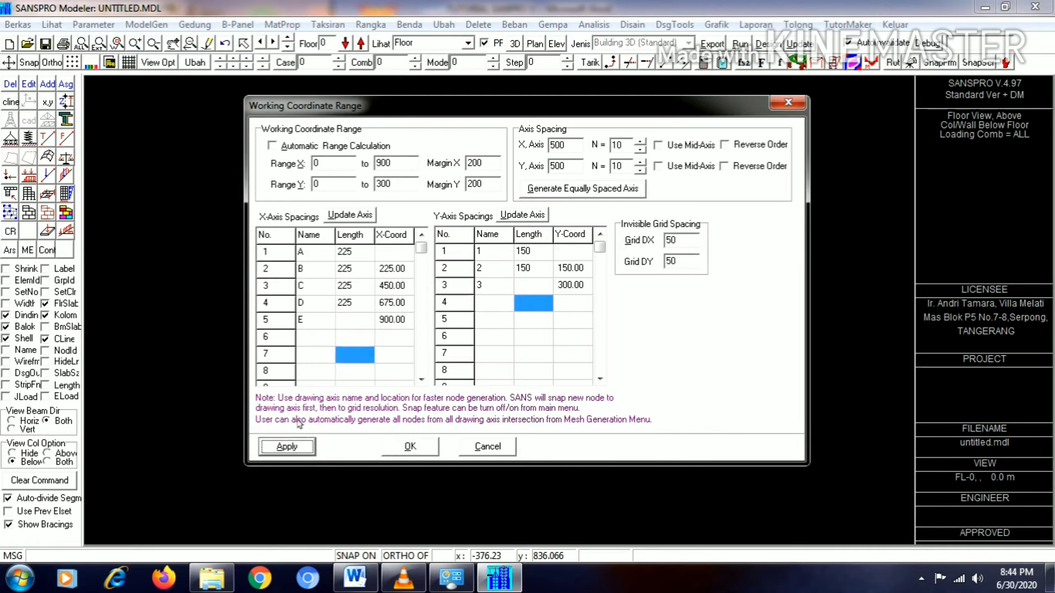
{"action": "left_click", "coordinate": [411, 447]}
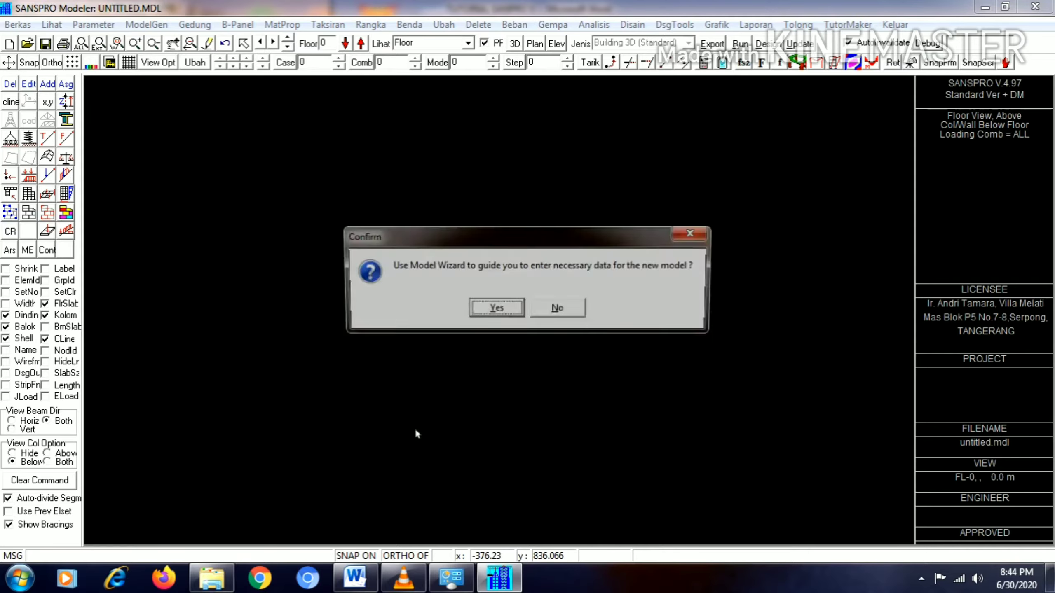
Use the Model Wizard and set the building to 2 storeys, 2 column layouts, 3 beam layouts and 2 floor slab data
{"action": "left_click", "coordinate": [503, 313]}
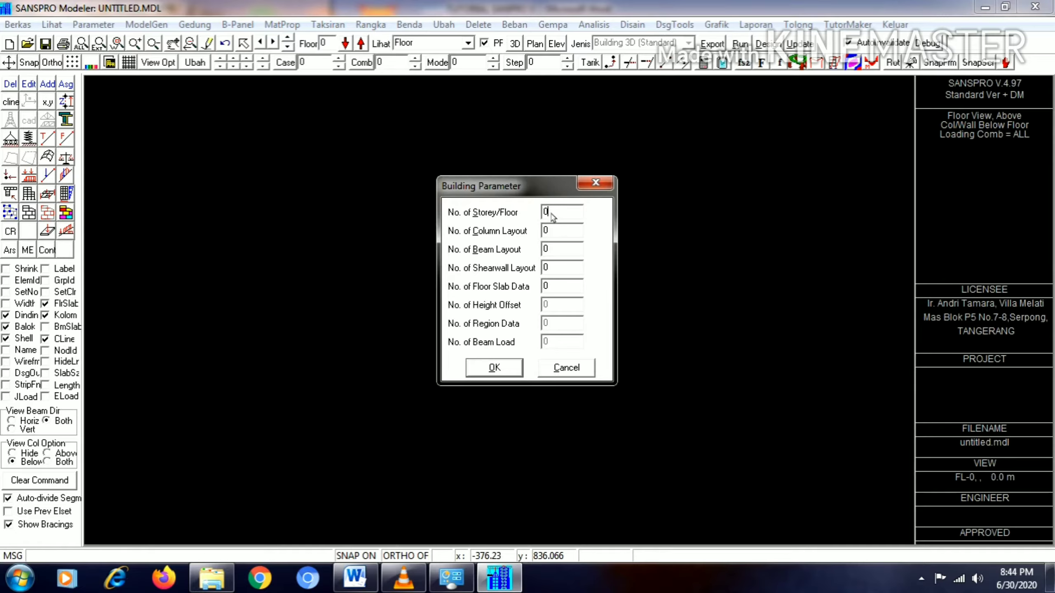
{"action": "type", "text": "2"}
{"action": "left_click_drag", "start_coordinate": [558, 237], "coordinate": [543, 244]}
{"action": "type", "text": "2"}
{"action": "left_click_drag", "start_coordinate": [558, 252], "coordinate": [543, 253]}
{"action": "type", "text": "3"}
{"action": "left_click_drag", "start_coordinate": [556, 287], "coordinate": [545, 289]}
{"action": "type", "text": "2"}
{"action": "left_click", "coordinate": [493, 368]}
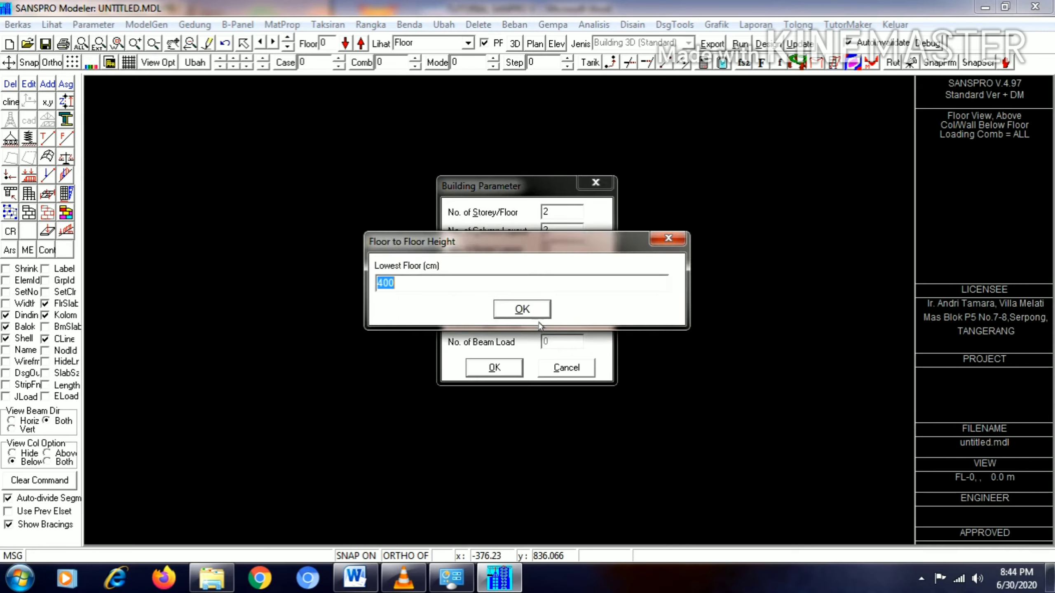
Accept the proposed floor-to-floor heights, with 400 cm for the lowest floor
{"action": "left_click", "coordinate": [538, 315]}
{"action": "left_click", "coordinate": [537, 316]}
{"action": "left_click", "coordinate": [535, 314]}
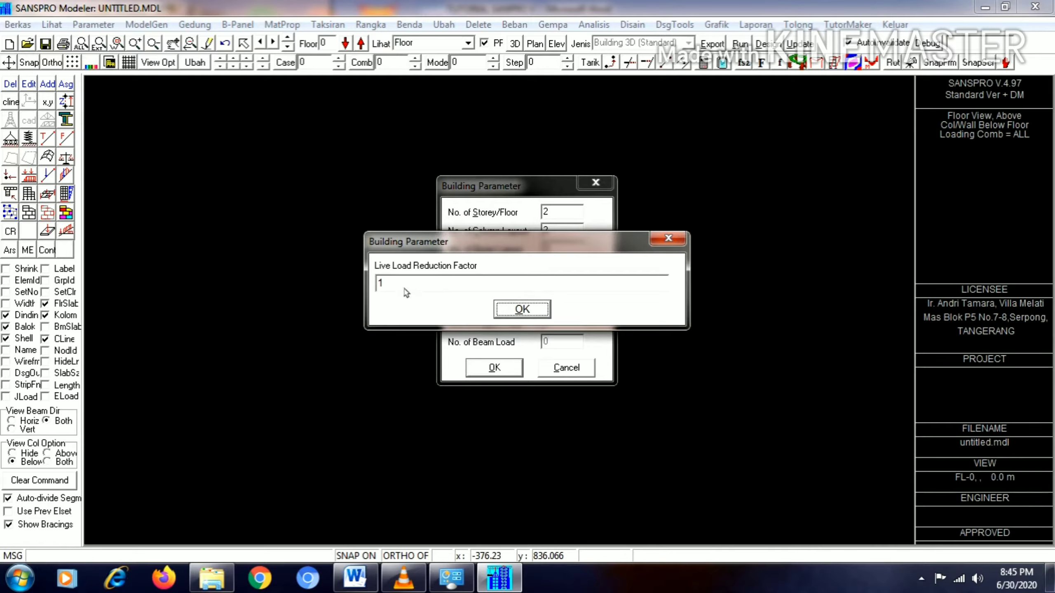
Accept a live load reduction factor of 1 and the static, linear elastic analysis options
{"action": "left_click", "coordinate": [519, 310]}
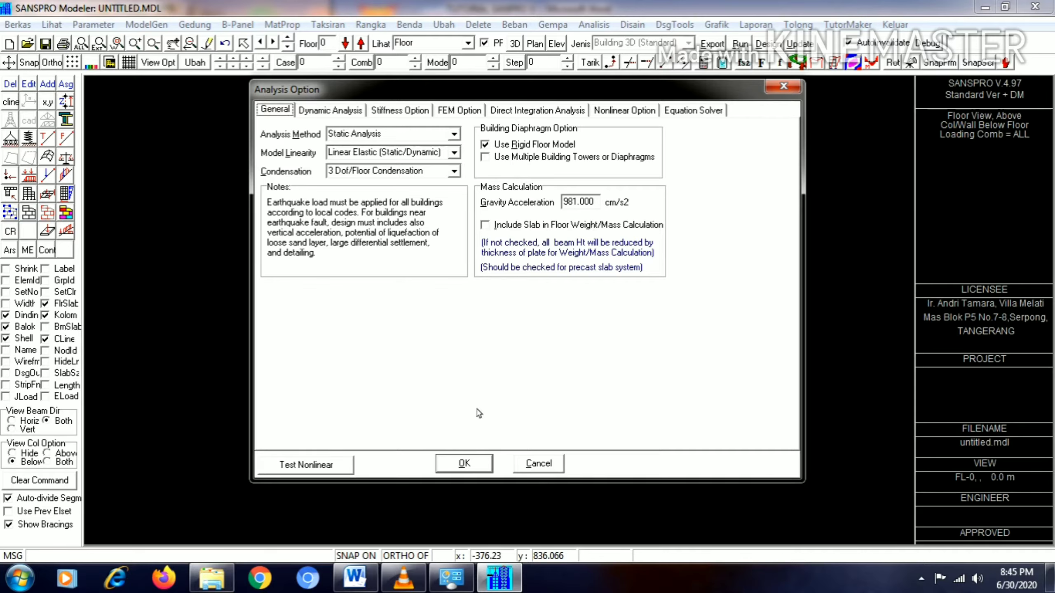
{"action": "left_click", "coordinate": [465, 463]}
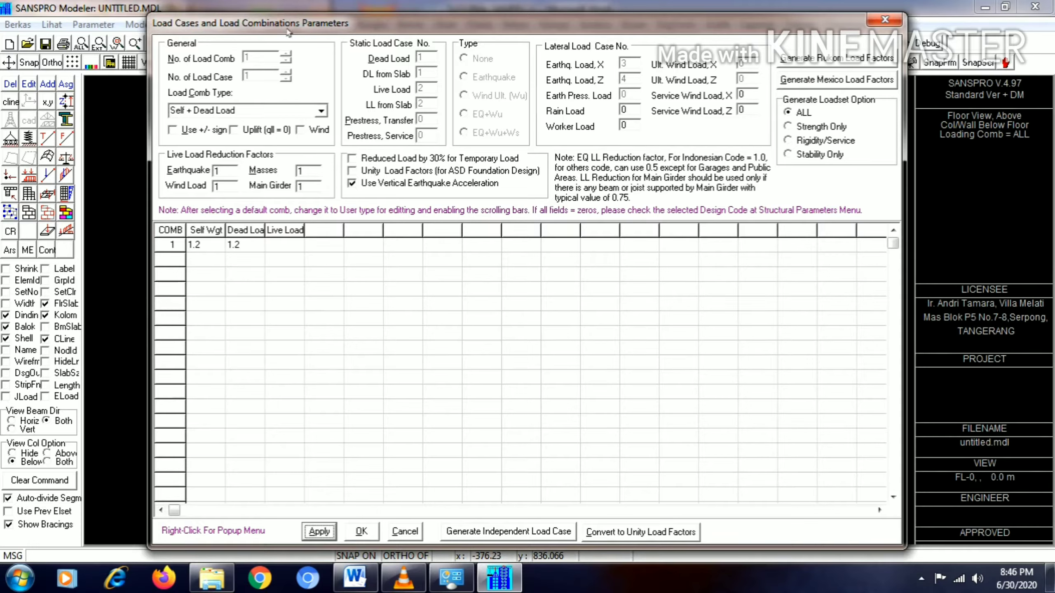
Set the load combination type to LRFD Load Factors and accept the load combinations
{"action": "left_click", "coordinate": [320, 110]}
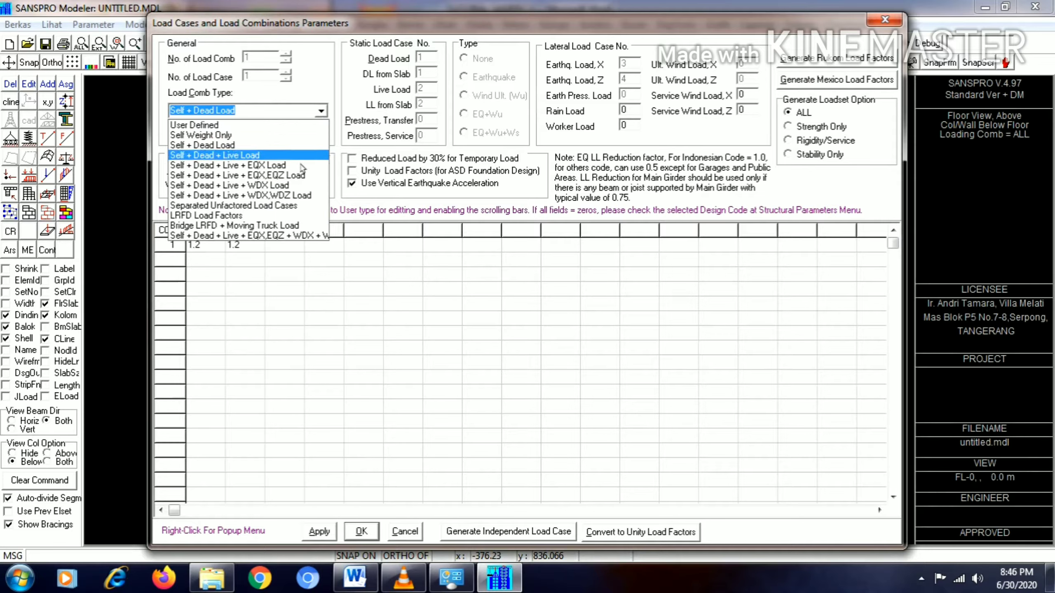
{"action": "left_click", "coordinate": [289, 215]}
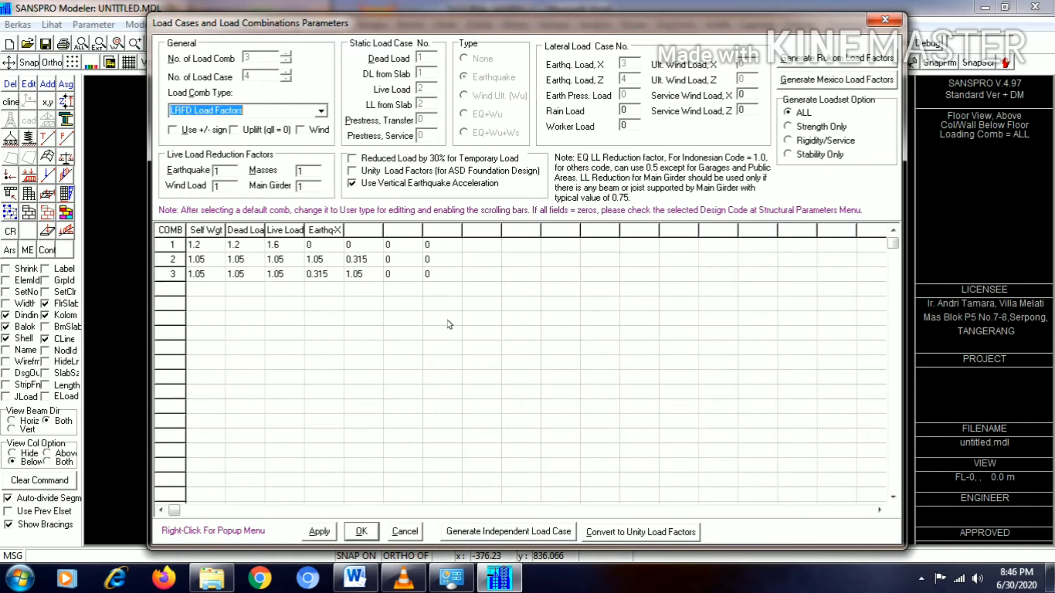
{"action": "left_click", "coordinate": [362, 527]}
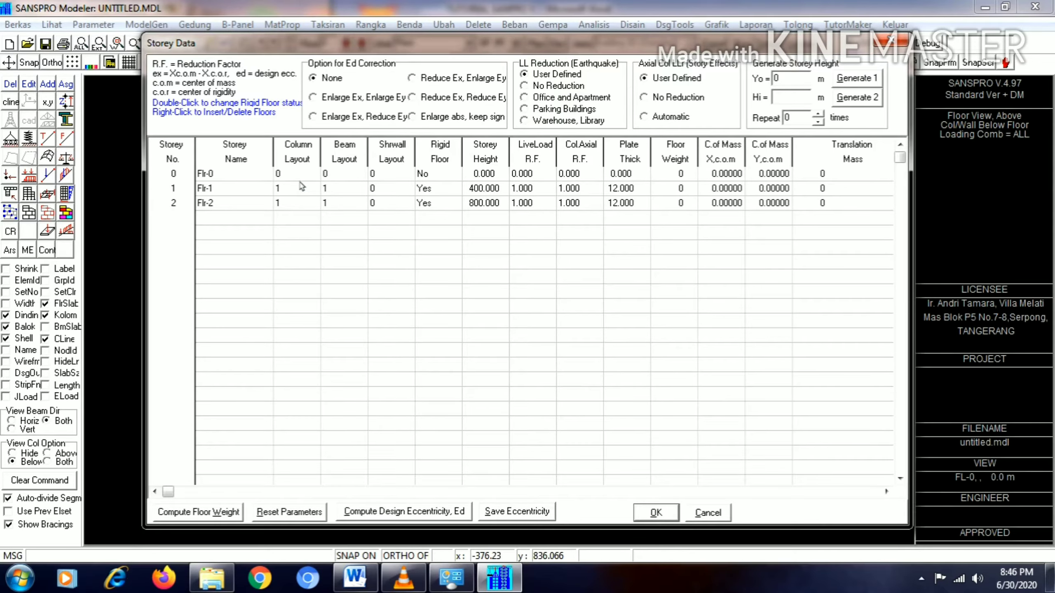
Assign column layout 2 to storey Flr-2 and beam layout 3 to Flr-0, and accept the storey data
{"action": "left_click", "coordinate": [285, 208]}
{"action": "type", "text": "2"}
{"action": "left_click", "coordinate": [329, 206]}
{"action": "left_click", "coordinate": [330, 179]}
{"action": "type", "text": "3"}
{"action": "left_click", "coordinate": [655, 513]}
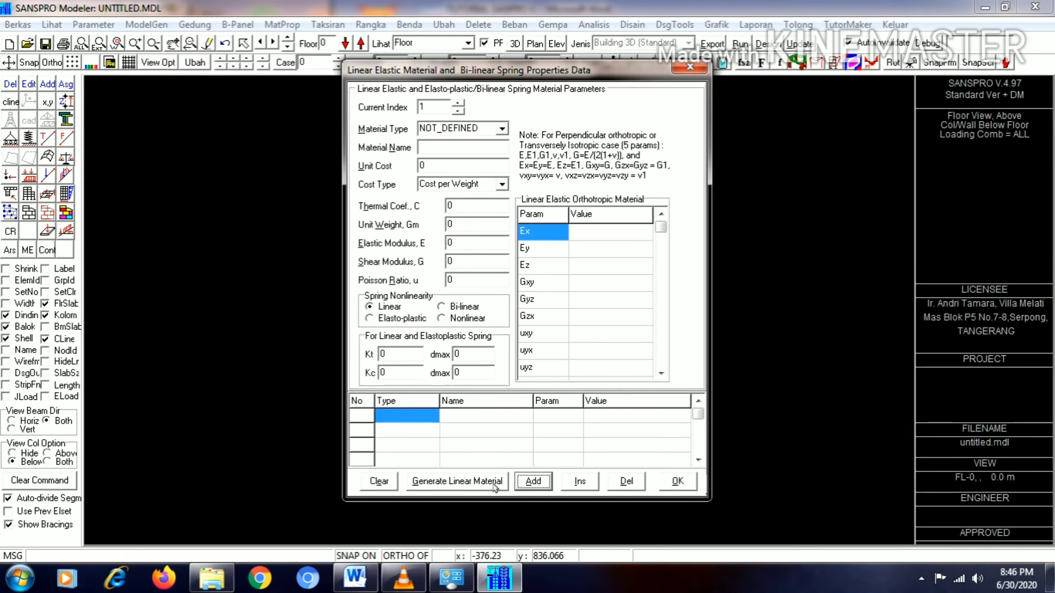
Generate the linear elastic material from Concrete K-250 and accept the material properties
{"action": "left_click", "coordinate": [459, 482]}
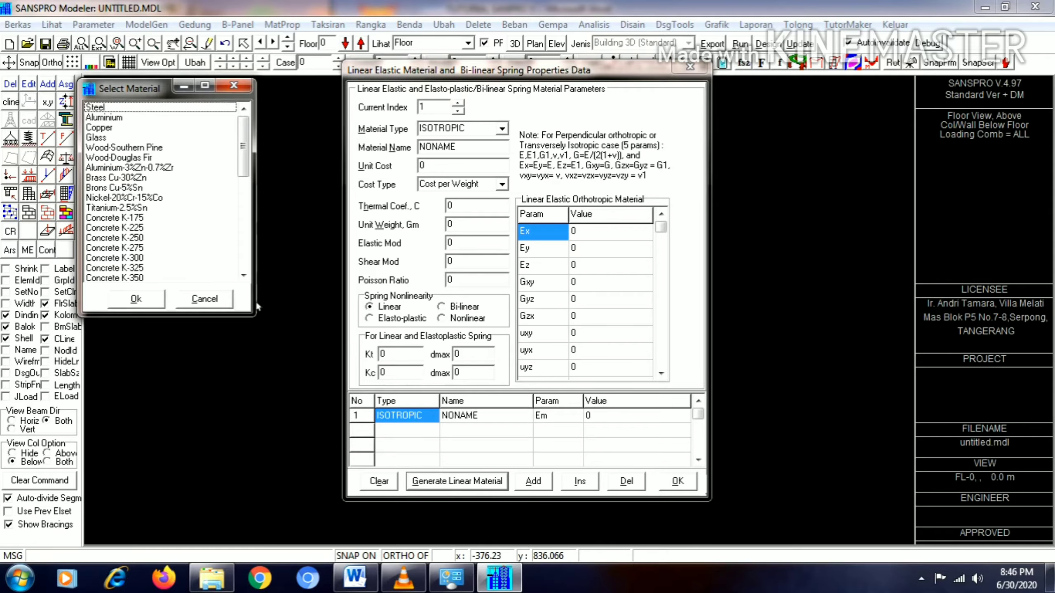
{"action": "left_click", "coordinate": [124, 238]}
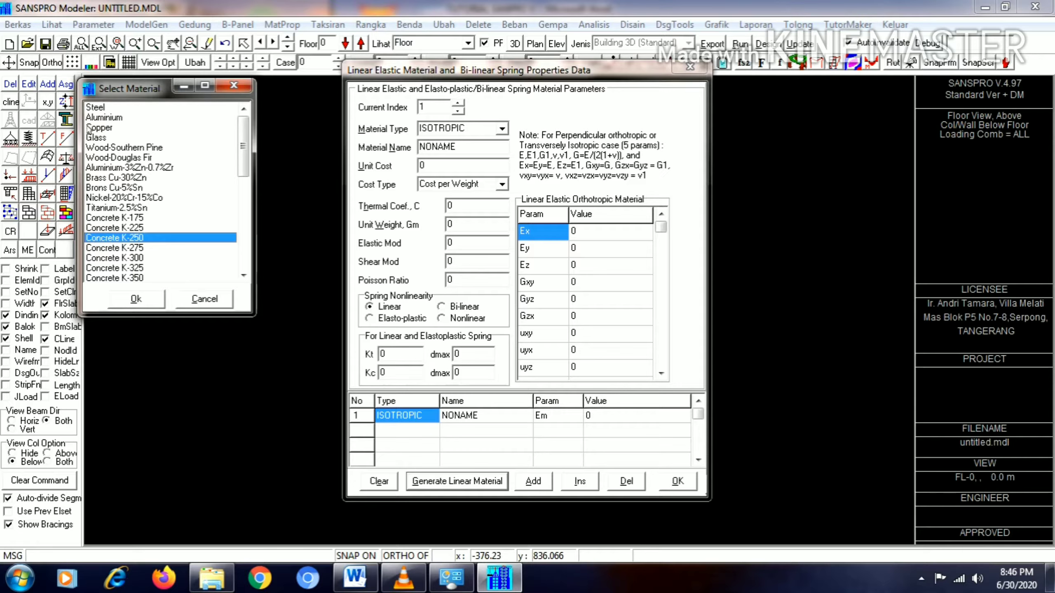
{"action": "left_click", "coordinate": [138, 300]}
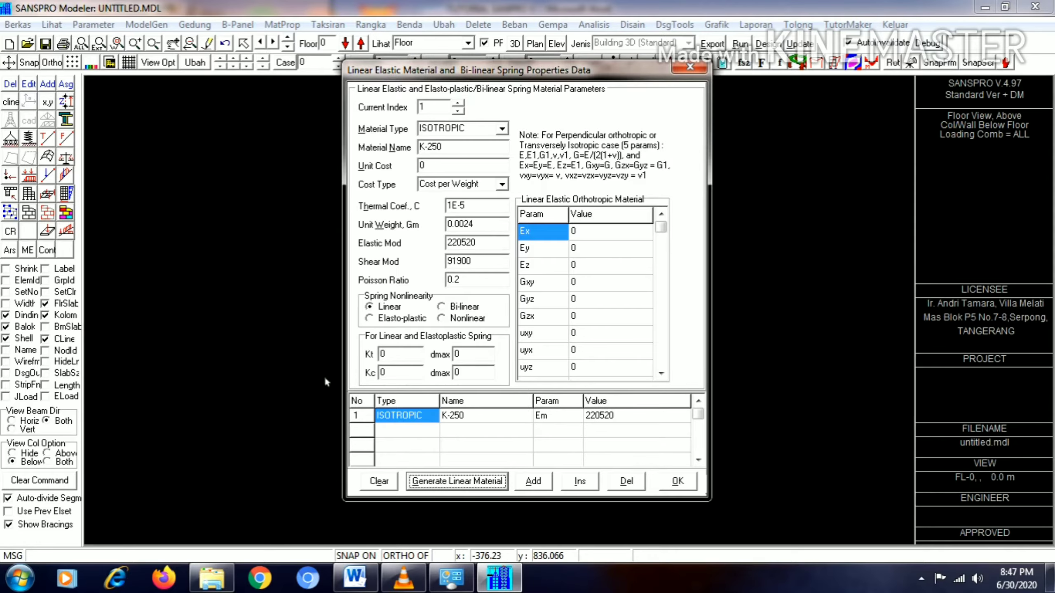
{"action": "left_click", "coordinate": [677, 481]}
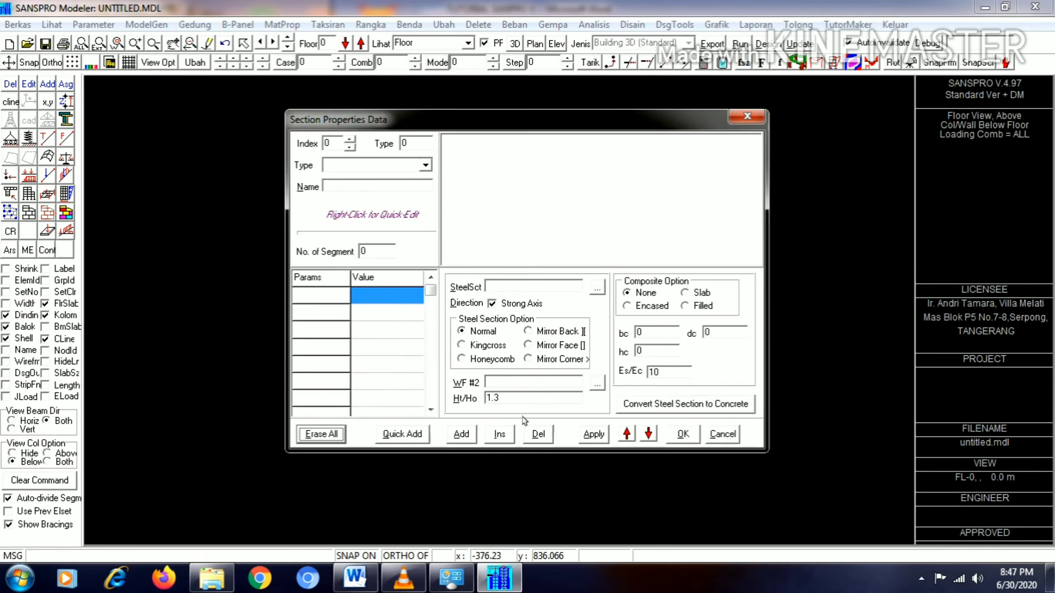
Add a rectangular section named K1 30/50 with b 30, ht 50 and bf 30, and apply it
{"action": "left_click", "coordinate": [469, 438]}
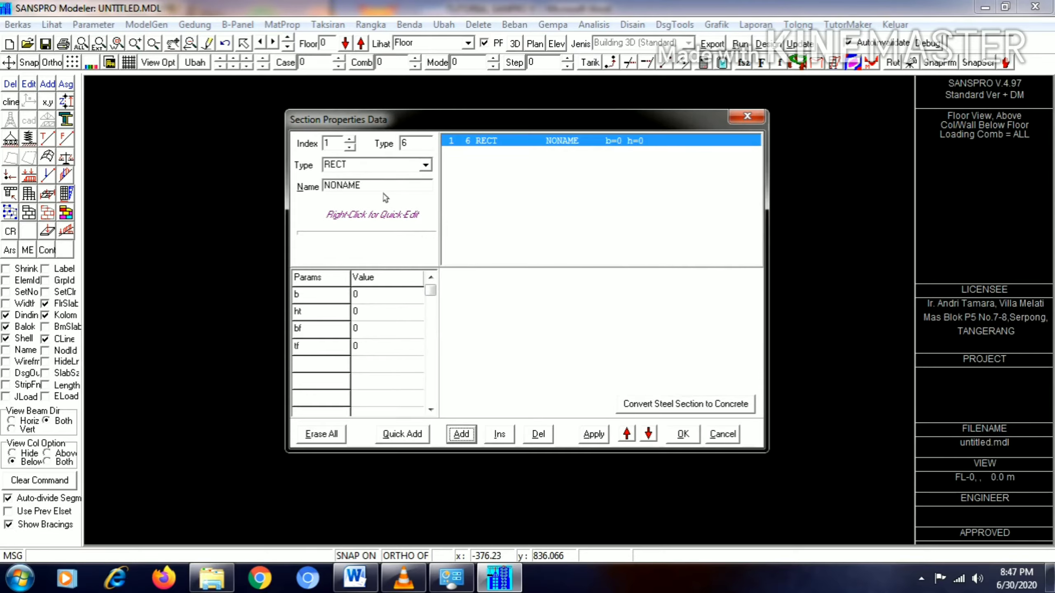
{"action": "left_click", "coordinate": [328, 186]}
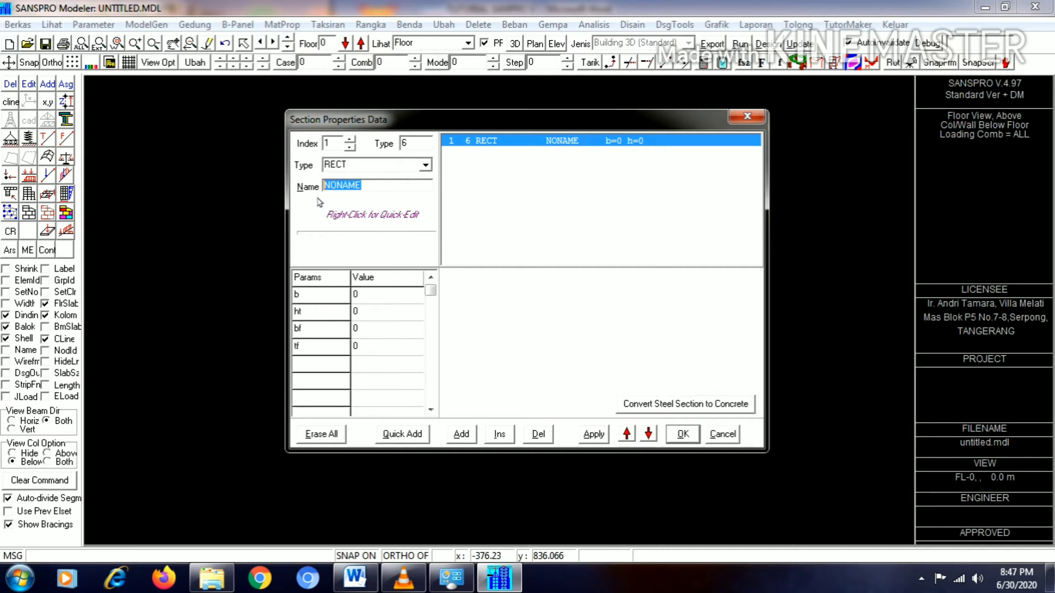
{"action": "type", "text": "K1"}
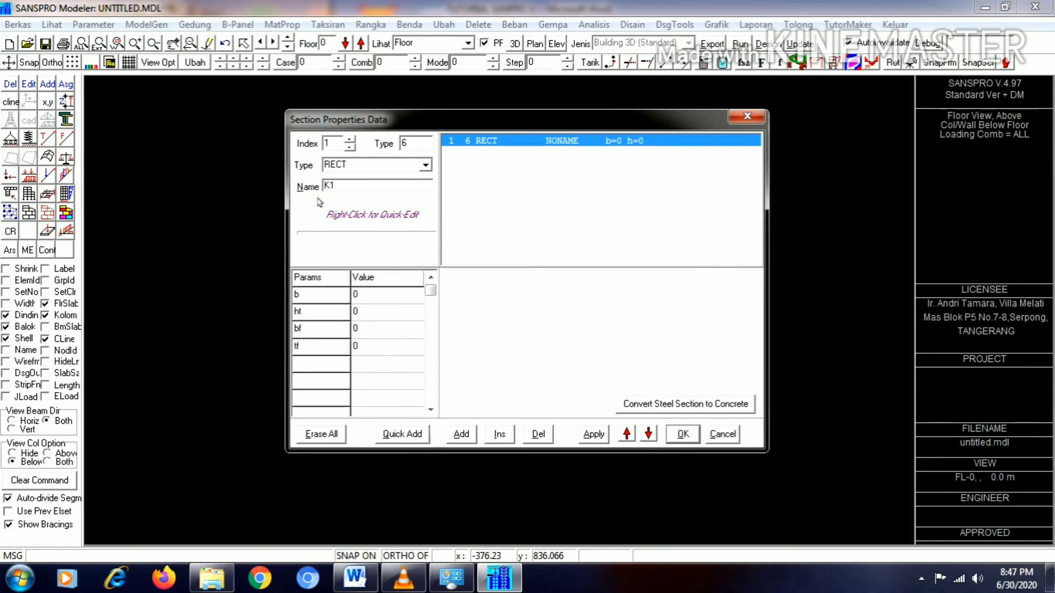
{"action": "type", "text": " 30/50"}
{"action": "left_click", "coordinate": [372, 299]}
{"action": "type", "text": "30"}
{"action": "left_click", "coordinate": [369, 316]}
{"action": "type", "text": "50"}
{"action": "left_click", "coordinate": [379, 336]}
{"action": "type", "text": "30"}
{"action": "left_click", "coordinate": [594, 435]}
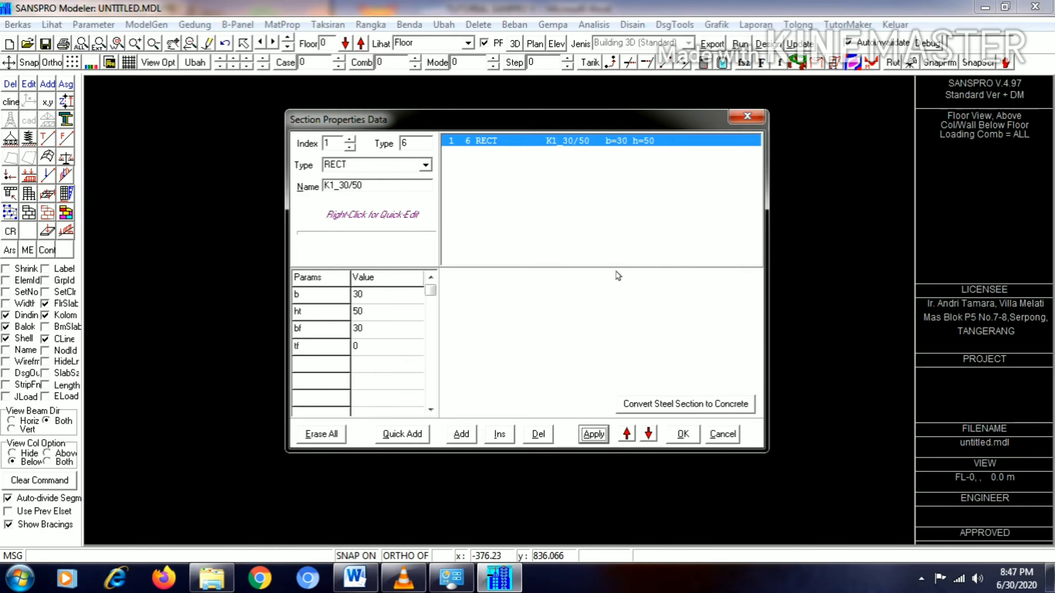
Add a second rectangular section named K2 30/50 with b 30, ht 50 and bf 30, and apply it
{"action": "left_click", "coordinate": [465, 438]}
{"action": "double_click", "coordinate": [372, 187]}
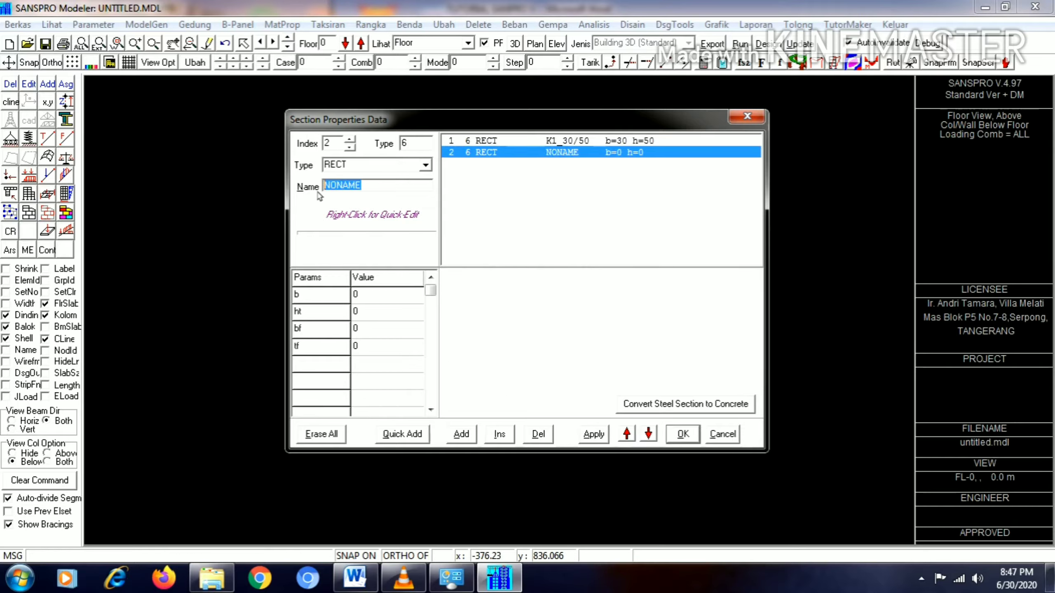
{"action": "type", "text": "k"}
{"action": "key", "text": "BackSpace"}
{"action": "key", "text": "BackSpace"}
{"action": "type", "text": "K2 30/50"}
{"action": "left_click", "coordinate": [364, 301]}
{"action": "type", "text": "30"}
{"action": "left_click", "coordinate": [372, 319]}
{"action": "type", "text": "50"}
{"action": "left_click", "coordinate": [372, 328]}
{"action": "type", "text": "30"}
{"action": "left_click", "coordinate": [594, 436]}
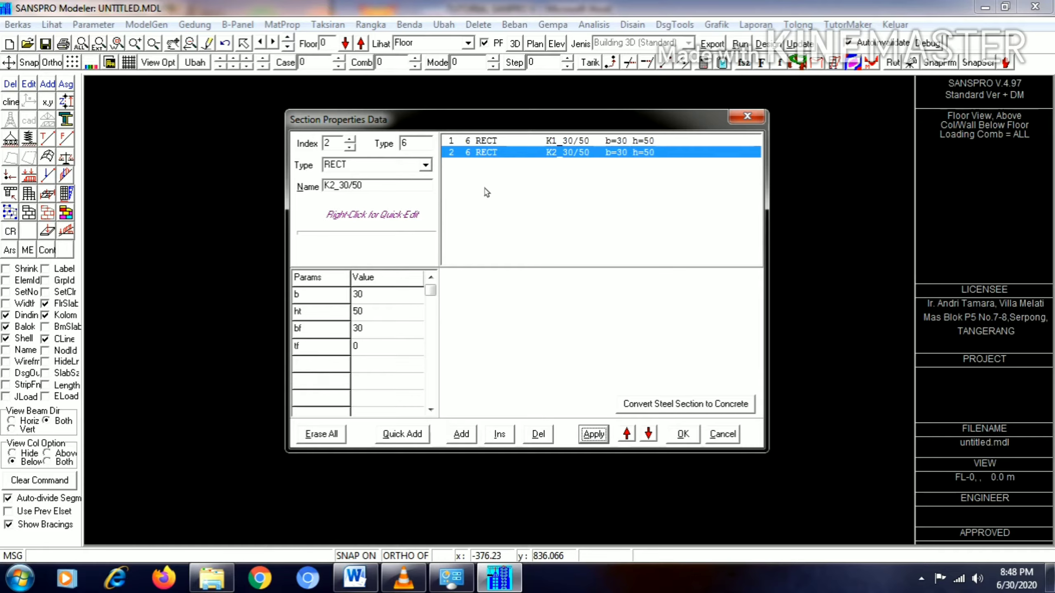
Add a rectangular section named B1 25/40 with b 25, ht 40 and bf 25, and apply it
{"action": "left_click", "coordinate": [463, 434]}
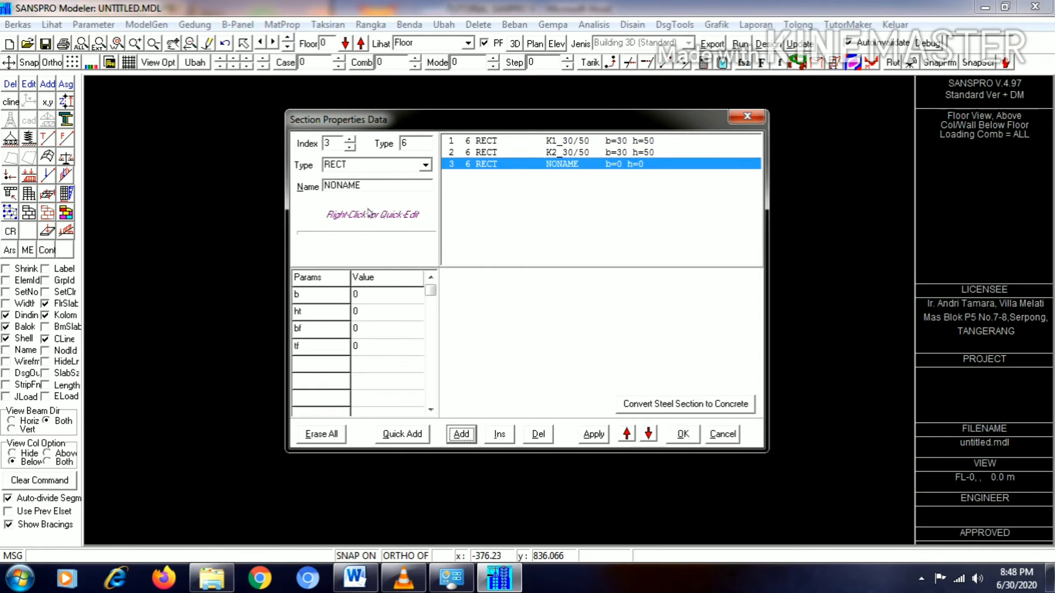
{"action": "left_click_drag", "start_coordinate": [366, 191], "coordinate": [328, 189]}
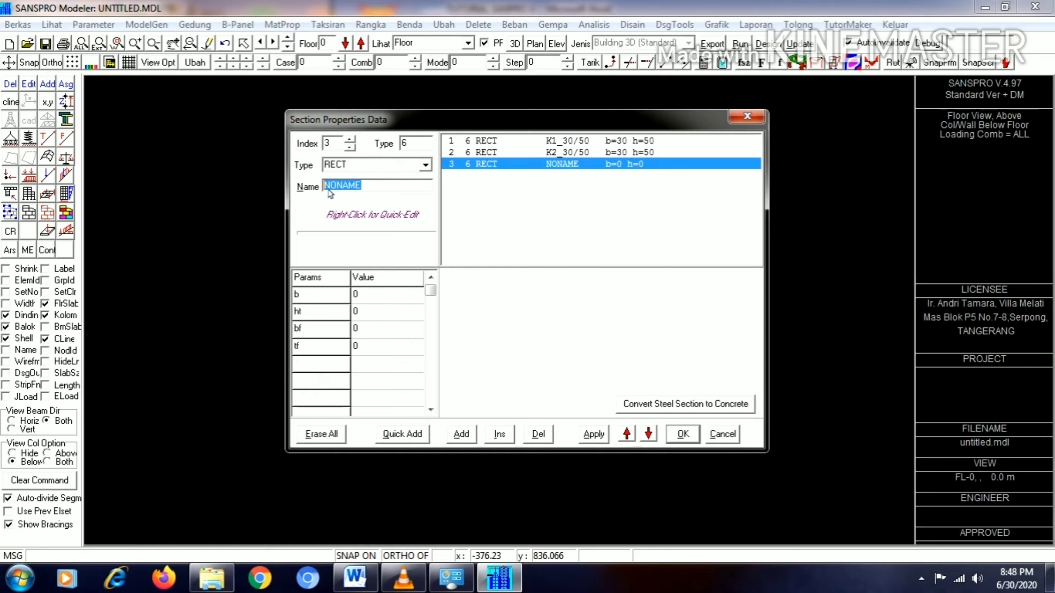
{"action": "type", "text": "b"}
{"action": "type", "text": "B1"}
{"action": "type", "text": "25"}
{"action": "type", "text": "/40"}
{"action": "left_click", "coordinate": [365, 302]}
{"action": "type", "text": "25"}
{"action": "left_click", "coordinate": [377, 315]}
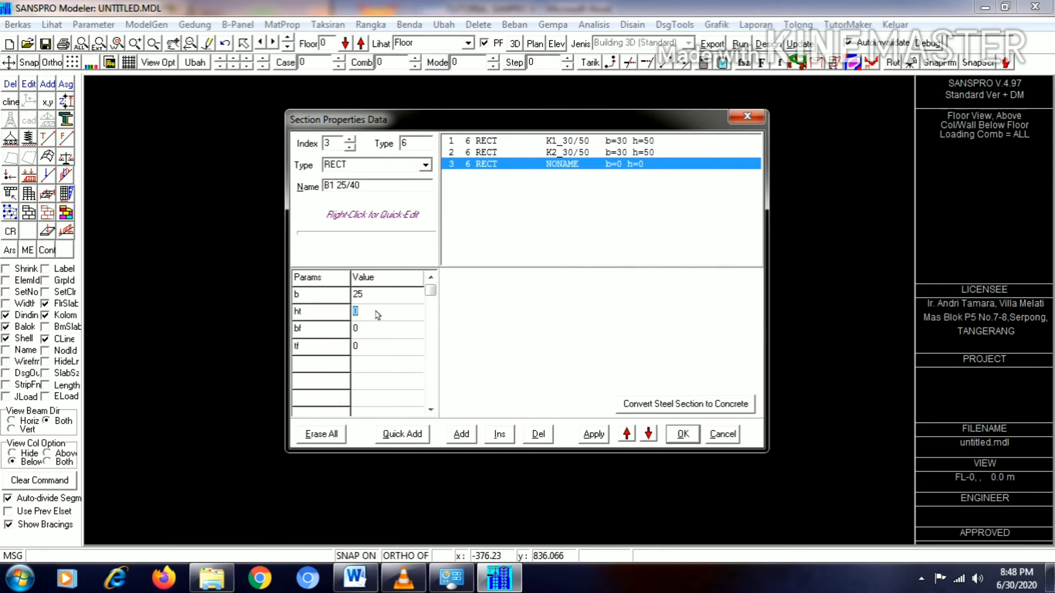
{"action": "type", "text": "40"}
{"action": "left_click", "coordinate": [376, 336]}
{"action": "type", "text": "25"}
{"action": "left_click", "coordinate": [588, 440]}
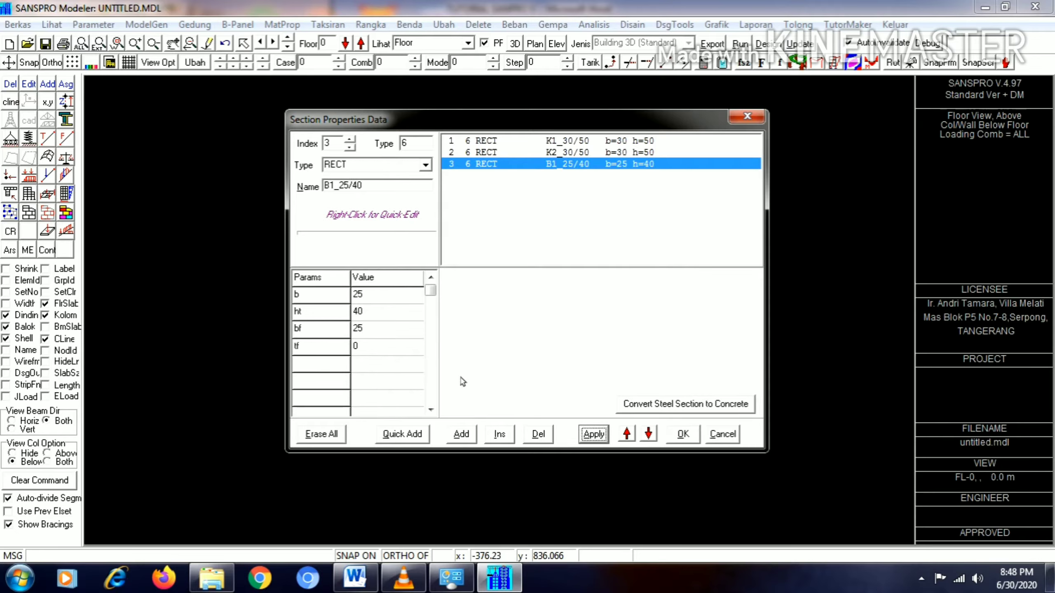
Add a rectangular section named B2 25/30 with b 25, ht 30 and bf 25, and apply it
{"action": "left_click", "coordinate": [462, 436]}
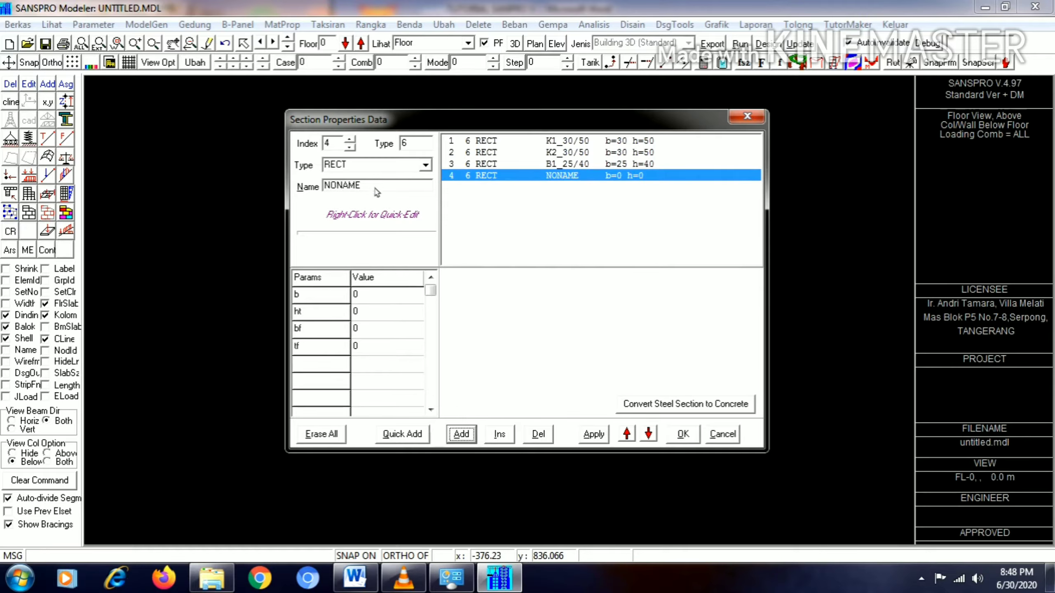
{"action": "left_click_drag", "start_coordinate": [376, 188], "coordinate": [317, 194]}
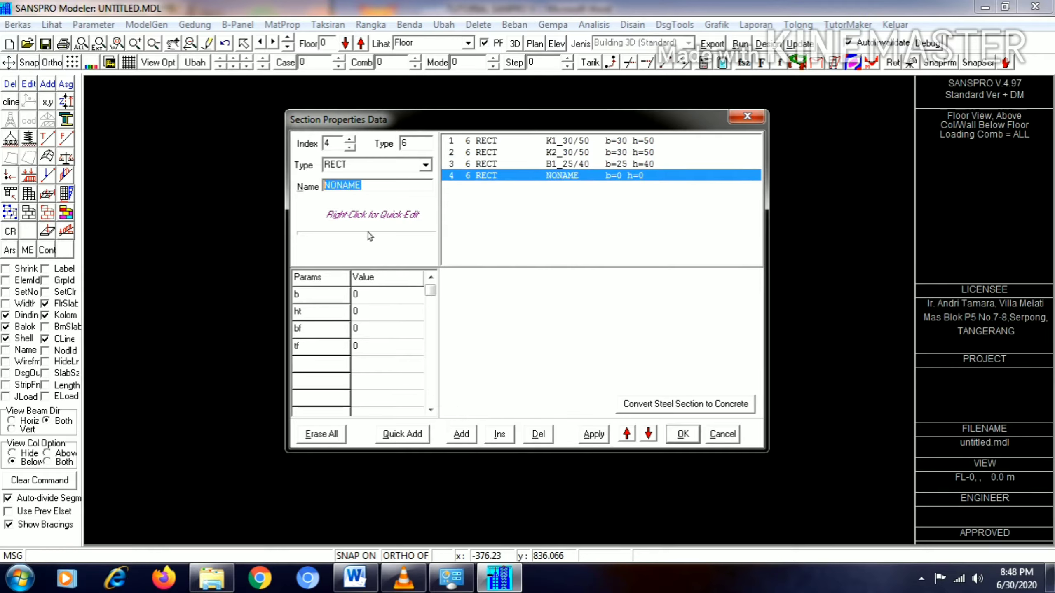
{"action": "type", "text": "B2 25/30"}
{"action": "left_click", "coordinate": [369, 295]}
{"action": "type", "text": "25"}
{"action": "left_click", "coordinate": [367, 317]}
{"action": "type", "text": "30"}
{"action": "left_click", "coordinate": [365, 329]}
{"action": "type", "text": "25"}
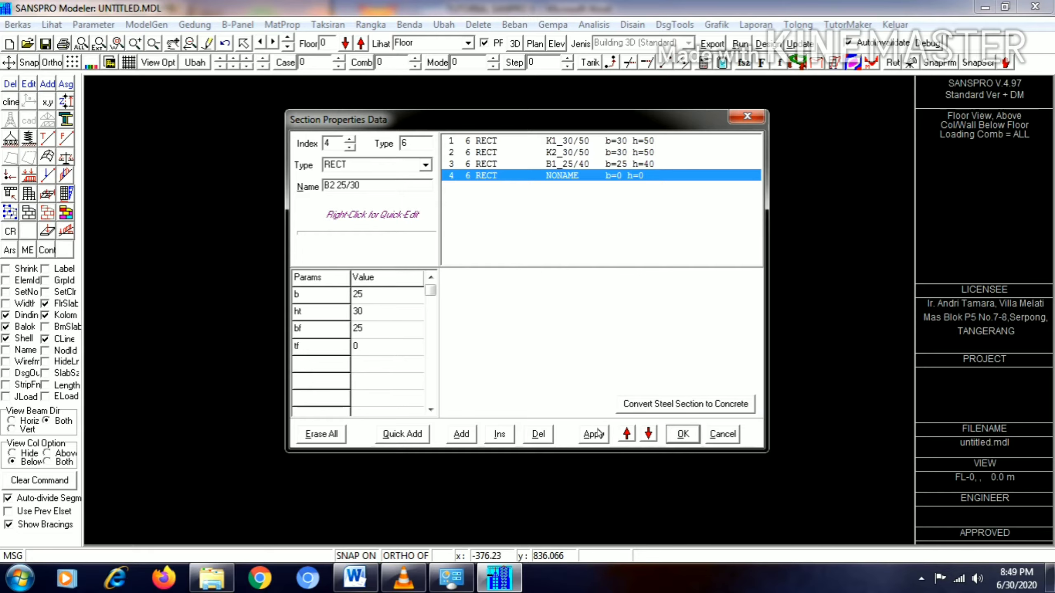
{"action": "left_click", "coordinate": [598, 434]}
Add a rectangular section named B3 20/30 with b 20, ht 30 and bf 20, and apply it
{"action": "left_click", "coordinate": [462, 437]}
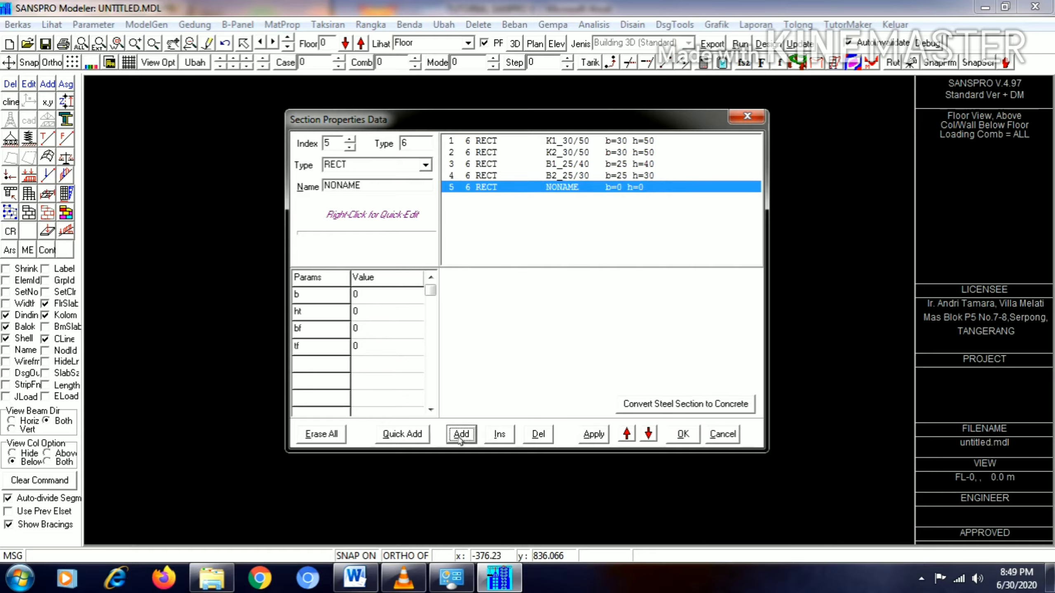
{"action": "left_click_drag", "start_coordinate": [366, 188], "coordinate": [327, 188]}
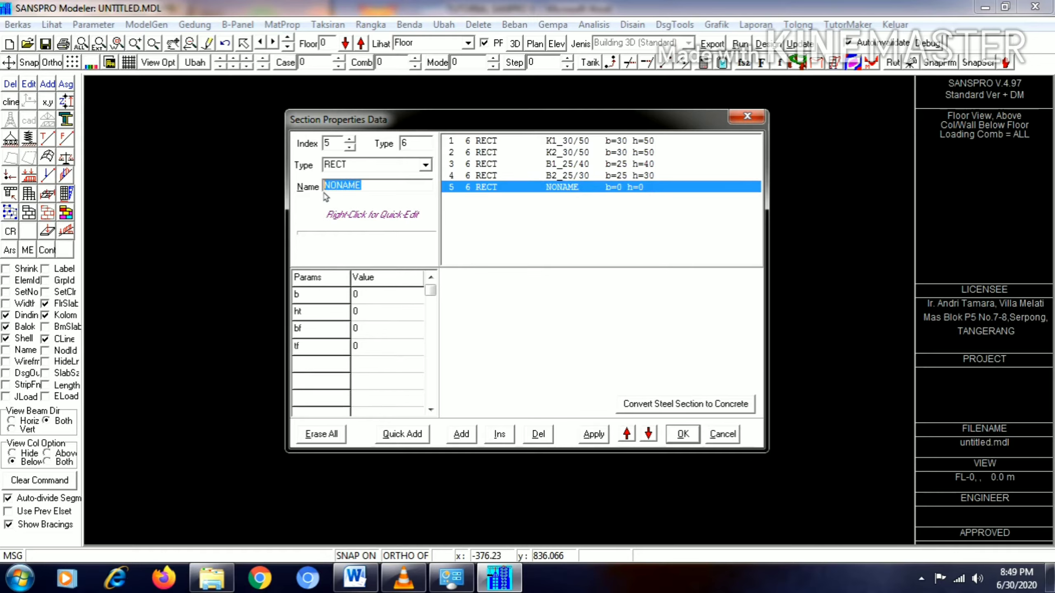
{"action": "type", "text": "B3"}
{"action": "left_click", "coordinate": [387, 299]}
{"action": "type", "text": "20"}
{"action": "left_click", "coordinate": [383, 318]}
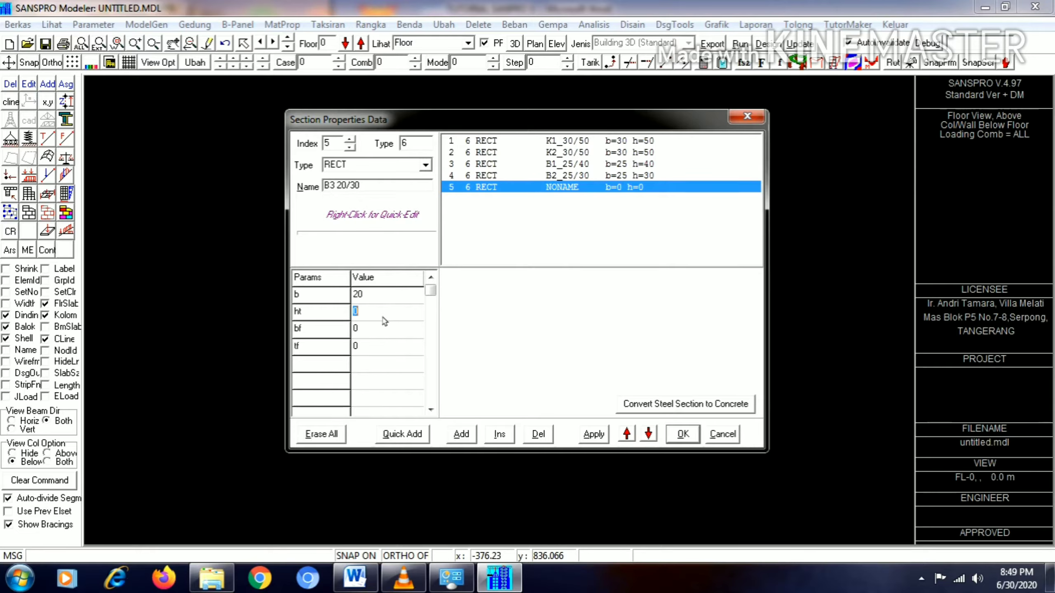
{"action": "type", "text": "30"}
{"action": "left_click", "coordinate": [376, 333]}
{"action": "left_click", "coordinate": [594, 435]}
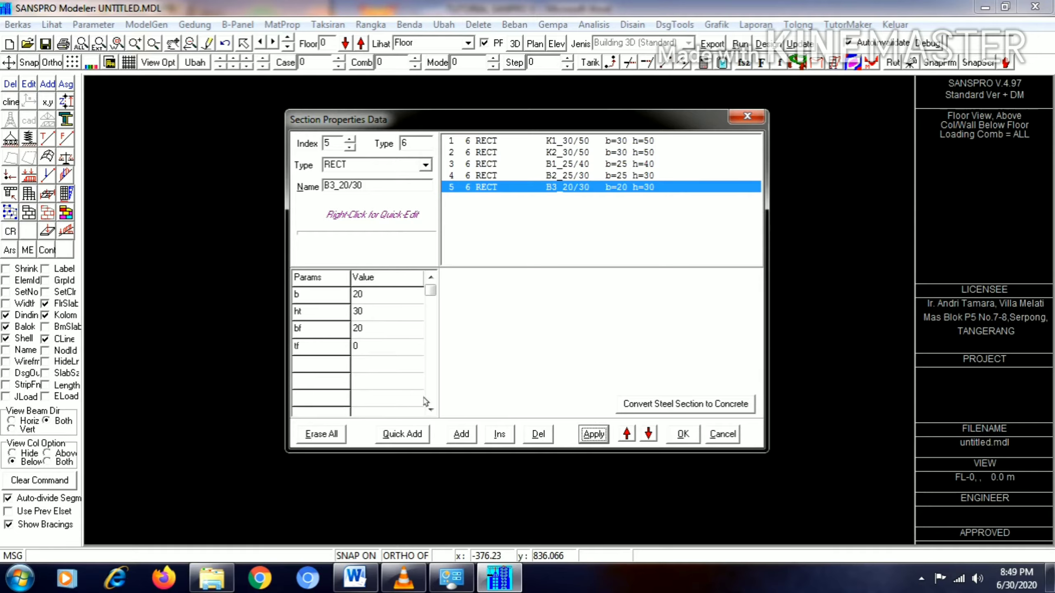
Add a rectangular section named TB 30/40 with b 30, ht 40 and bf 30, and apply it
{"action": "left_click", "coordinate": [461, 434]}
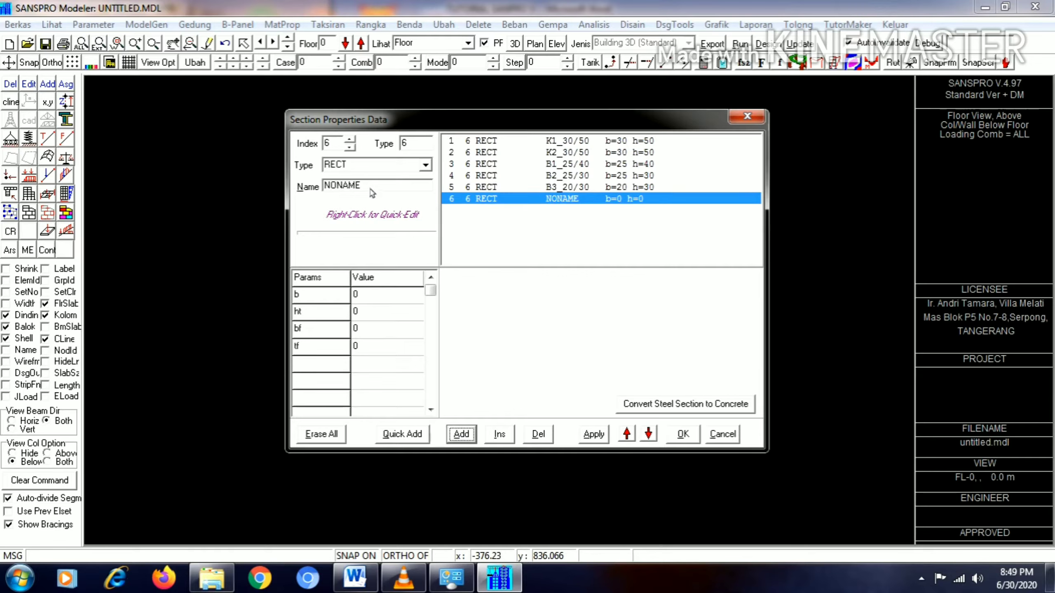
{"action": "left_click_drag", "start_coordinate": [374, 188], "coordinate": [318, 188]}
{"action": "type", "text": "TB 30/40"}
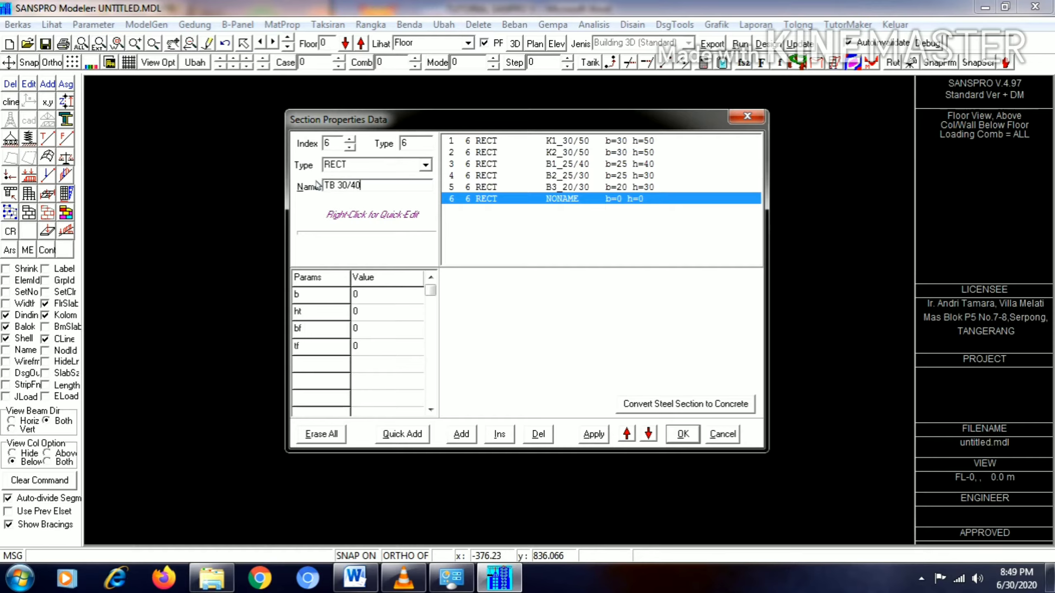
{"action": "left_click", "coordinate": [364, 294]}
{"action": "type", "text": "30"}
{"action": "left_click", "coordinate": [364, 312]}
{"action": "type", "text": "40"}
{"action": "left_click", "coordinate": [365, 335]}
{"action": "left_click", "coordinate": [593, 434]}
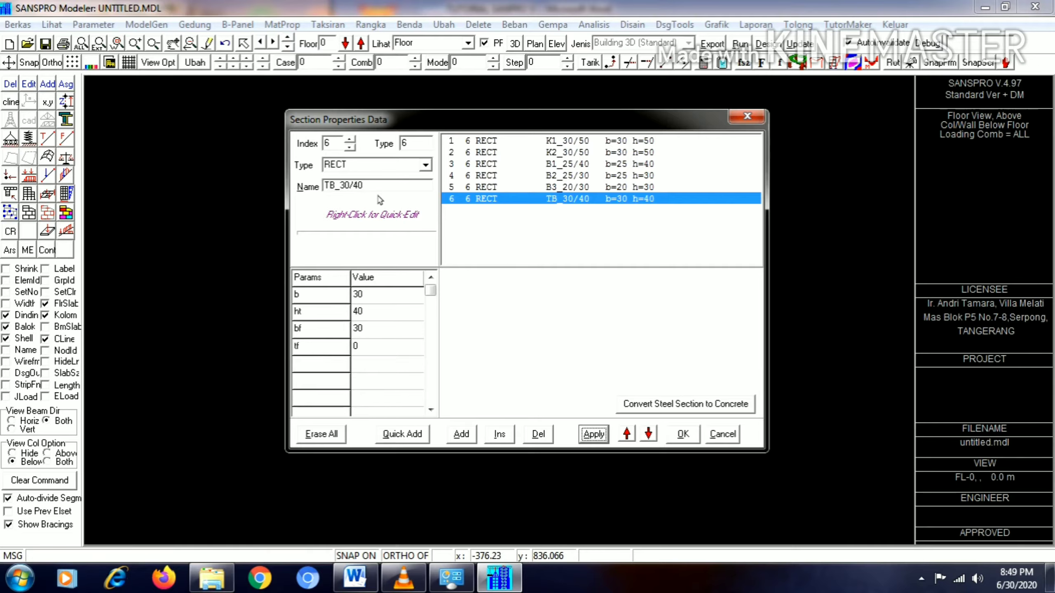
Try to redefine the TB 30/40 section as a THICKNESS type named PL 12 with tp 12
{"action": "left_click", "coordinate": [432, 166]}
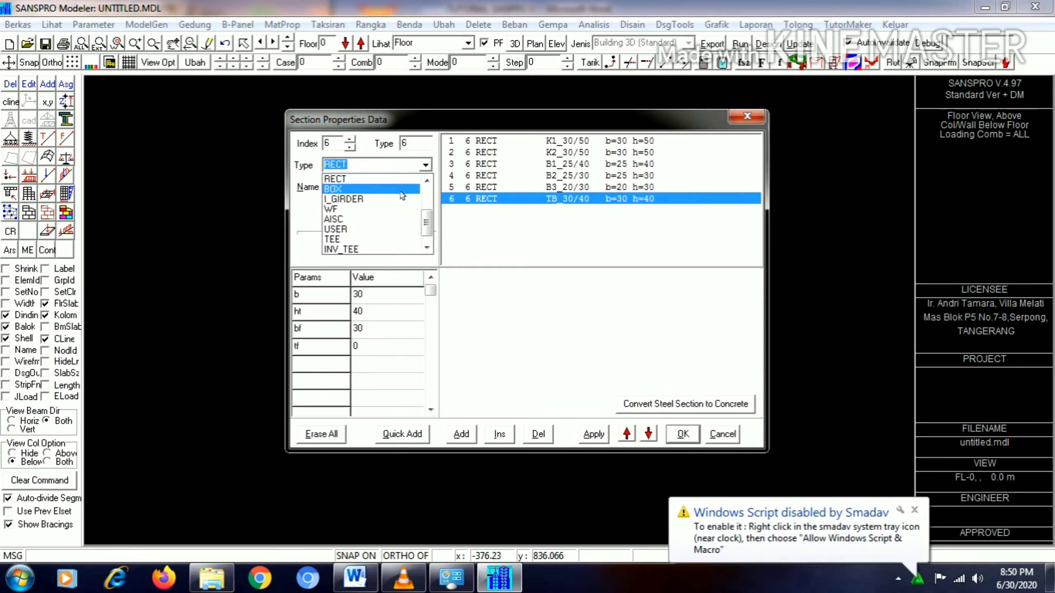
{"action": "scroll", "coordinate": [401, 198], "scroll_direction": "down", "scroll_amount": 1}
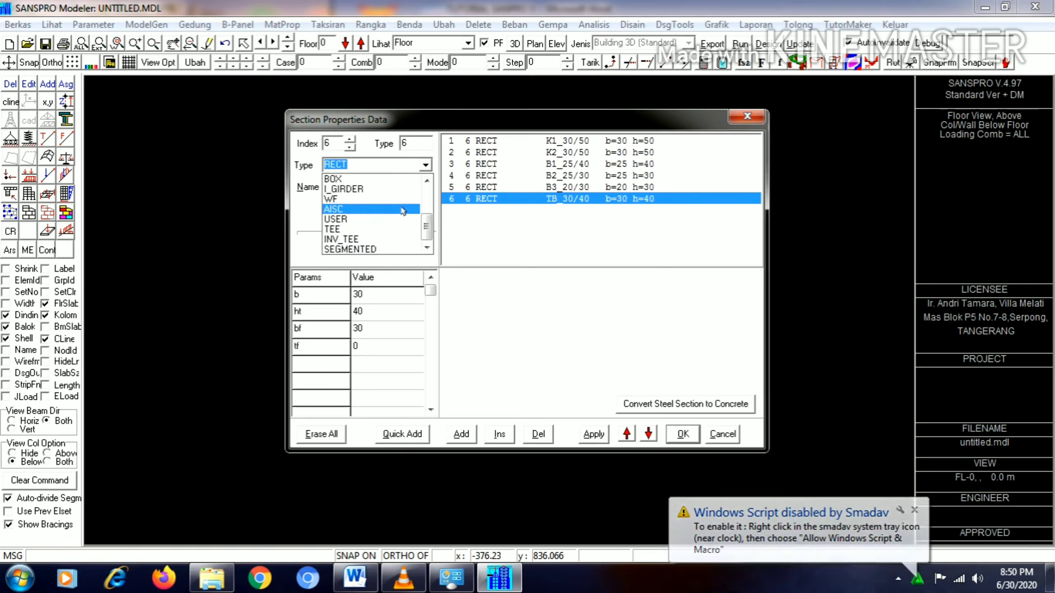
{"action": "left_click_drag", "start_coordinate": [426, 227], "coordinate": [429, 203]}
{"action": "left_click", "coordinate": [390, 209]}
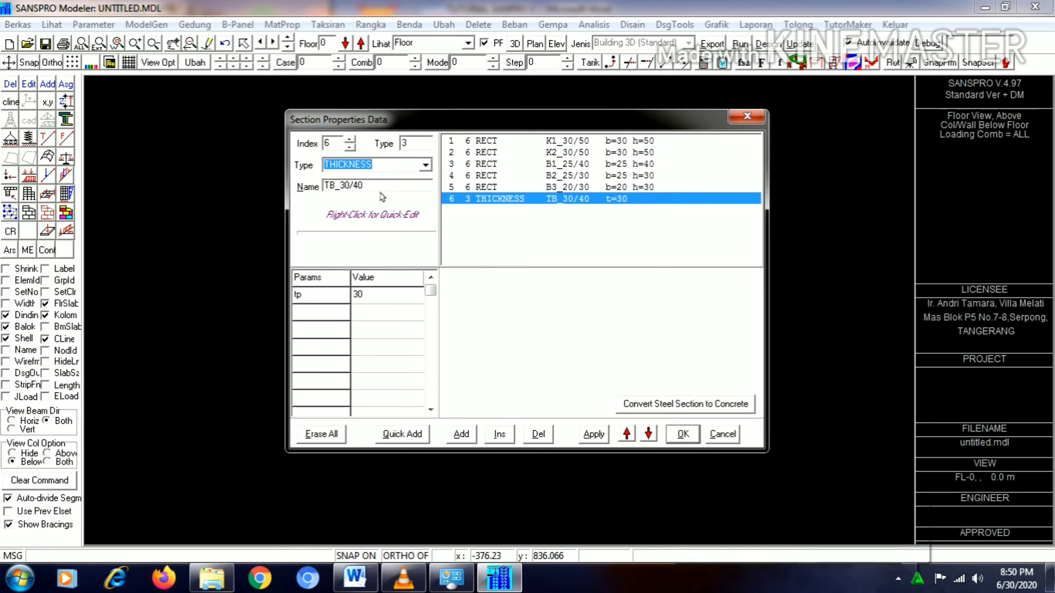
{"action": "left_click_drag", "start_coordinate": [366, 189], "coordinate": [331, 195]}
{"action": "type", "text": "PL 12"}
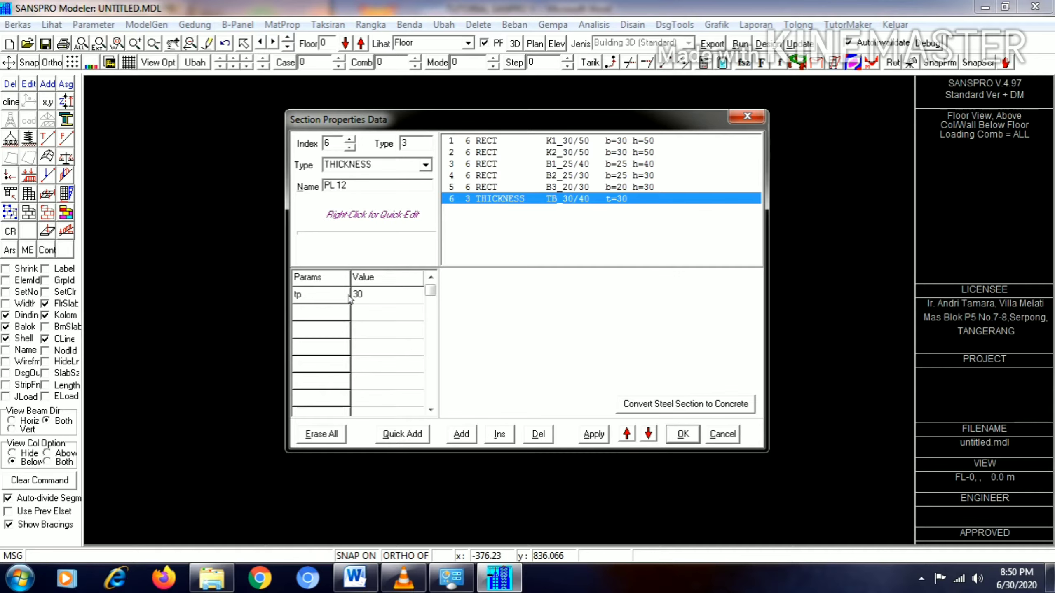
{"action": "left_click", "coordinate": [371, 300]}
{"action": "type", "text": "12"}
Restore the sixth section to a RECT type named TB 30/40 with b 30 and ht 40, and apply it
{"action": "left_click_drag", "start_coordinate": [389, 189], "coordinate": [323, 193]}
{"action": "type", "text": "tb 30/40"}
{"action": "left_click", "coordinate": [425, 165]}
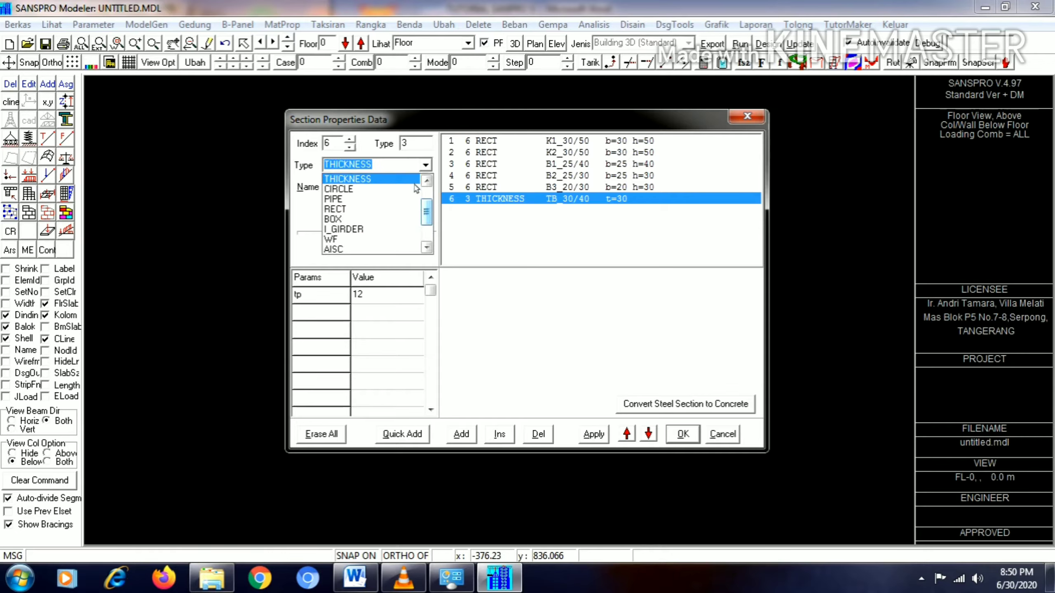
{"action": "left_click", "coordinate": [390, 211]}
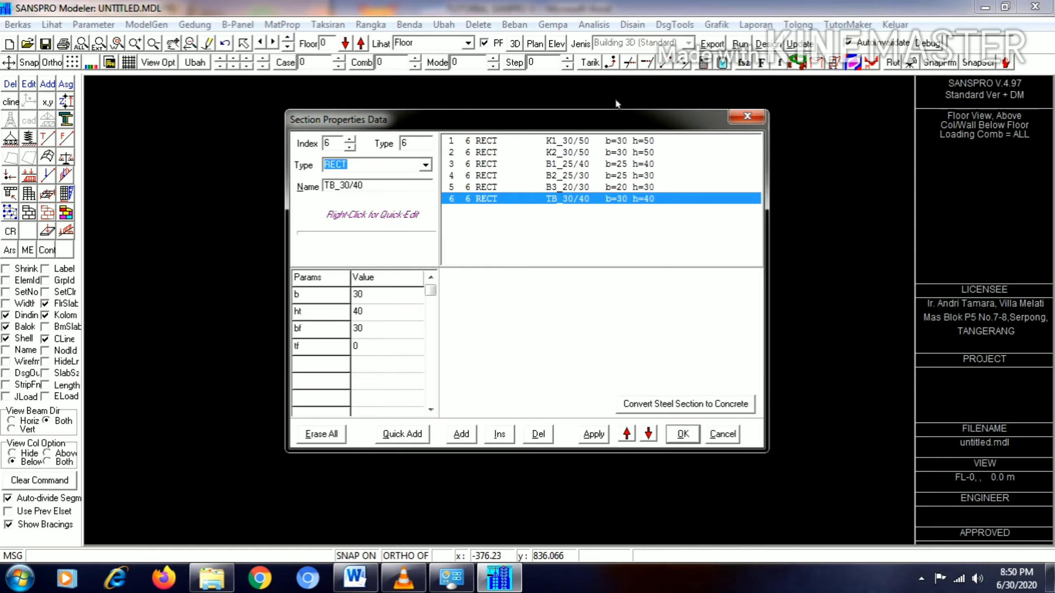
{"action": "left_click", "coordinate": [595, 436]}
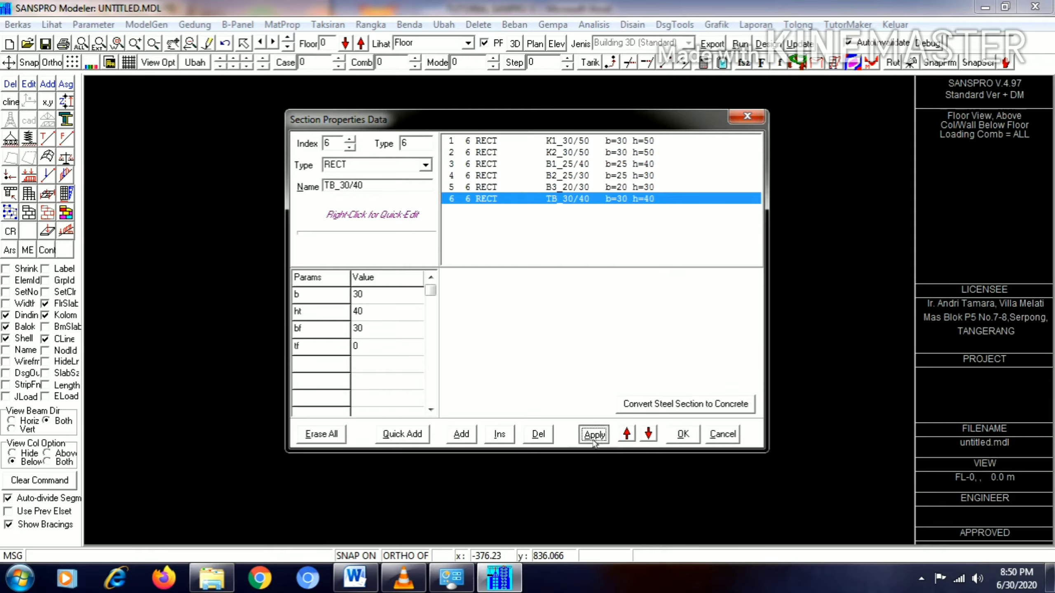
Add a THICKNESS section named PL 12 with tp 12, and apply it
{"action": "left_click", "coordinate": [461, 434]}
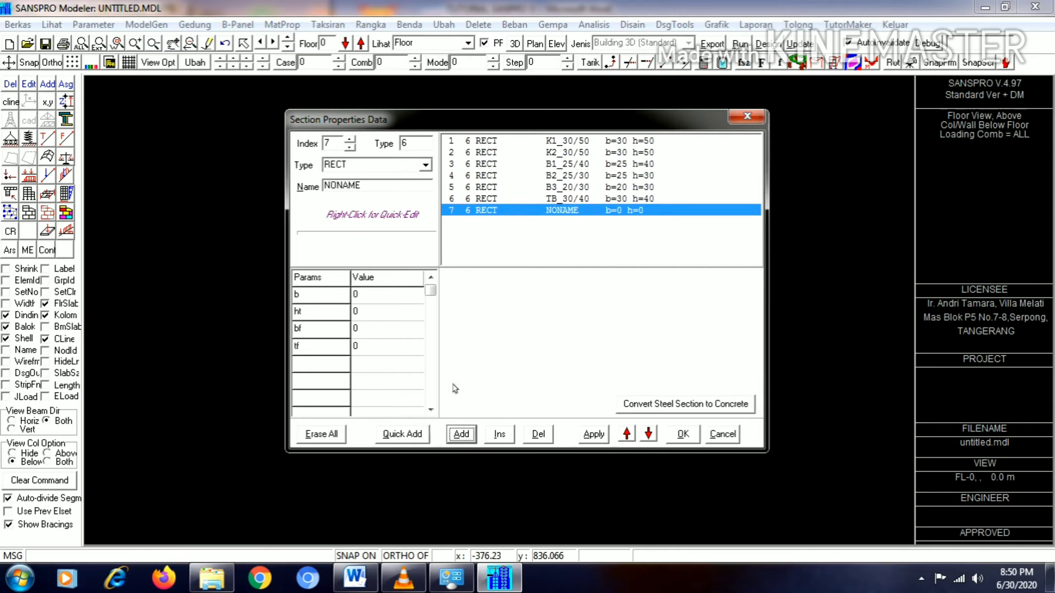
{"action": "left_click", "coordinate": [425, 166]}
{"action": "scroll", "coordinate": [409, 196], "scroll_direction": "up", "scroll_amount": 1}
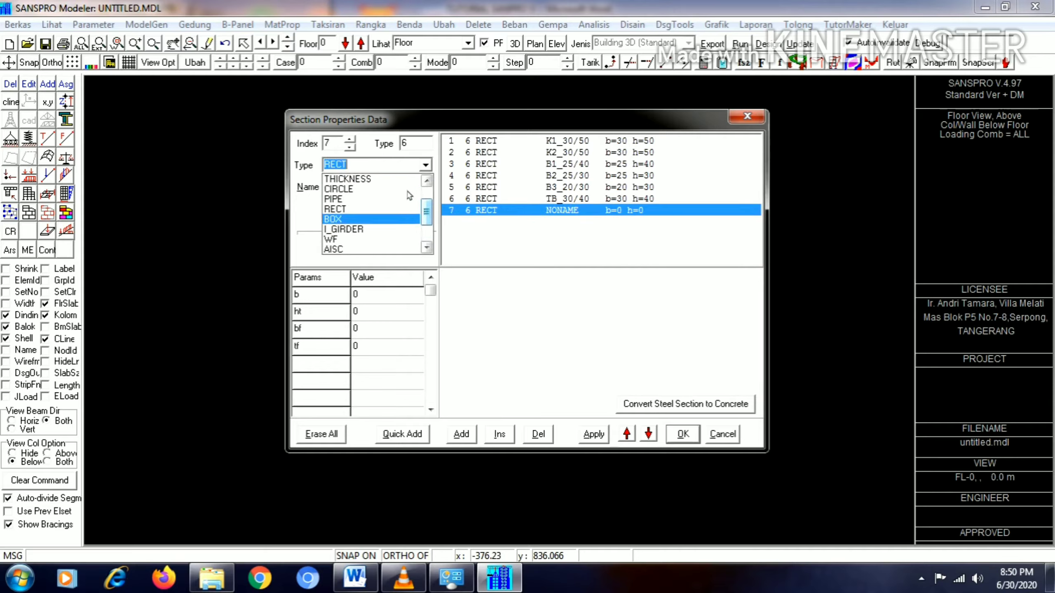
{"action": "left_click", "coordinate": [402, 176]}
{"action": "left_click_drag", "start_coordinate": [366, 186], "coordinate": [317, 182]}
{"action": "type", "text": "PL 12"}
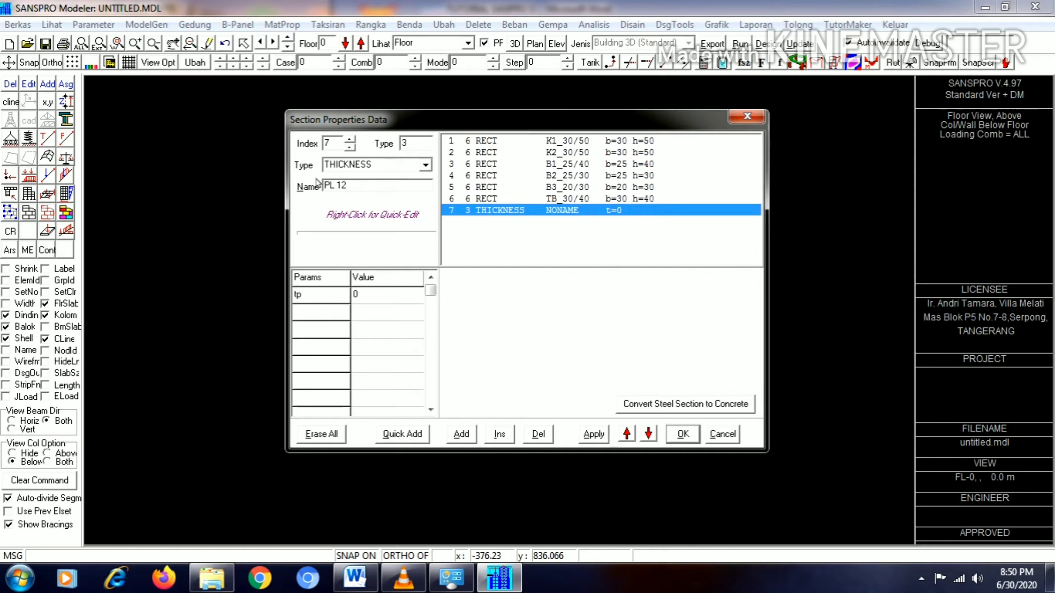
{"action": "left_click", "coordinate": [355, 295]}
{"action": "type", "text": "12"}
{"action": "left_click", "coordinate": [594, 434]}
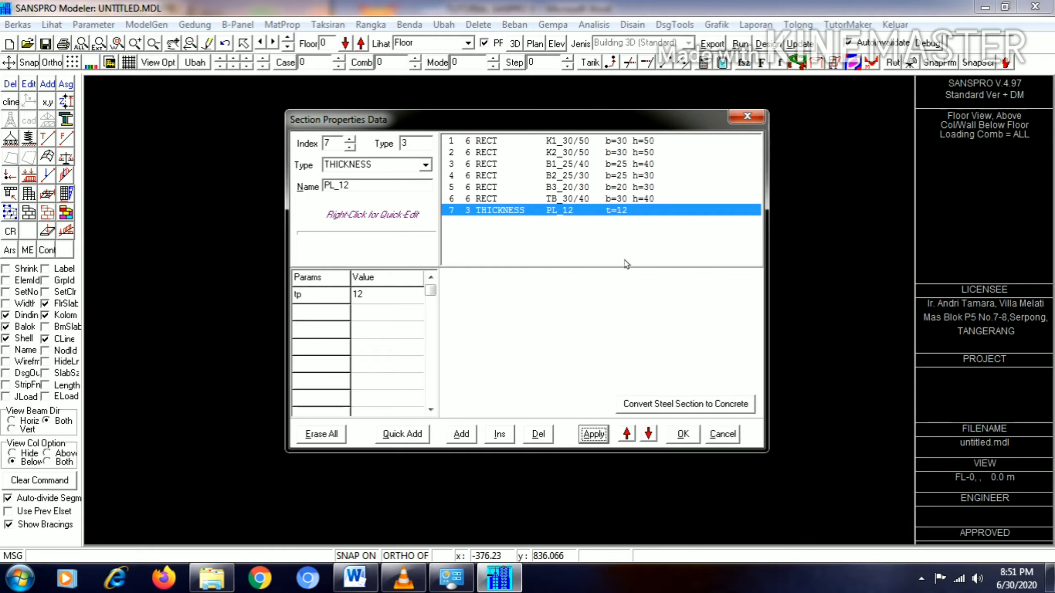
Add a THICKNESS section named PL_10 with tp 10, apply it and accept the section properties
{"action": "left_click", "coordinate": [461, 434]}
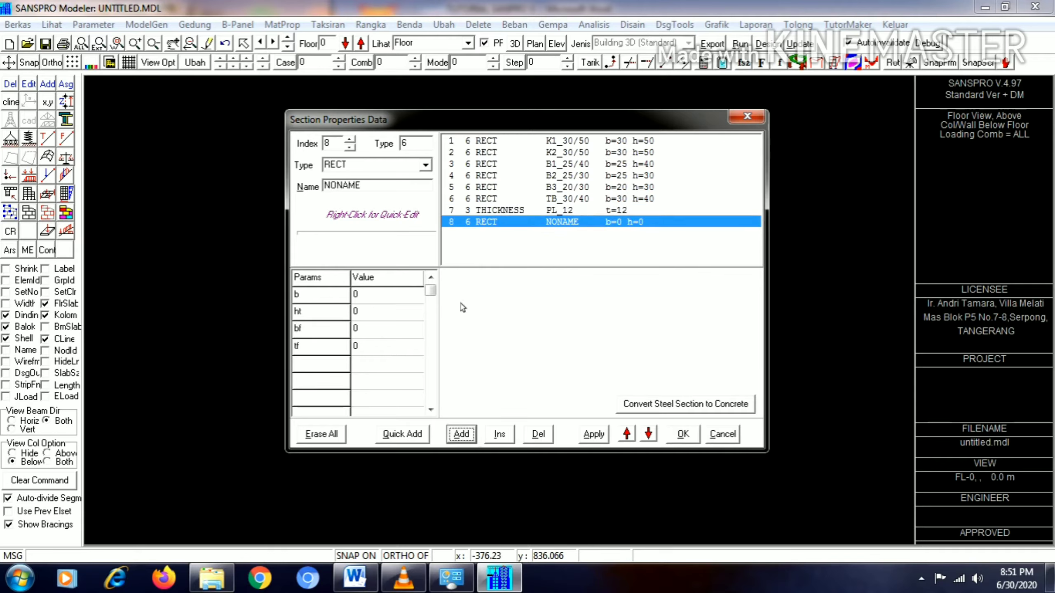
{"action": "left_click", "coordinate": [432, 166]}
{"action": "scroll", "coordinate": [393, 207], "scroll_direction": "up", "scroll_amount": 3}
{"action": "left_click", "coordinate": [393, 209]}
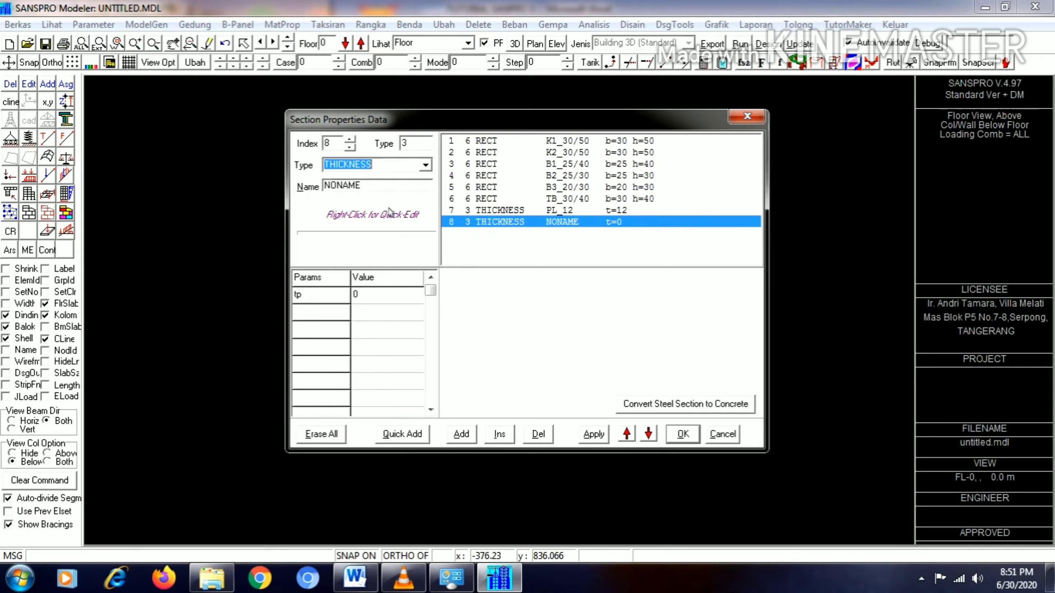
{"action": "key", "text": "Tab"}
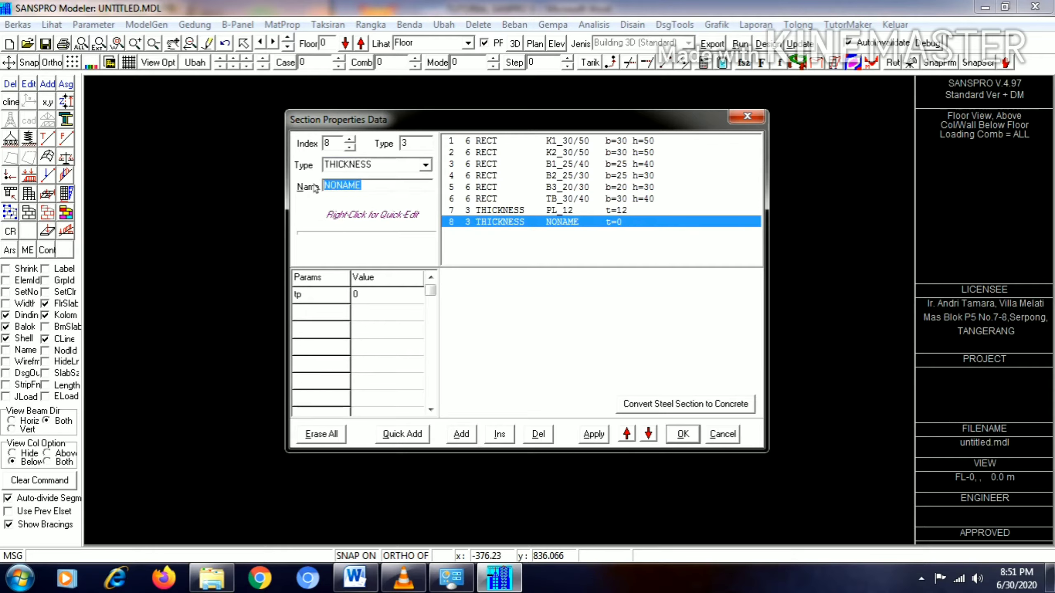
{"action": "type", "text": "PL_10"}
{"action": "left_click", "coordinate": [389, 299]}
{"action": "double_click", "coordinate": [357, 296]}
{"action": "left_click", "coordinate": [589, 435]}
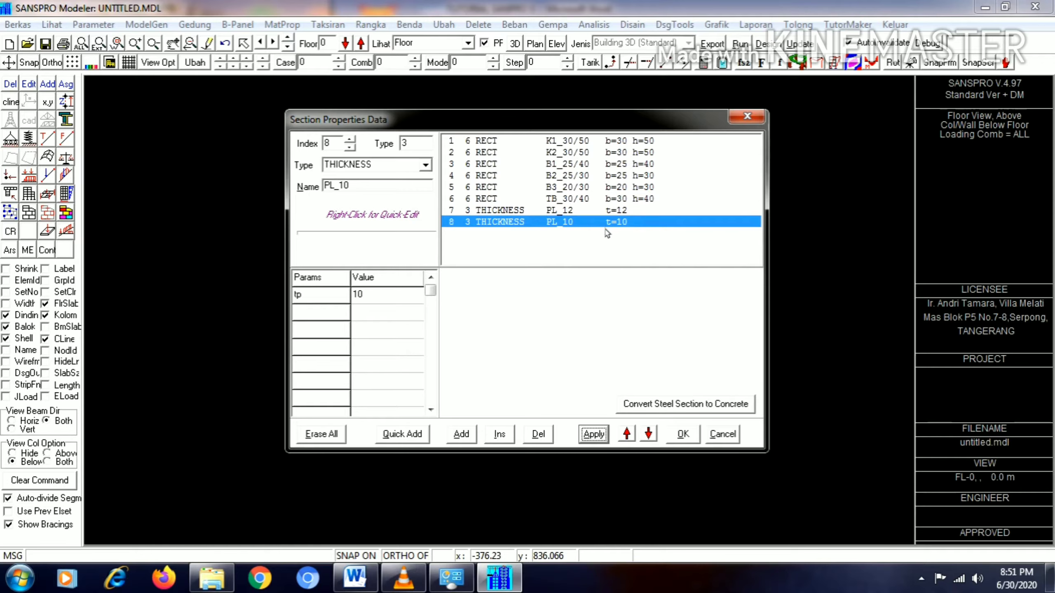
{"action": "left_click", "coordinate": [695, 439]}
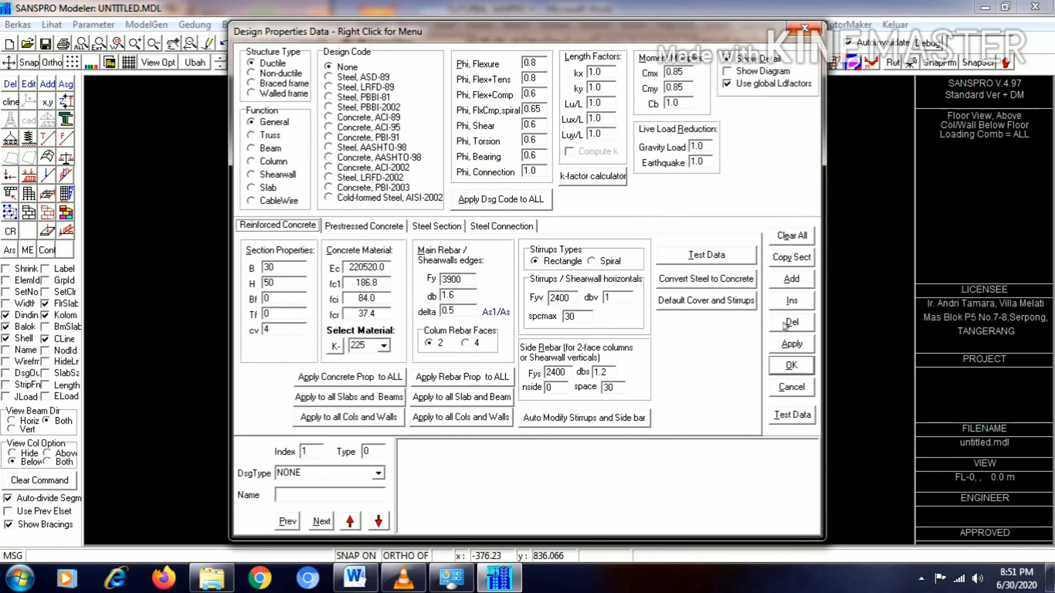
Add a Concrete Biaxial Column design property and copy the K1_30/50 section into it
{"action": "left_click", "coordinate": [803, 284]}
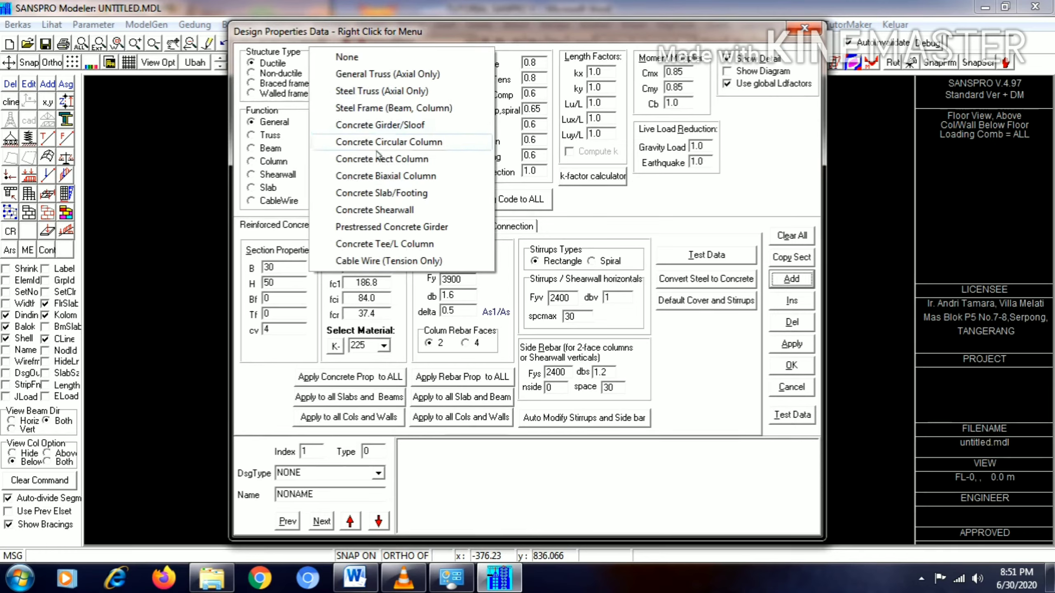
{"action": "left_click", "coordinate": [398, 179]}
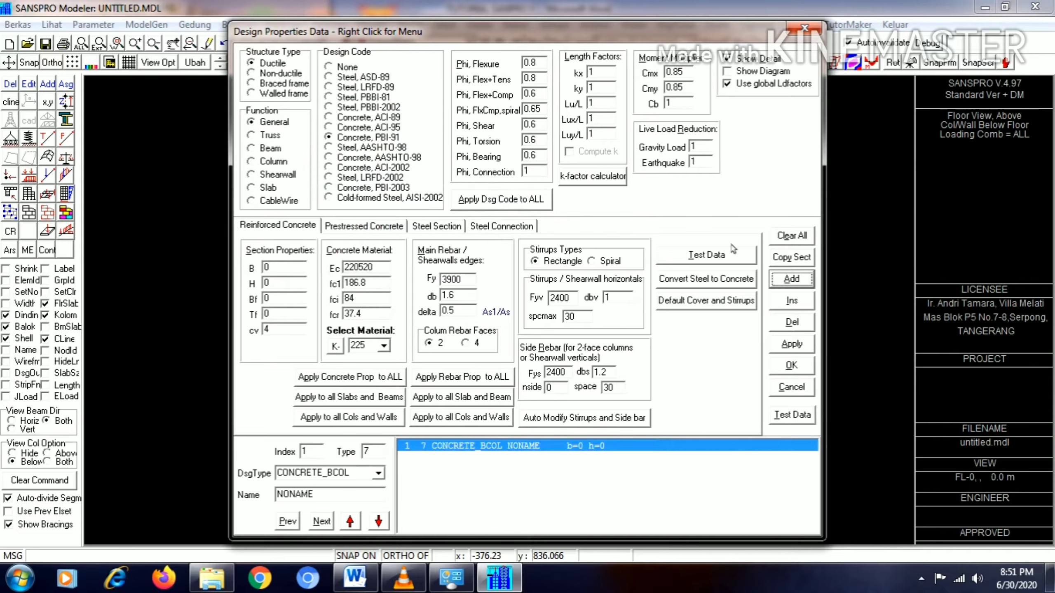
{"action": "left_click", "coordinate": [792, 259]}
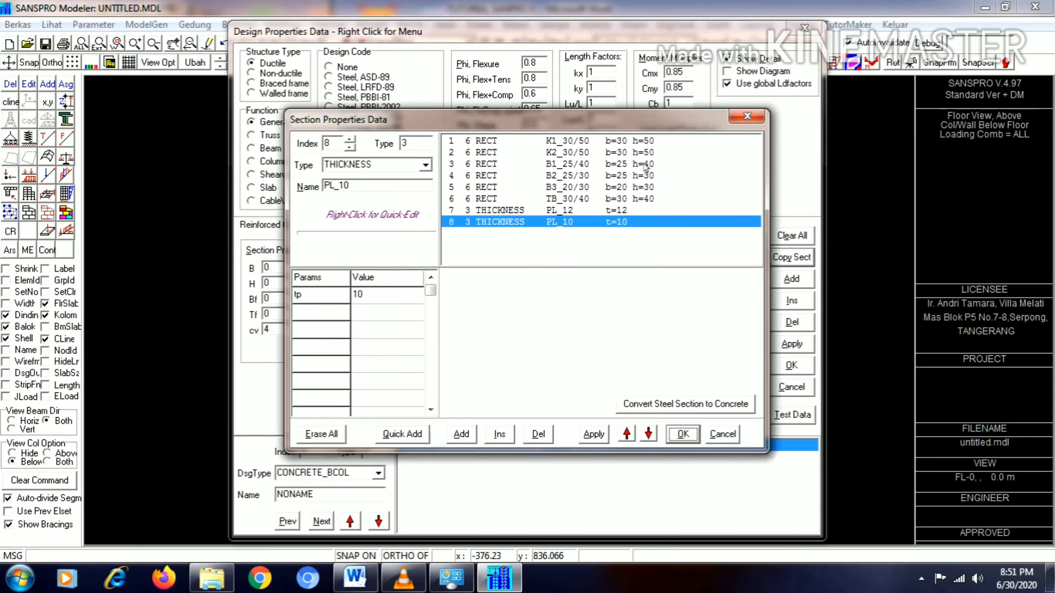
{"action": "left_click", "coordinate": [613, 142]}
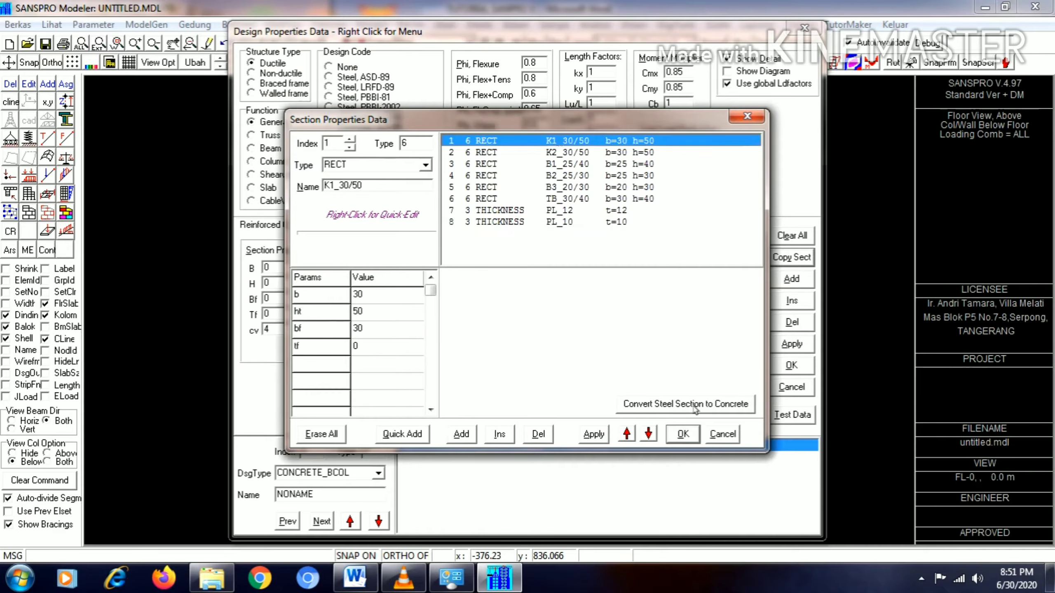
{"action": "left_click", "coordinate": [683, 435]}
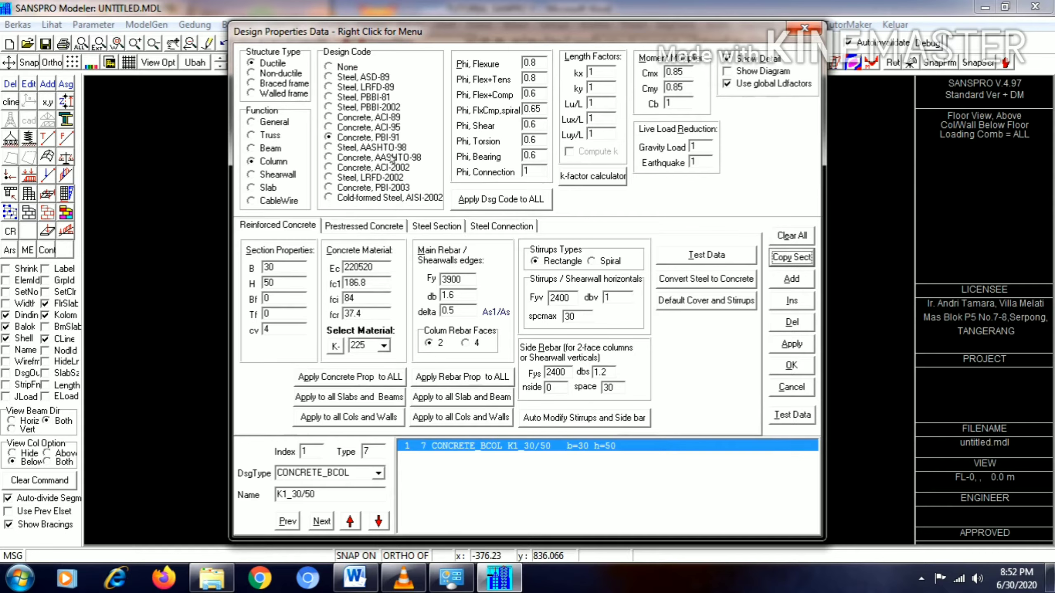
Set the K1_30/50 column design to K-250 concrete and side rebar dbs 1.6, and apply it
{"action": "left_click", "coordinate": [384, 346]}
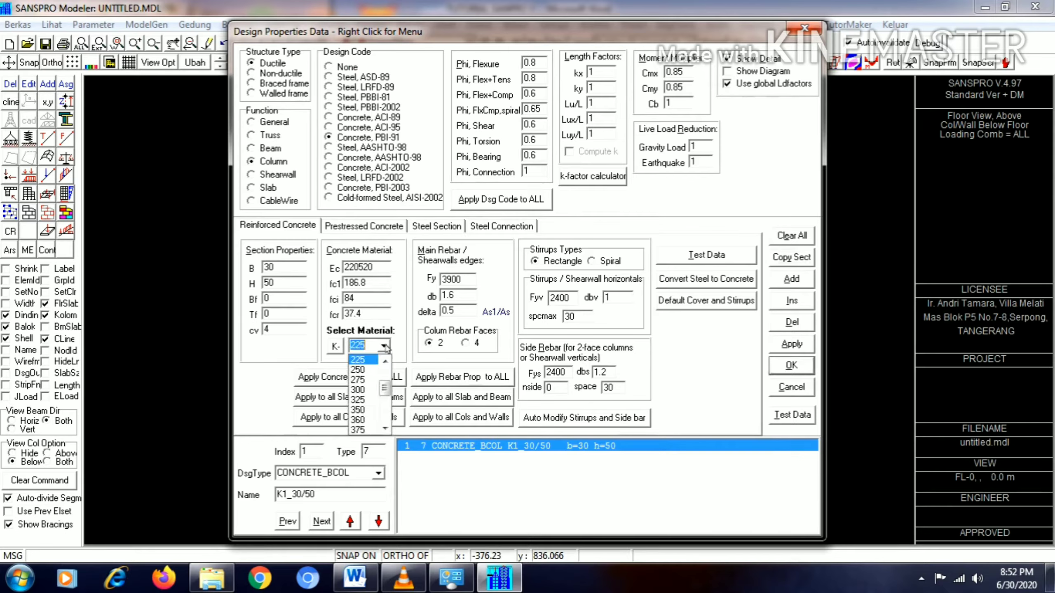
{"action": "left_click", "coordinate": [370, 370]}
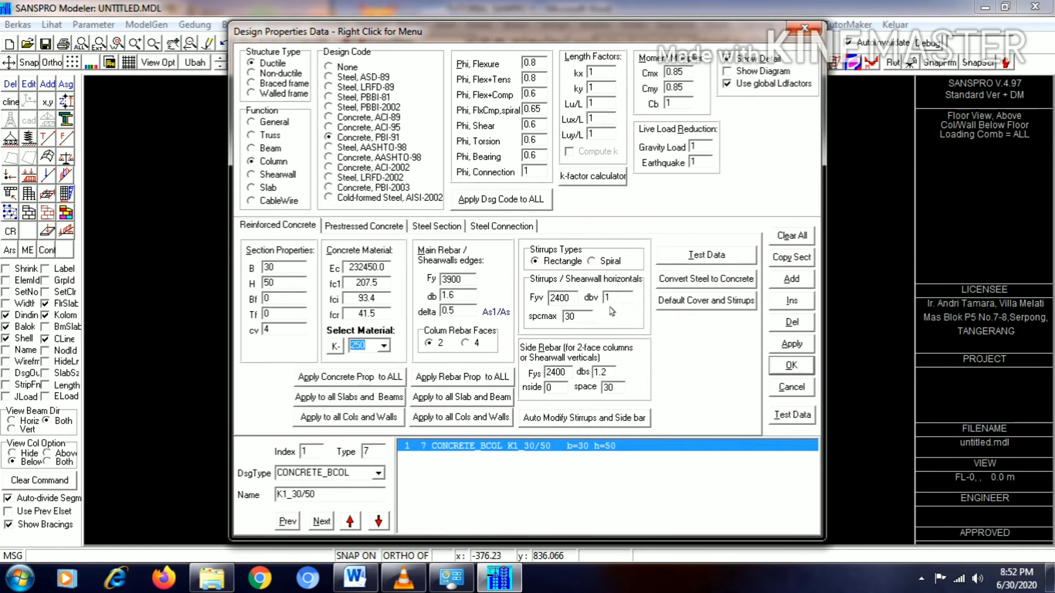
{"action": "left_click", "coordinate": [609, 374]}
{"action": "type", "text": "6"}
{"action": "left_click", "coordinate": [800, 346]}
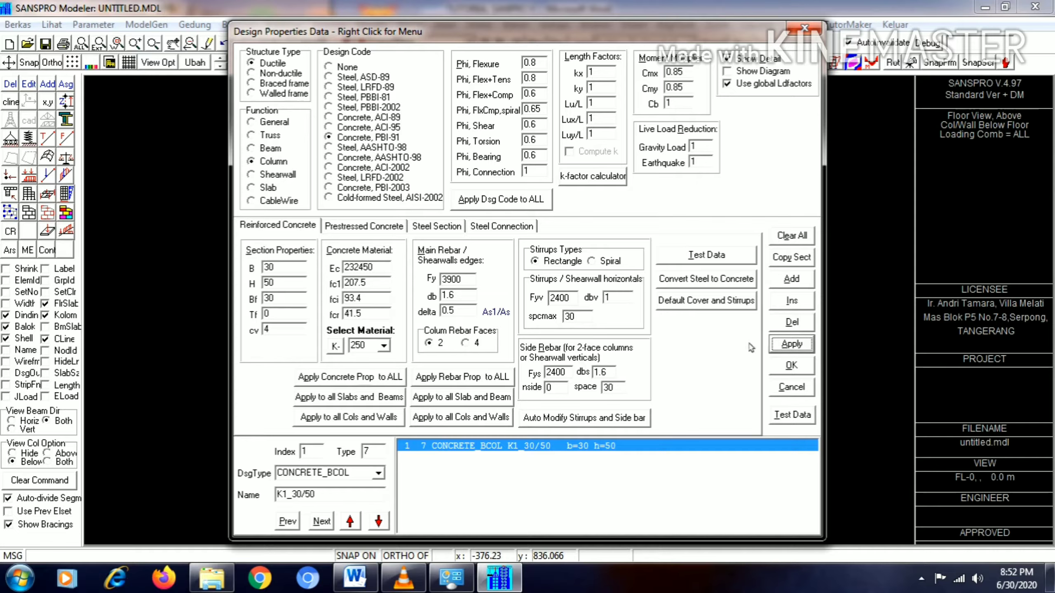
Add a second Concrete Biaxial Column design property and copy the K2_30/50 section into it
{"action": "left_click", "coordinate": [792, 280]}
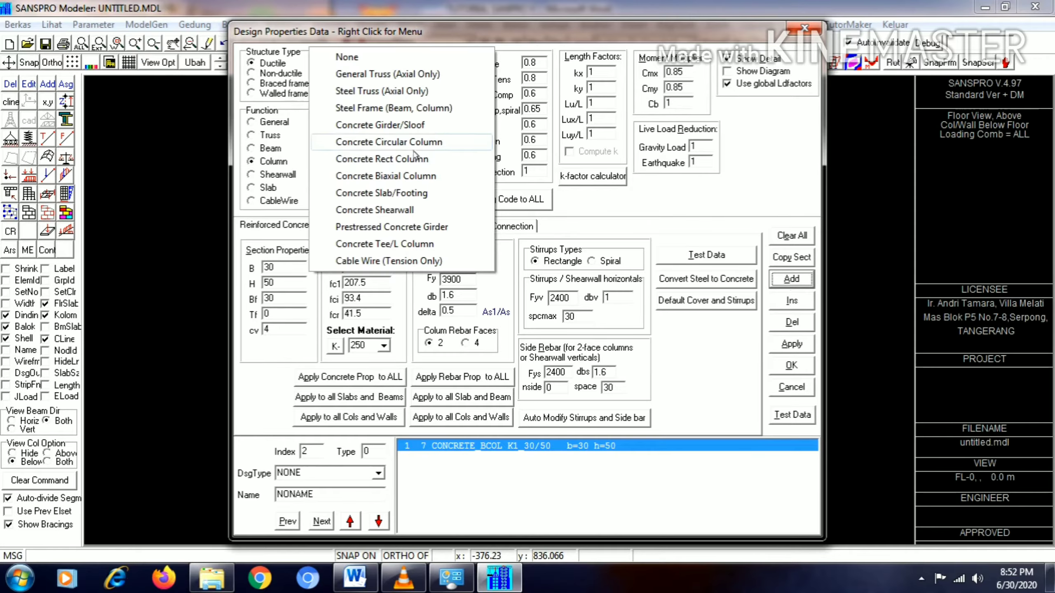
{"action": "left_click", "coordinate": [386, 176]}
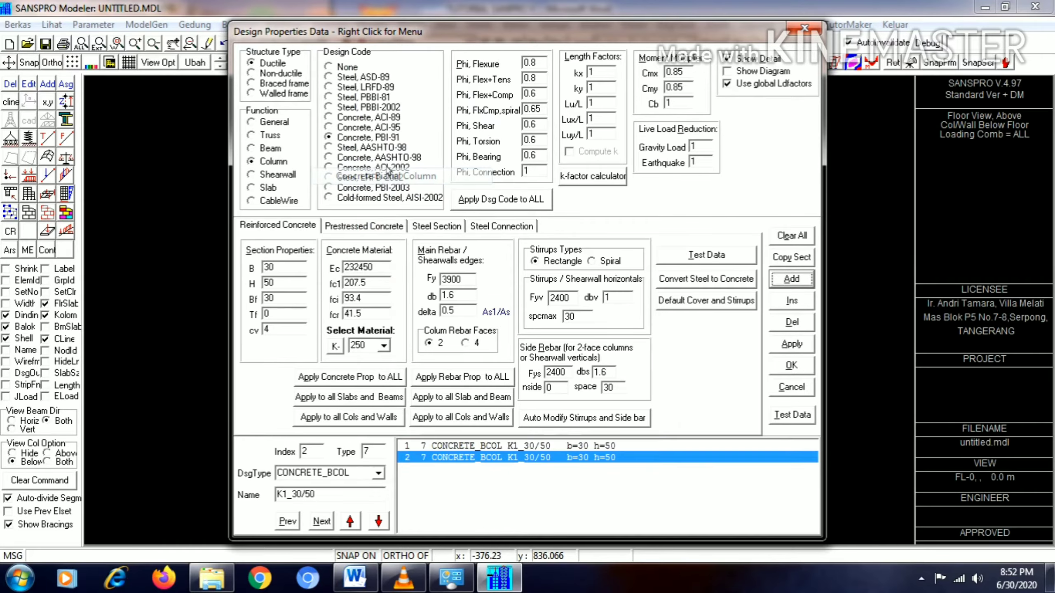
{"action": "left_click", "coordinate": [792, 258]}
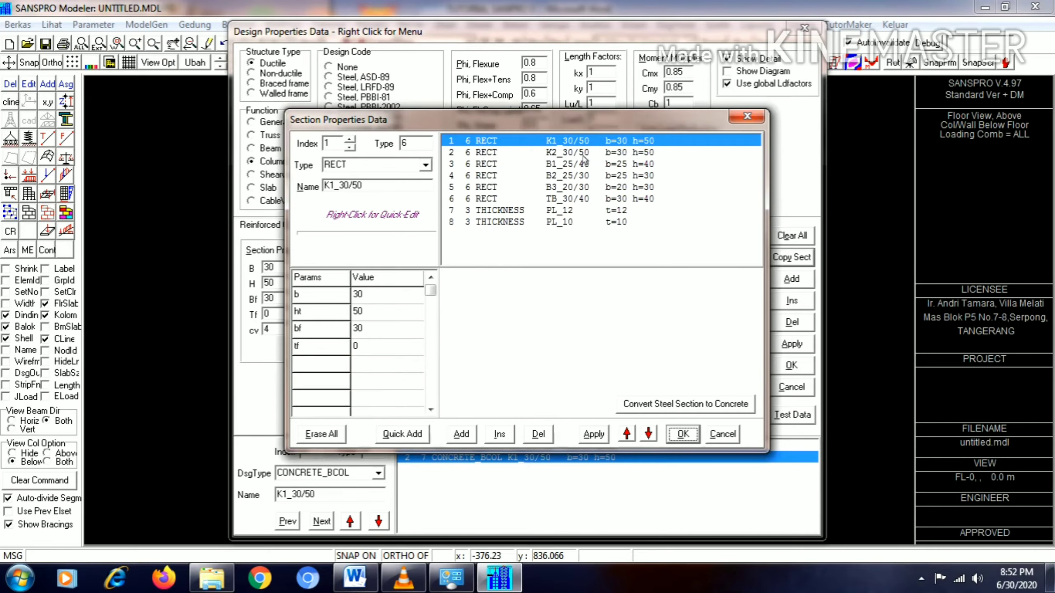
{"action": "left_click", "coordinate": [583, 153]}
{"action": "left_click", "coordinate": [681, 434]}
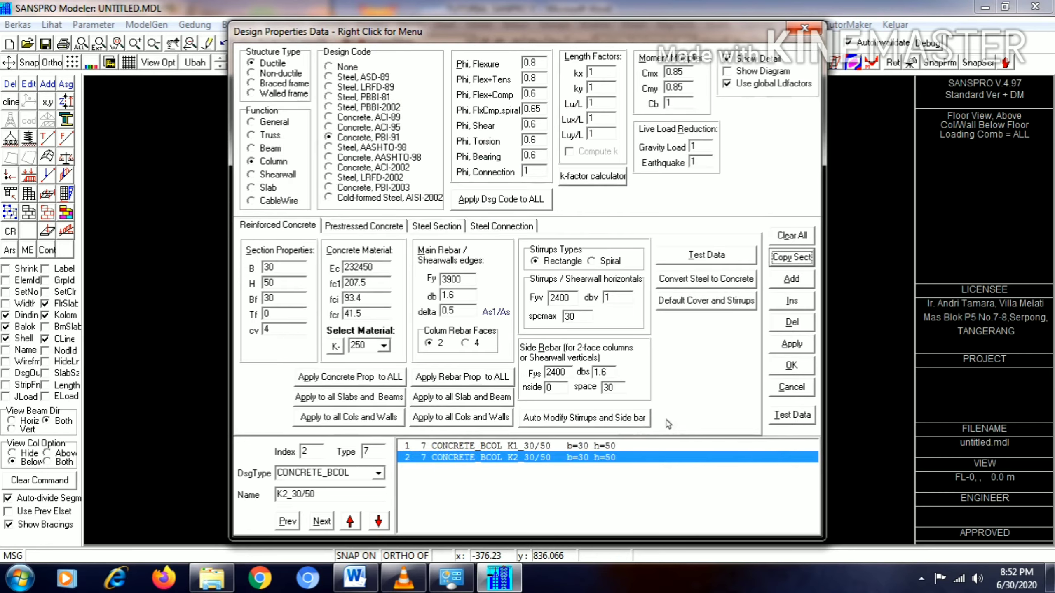
Add a Concrete Girder/Sloof design property and copy the B1_25/40 section into it
{"action": "left_click", "coordinate": [791, 280]}
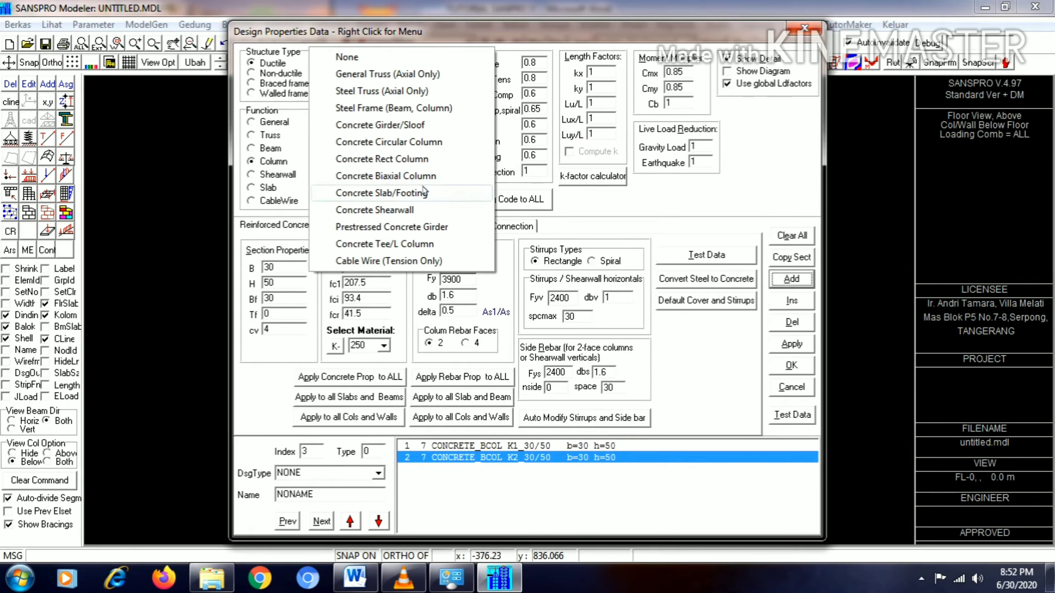
{"action": "left_click", "coordinate": [399, 125]}
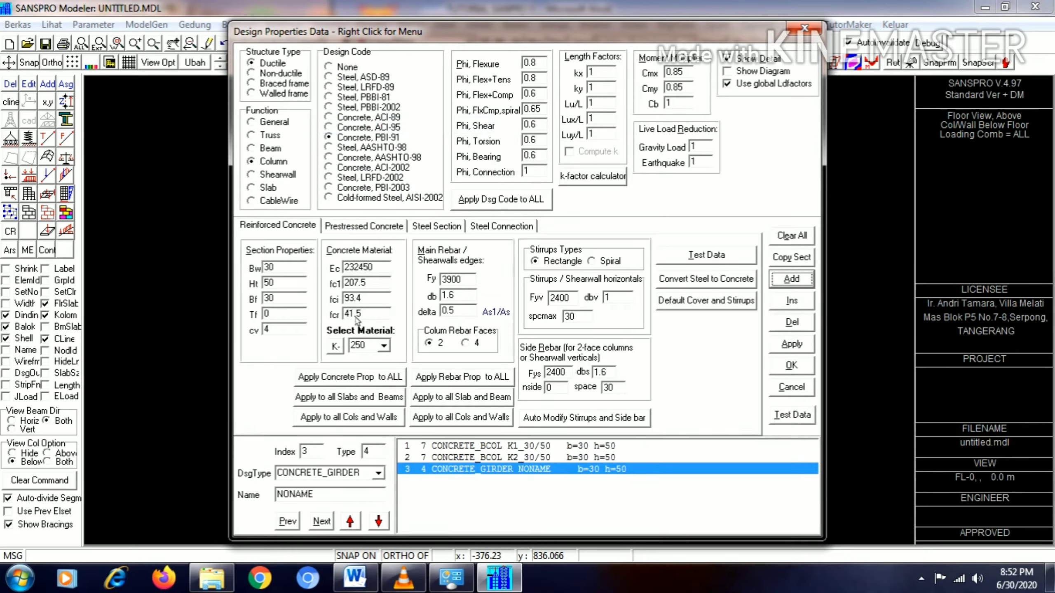
{"action": "left_click", "coordinate": [778, 261]}
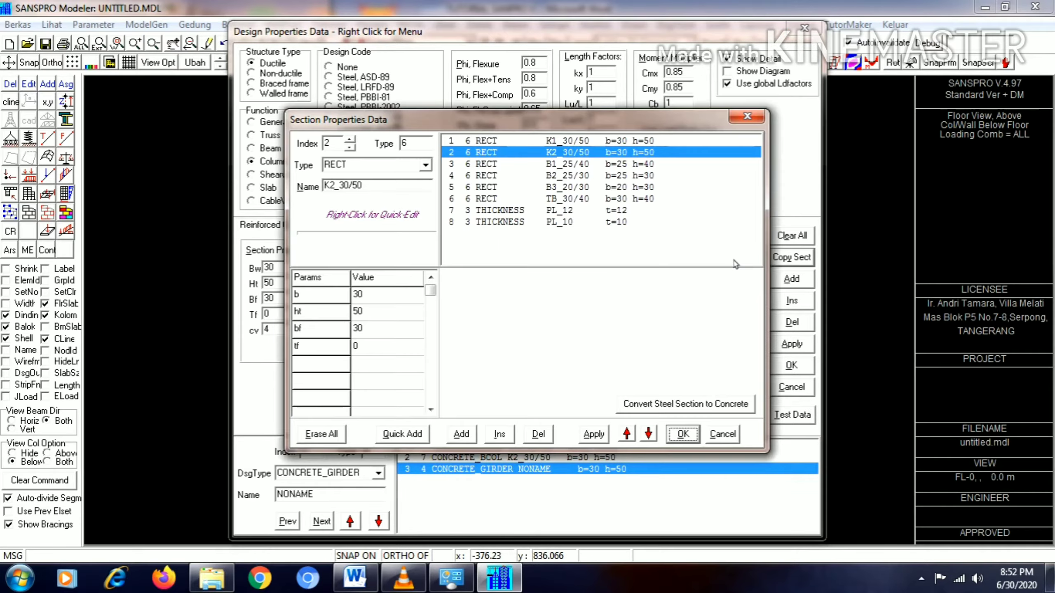
{"action": "left_click", "coordinate": [487, 166]}
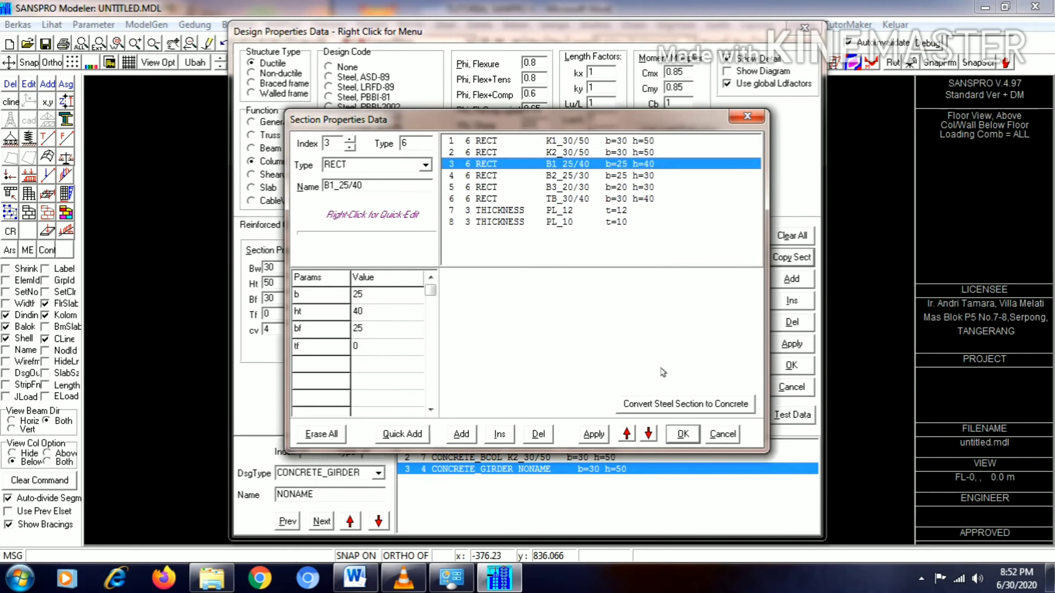
{"action": "left_click", "coordinate": [683, 434]}
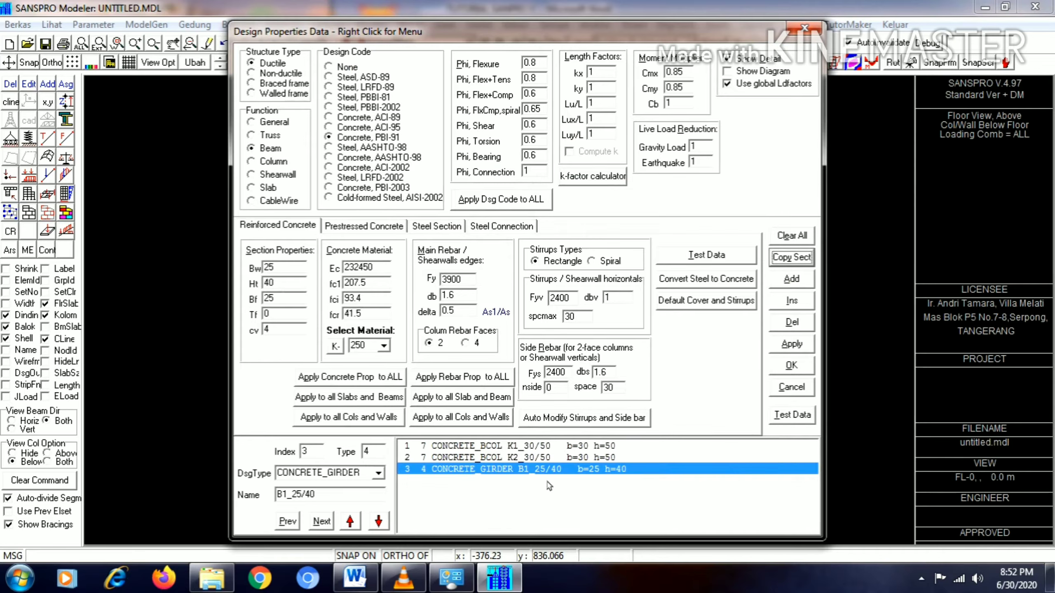
Set the B1_25/40 girder's main rebar db and side rebar dbs to 1.3, and apply the change
{"action": "left_click", "coordinate": [457, 302]}
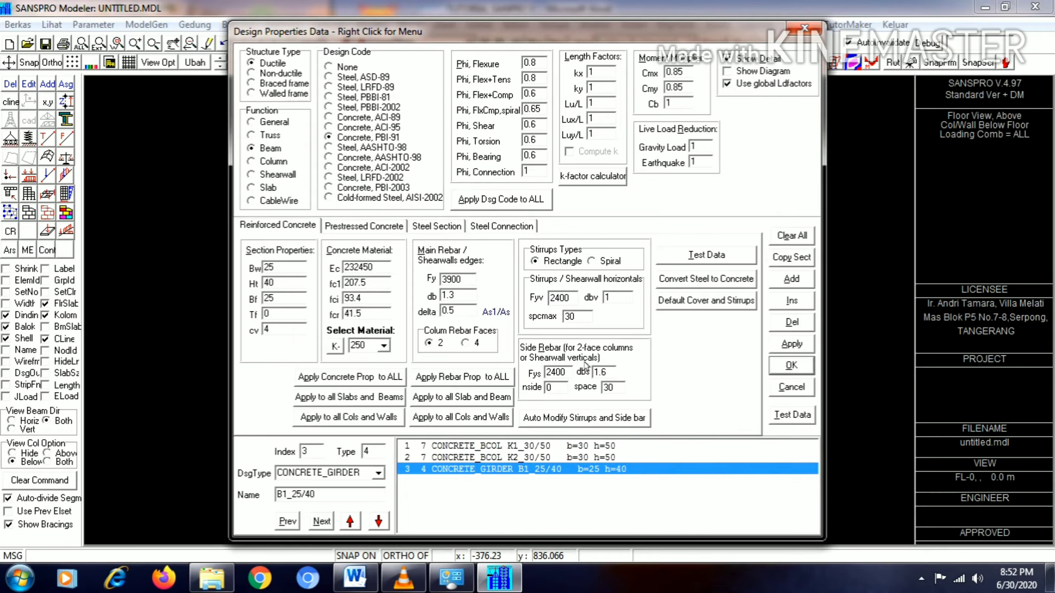
{"action": "left_click", "coordinate": [612, 374]}
{"action": "type", "text": "3"}
{"action": "left_click", "coordinate": [792, 345]}
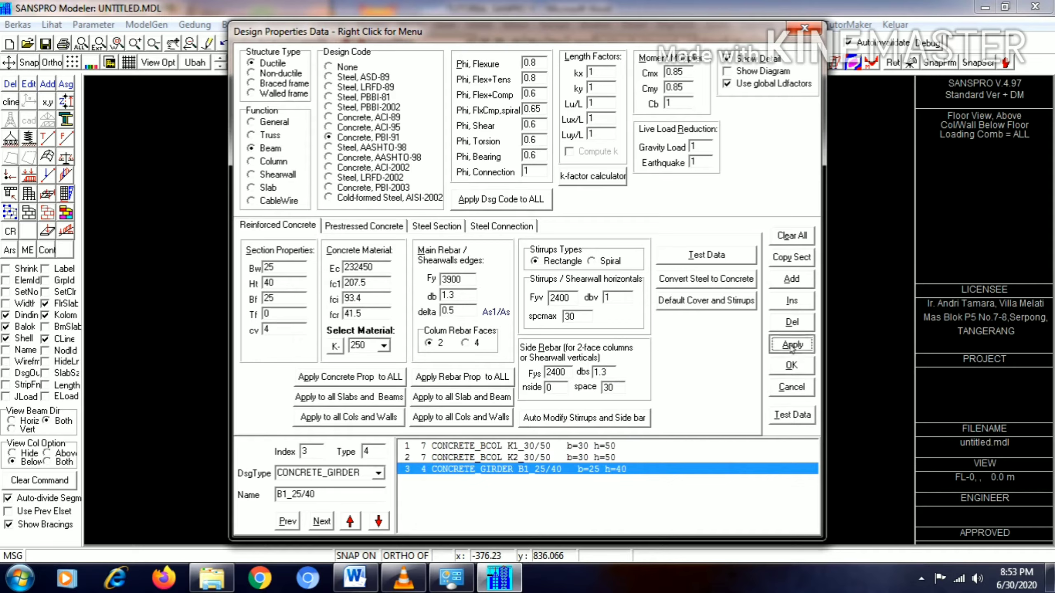
Add another Concrete Girder/Sloof design property and copy the B2_25/30 section into it
{"action": "left_click", "coordinate": [806, 286]}
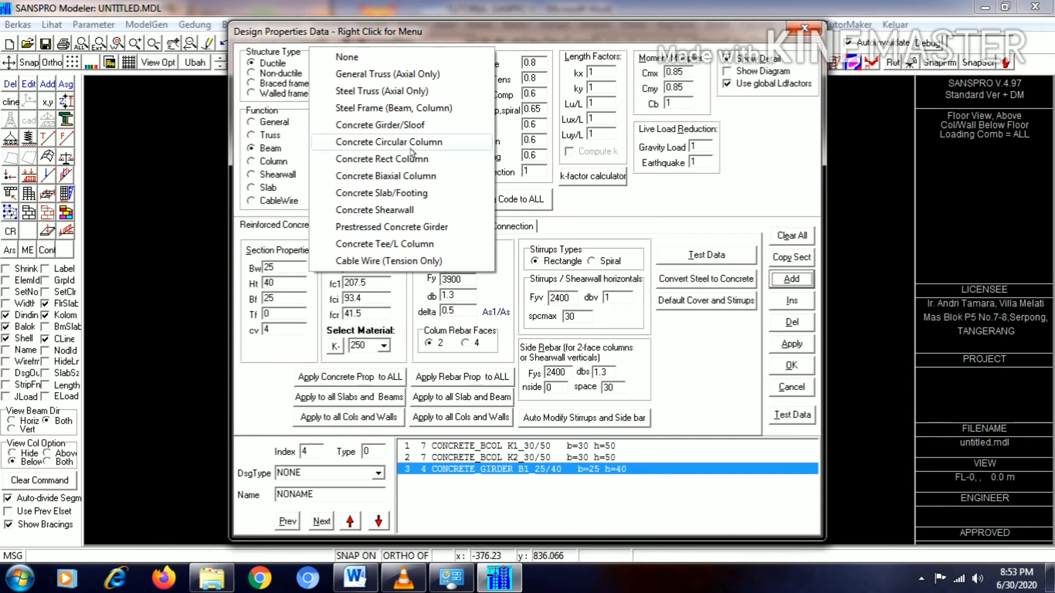
{"action": "left_click", "coordinate": [411, 125]}
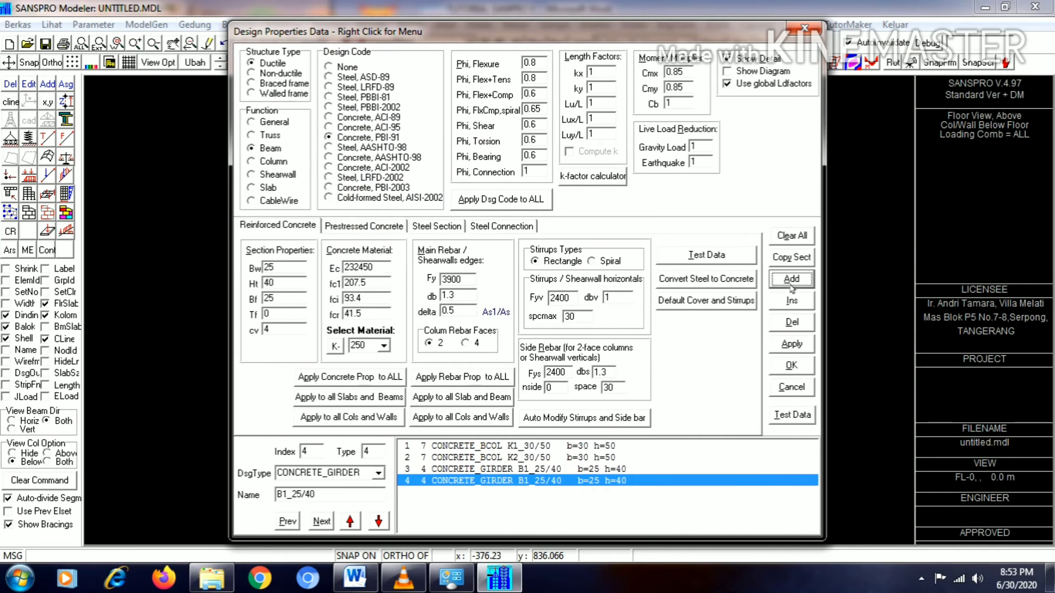
{"action": "left_click", "coordinate": [792, 260]}
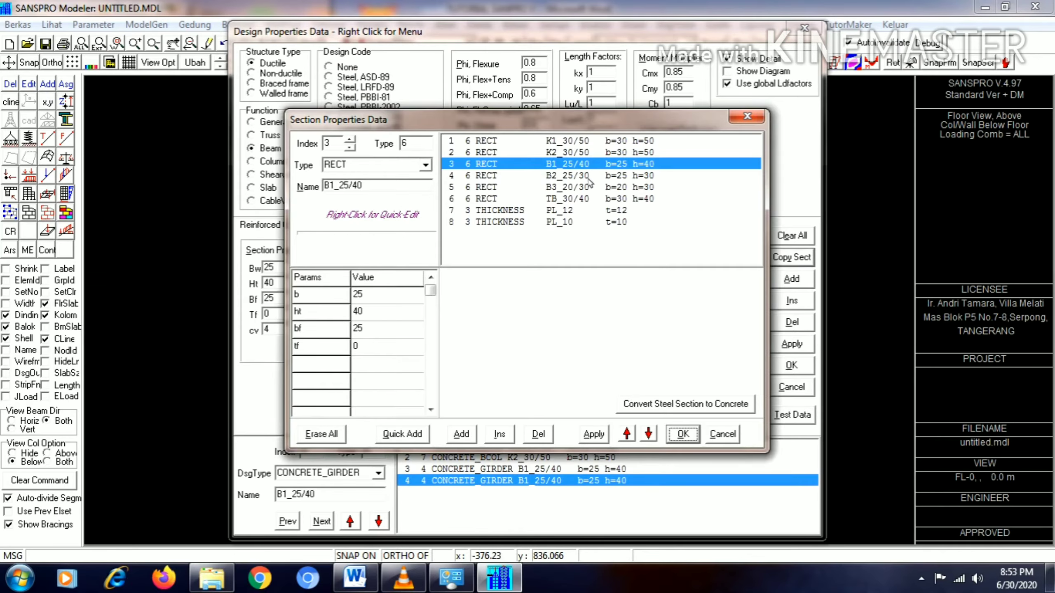
{"action": "left_click", "coordinate": [589, 176]}
{"action": "left_click", "coordinate": [691, 435]}
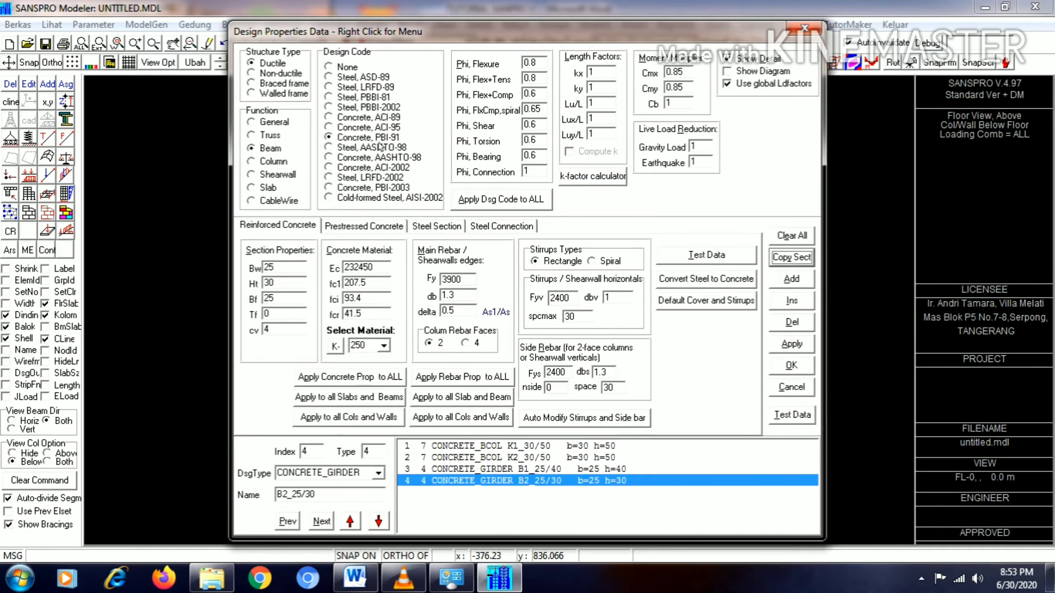
Add a third Concrete Girder/Sloof design property and copy the B3_20/30 section into it
{"action": "left_click", "coordinate": [788, 283]}
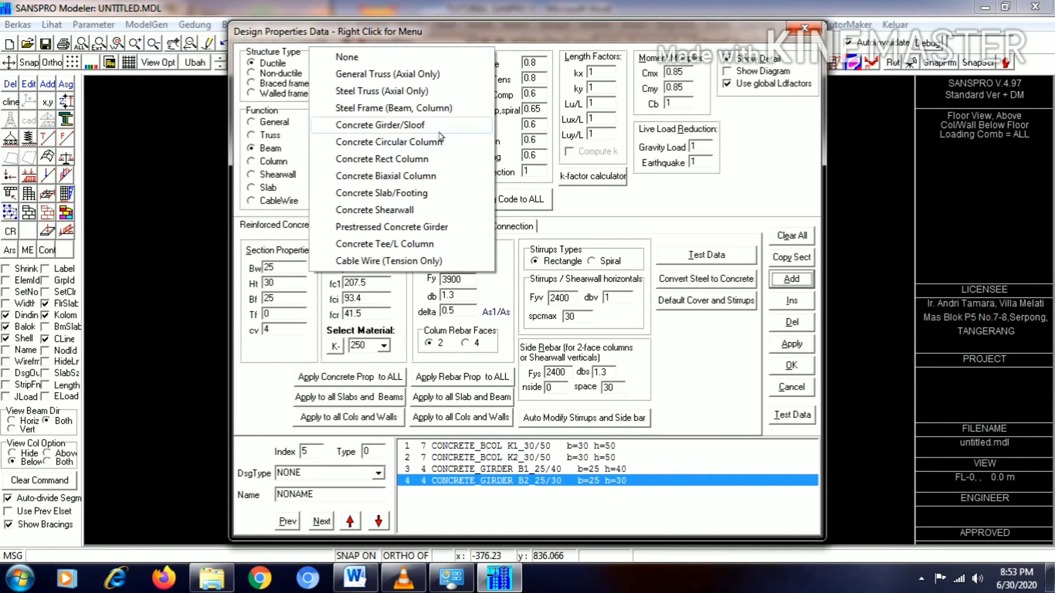
{"action": "left_click", "coordinate": [440, 125]}
{"action": "left_click", "coordinate": [798, 261]}
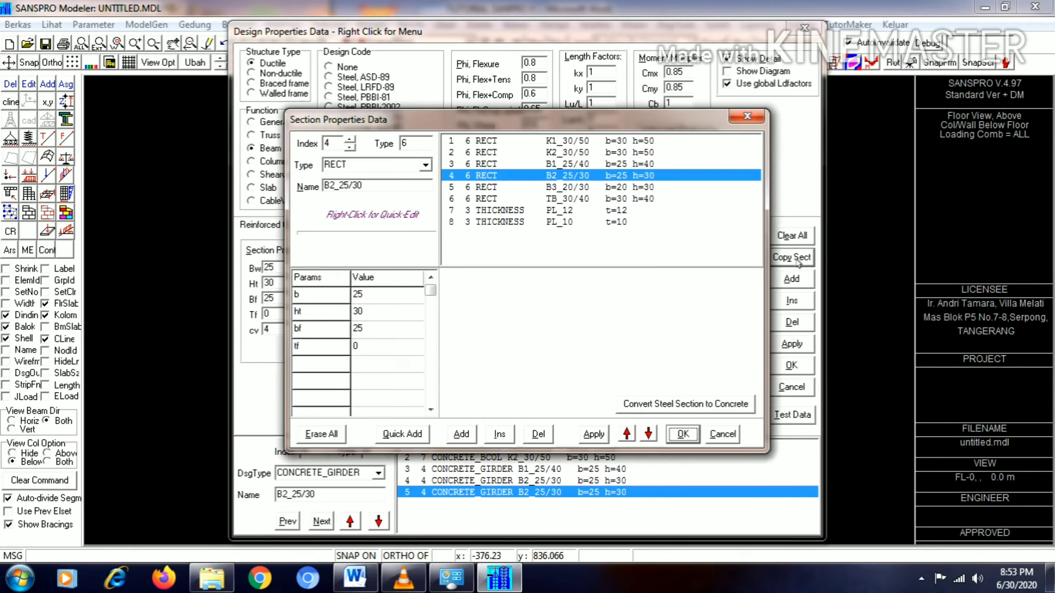
{"action": "left_click", "coordinate": [599, 189]}
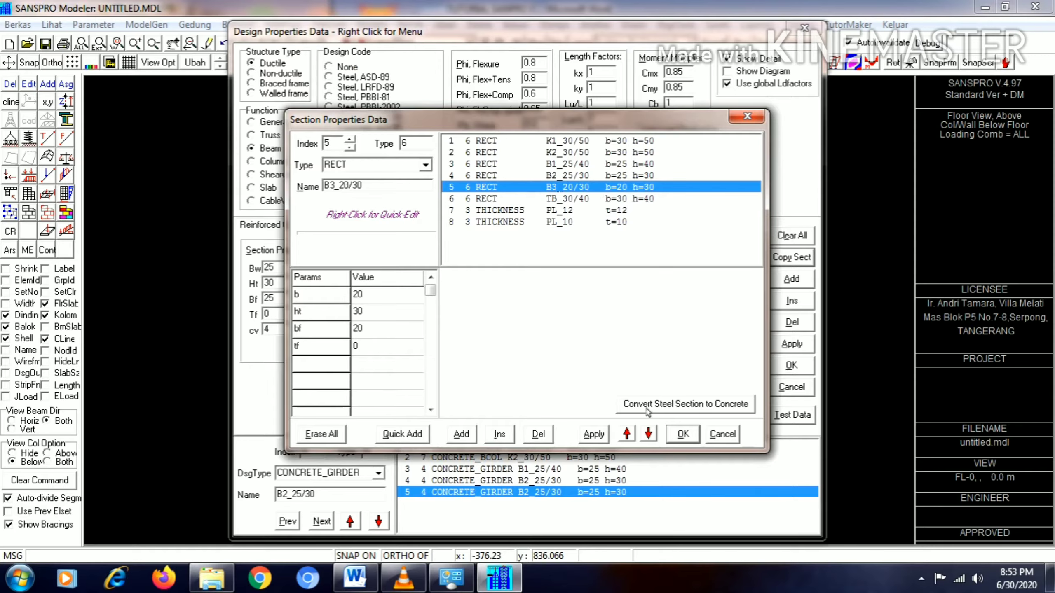
{"action": "left_click", "coordinate": [683, 434]}
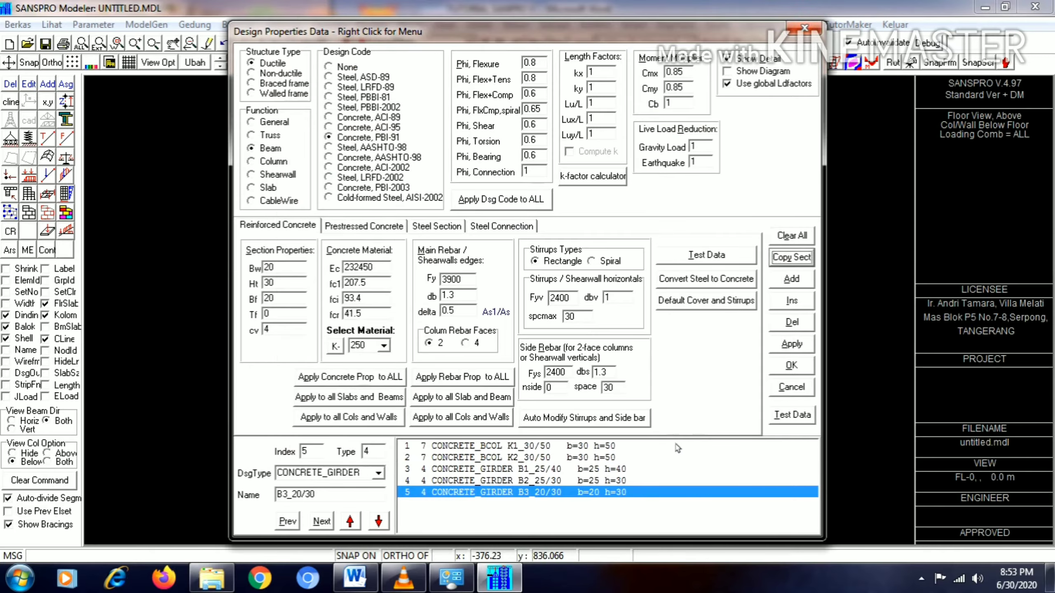
Add a fourth Concrete Girder/Sloof design property and copy the TB_30/40 section into it
{"action": "left_click", "coordinate": [792, 280]}
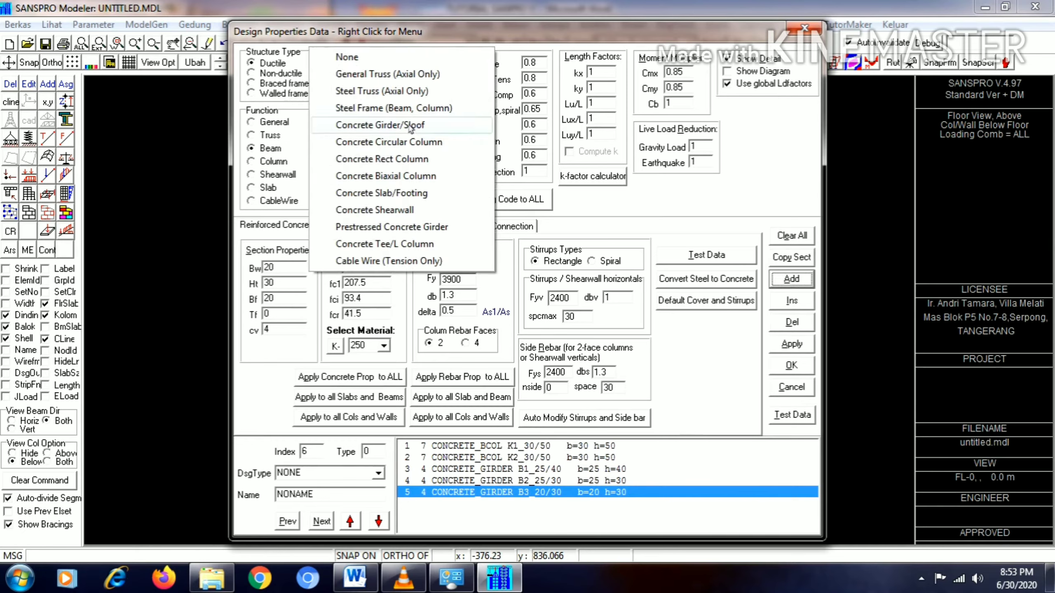
{"action": "left_click", "coordinate": [376, 124]}
{"action": "left_click", "coordinate": [806, 258]}
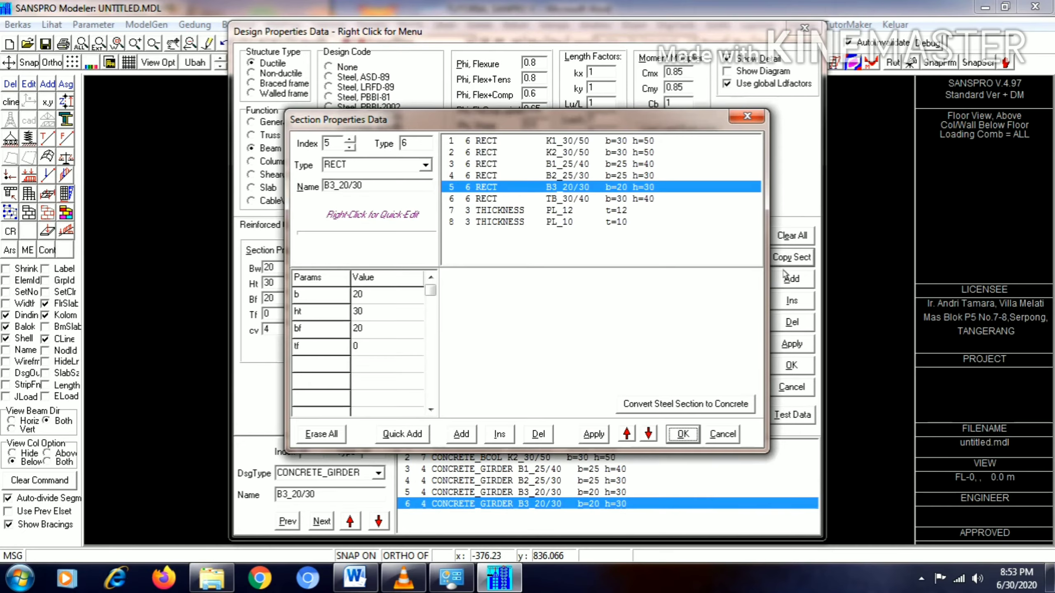
{"action": "left_click", "coordinate": [625, 200]}
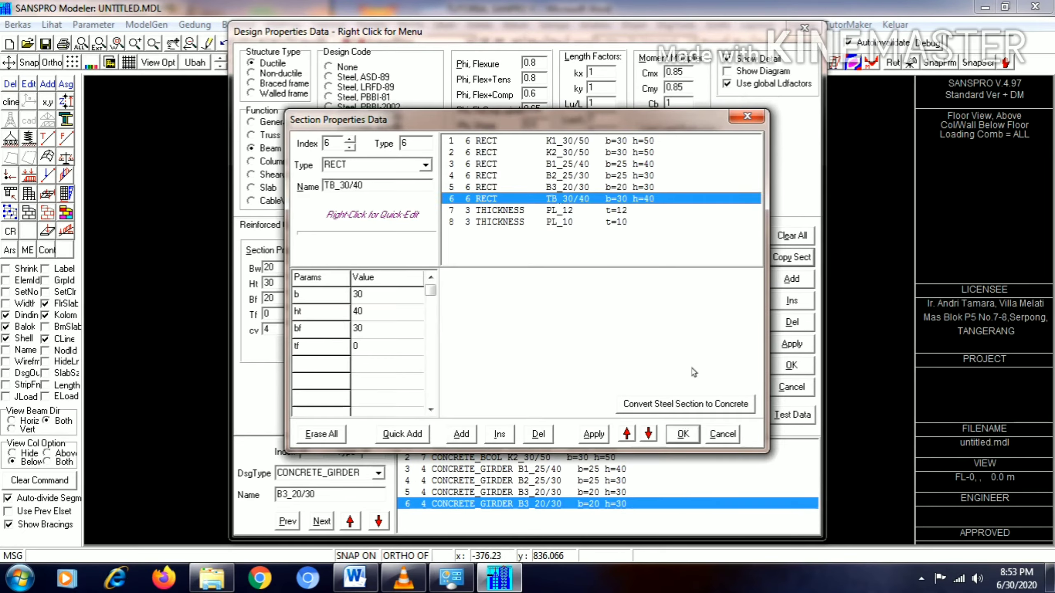
{"action": "left_click", "coordinate": [683, 434]}
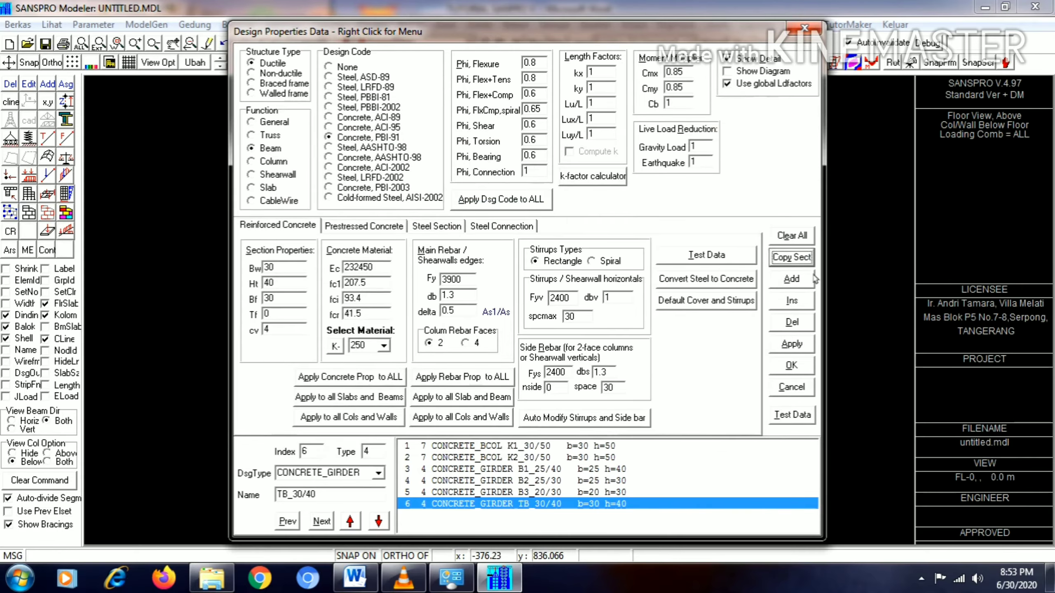
Add a Concrete Slab/Footing design property and copy the PL_12 section into it
{"action": "left_click", "coordinate": [791, 279]}
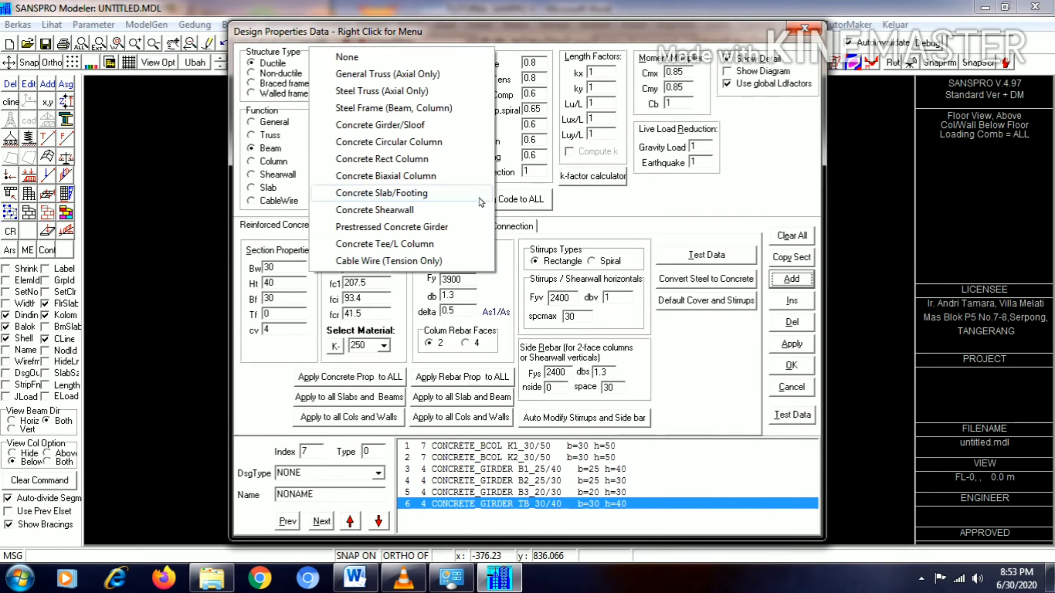
{"action": "left_click", "coordinate": [428, 193]}
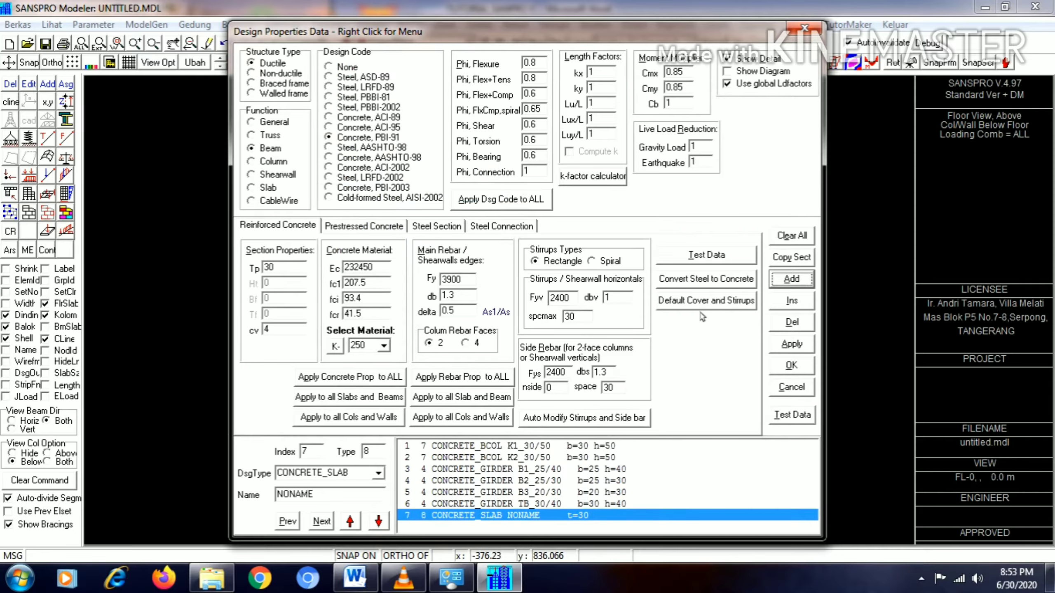
{"action": "left_click", "coordinate": [804, 261]}
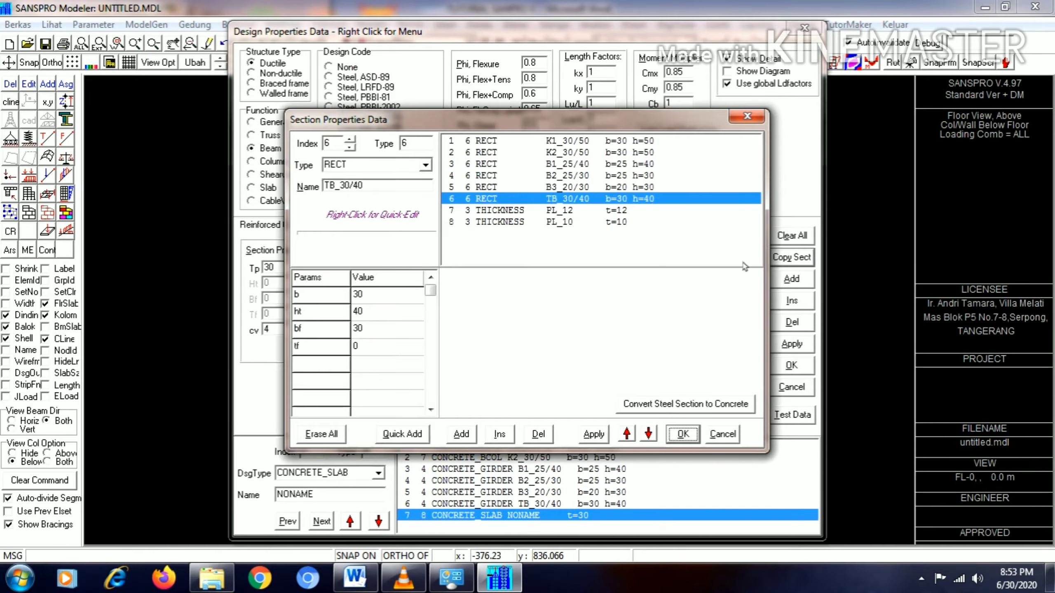
{"action": "left_click", "coordinate": [581, 212]}
{"action": "left_click", "coordinate": [683, 434]}
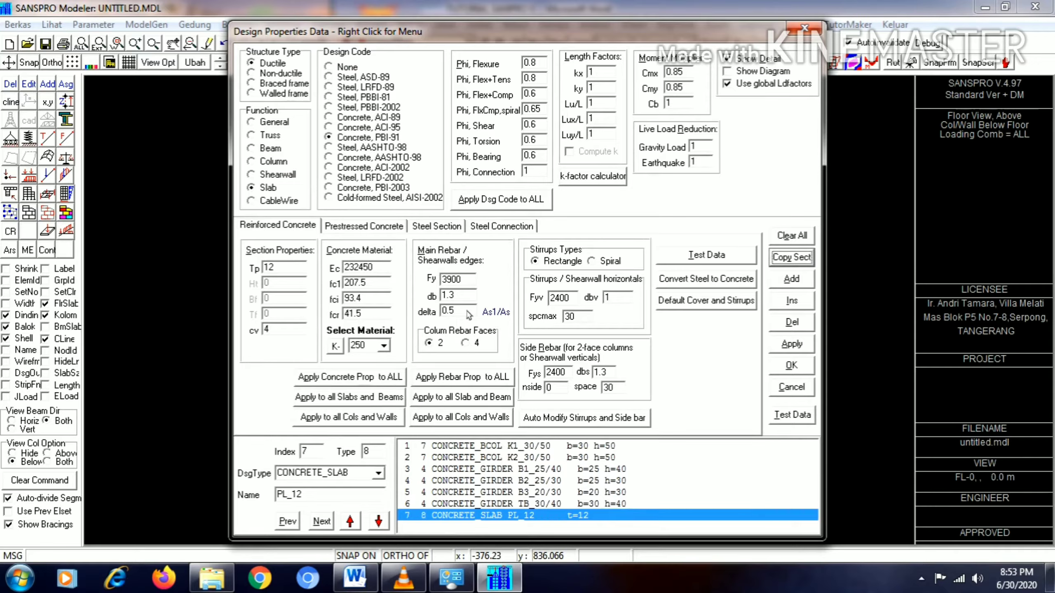
Set the PL_12 slab's main rebar db and side rebar dbs to 1 and main Fy to 2400, and apply the change
{"action": "double_click", "coordinate": [447, 297]}
{"action": "type", "text": "1"}
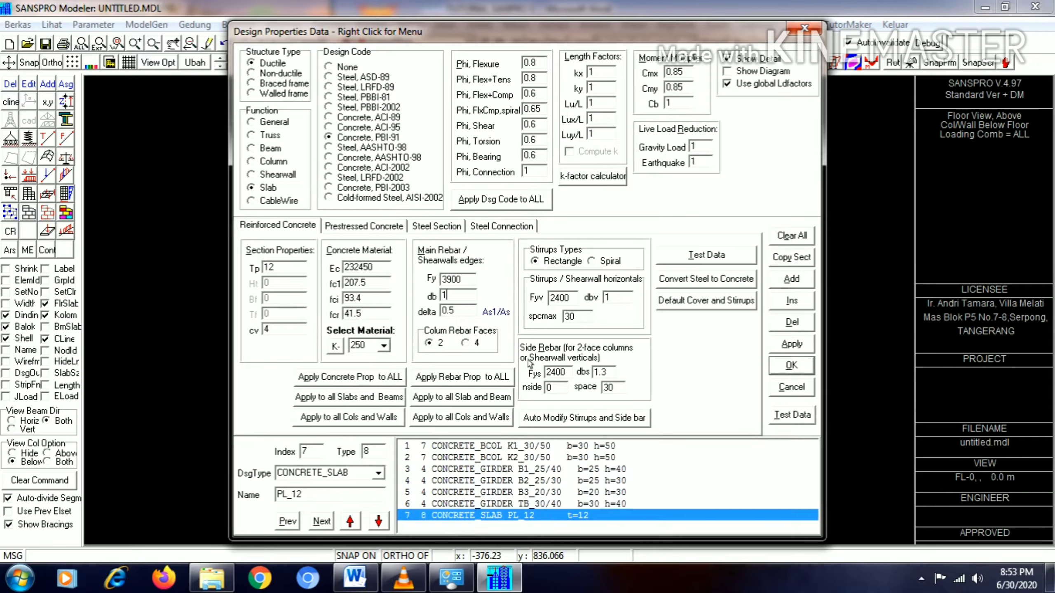
{"action": "double_click", "coordinate": [599, 372]}
{"action": "type", "text": "1"}
{"action": "double_click", "coordinate": [448, 281]}
{"action": "type", "text": "24"}
{"action": "left_click", "coordinate": [806, 345]}
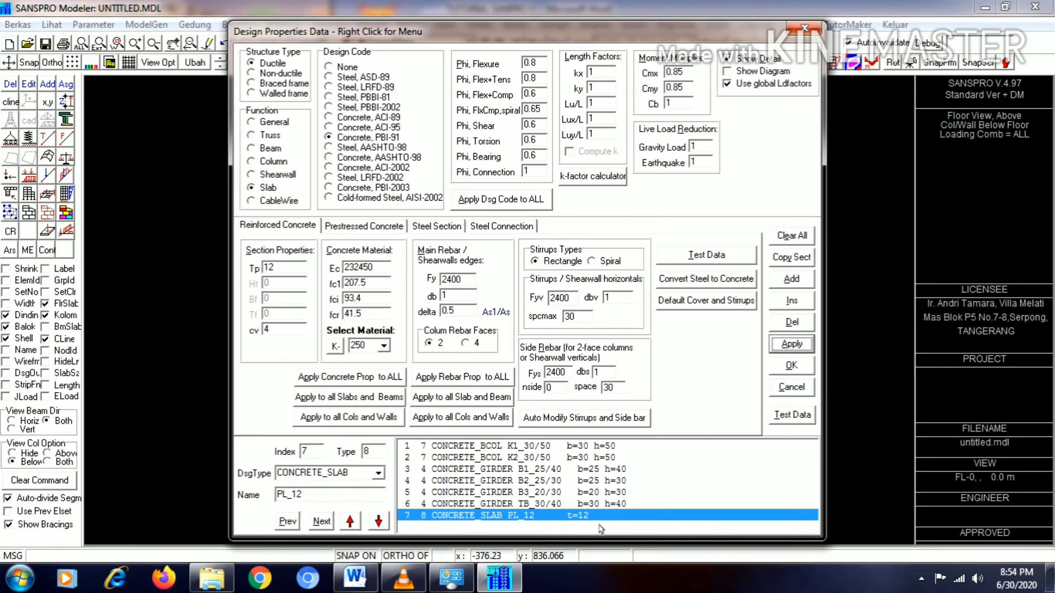
Add another Concrete Slab/Footing design property, copy the PL_10 section into it, and accept the design properties data
{"action": "left_click", "coordinate": [799, 284]}
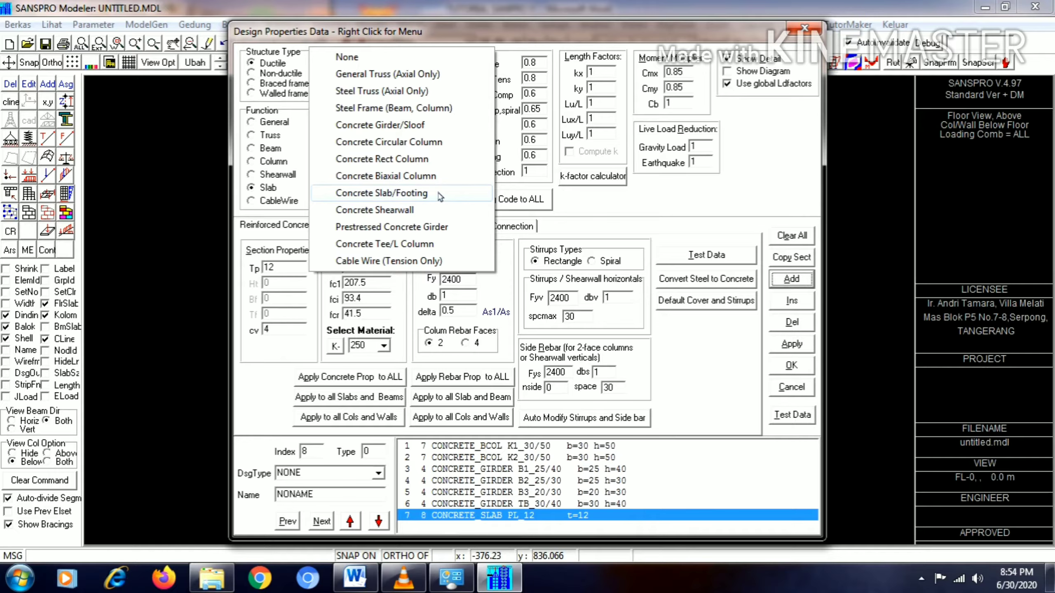
{"action": "left_click", "coordinate": [440, 197]}
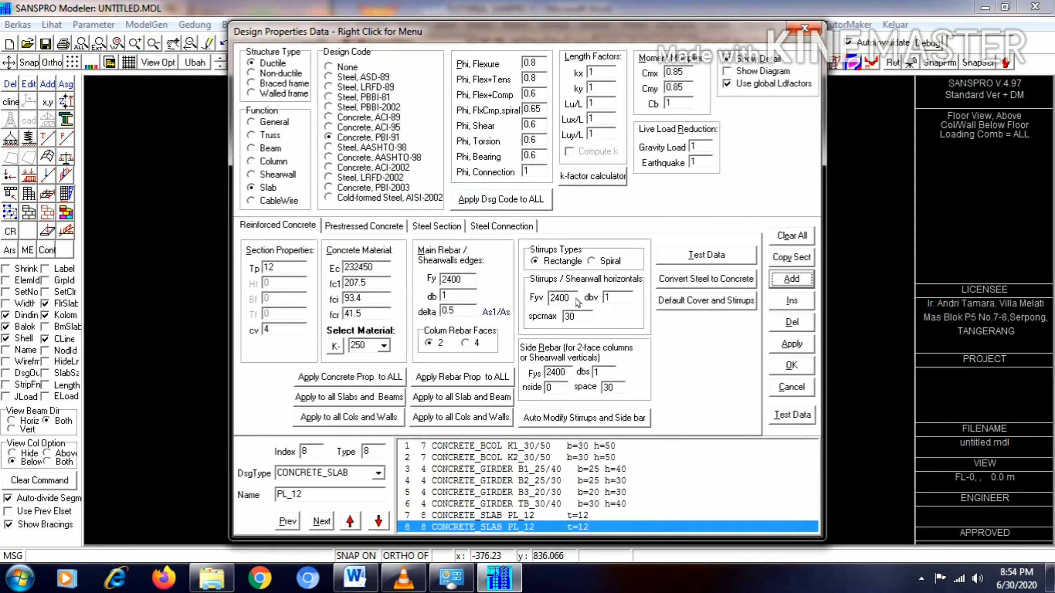
{"action": "left_click", "coordinate": [793, 261]}
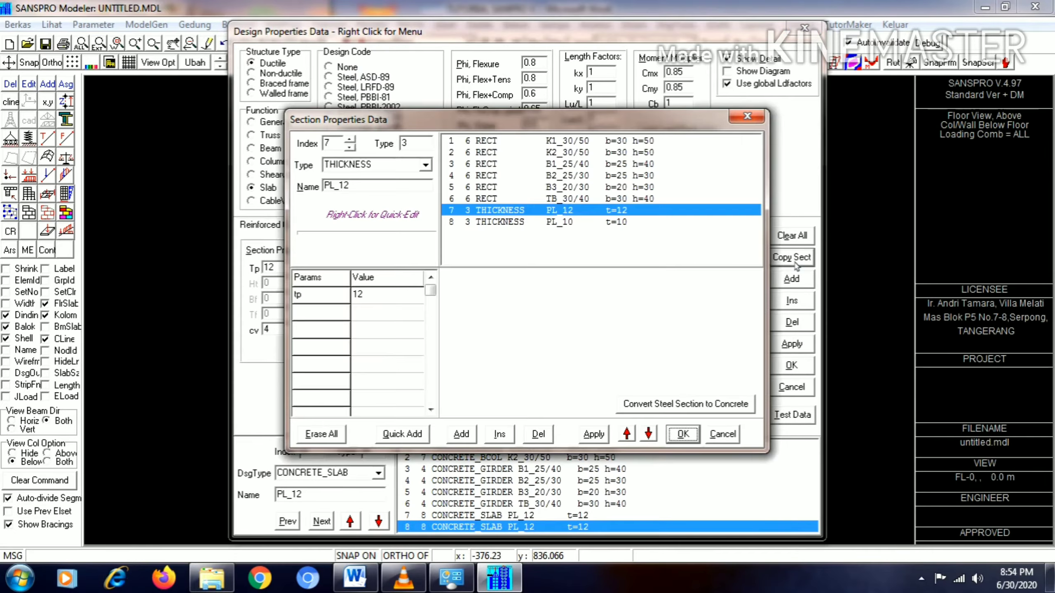
{"action": "left_click", "coordinate": [537, 223]}
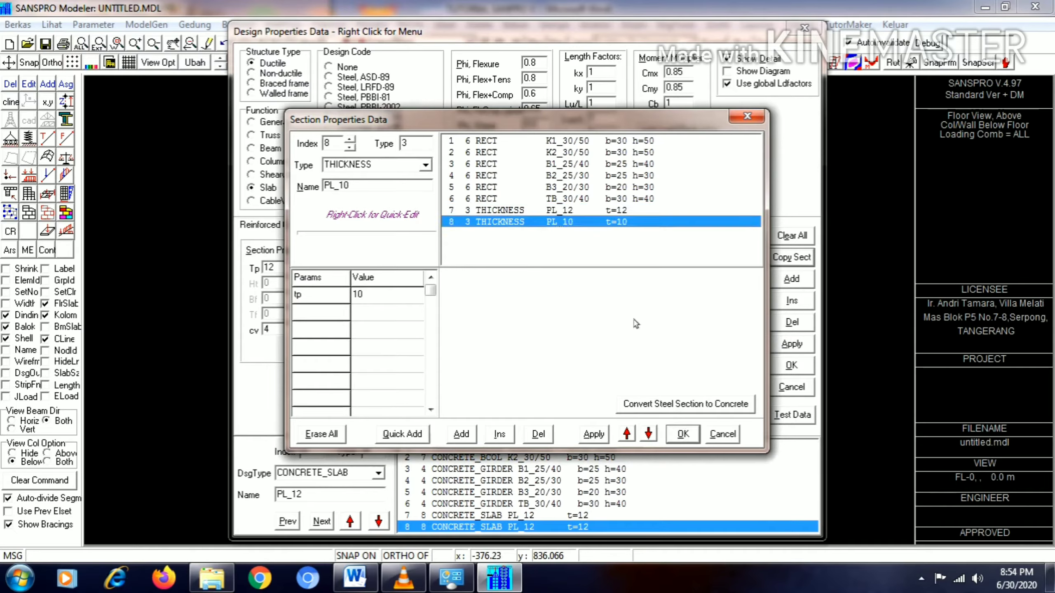
{"action": "left_click", "coordinate": [684, 434]}
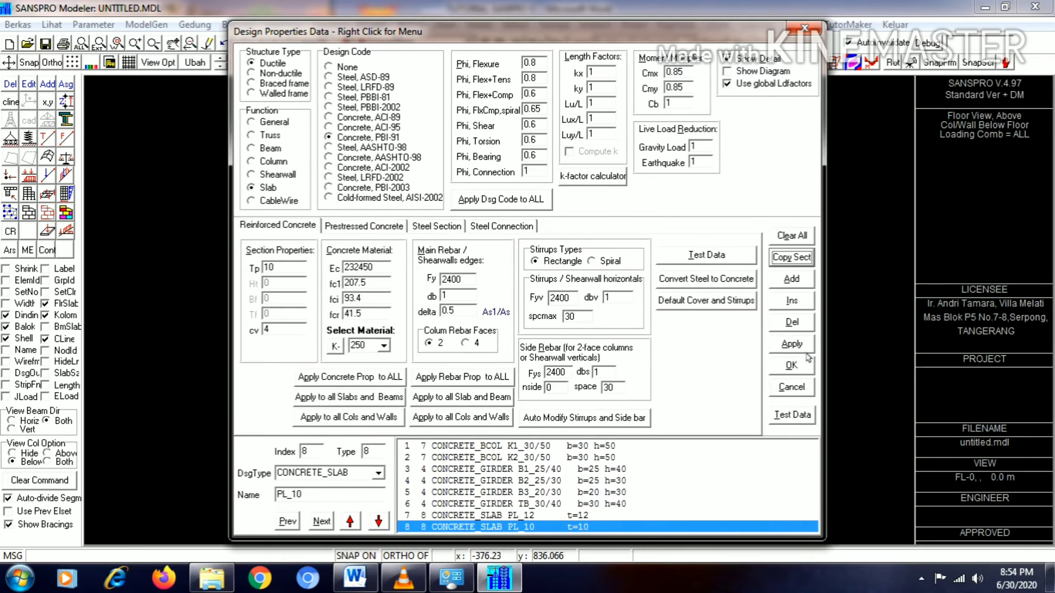
{"action": "left_click", "coordinate": [803, 368]}
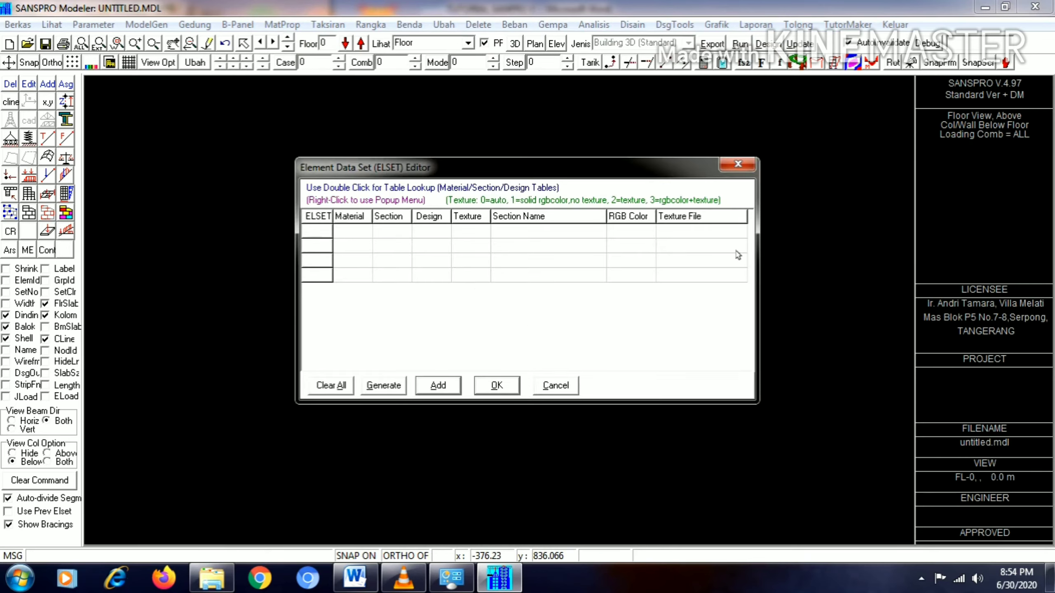
Generate 8 element data sets from the defined materials, sections and design properties, and accept the table
{"action": "left_click", "coordinate": [384, 386]}
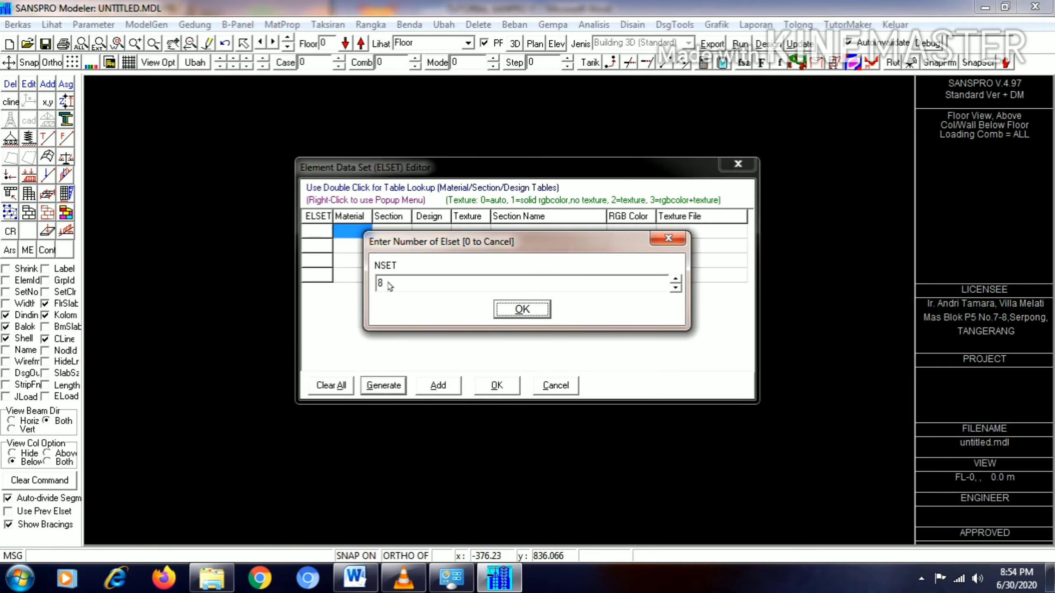
{"action": "left_click", "coordinate": [526, 311]}
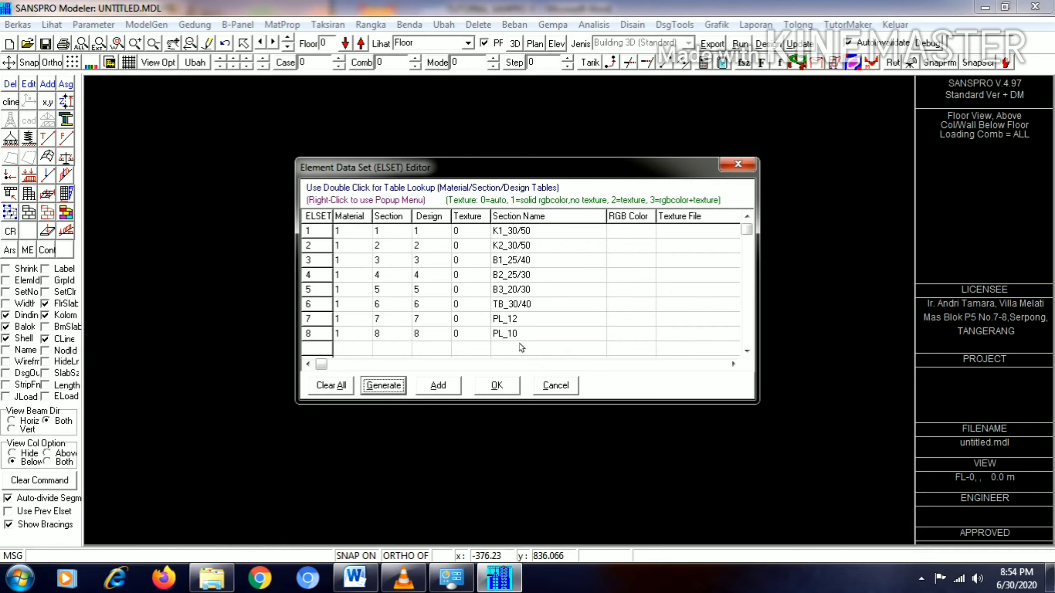
{"action": "left_click", "coordinate": [497, 385]}
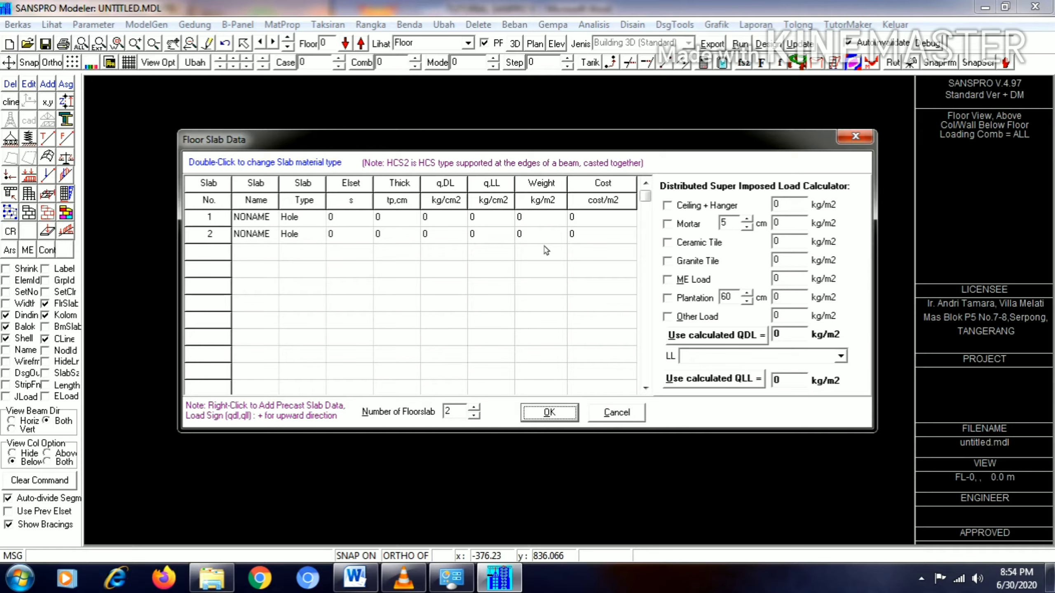
Set floor slab 1's type to Concrete and assign element set 7, PL_12, to it
{"action": "double_click", "coordinate": [314, 220]}
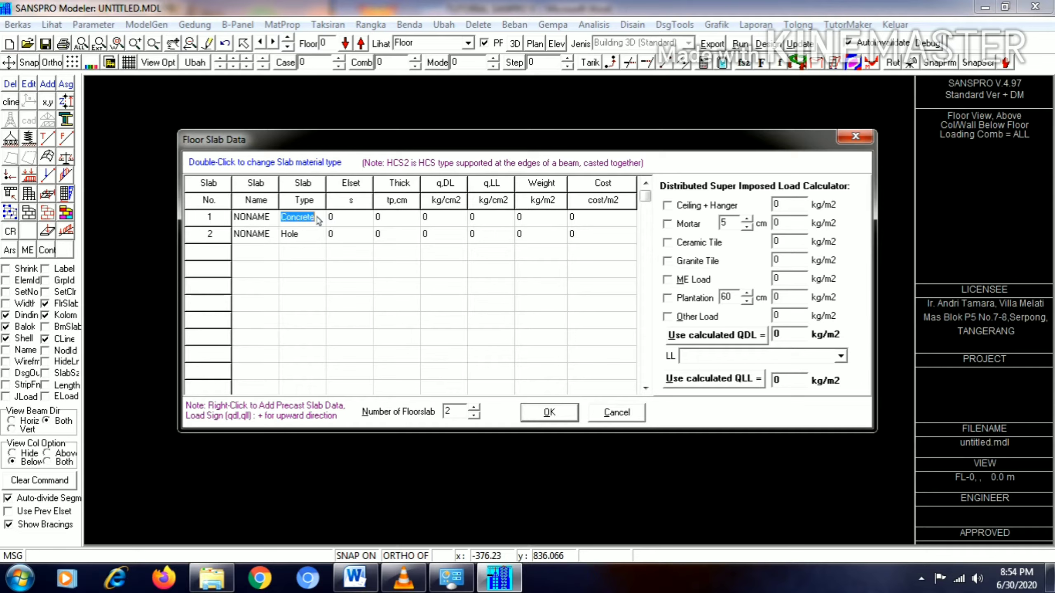
{"action": "double_click", "coordinate": [359, 226]}
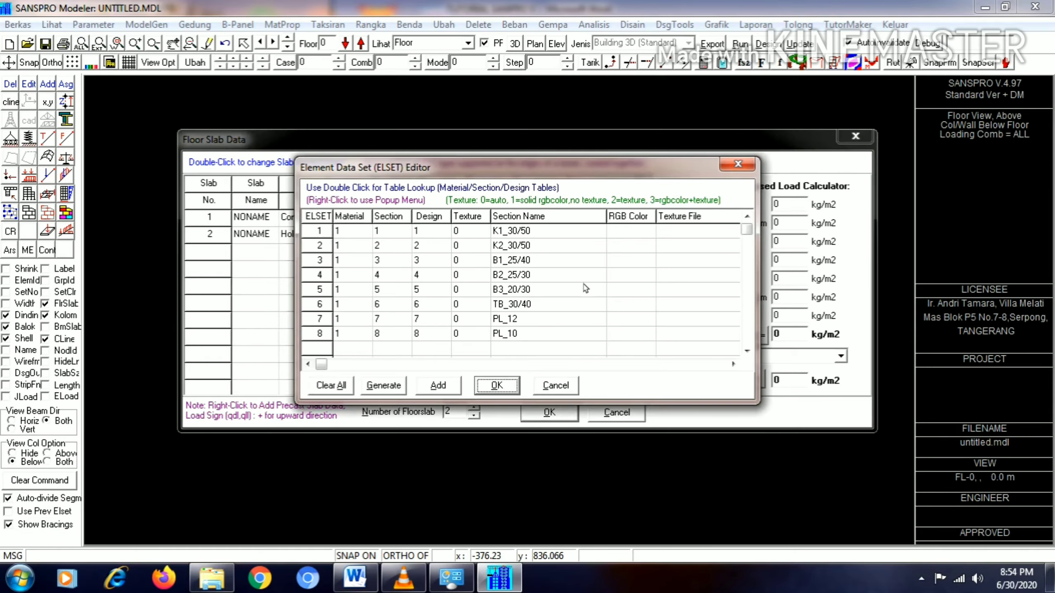
{"action": "left_click", "coordinate": [530, 325]}
{"action": "left_click", "coordinate": [497, 385]}
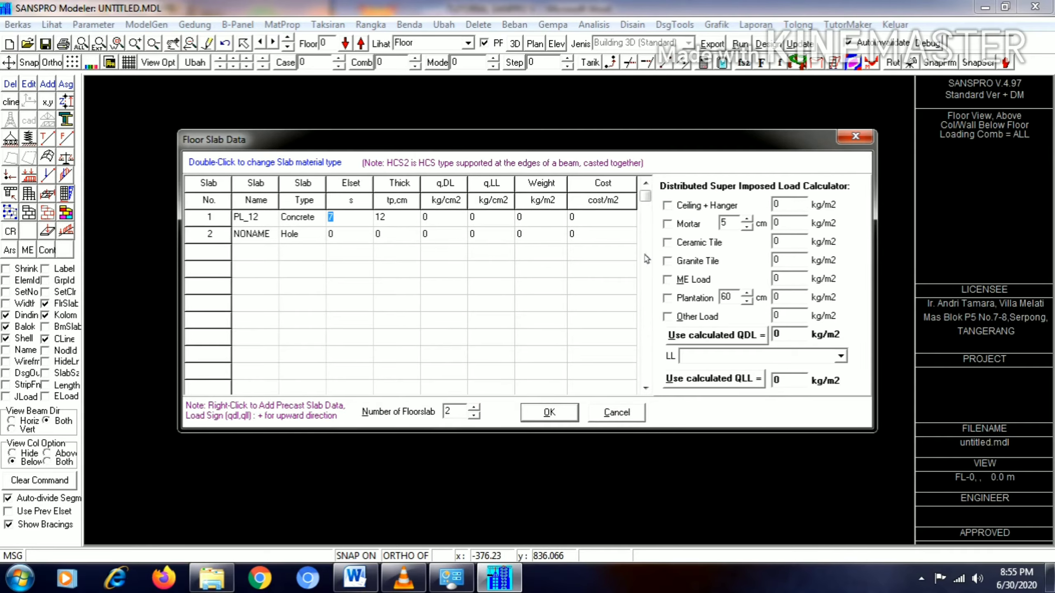
Include ceiling and hanger, 5 cm mortar, ceramic tile and ME load for the PL_12 slab, and use the calculated QDL
{"action": "left_click", "coordinate": [677, 210]}
{"action": "left_click", "coordinate": [684, 225]}
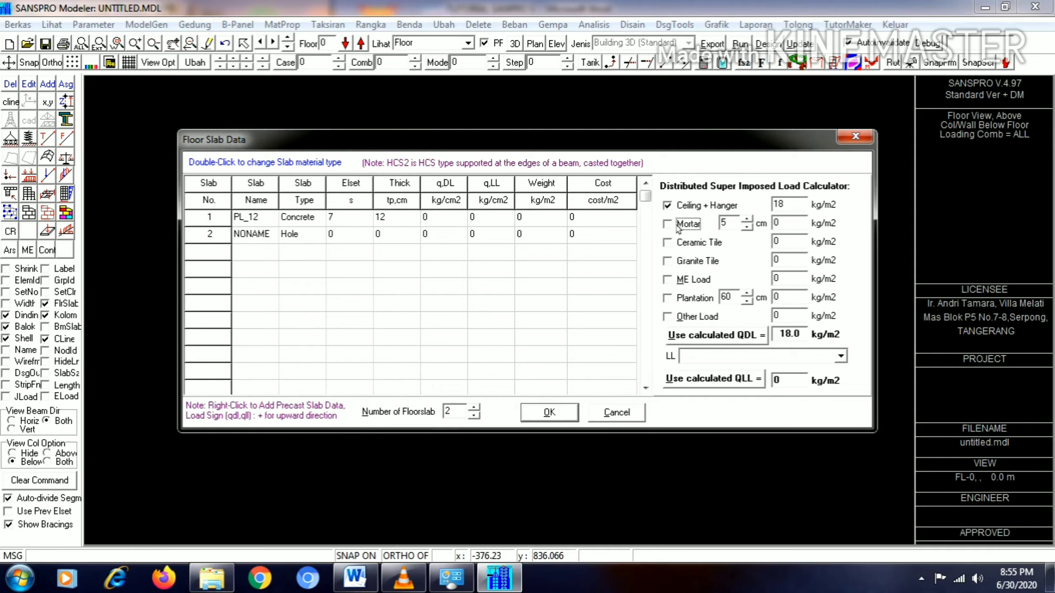
{"action": "left_click", "coordinate": [681, 247]}
{"action": "left_click", "coordinate": [683, 286]}
{"action": "left_click", "coordinate": [752, 337]}
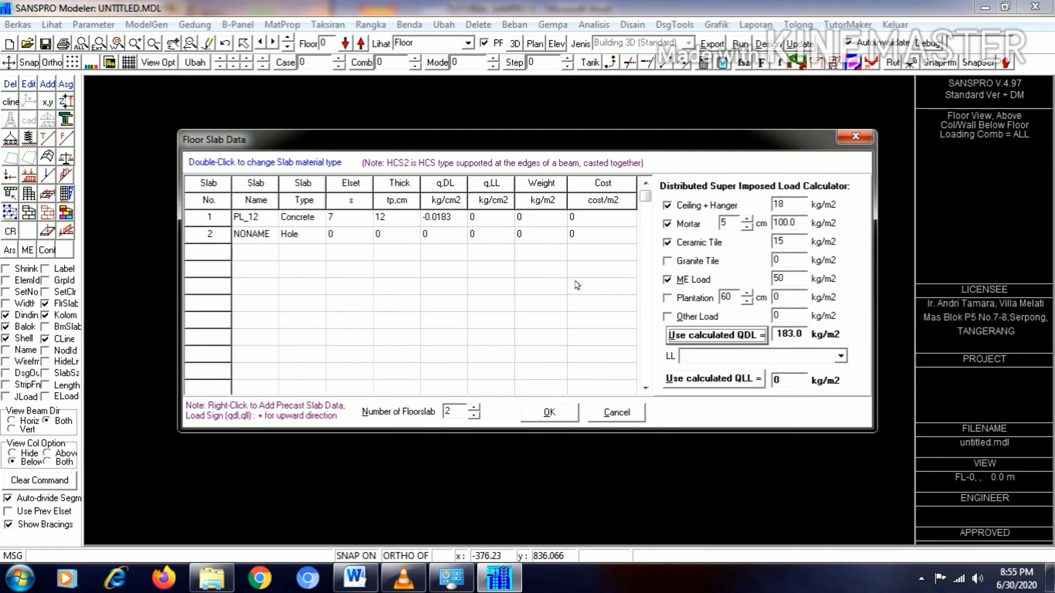
{"action": "left_click", "coordinate": [842, 357]}
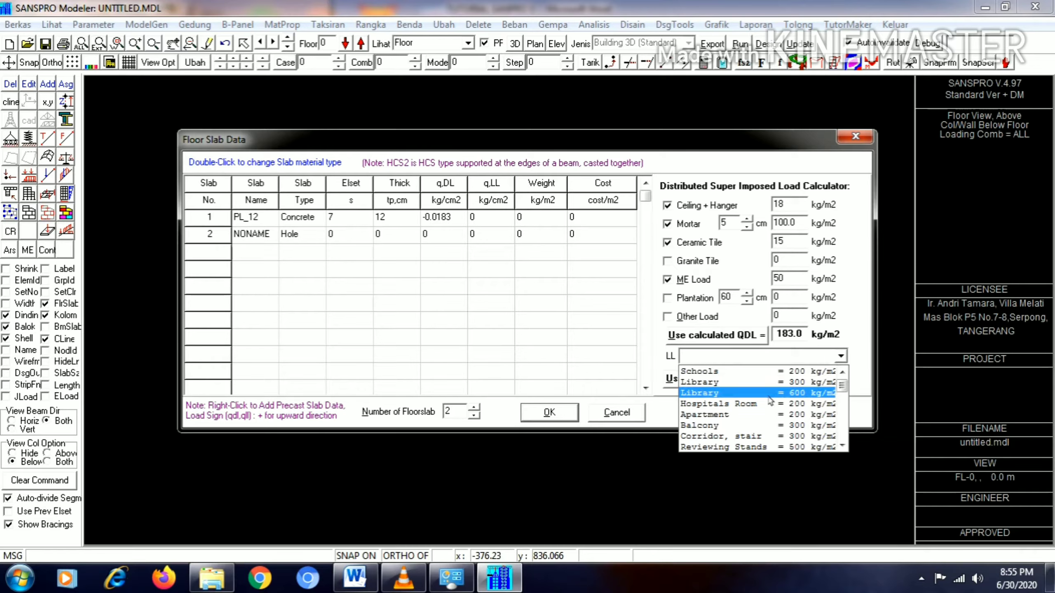
{"action": "scroll", "coordinate": [770, 400], "scroll_direction": "down", "scroll_amount": 1}
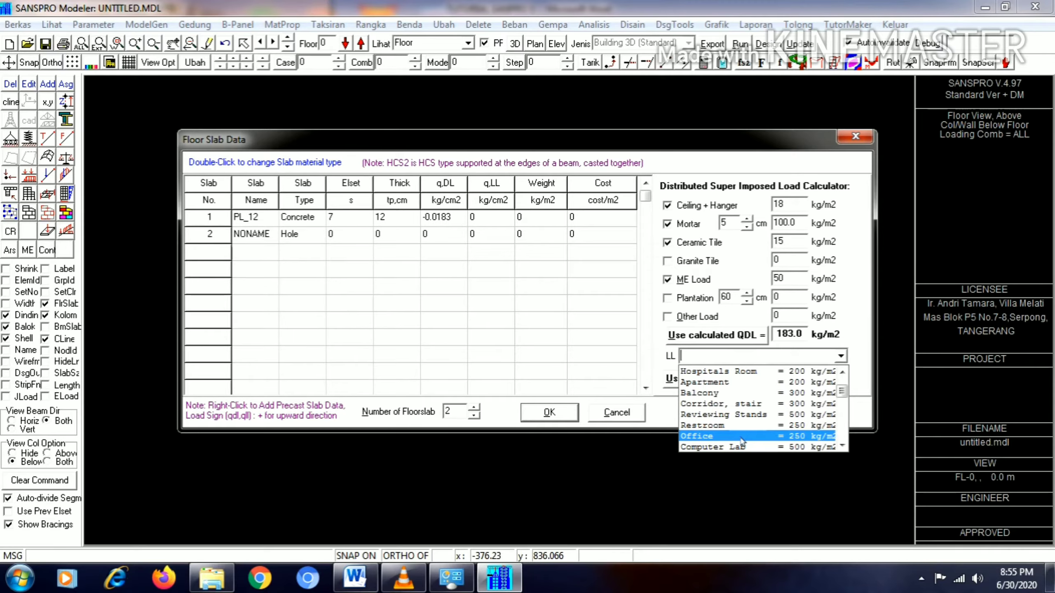
{"action": "left_click", "coordinate": [645, 329]}
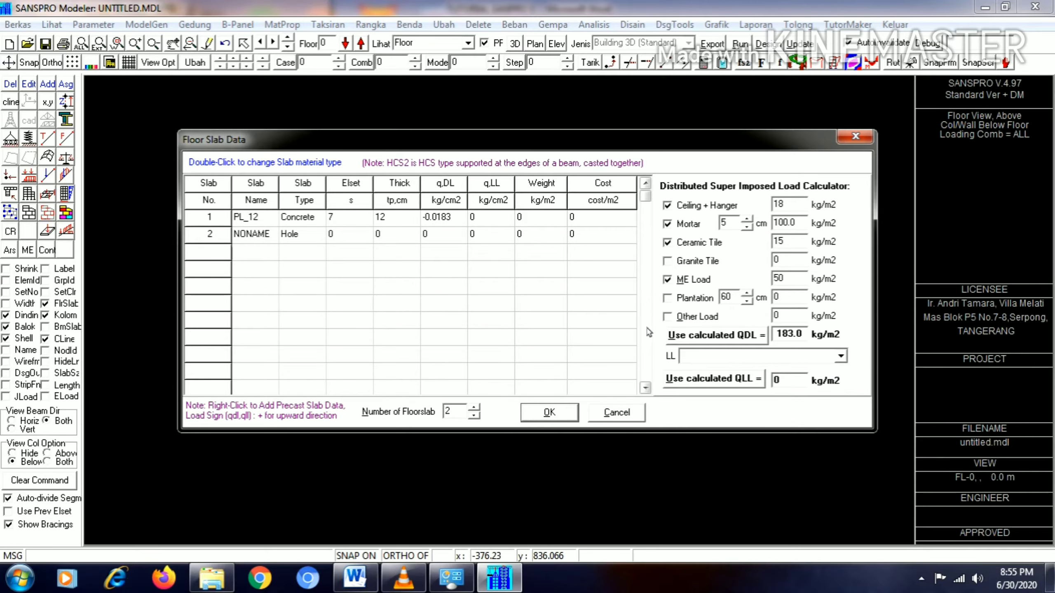
Switch to the Word tutorial document, check the building function in the notes below the elevation, and return to SANSPRO Modeler
{"action": "left_click", "coordinate": [355, 578]}
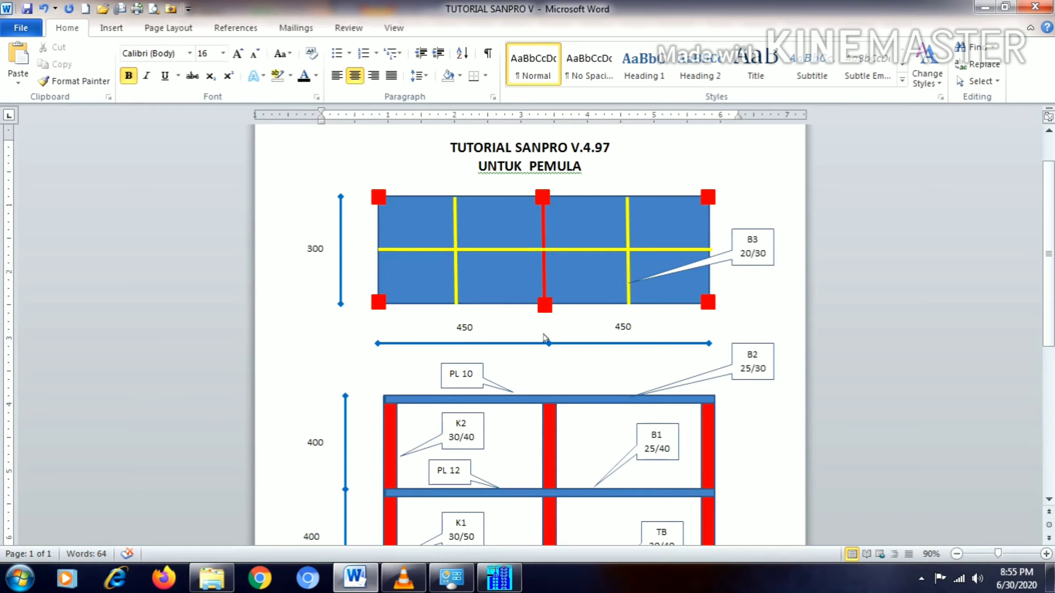
{"action": "scroll", "coordinate": [570, 283], "scroll_direction": "down", "scroll_amount": 3}
{"action": "scroll", "coordinate": [570, 283], "scroll_direction": "down", "scroll_amount": 2}
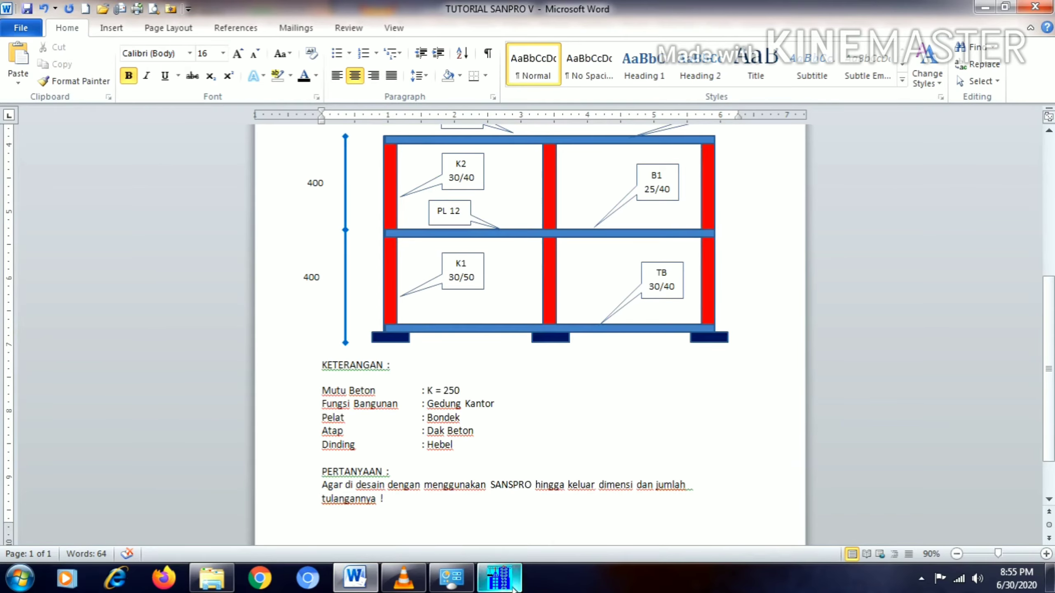
{"action": "left_click", "coordinate": [498, 577]}
Choose the Office live load of 250 kg/m2 for the PL_12 slab and use the calculated QLL
{"action": "left_click", "coordinate": [841, 356]}
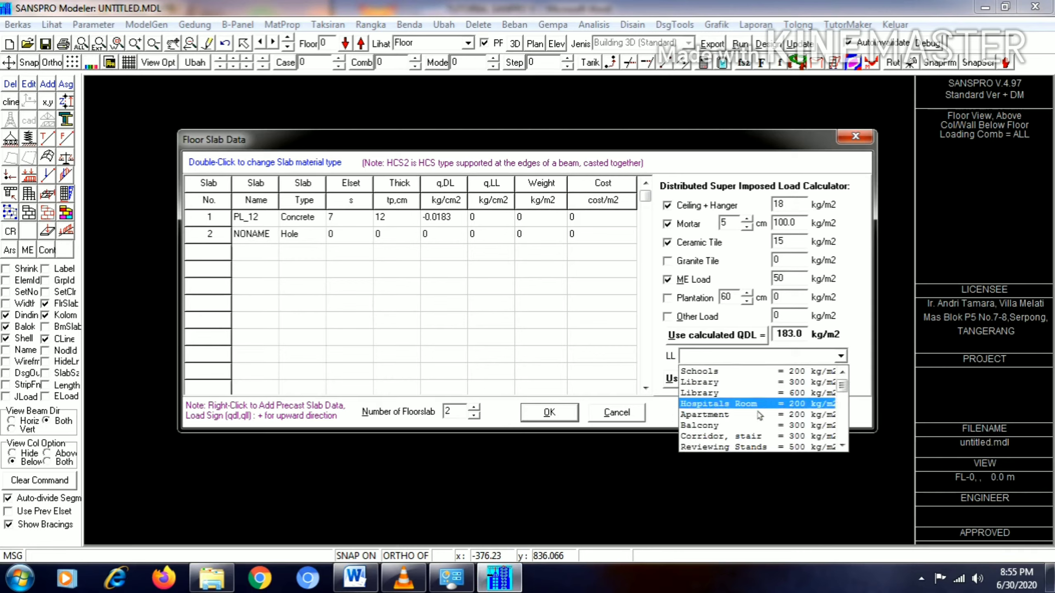
{"action": "scroll", "coordinate": [760, 411], "scroll_direction": "down", "scroll_amount": 2}
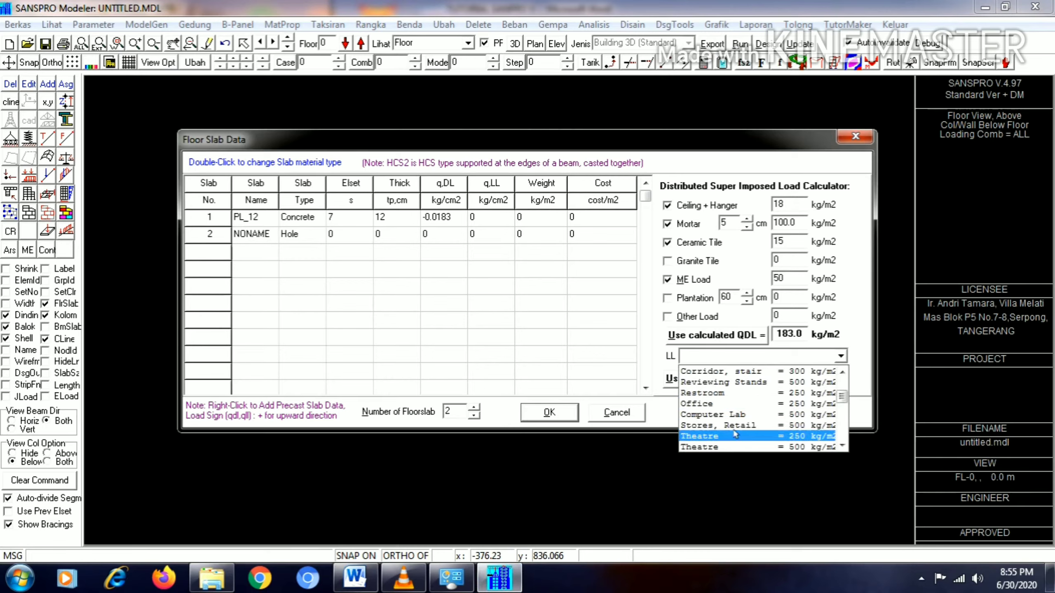
{"action": "left_click", "coordinate": [725, 403]}
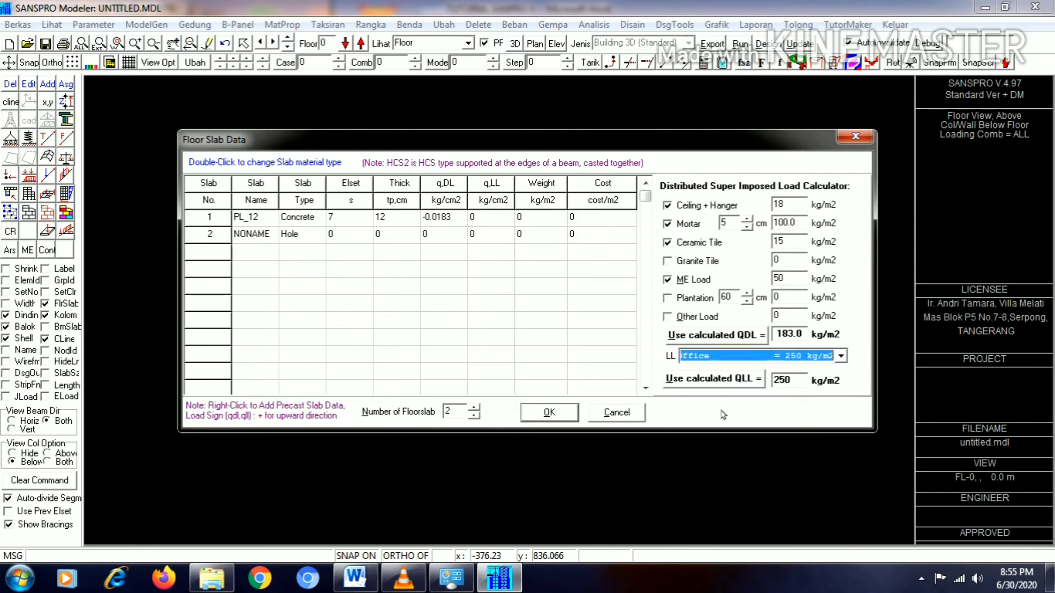
{"action": "left_click", "coordinate": [714, 381]}
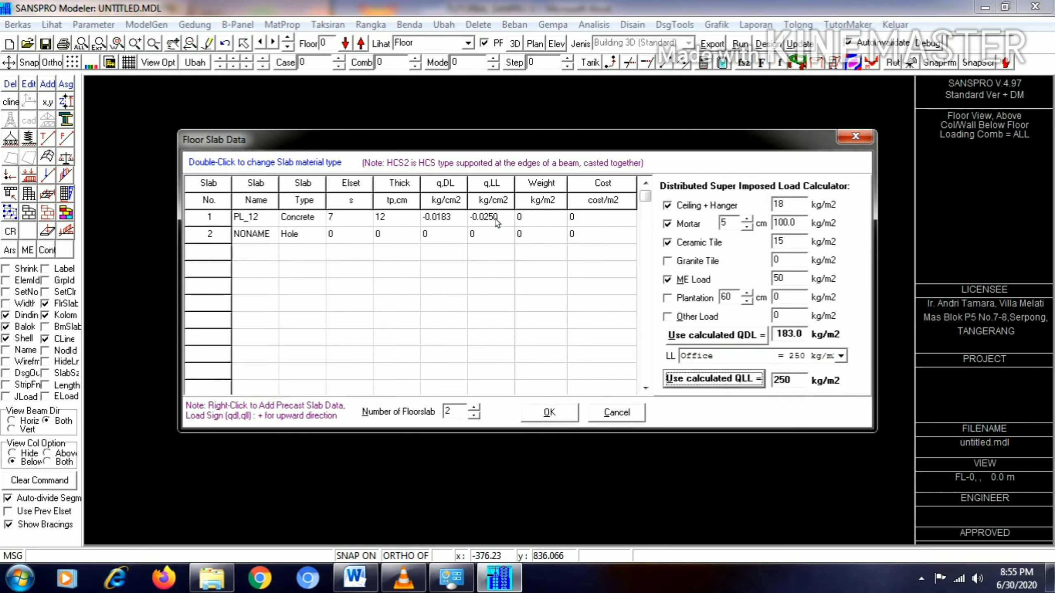
Set floor slab 2's type to Concrete and assign element set 8, PL_10, to it
{"action": "double_click", "coordinate": [306, 232]}
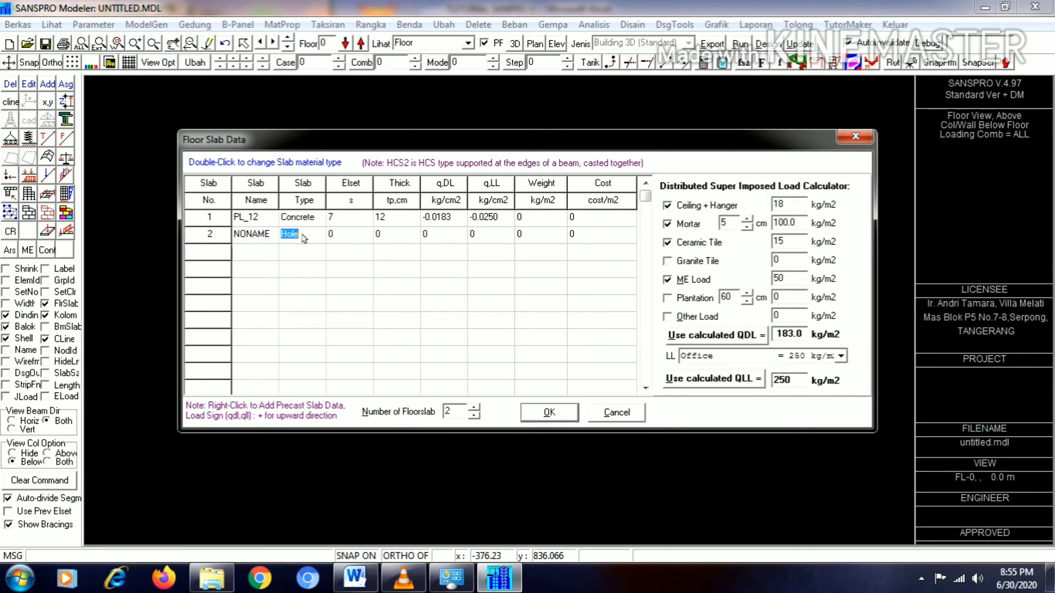
{"action": "double_click", "coordinate": [350, 234]}
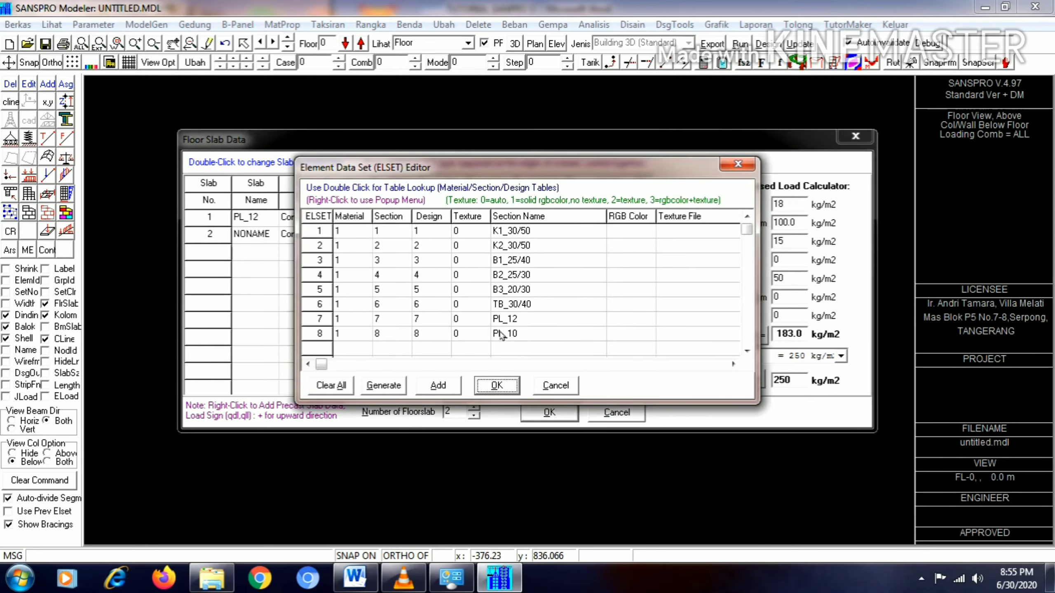
{"action": "left_click", "coordinate": [505, 338]}
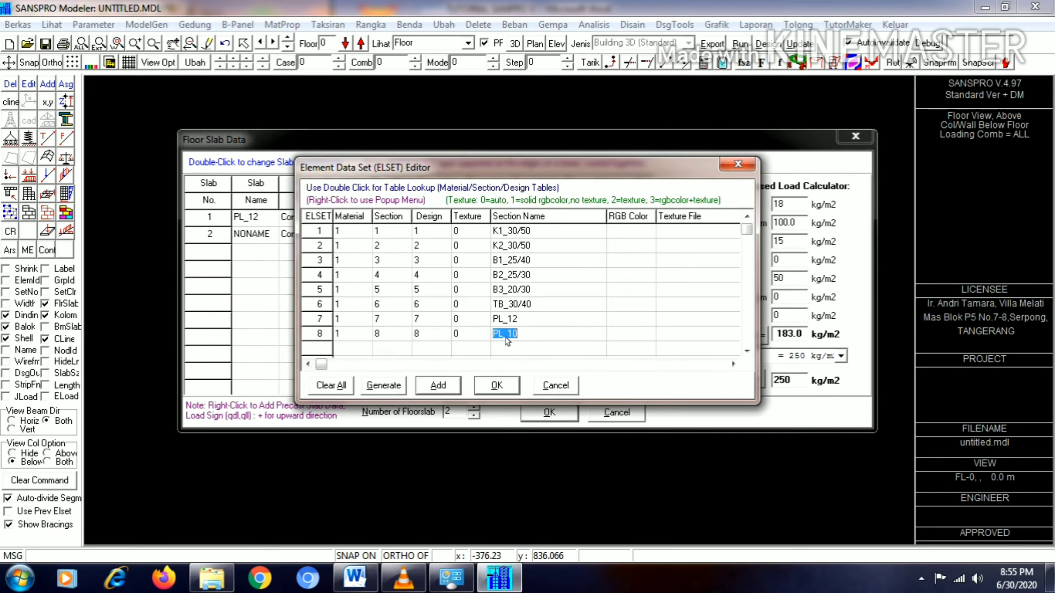
{"action": "left_click", "coordinate": [497, 389]}
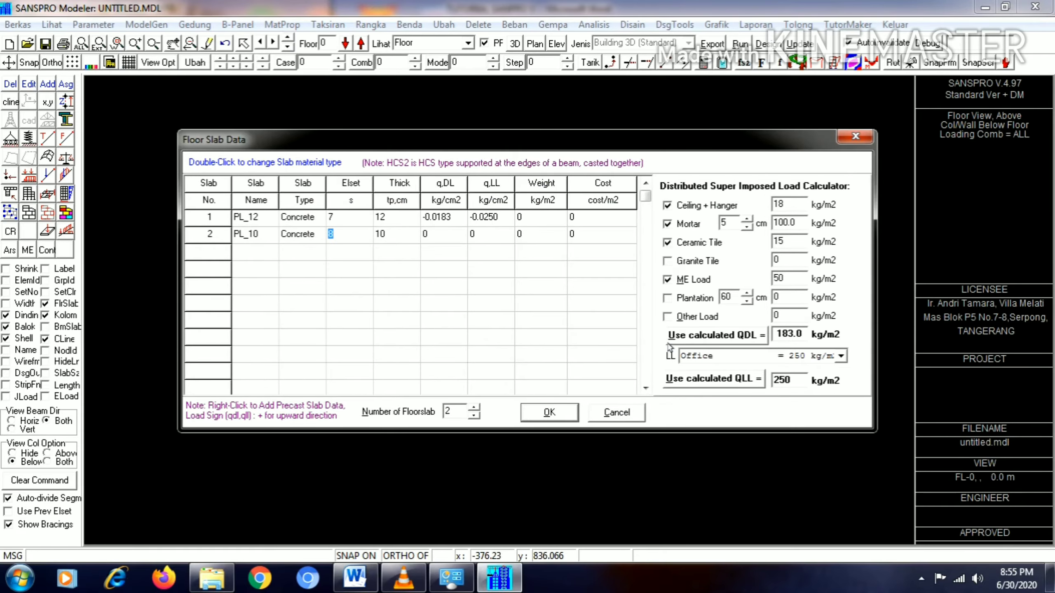
Exclude mortar and ceramic tile from the PL_10 slab's dead load, keeping ceiling and hanger and ME load, and use the calculated QDL
{"action": "left_click", "coordinate": [456, 236]}
{"action": "left_click", "coordinate": [688, 225]}
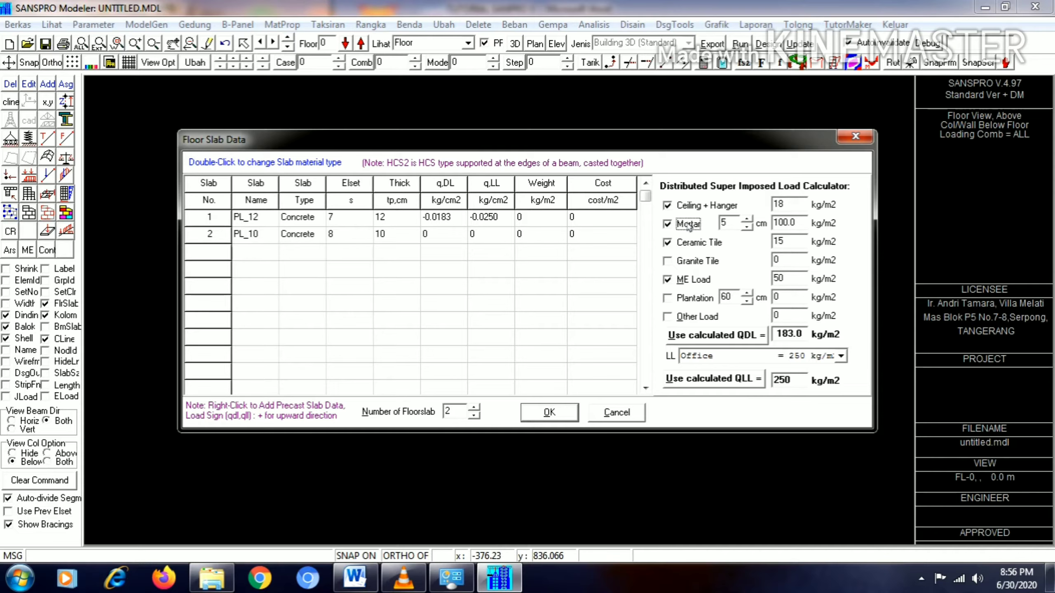
{"action": "left_click", "coordinate": [702, 243]}
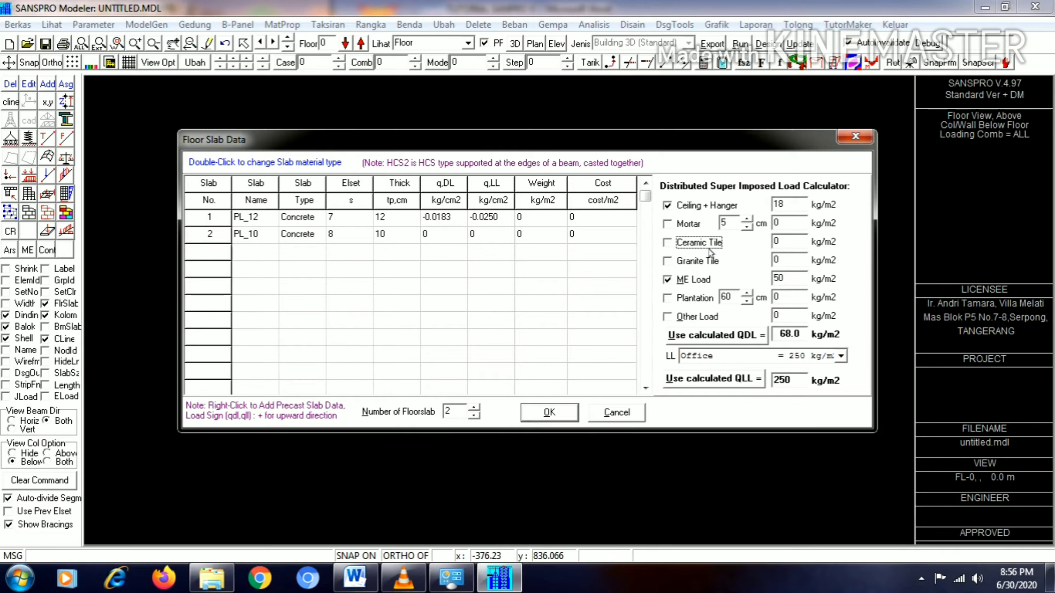
{"action": "left_click", "coordinate": [727, 342]}
Choose the Roof, No Access live load of 100 kg/m2 for PL_10, use the calculated QLL, and accept the floor slab data
{"action": "left_click", "coordinate": [497, 240]}
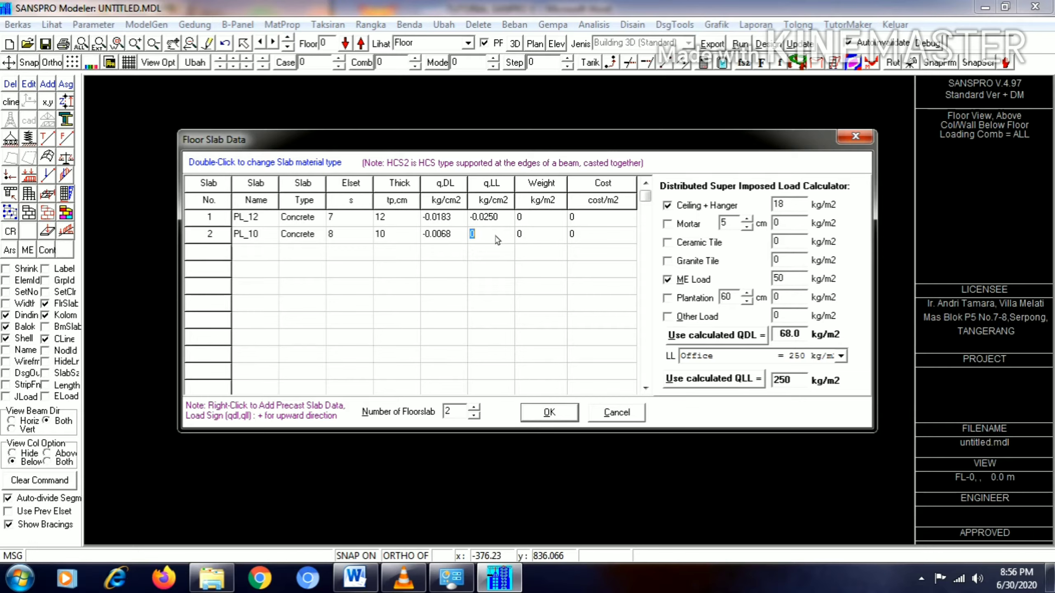
{"action": "left_click", "coordinate": [840, 356]}
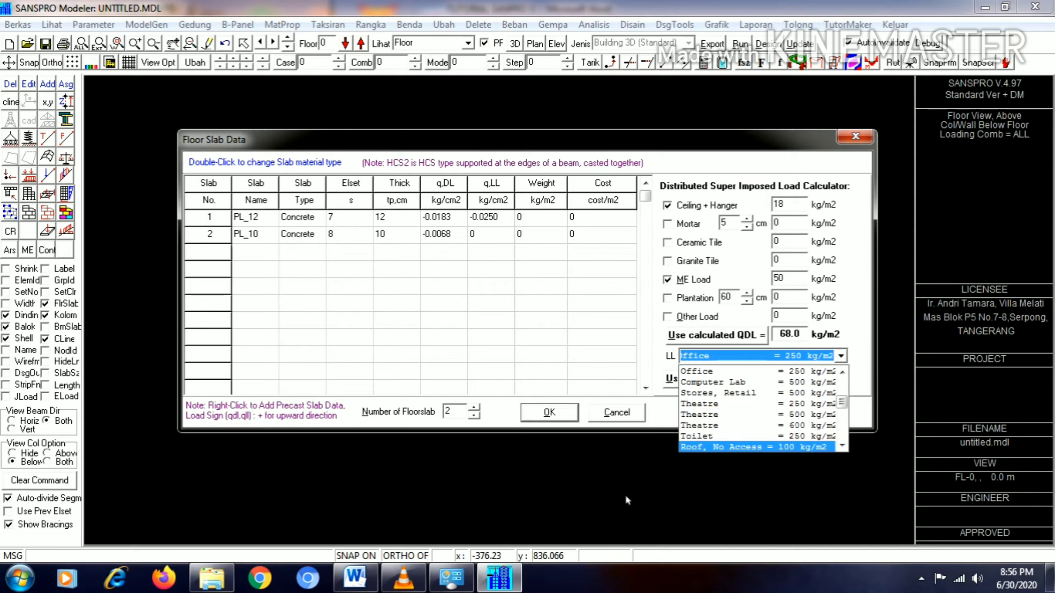
{"action": "left_click", "coordinate": [745, 447]}
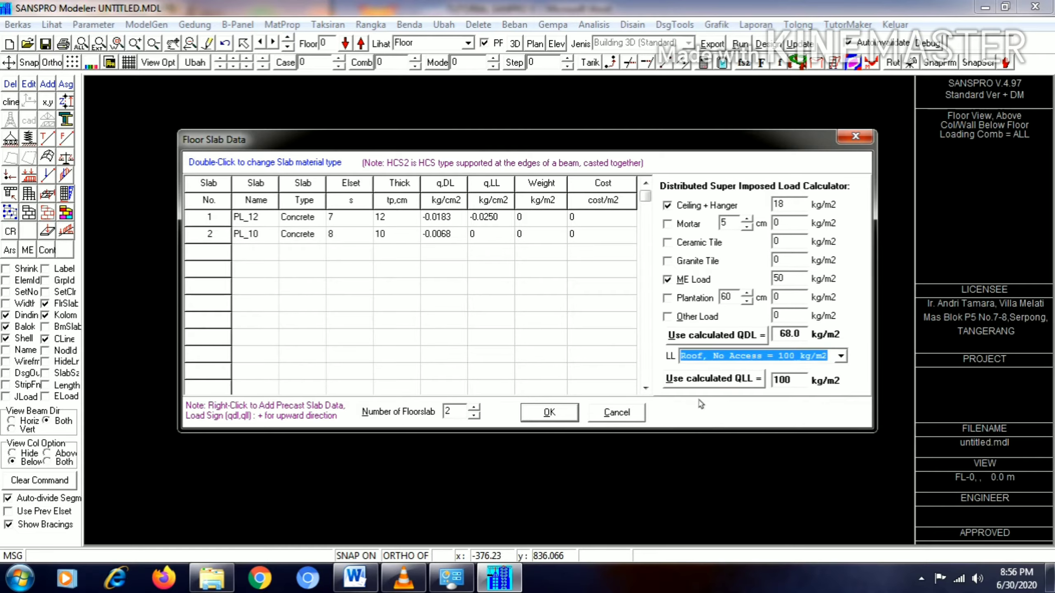
{"action": "left_click", "coordinate": [710, 381]}
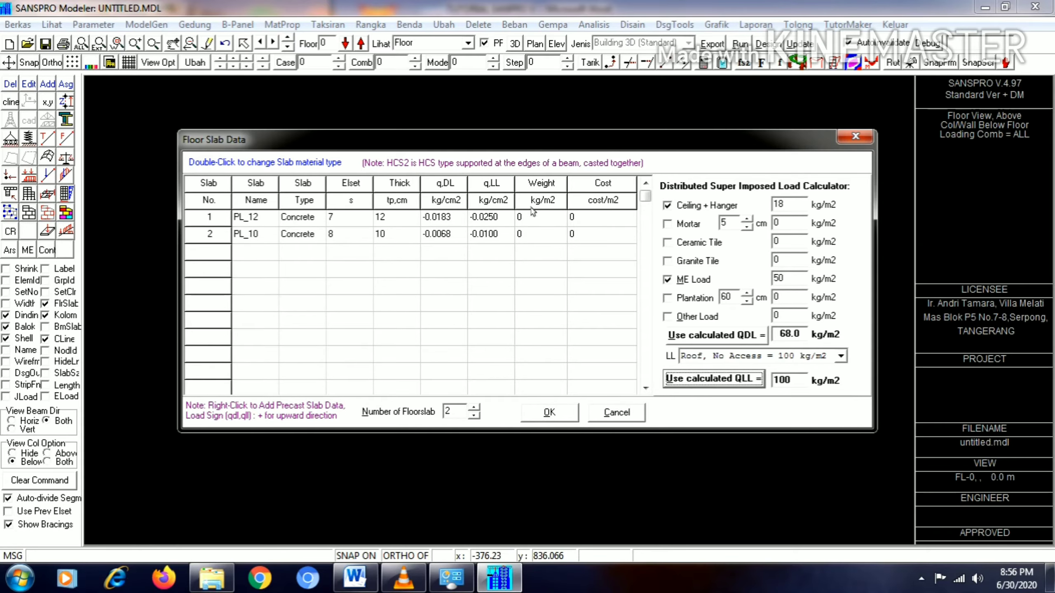
{"action": "left_click", "coordinate": [564, 413]}
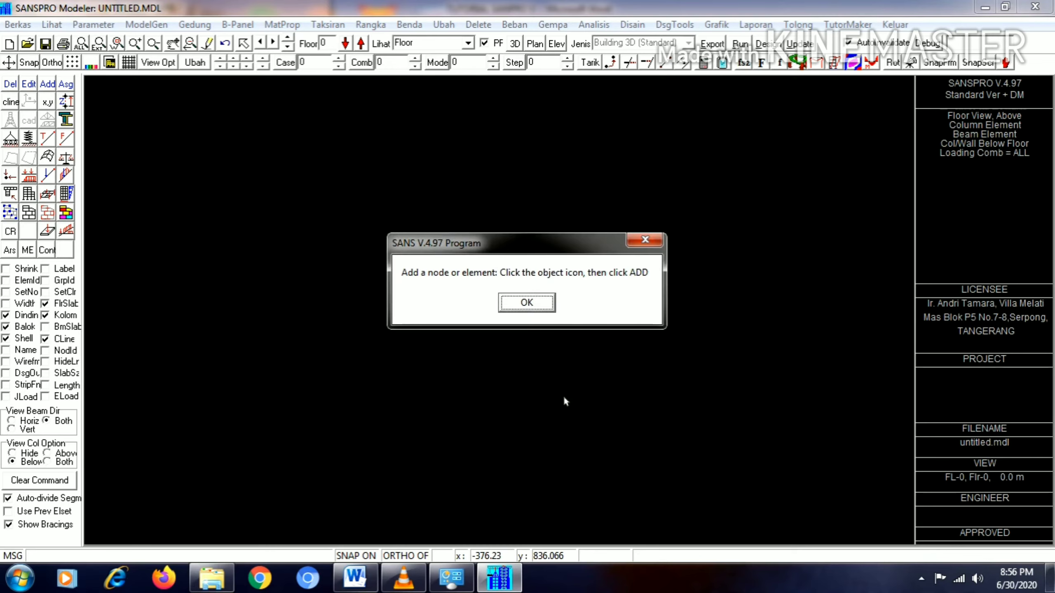
{"action": "left_click", "coordinate": [542, 310]}
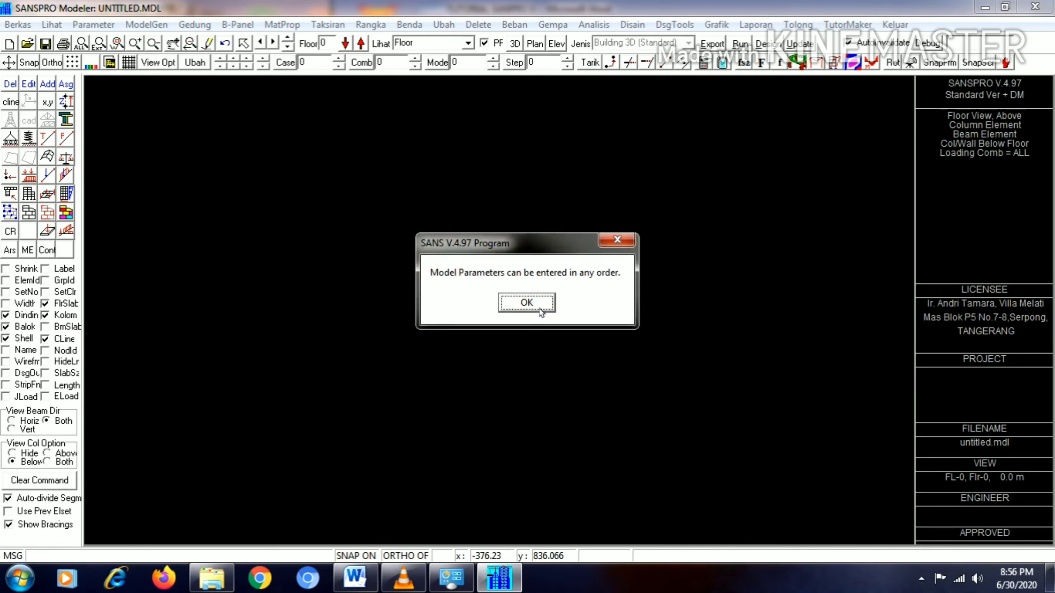
{"action": "left_click", "coordinate": [541, 305]}
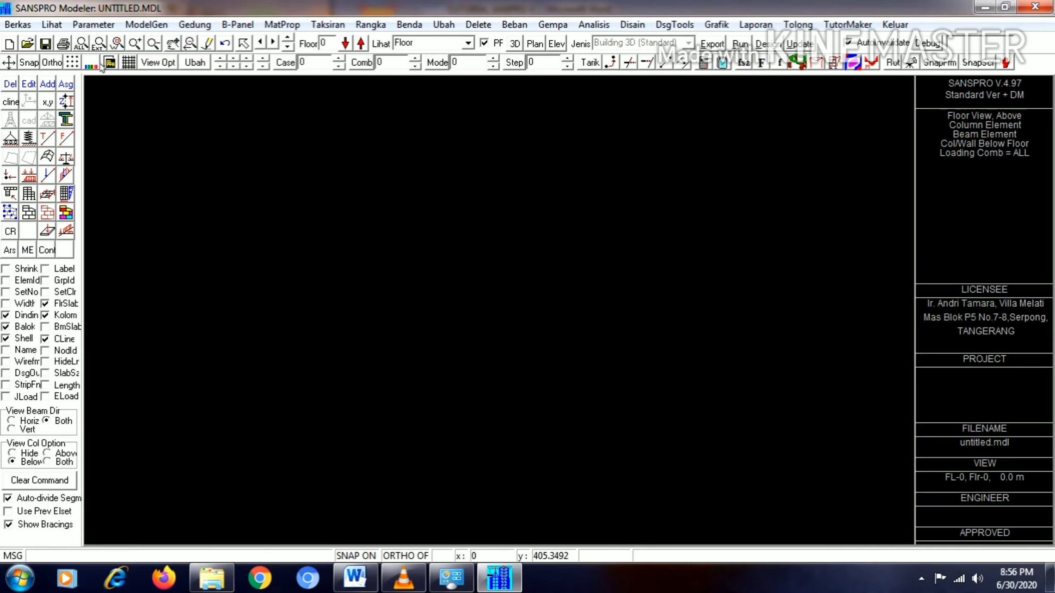
Display the axis grid and generate nodes from all axis intersections
{"action": "left_click", "coordinate": [135, 68]}
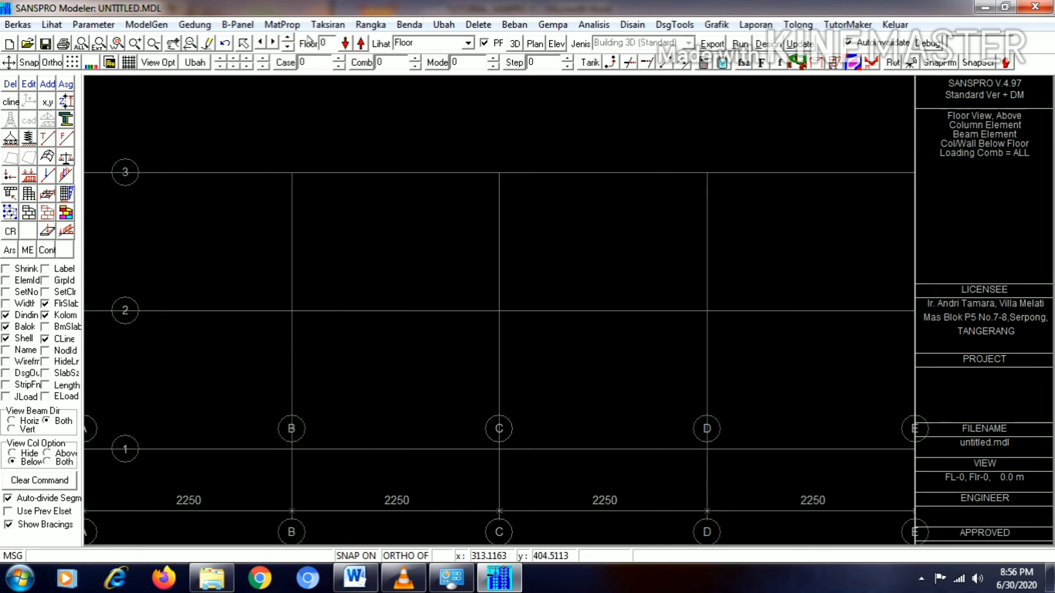
{"action": "left_click", "coordinate": [371, 26]}
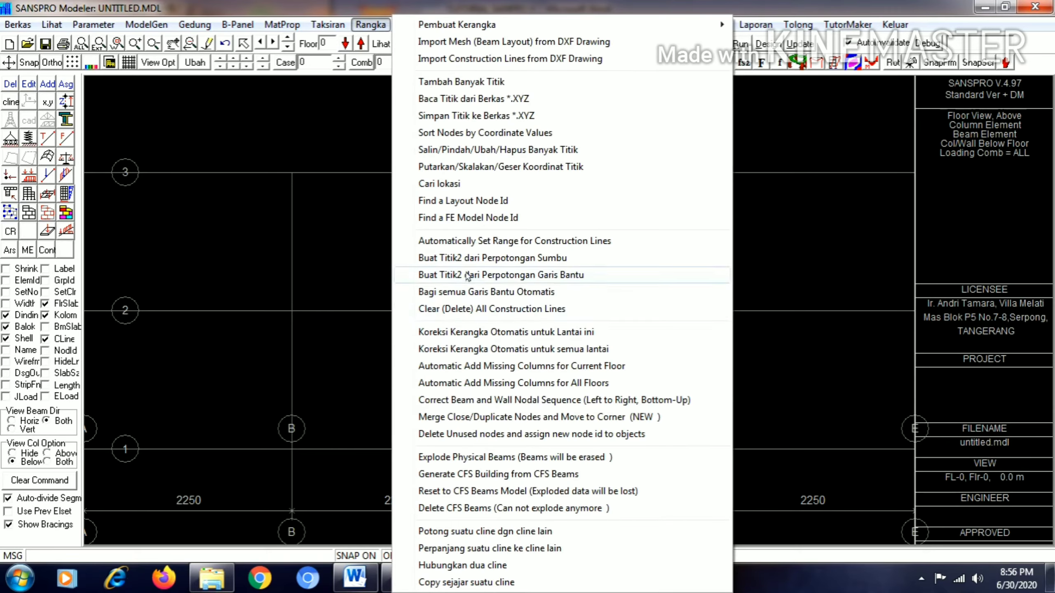
{"action": "left_click", "coordinate": [581, 264]}
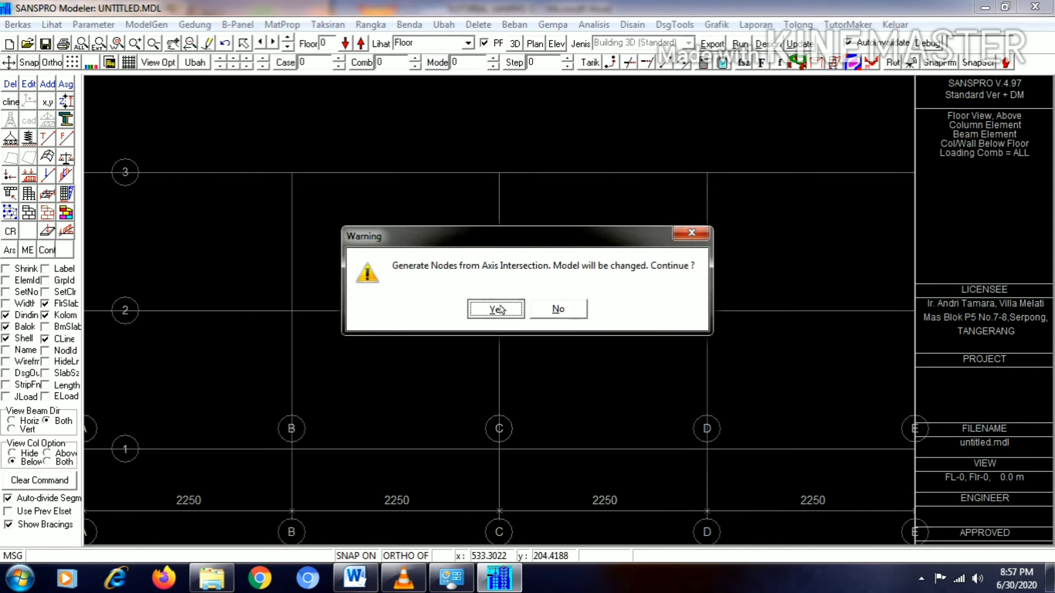
{"action": "left_click", "coordinate": [496, 309]}
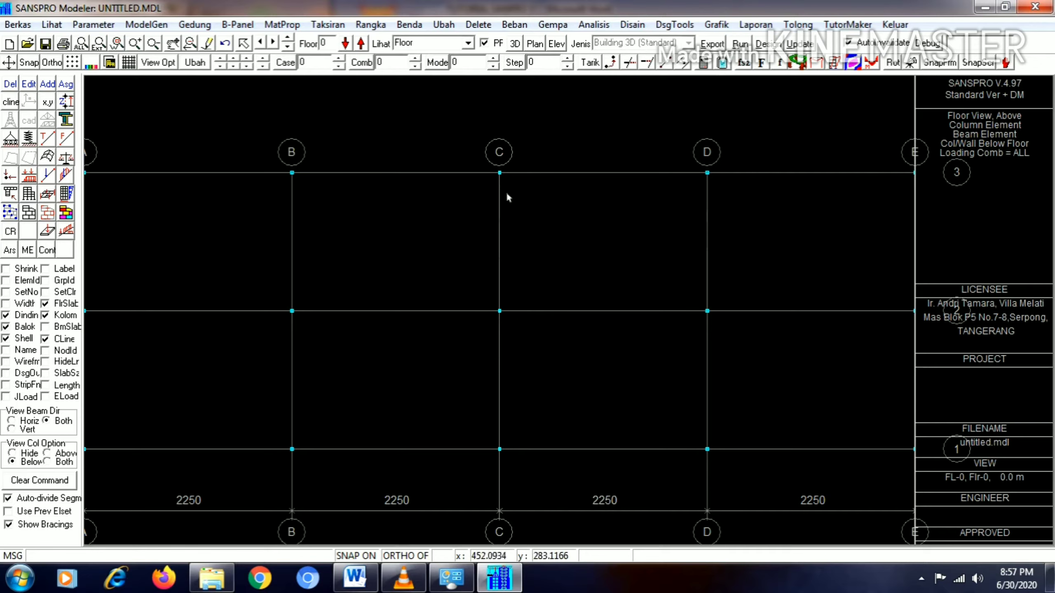
Toggle the node display off and on, and frame the whole grid from A to E and 1 to 3
{"action": "left_click", "coordinate": [74, 65]}
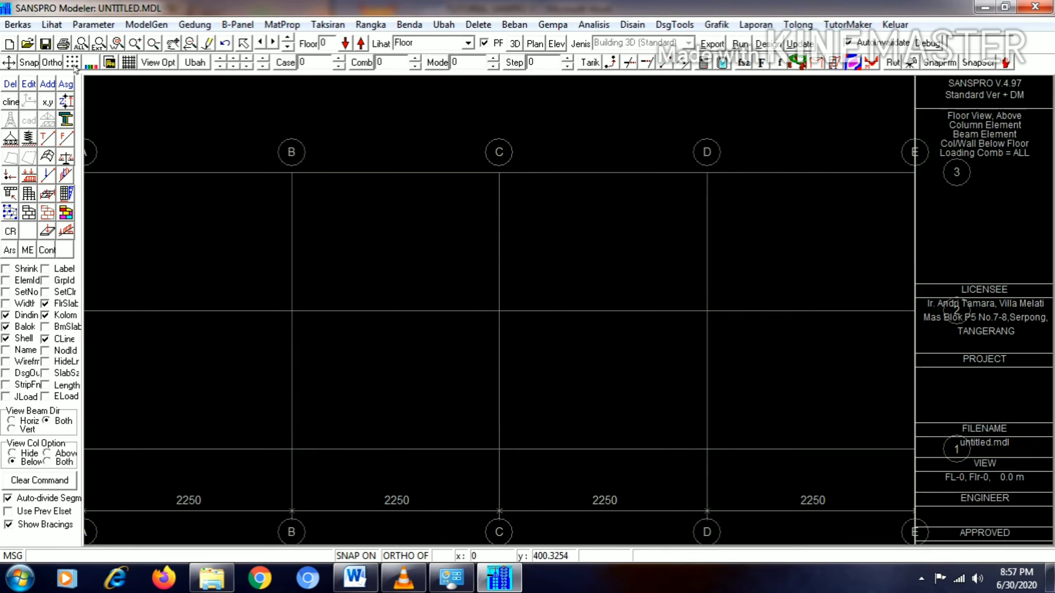
{"action": "left_click", "coordinate": [72, 62]}
{"action": "left_click", "coordinate": [86, 47]}
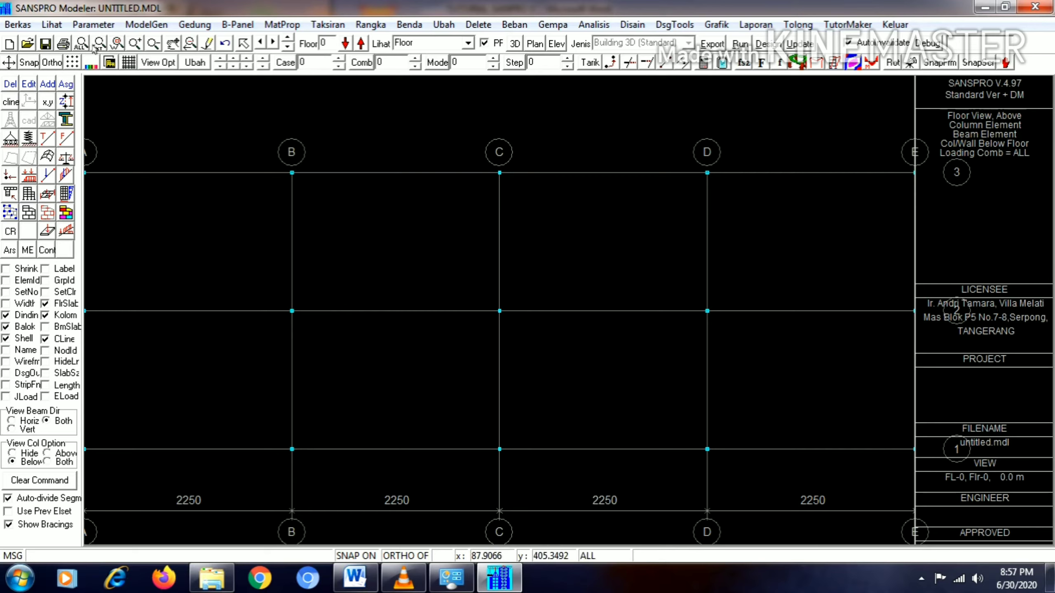
{"action": "left_click", "coordinate": [153, 43]}
{"action": "left_click", "coordinate": [201, 126]}
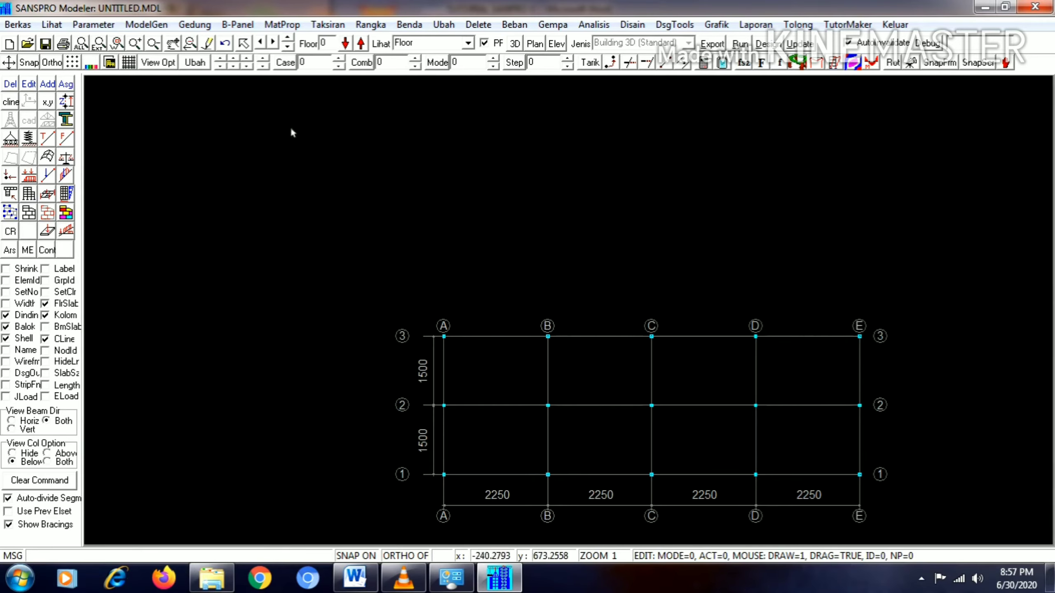
{"action": "left_click", "coordinate": [119, 44]}
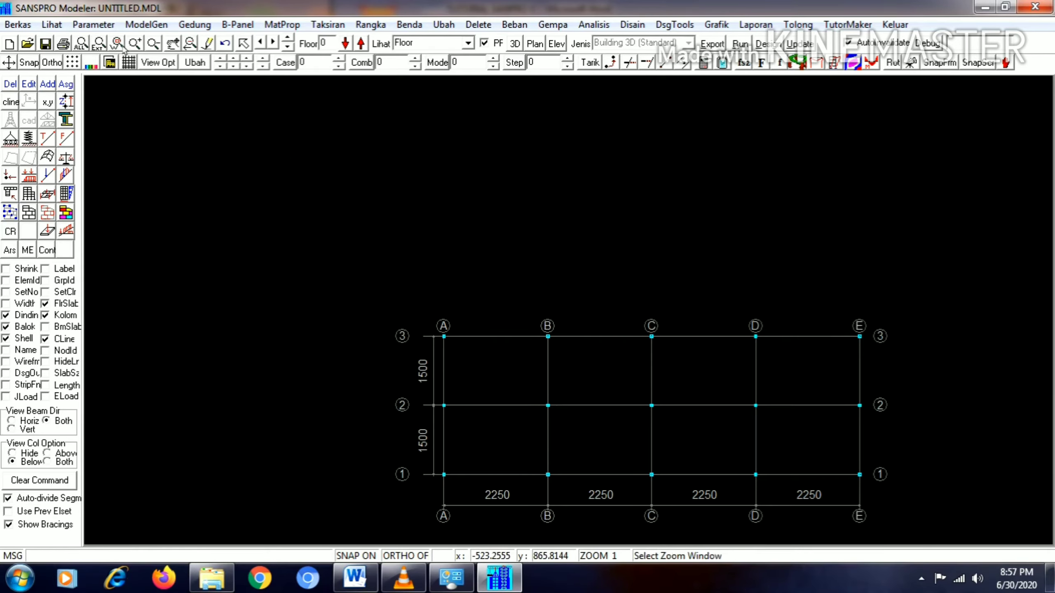
{"action": "left_click", "coordinate": [390, 307]}
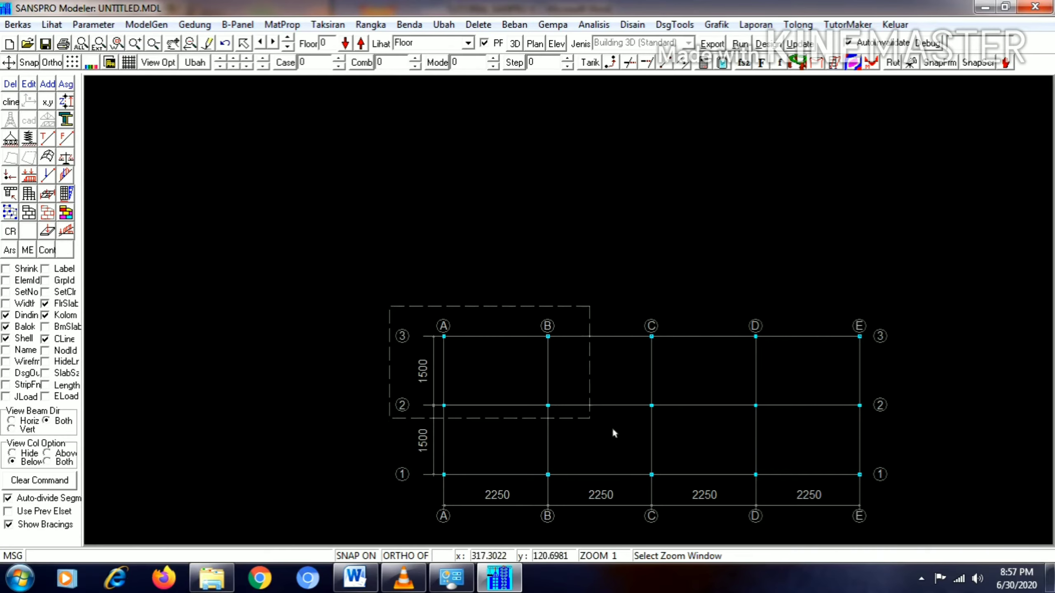
{"action": "left_click", "coordinate": [910, 529]}
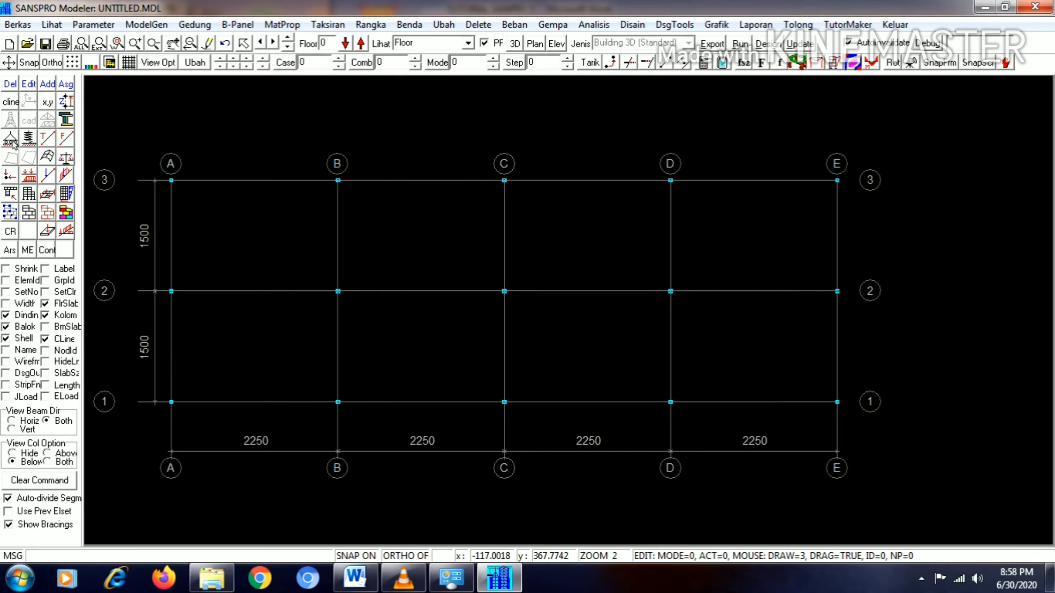
Add a Fixed nodal support at grid intersection A-1, with no foundation design
{"action": "left_click", "coordinate": [12, 142]}
{"action": "left_click", "coordinate": [53, 86]}
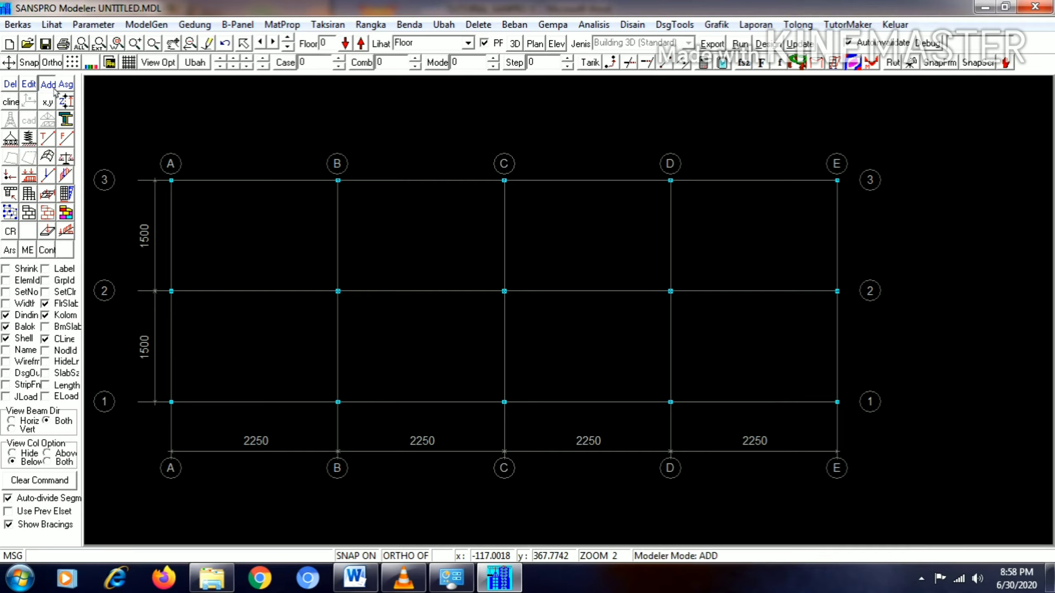
{"action": "left_click", "coordinate": [172, 403]}
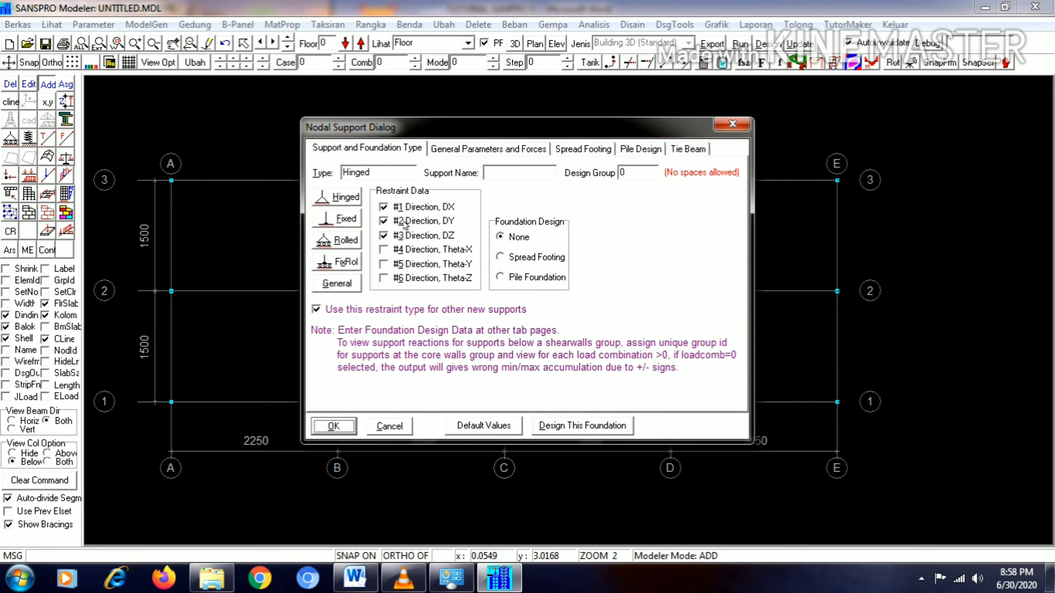
{"action": "left_click", "coordinate": [348, 224]}
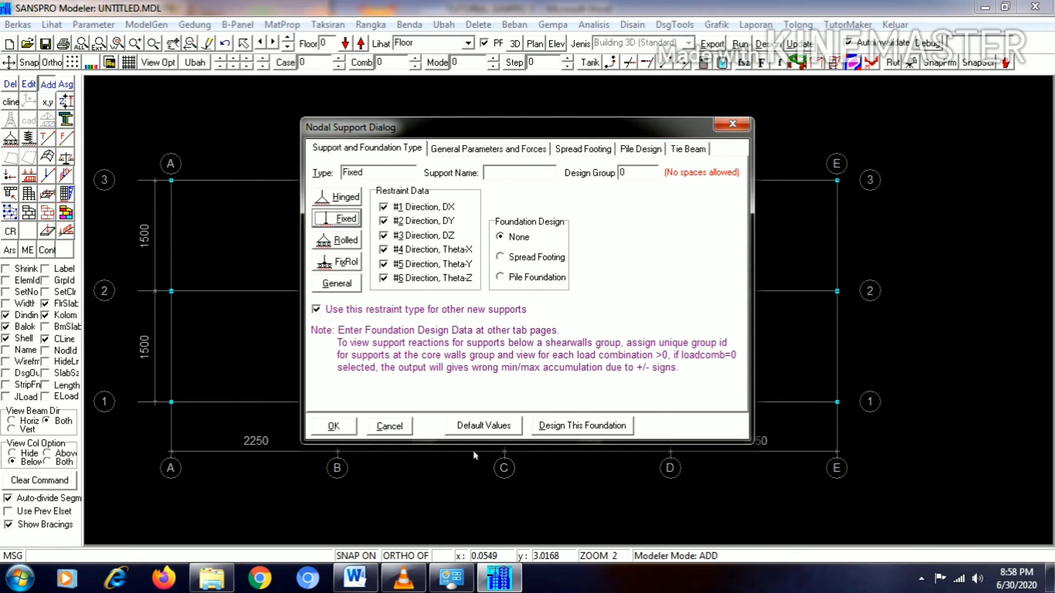
{"action": "left_click", "coordinate": [342, 425]}
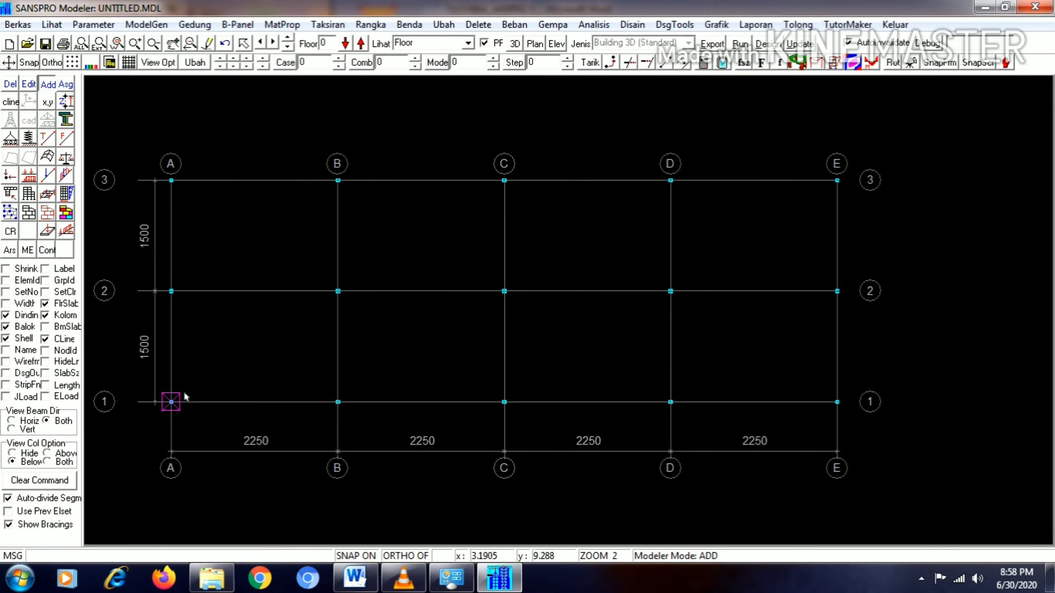
Add Fixed nodal supports at grid intersections A-3, C-3 and C-1
{"action": "left_click", "coordinate": [172, 185]}
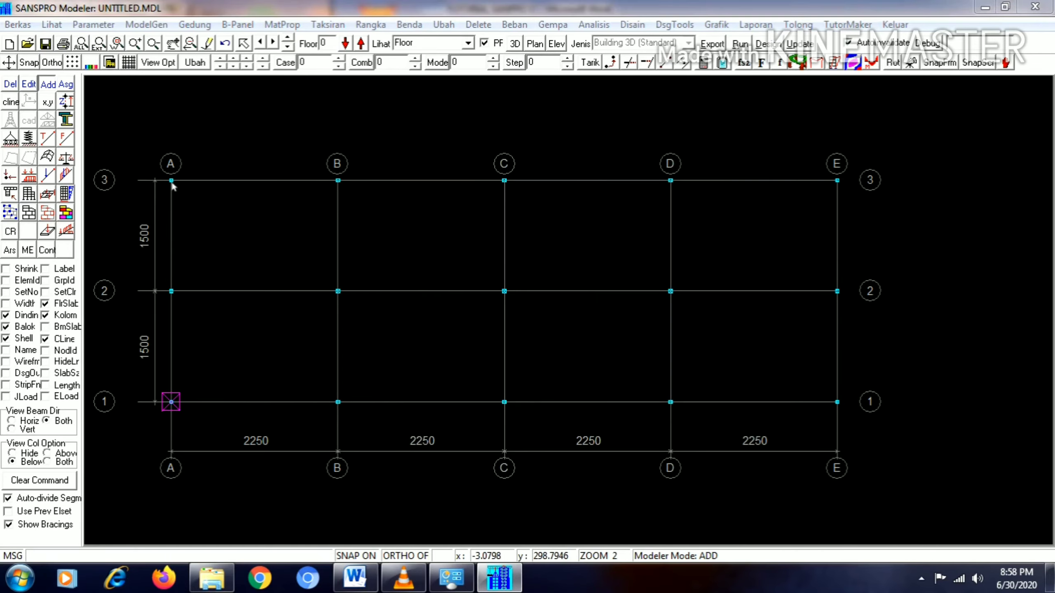
{"action": "left_click", "coordinate": [346, 428]}
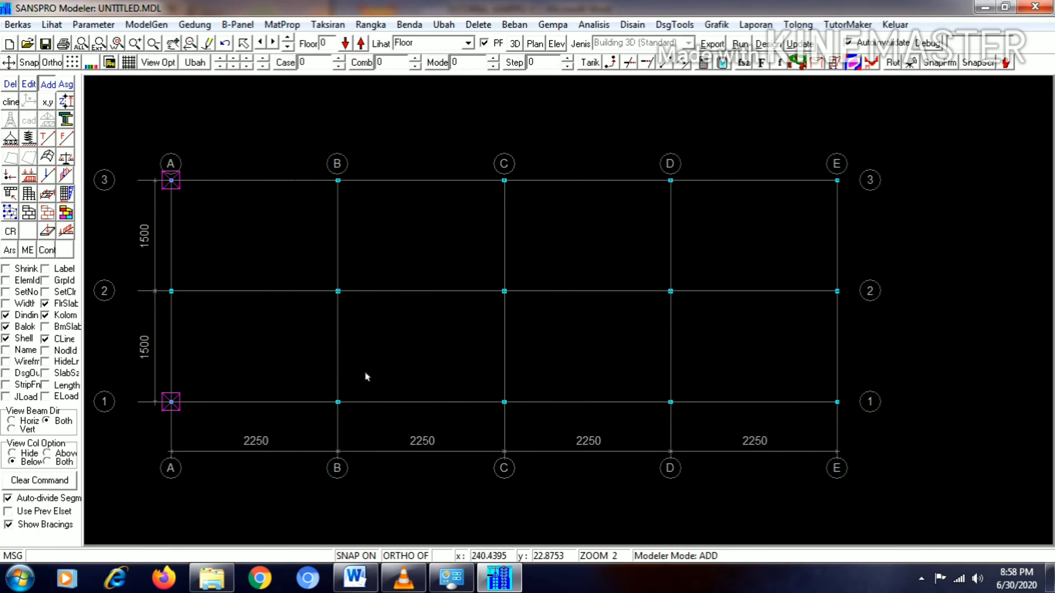
{"action": "left_click", "coordinate": [506, 179]}
{"action": "left_click", "coordinate": [333, 426]}
{"action": "left_click", "coordinate": [506, 403]}
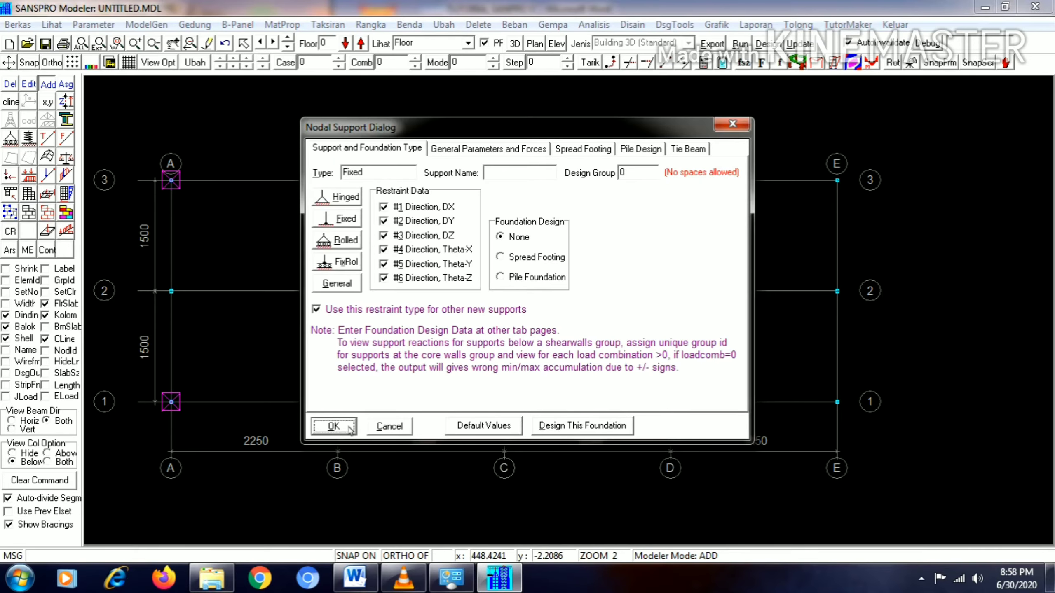
{"action": "left_click", "coordinate": [334, 426]}
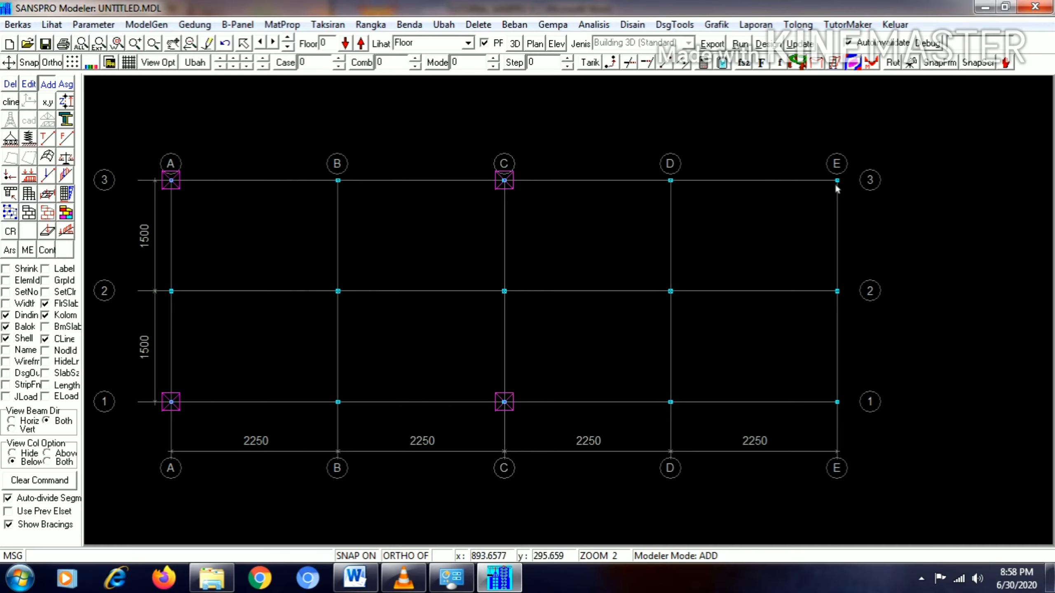
Add Fixed nodal supports at grid intersections E-3 and E-1
{"action": "left_click", "coordinate": [838, 182]}
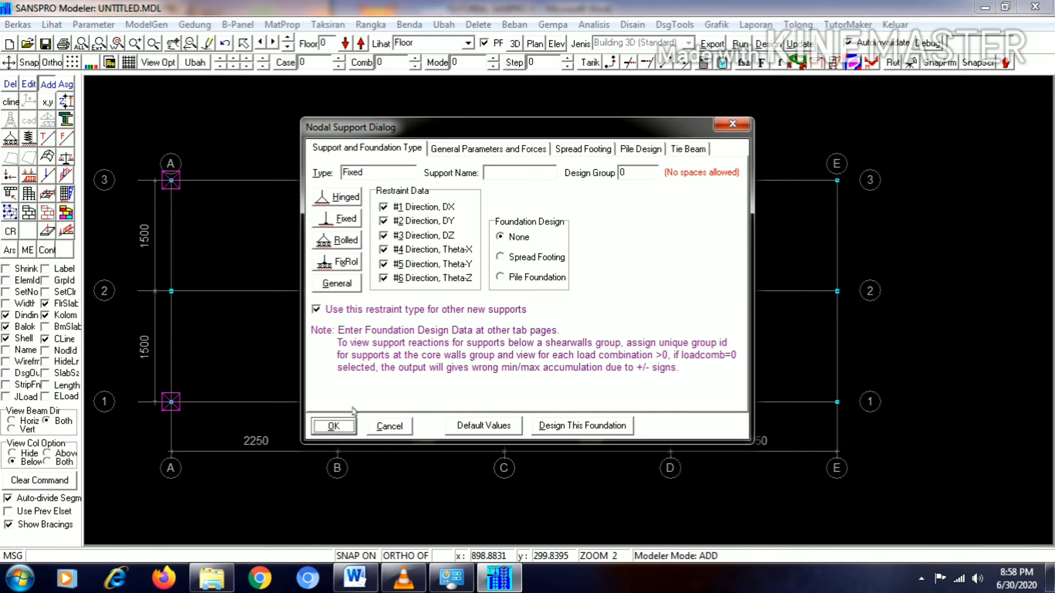
{"action": "left_click", "coordinate": [337, 428]}
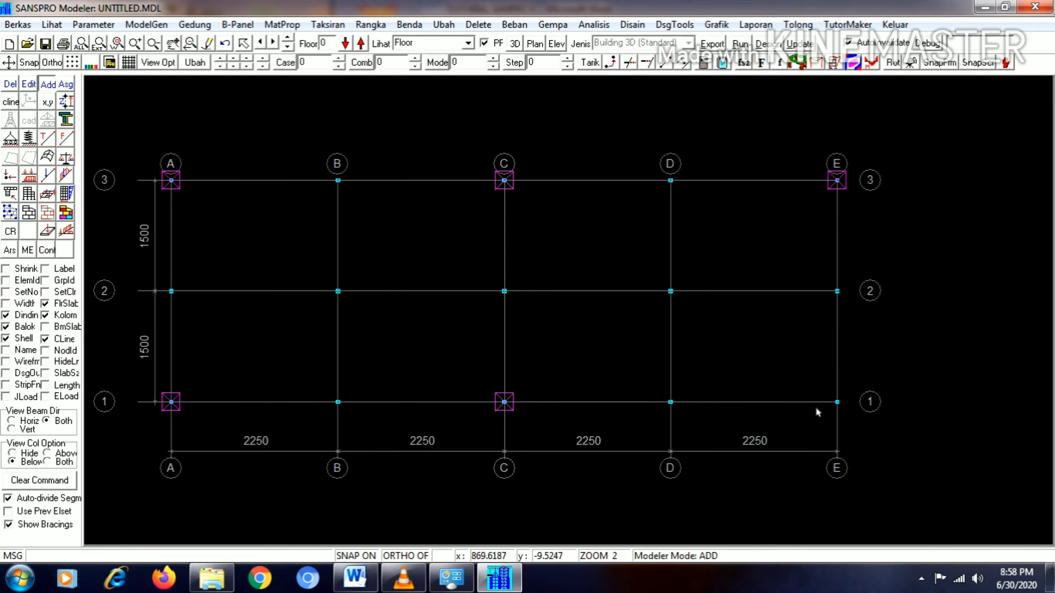
{"action": "left_click", "coordinate": [838, 403]}
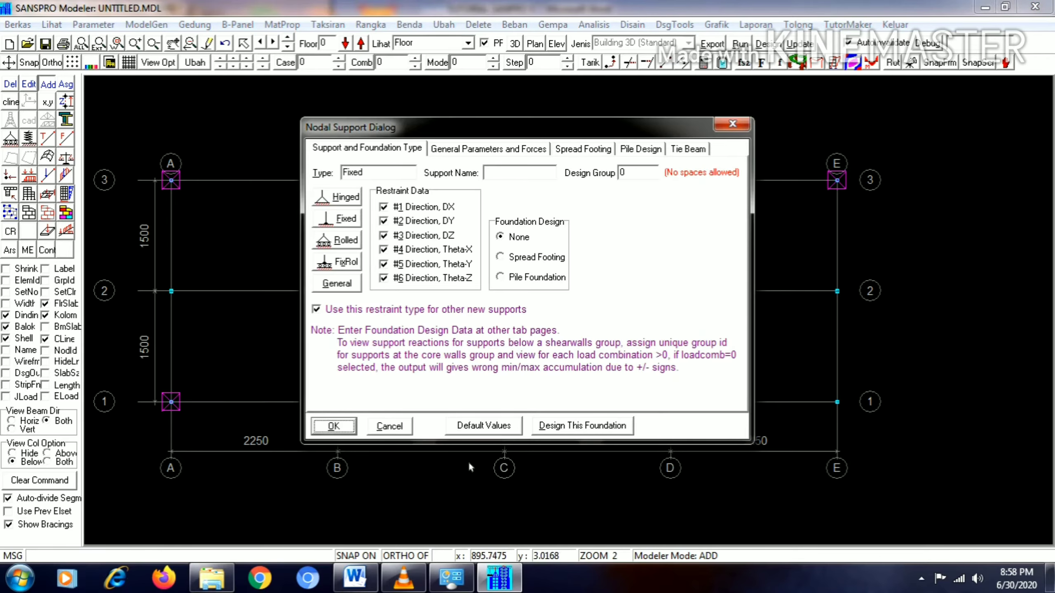
{"action": "left_click", "coordinate": [337, 427]}
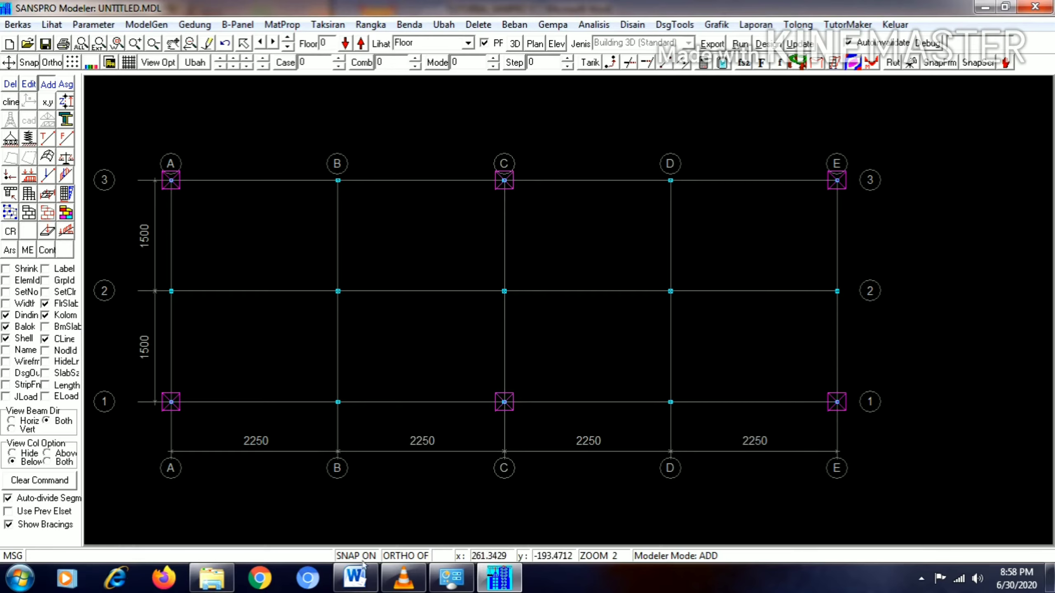
Check the plan sketch in the Word document, return to SANSPRO, and add a K1_30/50 primary column at grid intersection A-1 on floor 1
{"action": "left_click", "coordinate": [359, 582]}
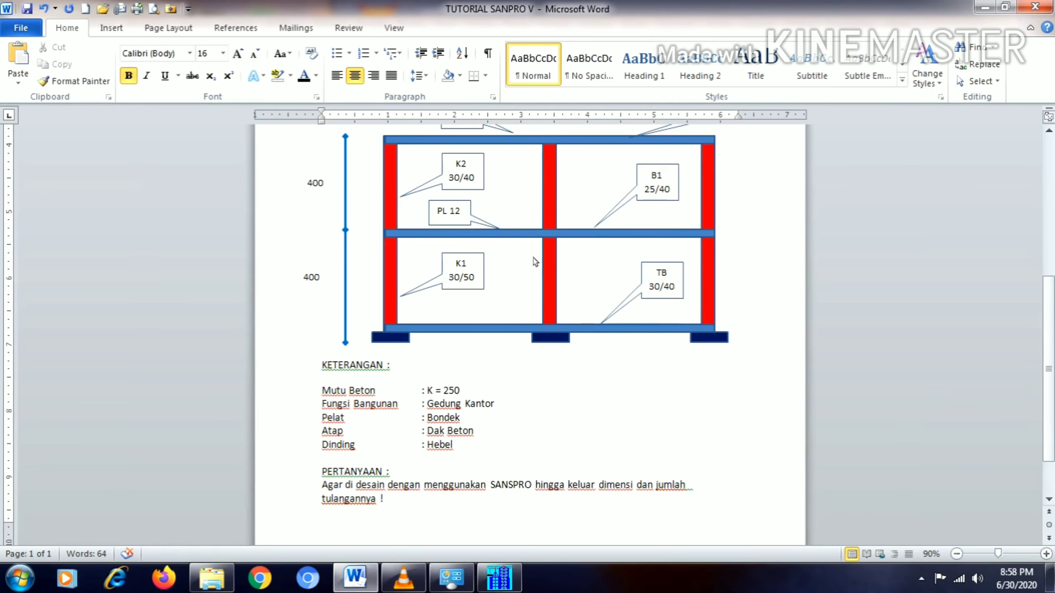
{"action": "scroll", "coordinate": [535, 262], "scroll_direction": "up", "scroll_amount": 5}
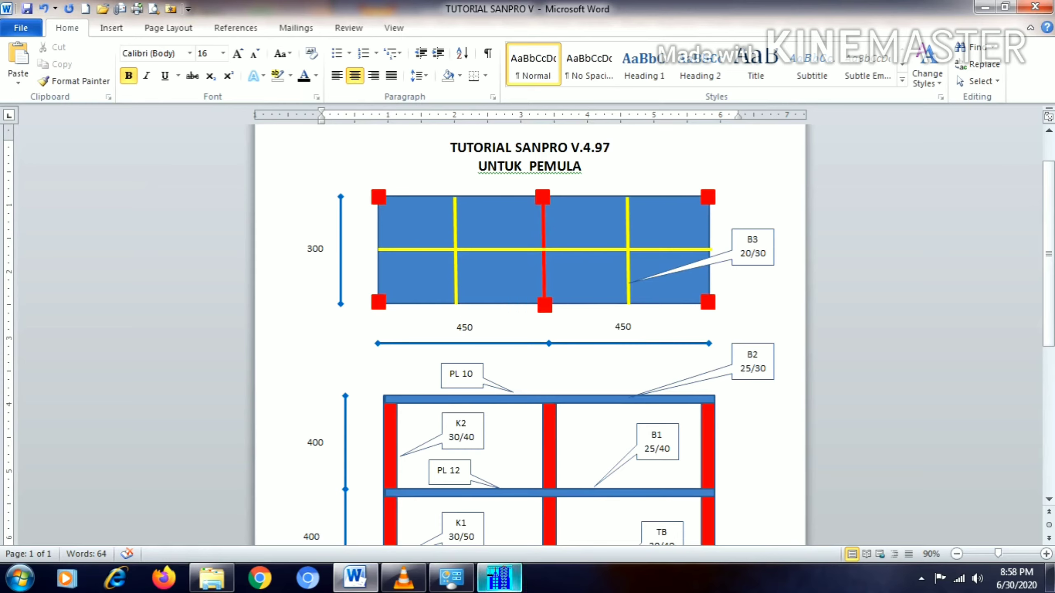
{"action": "left_click", "coordinate": [499, 578]}
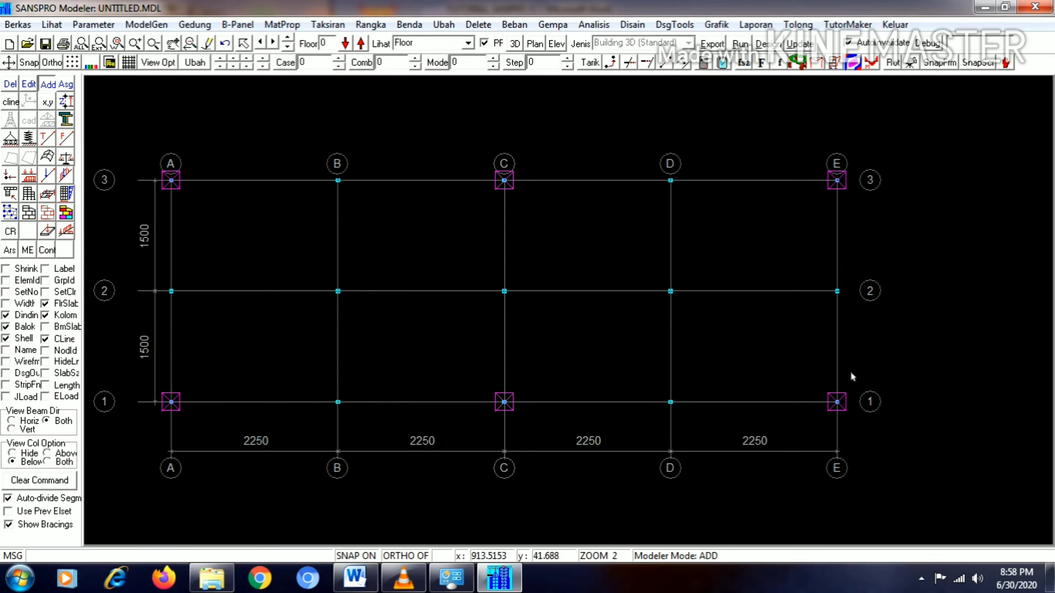
{"action": "left_click", "coordinate": [9, 212]}
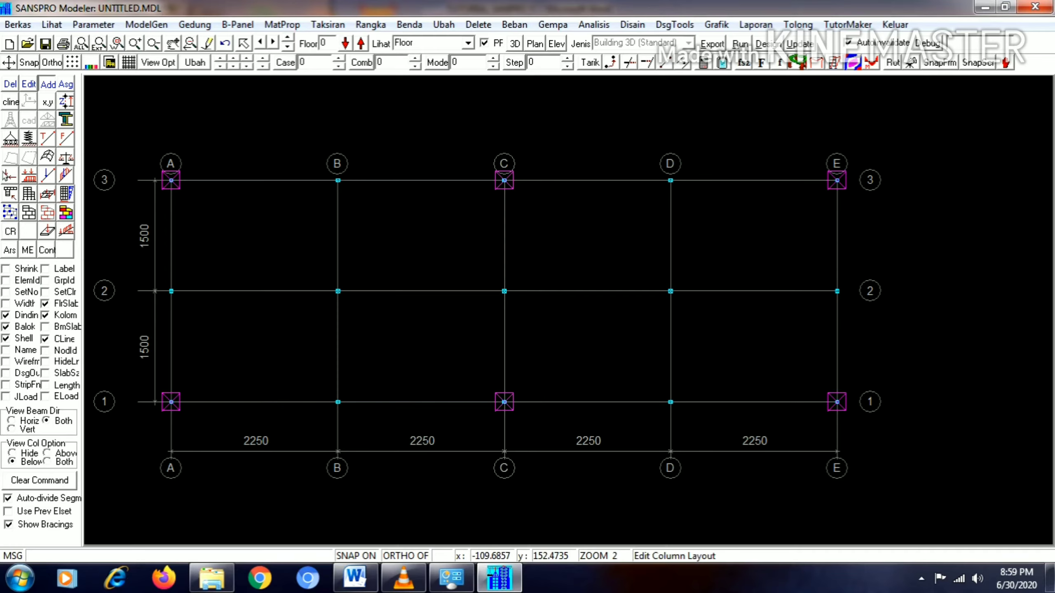
{"action": "left_click", "coordinate": [48, 86]}
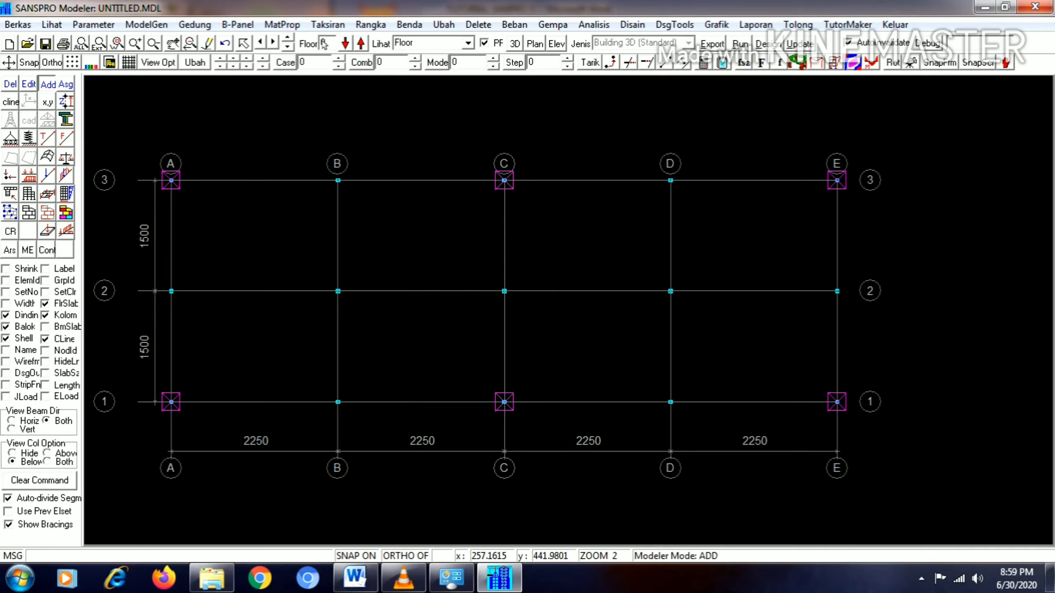
{"action": "left_click", "coordinate": [361, 43]}
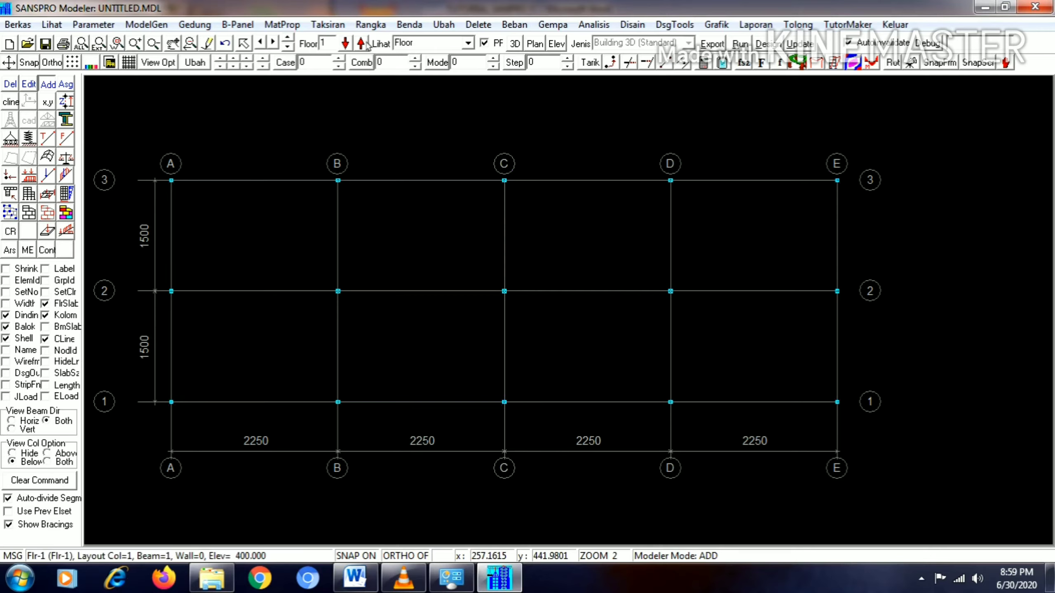
{"action": "left_click", "coordinate": [175, 405]}
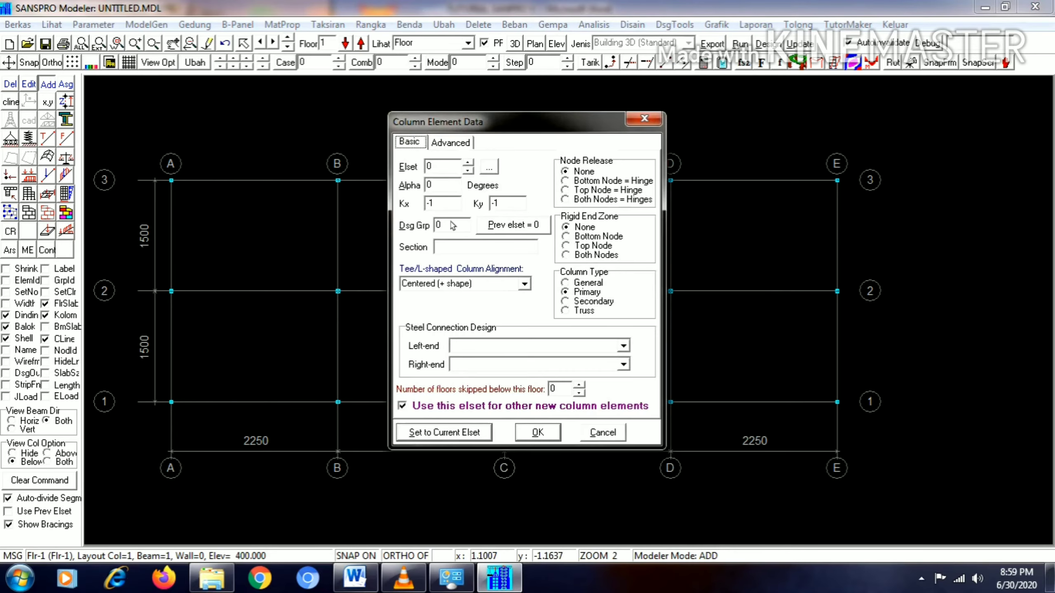
{"action": "left_click", "coordinate": [494, 171]}
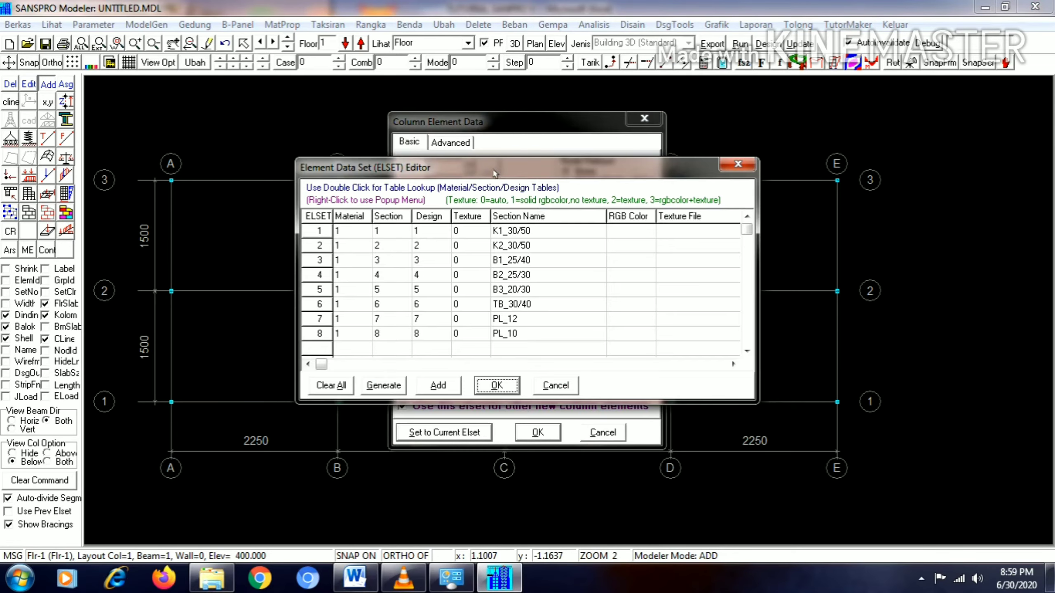
{"action": "left_click", "coordinate": [535, 234]}
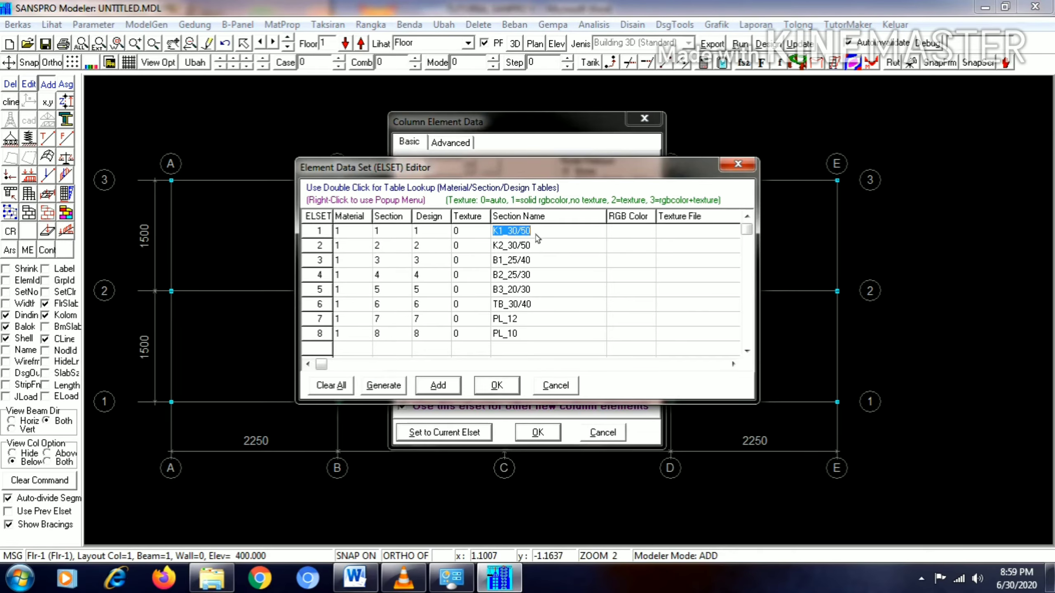
{"action": "left_click", "coordinate": [497, 386]}
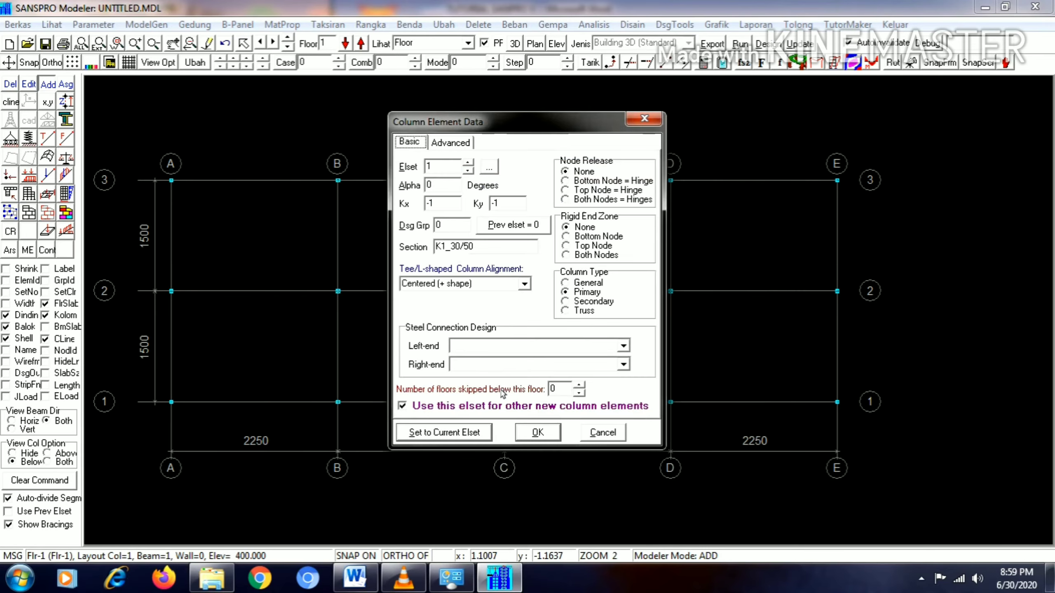
{"action": "left_click", "coordinate": [538, 432]}
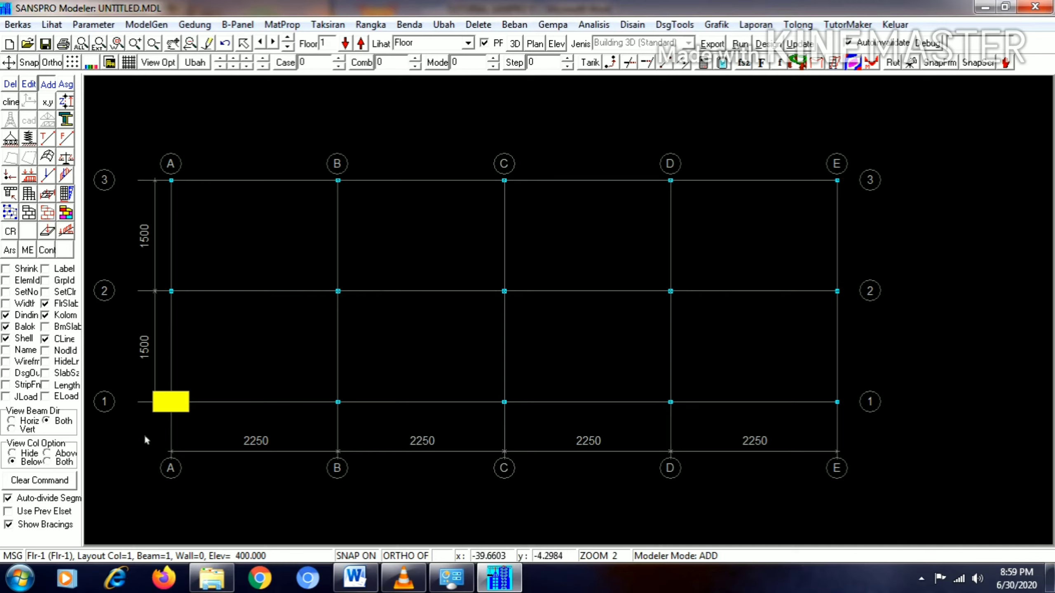
Rotate the column at A-1 by setting its Alpha angle to 90 degrees
{"action": "left_click", "coordinate": [29, 85]}
{"action": "left_click", "coordinate": [176, 402]}
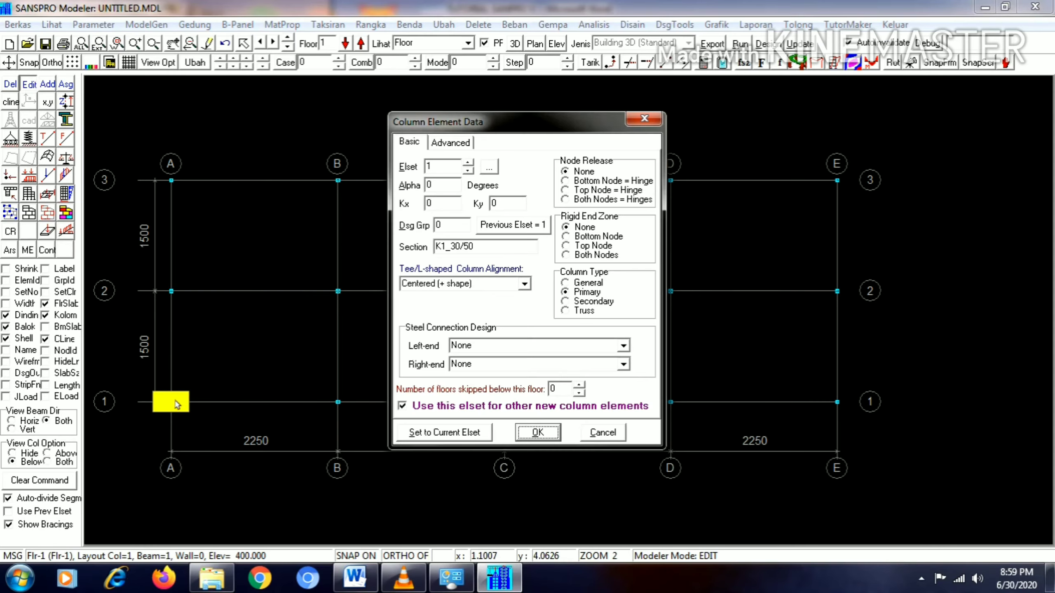
{"action": "left_click_drag", "start_coordinate": [446, 191], "coordinate": [424, 192]}
{"action": "type", "text": "90"}
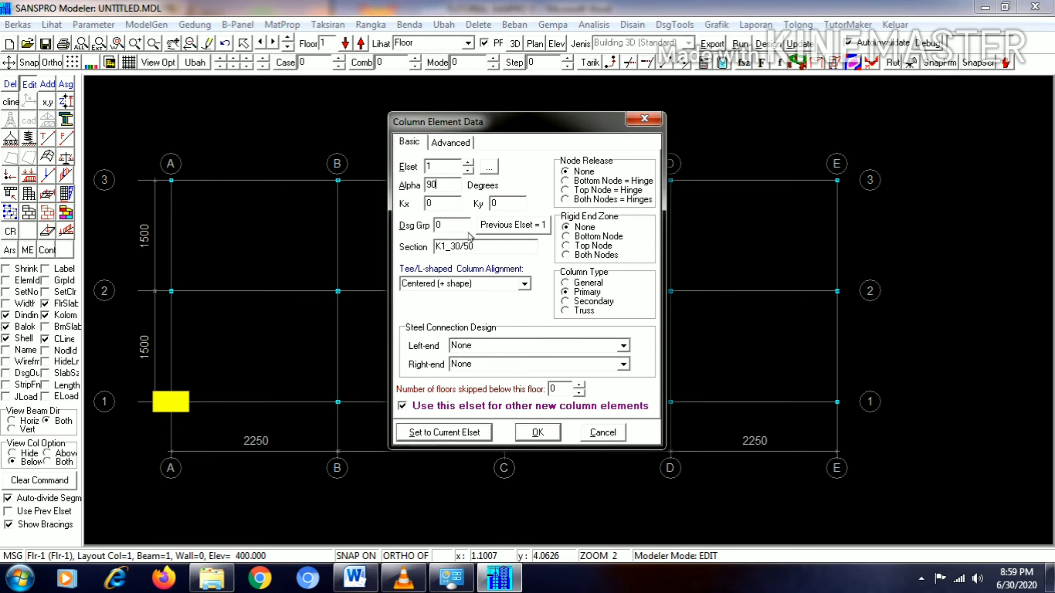
{"action": "left_click", "coordinate": [538, 433]}
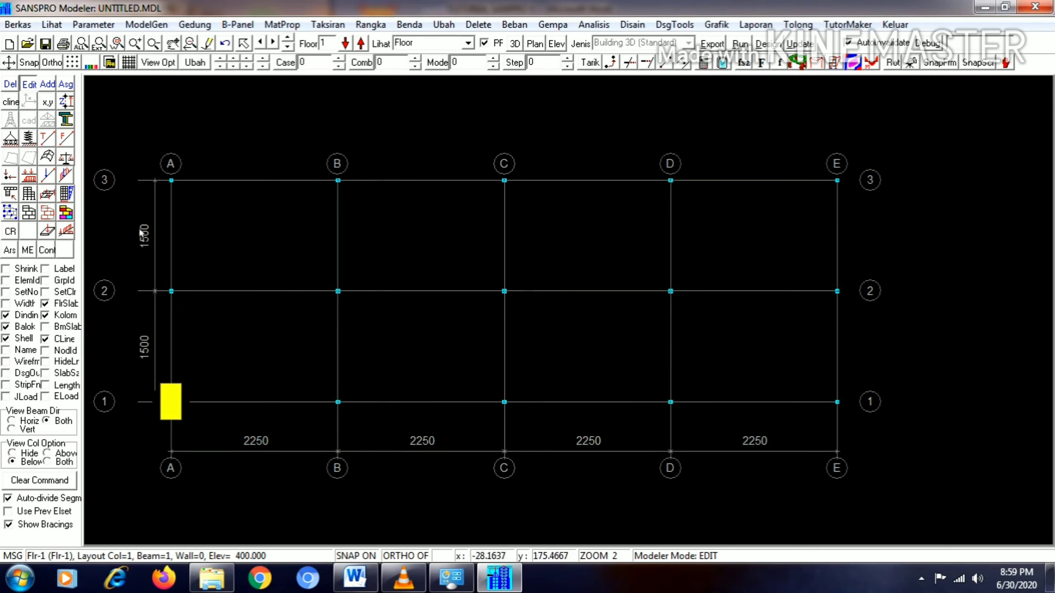
Add K1_30/50 columns with Alpha 90 at grid intersections A-3, C-3, C-1, E-1 and E-3 on floor 1
{"action": "left_click", "coordinate": [48, 84]}
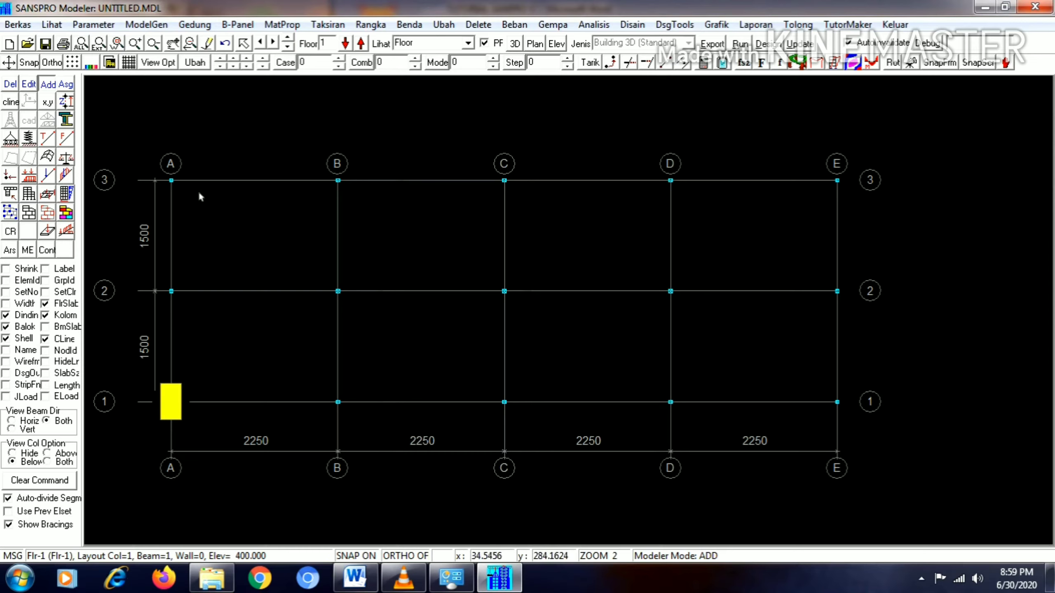
{"action": "left_click", "coordinate": [173, 180]}
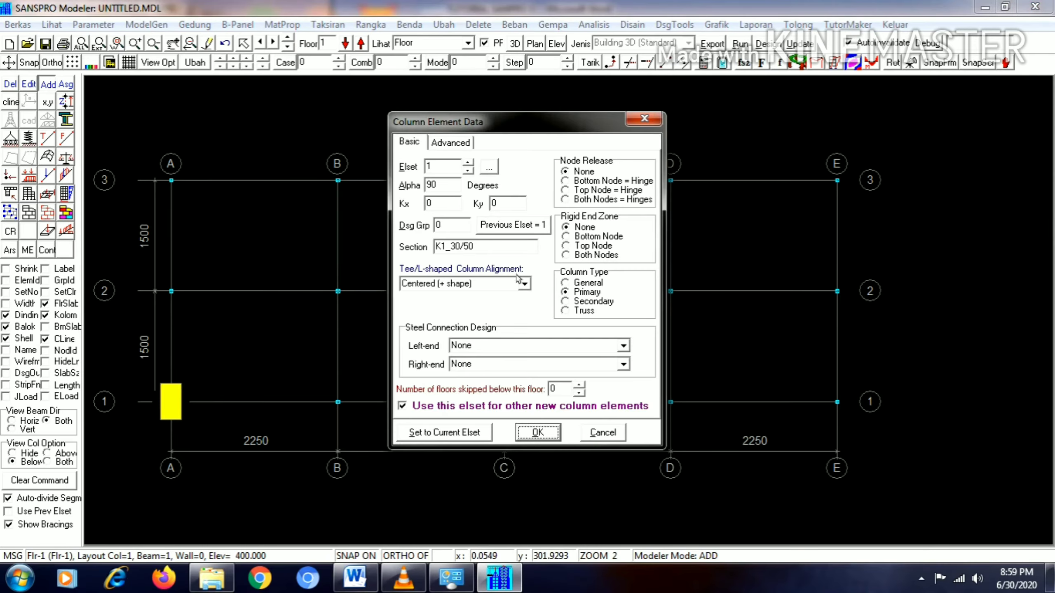
{"action": "left_click", "coordinate": [534, 436]}
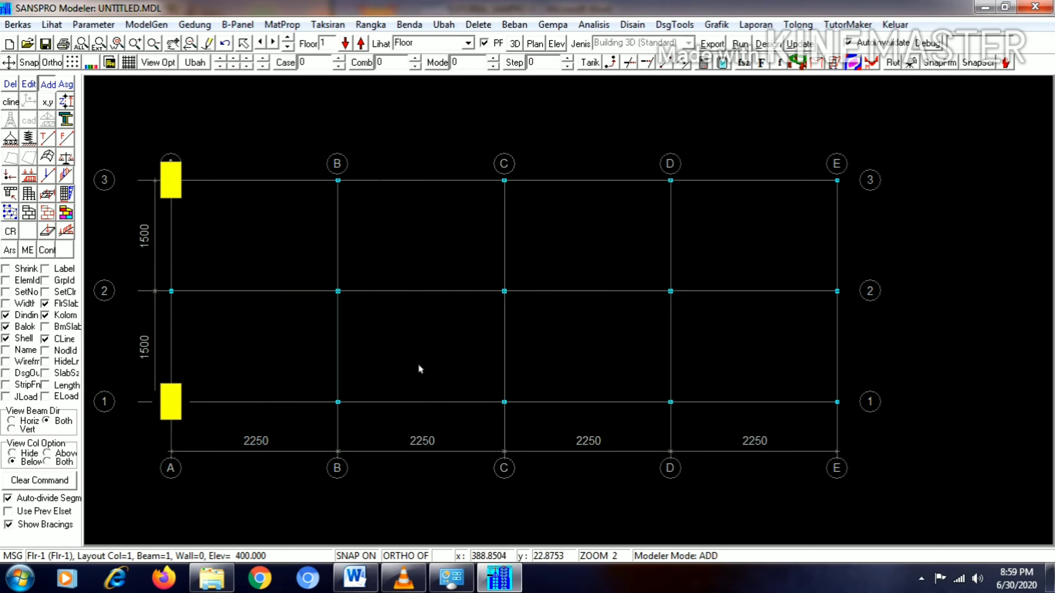
{"action": "left_click", "coordinate": [505, 180]}
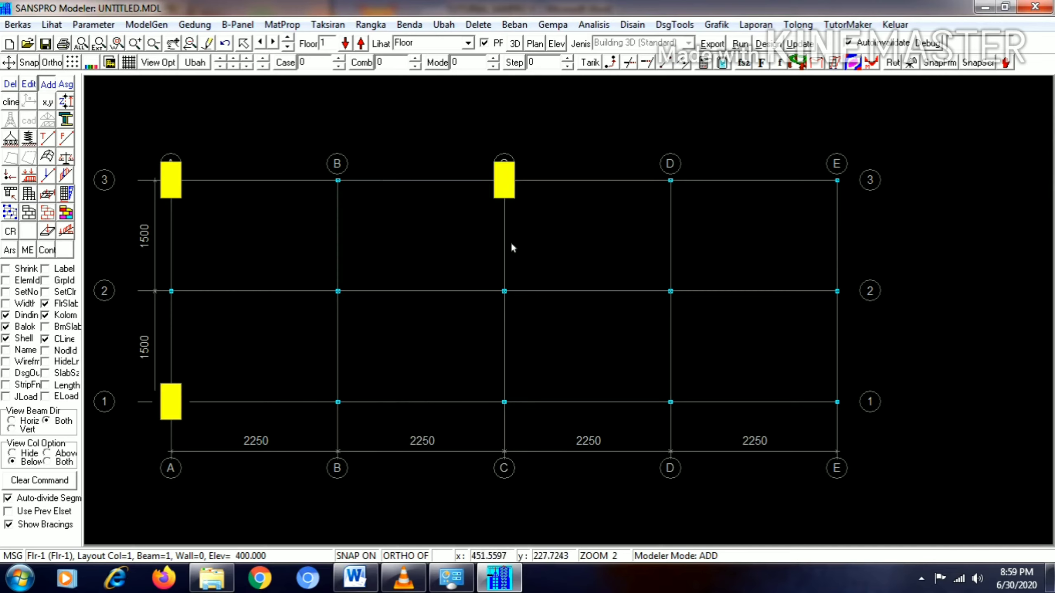
{"action": "left_click", "coordinate": [505, 401]}
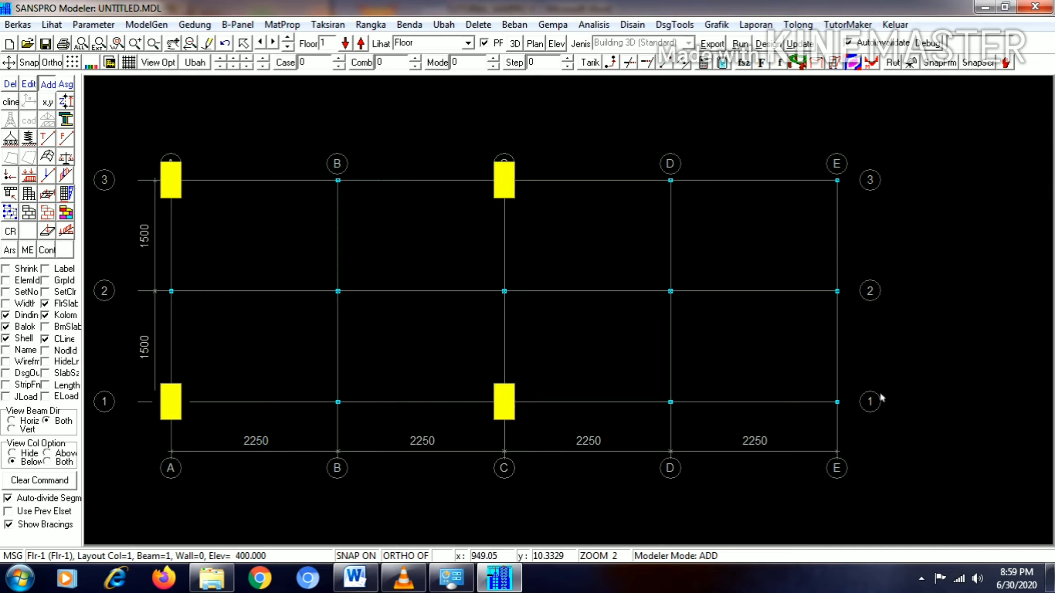
{"action": "left_click", "coordinate": [837, 402]}
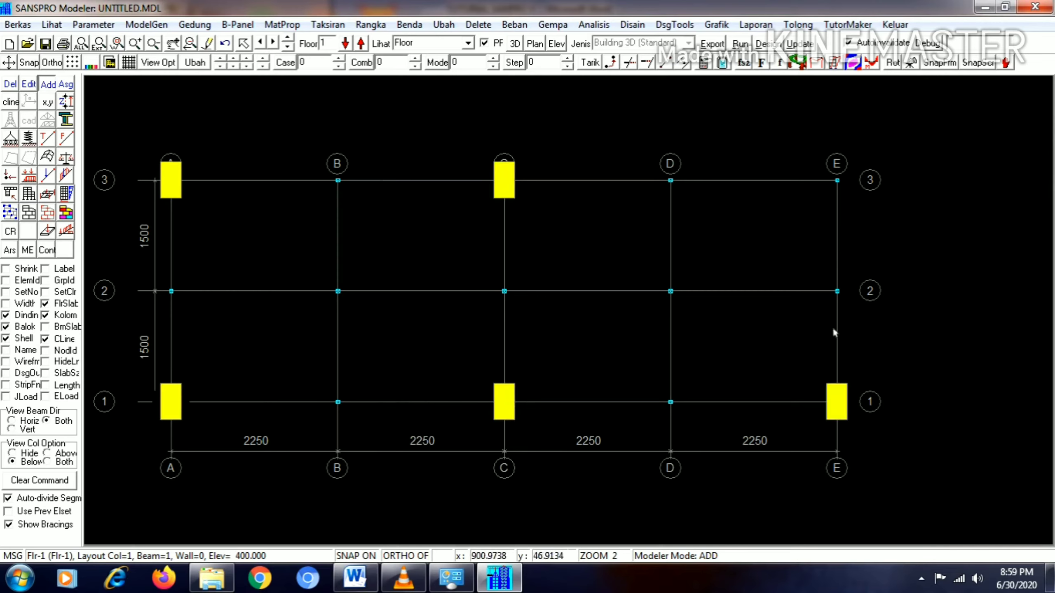
{"action": "left_click", "coordinate": [840, 180]}
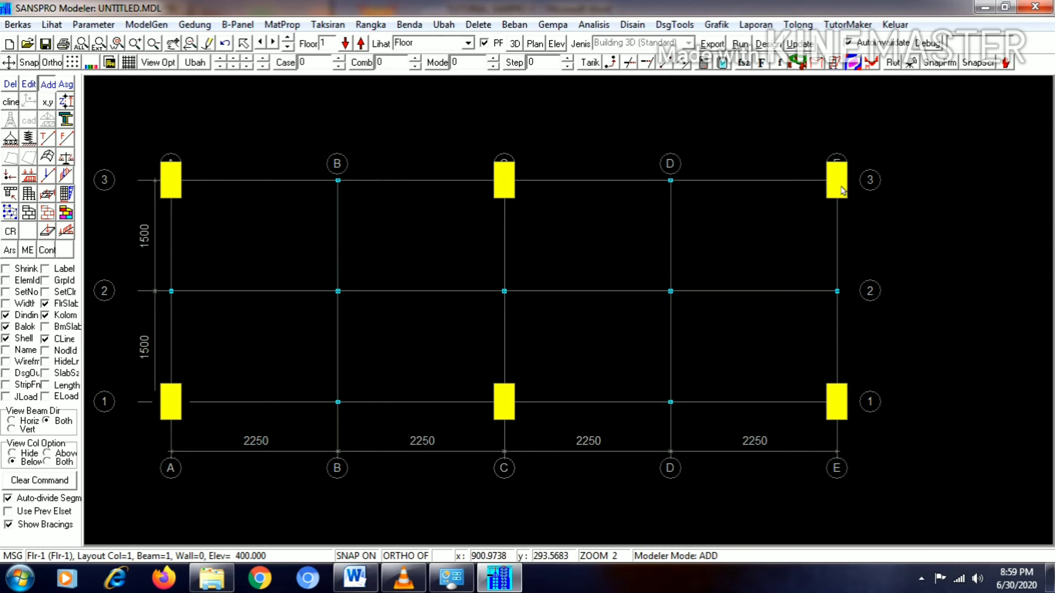
Add a primary beam with elset B1_25/40 along axis 1 from A to C on floor 1, and display element widths
{"action": "left_click", "coordinate": [65, 89]}
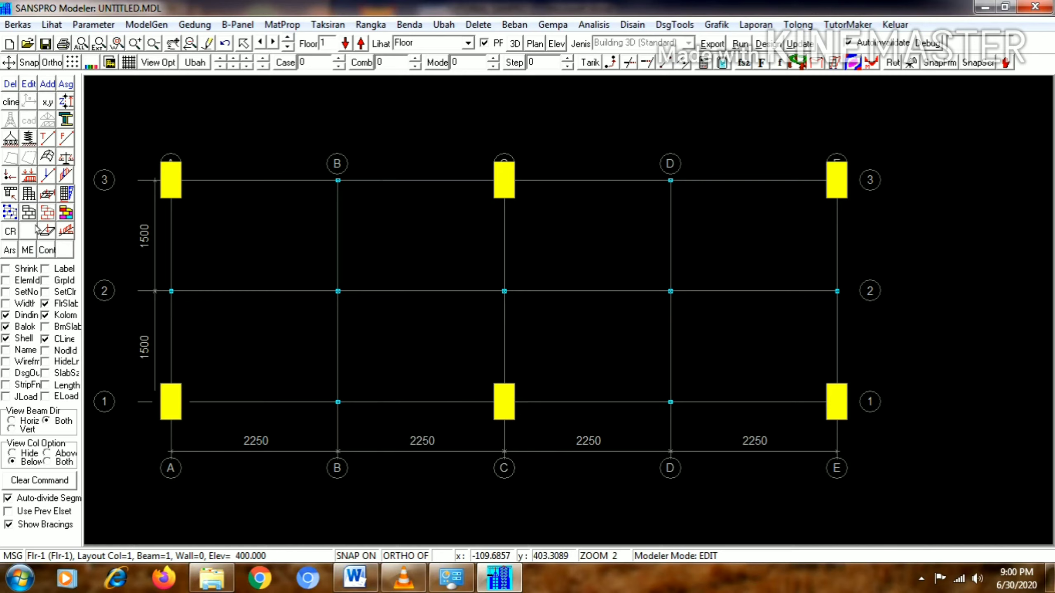
{"action": "left_click", "coordinate": [53, 87]}
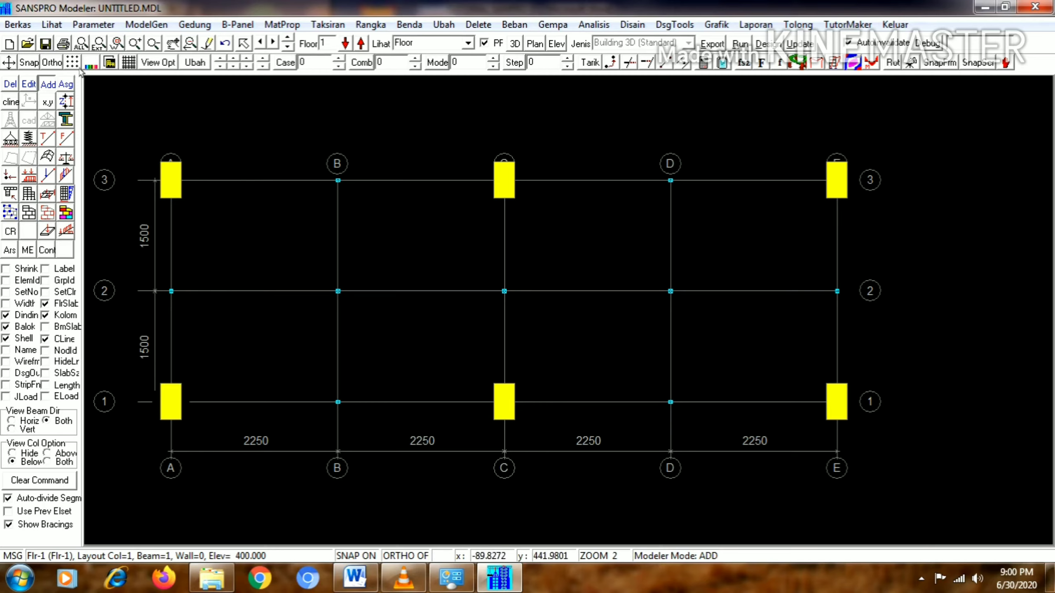
{"action": "left_click", "coordinate": [48, 85]}
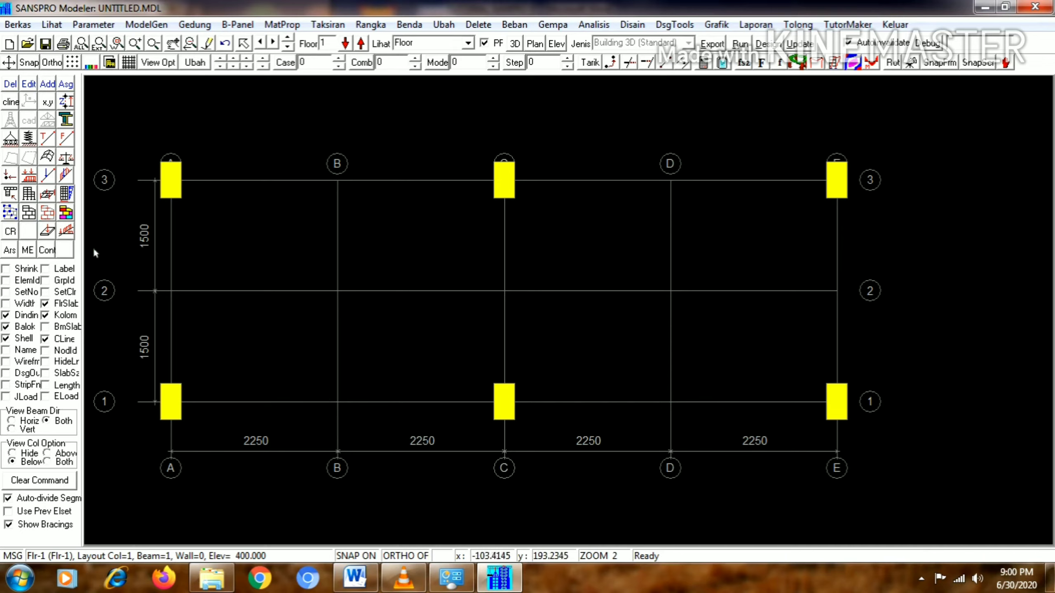
{"action": "left_click", "coordinate": [32, 213]}
{"action": "left_click", "coordinate": [48, 84]}
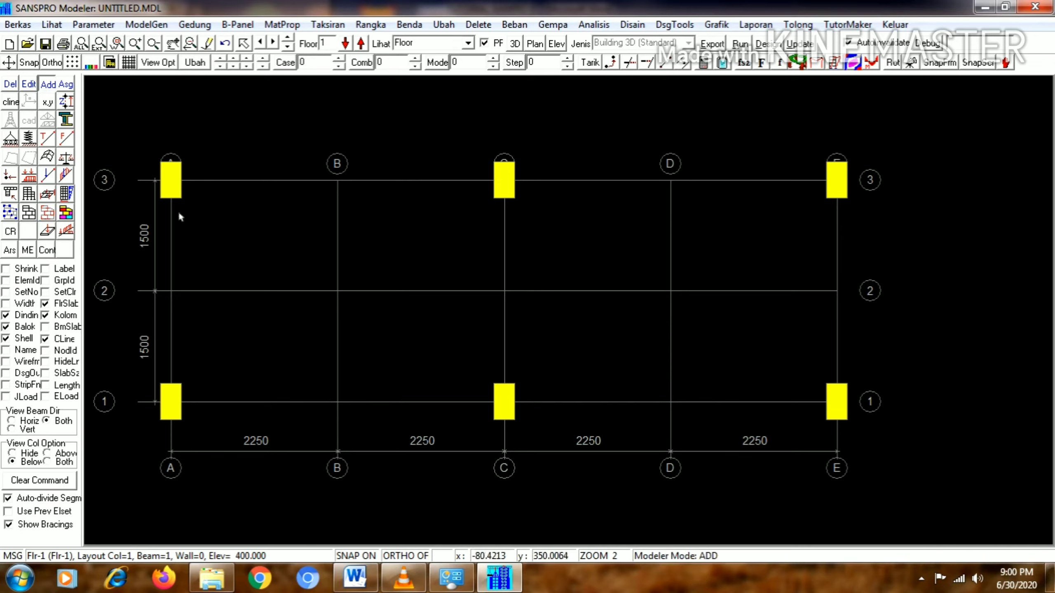
{"action": "left_click", "coordinate": [172, 400]}
{"action": "left_click", "coordinate": [505, 402]}
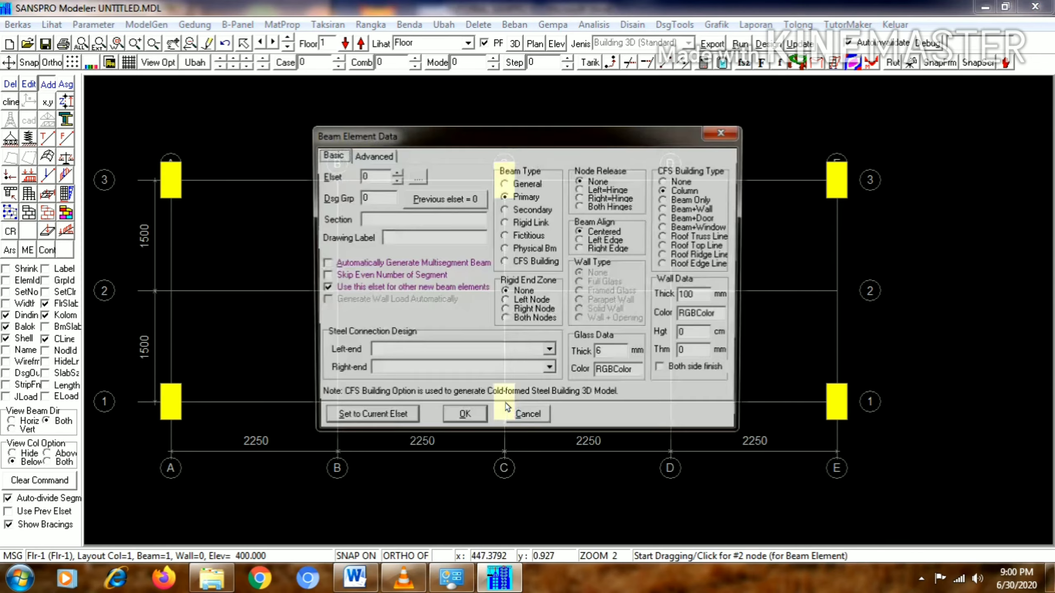
{"action": "left_click", "coordinate": [422, 176]}
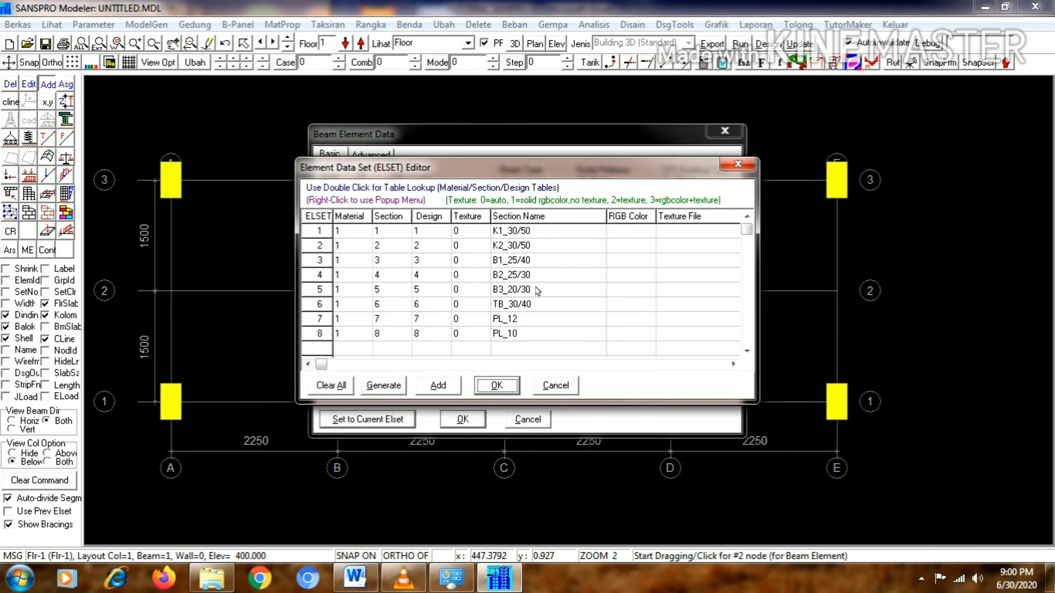
{"action": "left_click", "coordinate": [524, 265]}
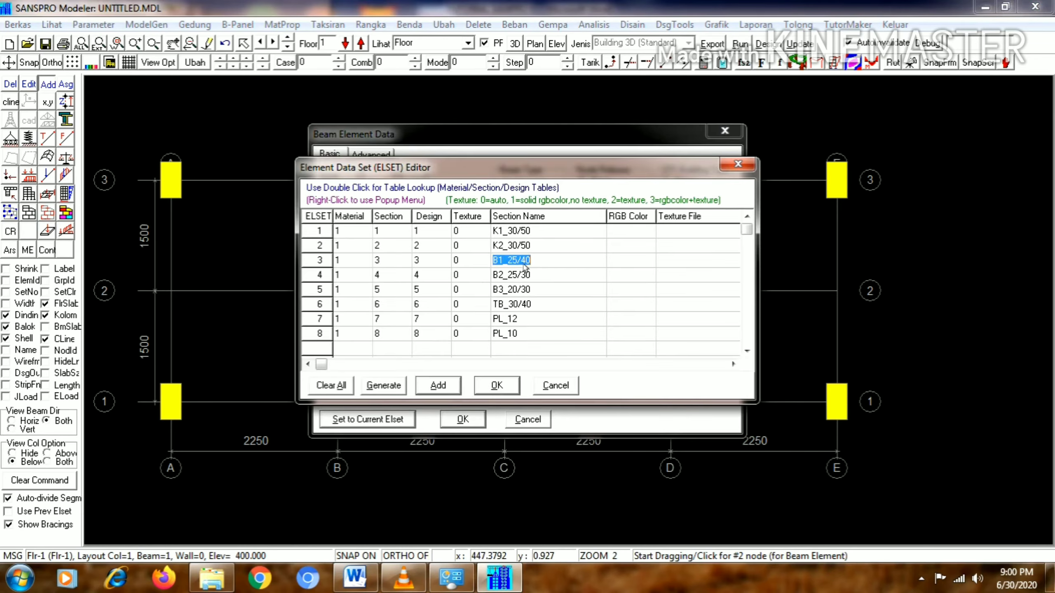
{"action": "left_click", "coordinate": [511, 386]}
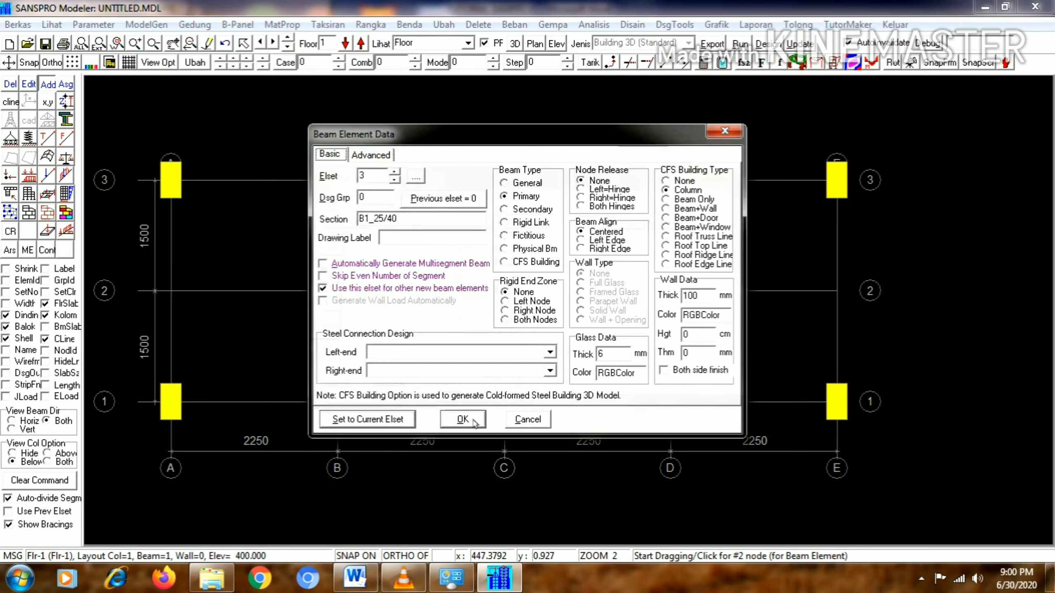
{"action": "left_click", "coordinate": [465, 419]}
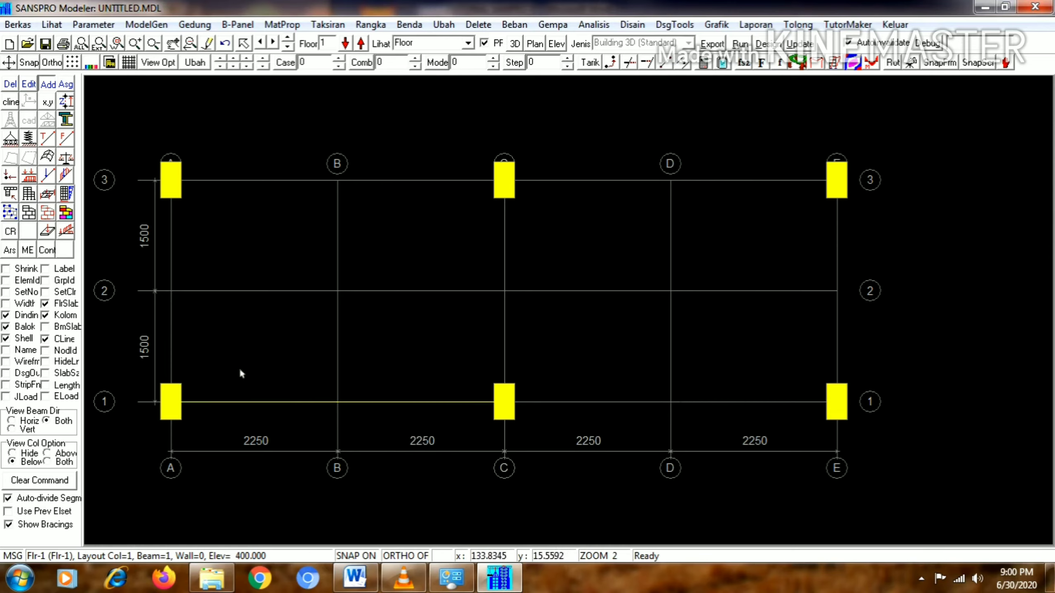
{"action": "left_click", "coordinate": [34, 304]}
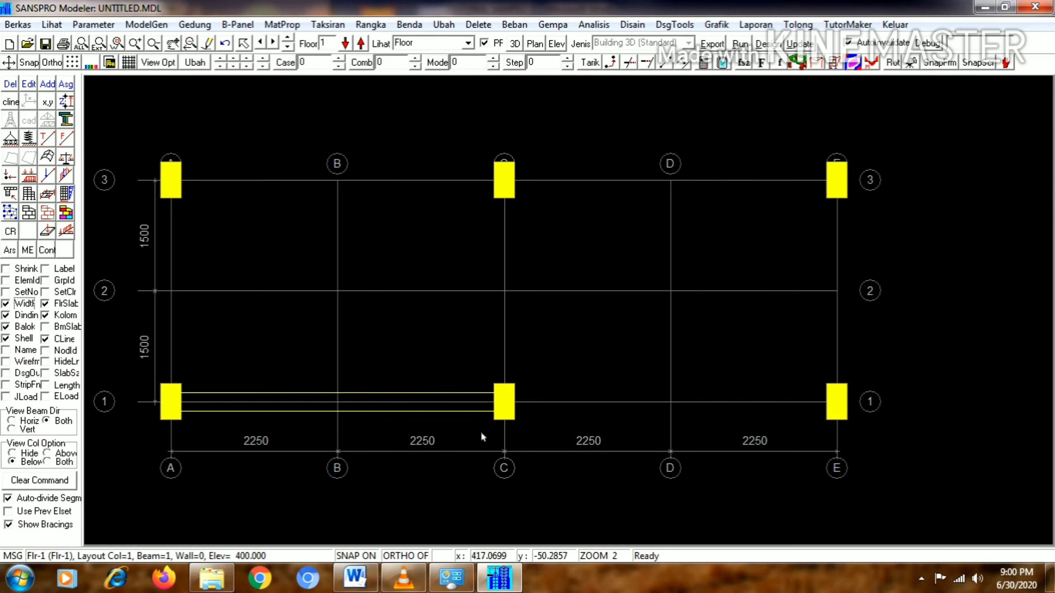
Add a primary beam with elset B1_25/40 along axis 1 from C to E on floor 1
{"action": "left_click", "coordinate": [28, 214]}
{"action": "left_click", "coordinate": [49, 85]}
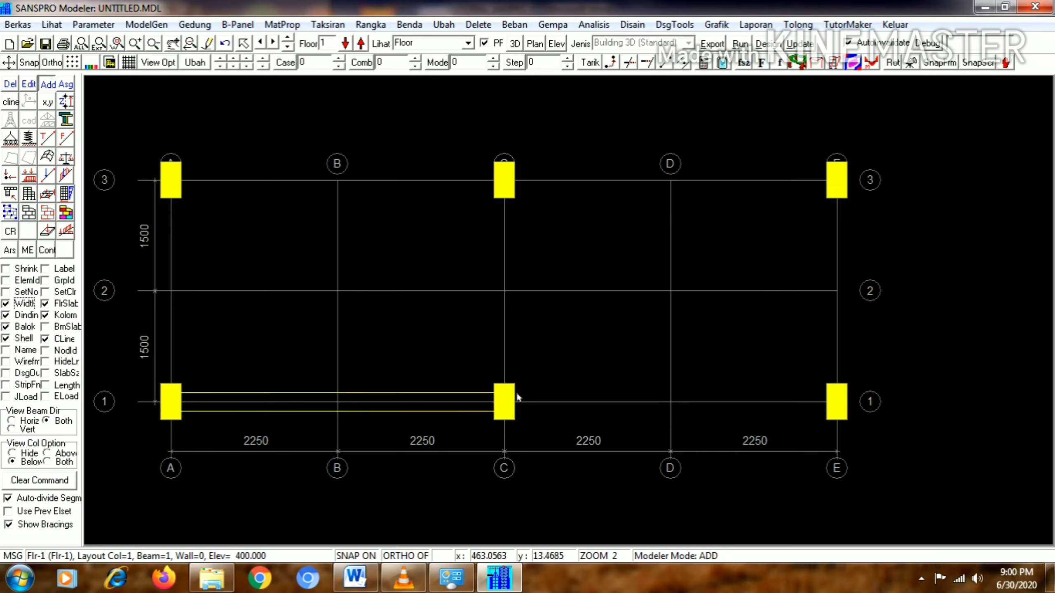
{"action": "left_click", "coordinate": [511, 403]}
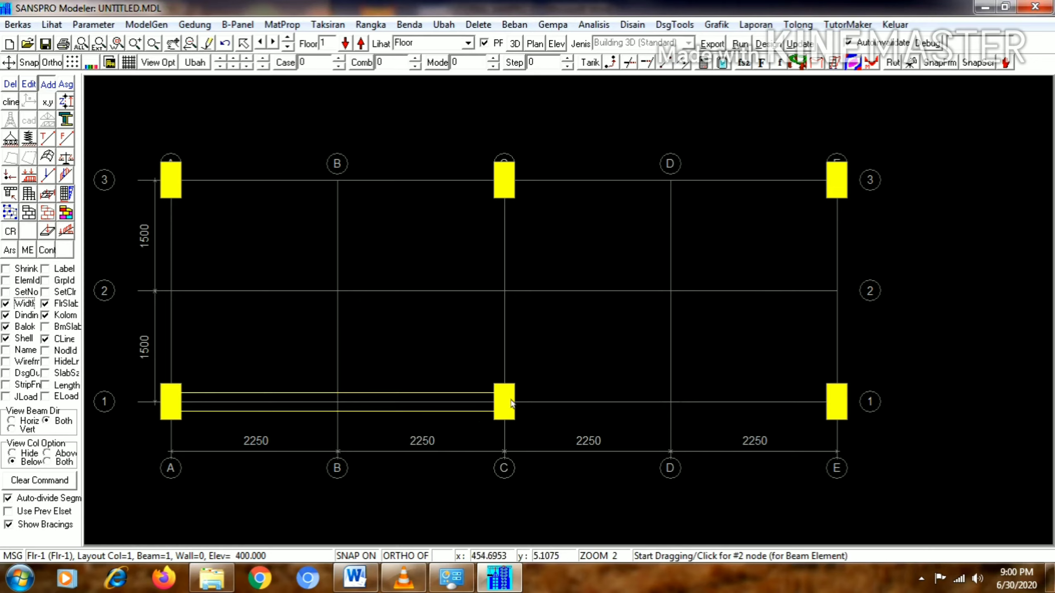
{"action": "left_click", "coordinate": [843, 411]}
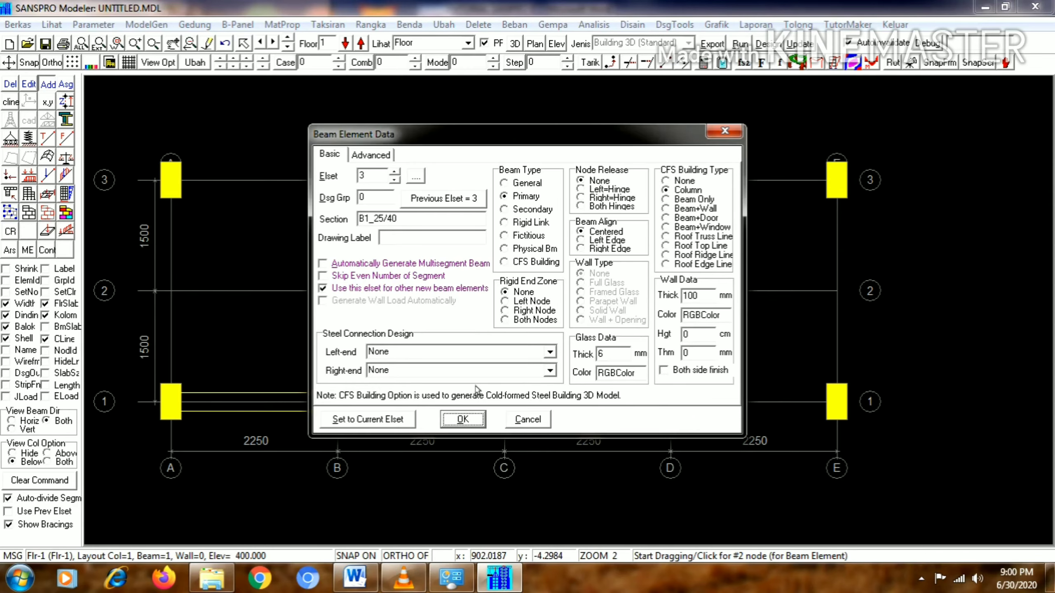
{"action": "left_click", "coordinate": [463, 420]}
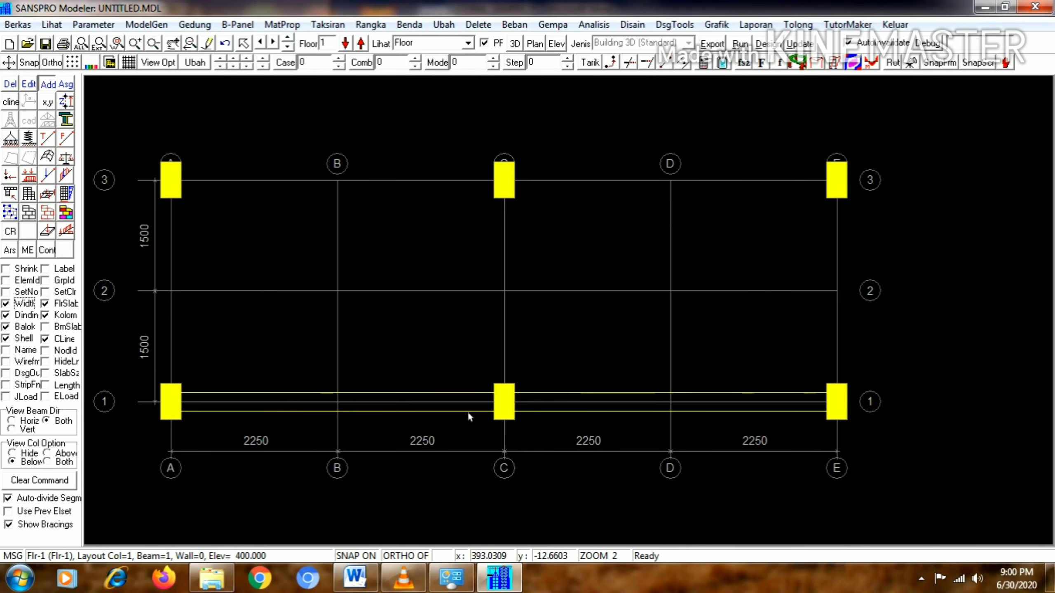
Add B1_25/40 beams along axes E, C and A, each spanning from axis 1 to axis 3
{"action": "left_click", "coordinate": [843, 405]}
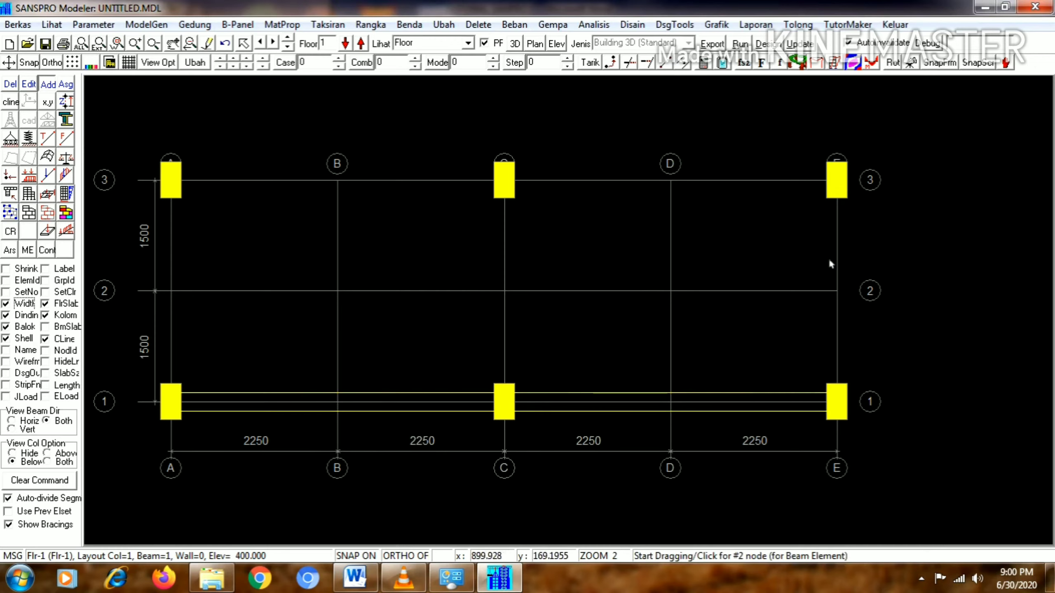
{"action": "left_click", "coordinate": [843, 185]}
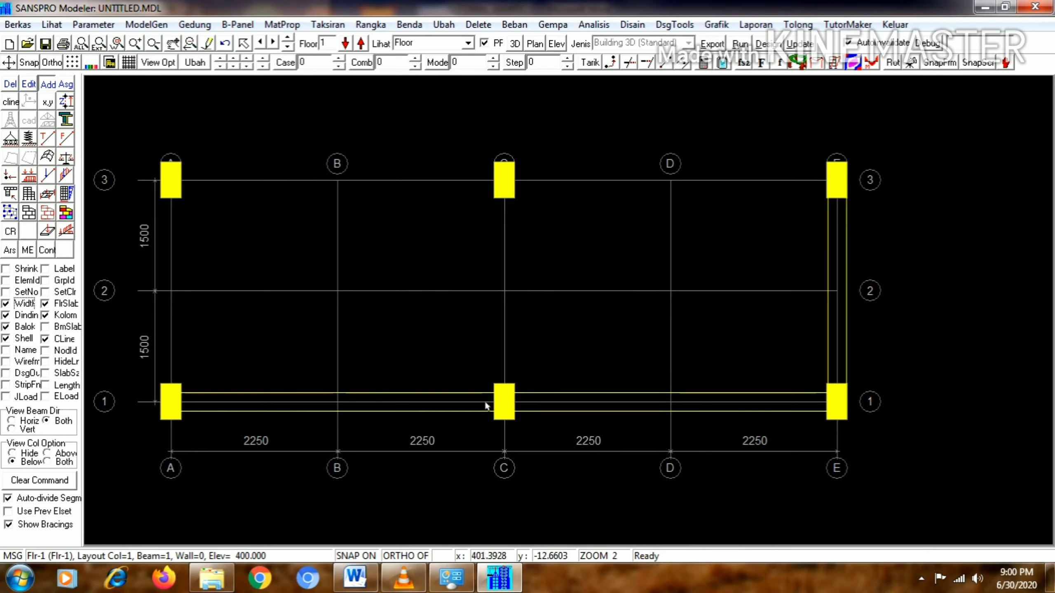
{"action": "left_click", "coordinate": [509, 395]}
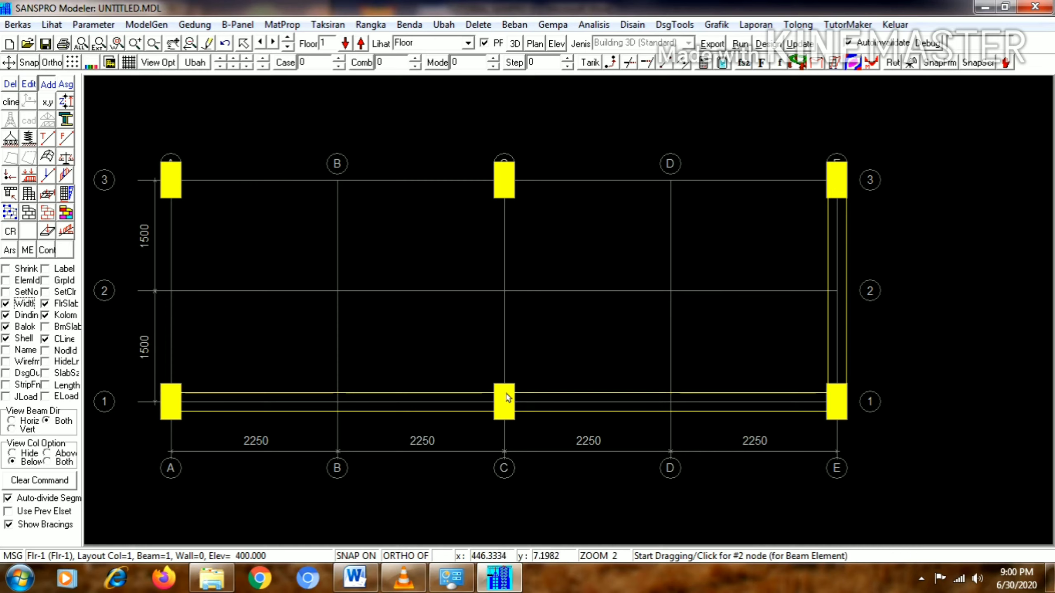
{"action": "left_click", "coordinate": [510, 185]}
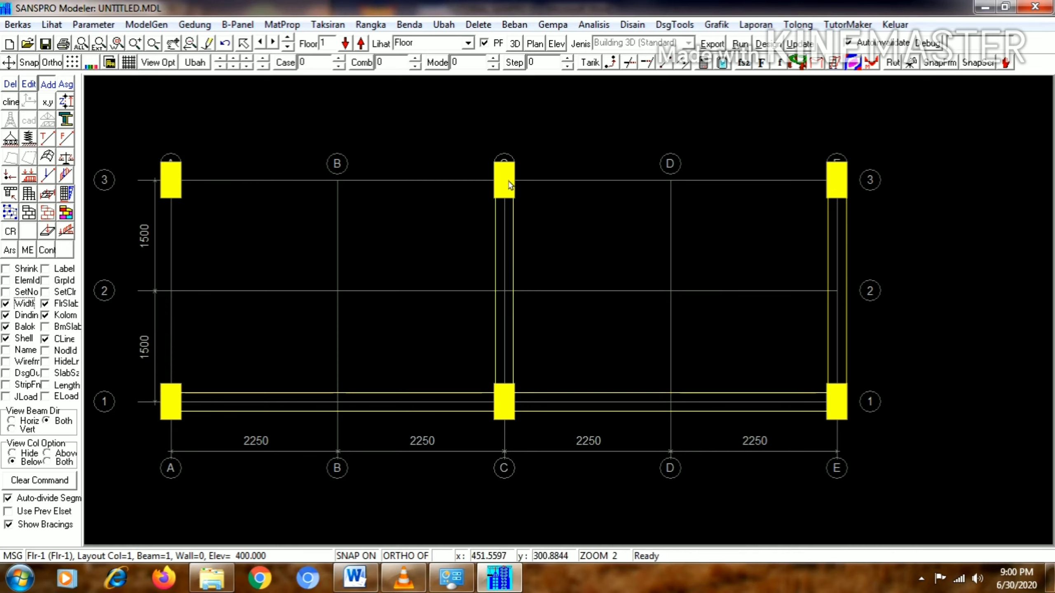
{"action": "left_click", "coordinate": [174, 399]}
{"action": "left_click", "coordinate": [177, 181]}
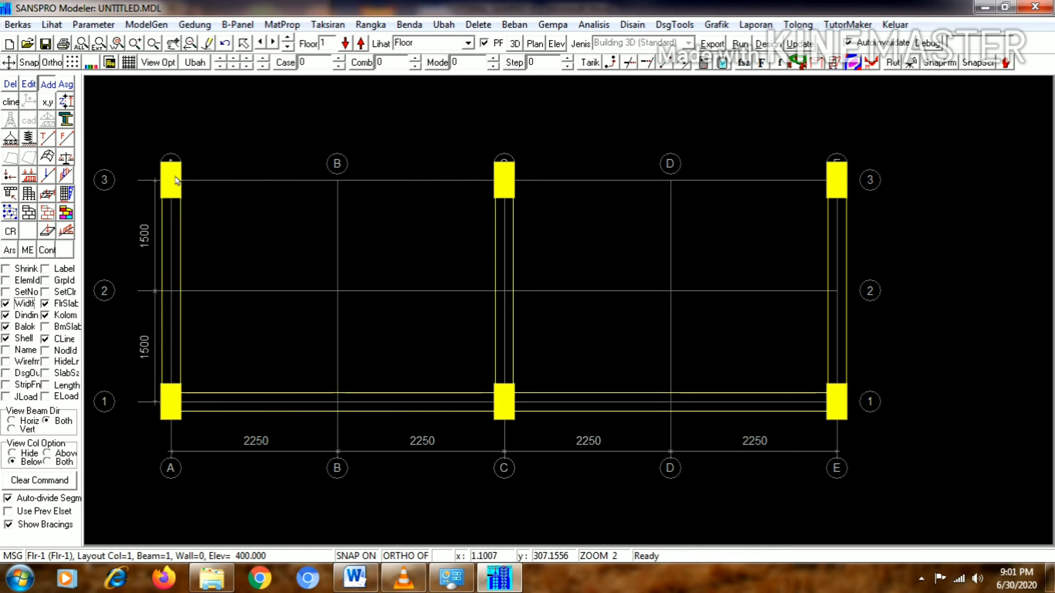
Add B1_25/40 beams along axis 3 from A to C and from C to E
{"action": "left_click", "coordinate": [172, 180]}
{"action": "left_click", "coordinate": [513, 179]}
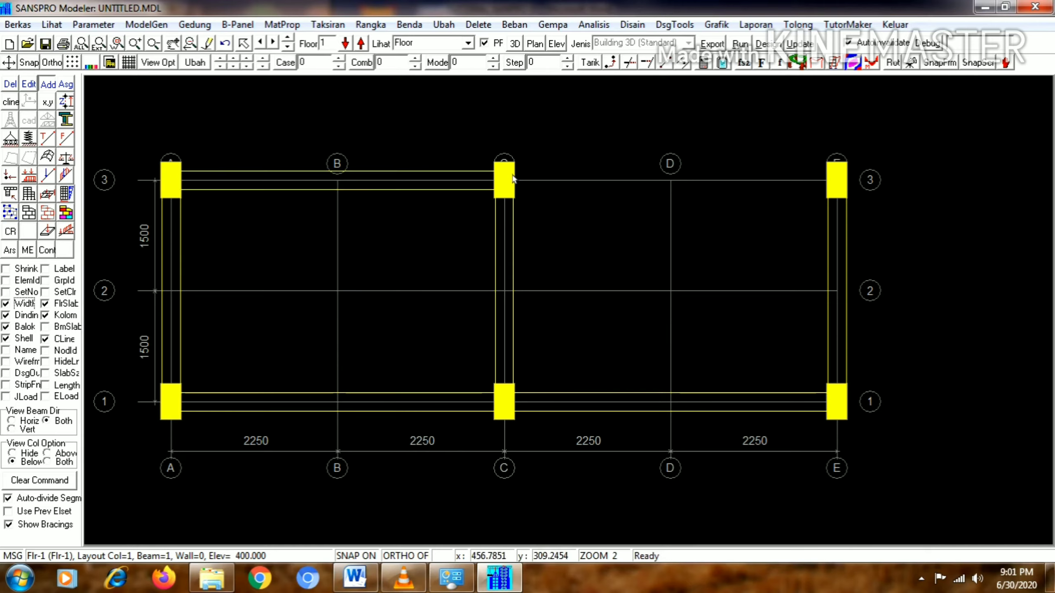
{"action": "left_click", "coordinate": [513, 179]}
{"action": "left_click", "coordinate": [836, 183]}
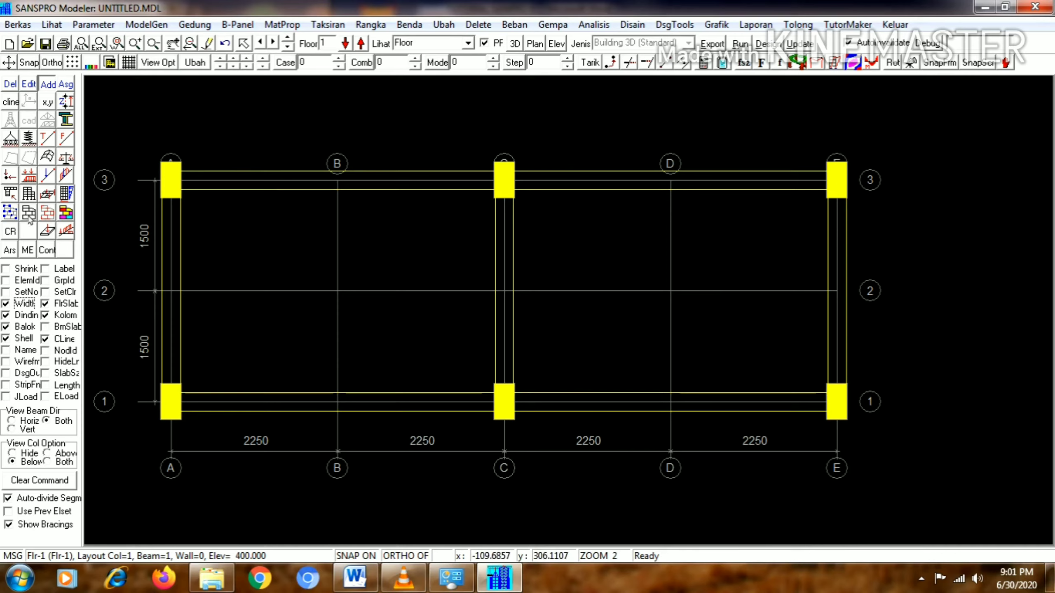
Add primary beams with elset B3_20/30 along axes B and D, each from axis 1 to axis 3
{"action": "left_click", "coordinate": [30, 219]}
{"action": "left_click", "coordinate": [48, 85]}
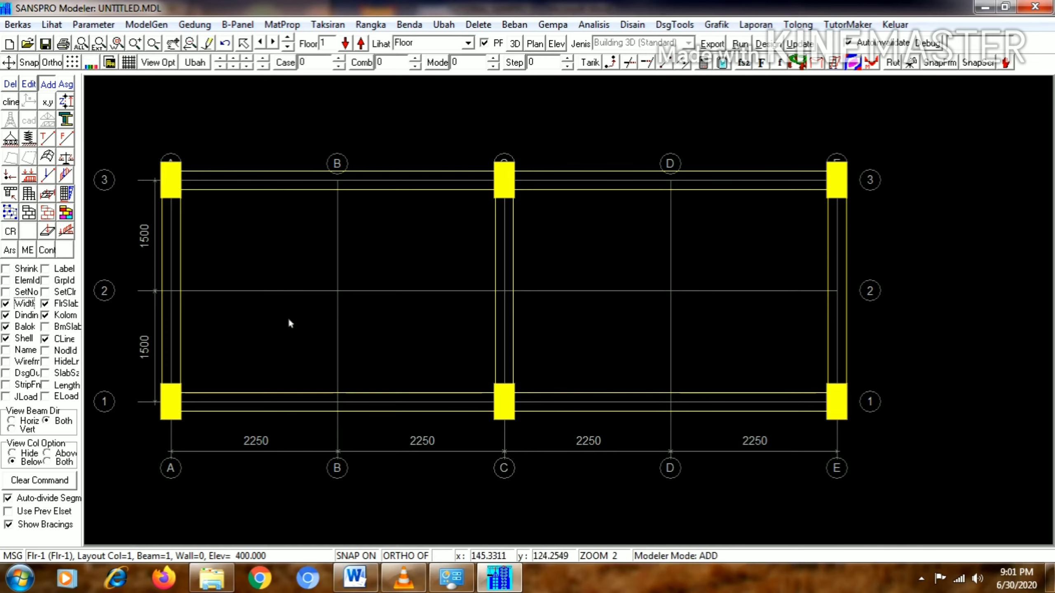
{"action": "left_click", "coordinate": [341, 406]}
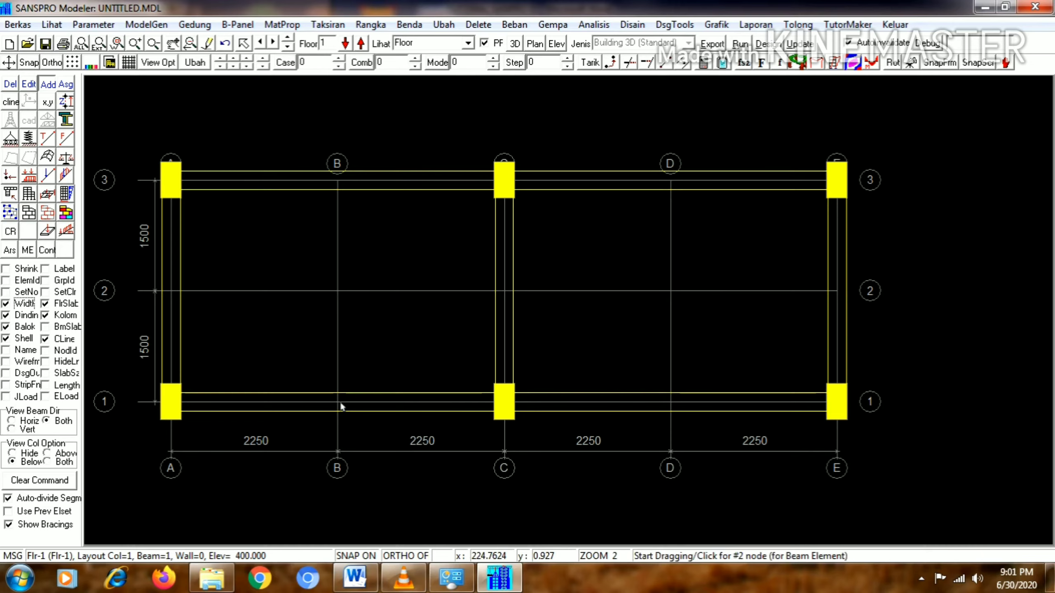
{"action": "left_click", "coordinate": [340, 183]}
{"action": "left_click", "coordinate": [417, 181]}
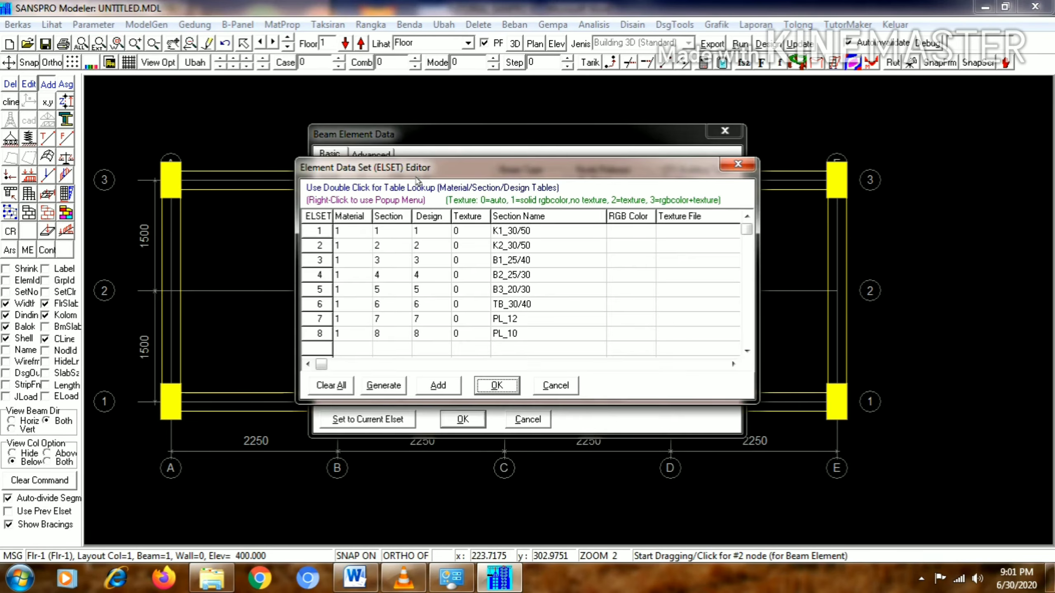
{"action": "left_click", "coordinate": [528, 293]}
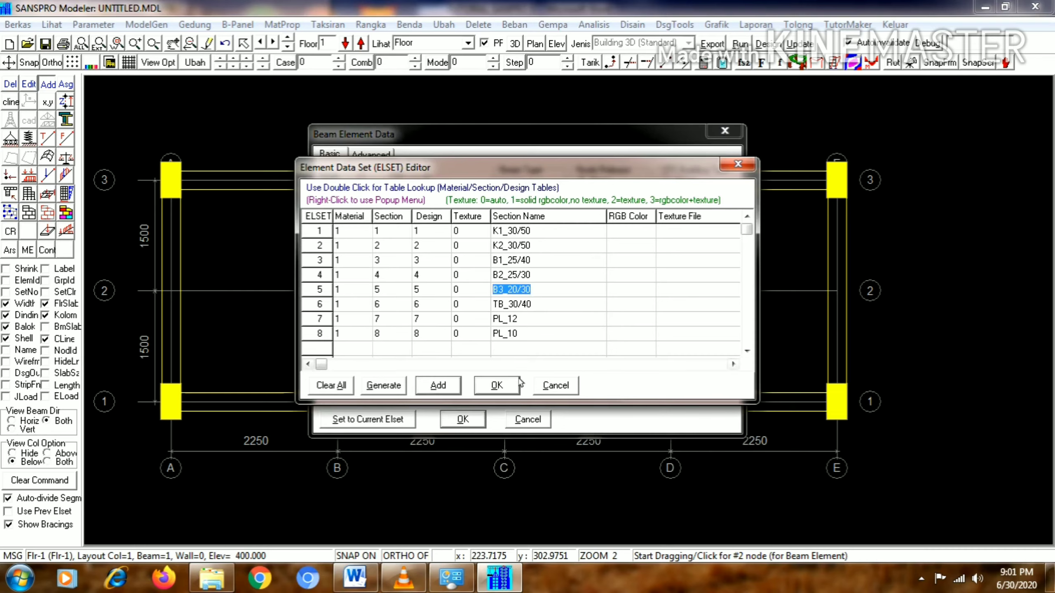
{"action": "left_click", "coordinate": [496, 385]}
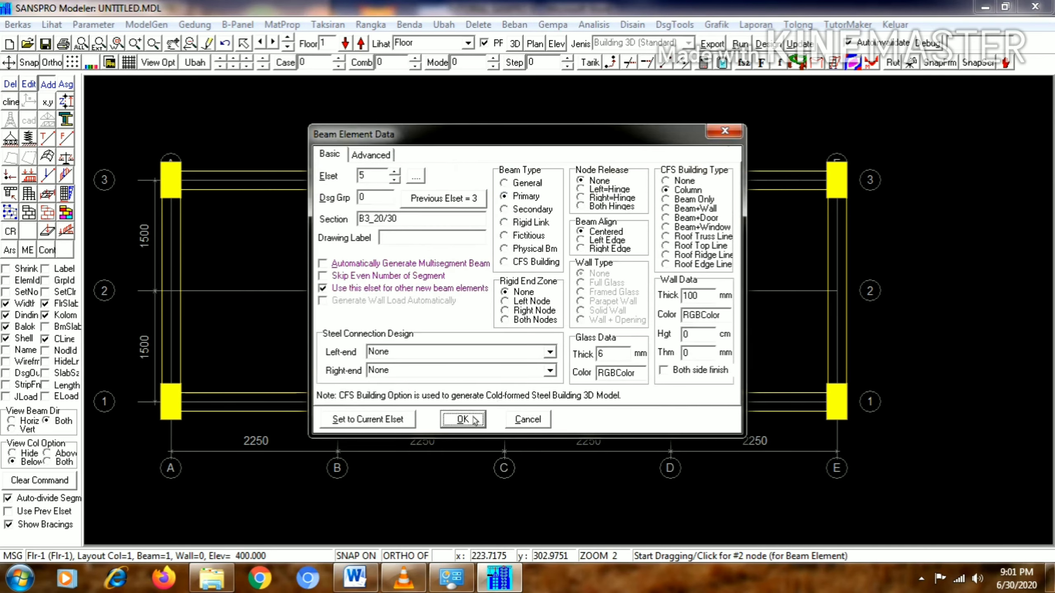
{"action": "left_click", "coordinate": [462, 419]}
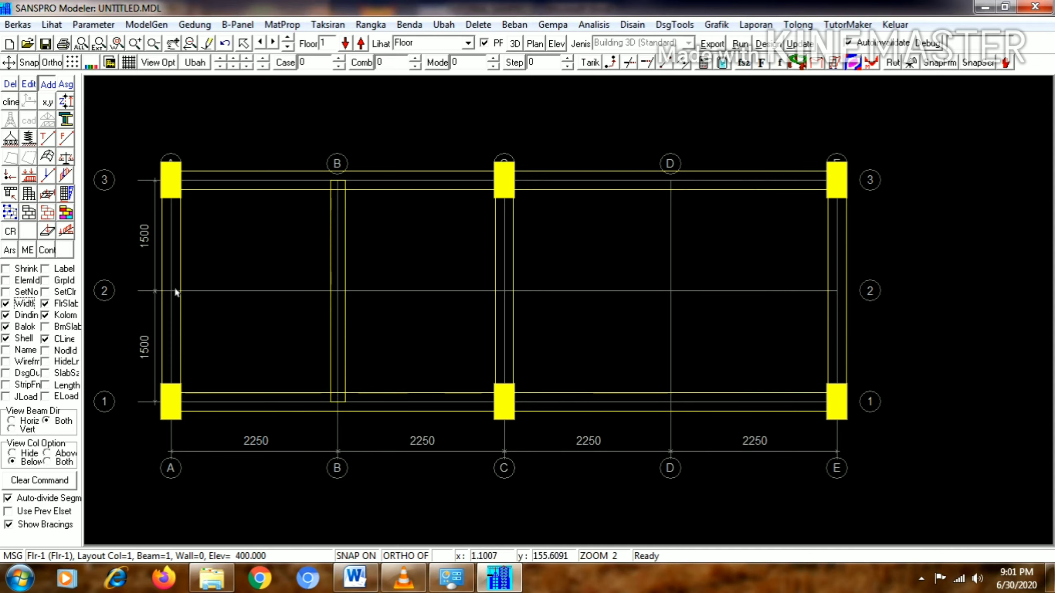
{"action": "left_click", "coordinate": [671, 402]}
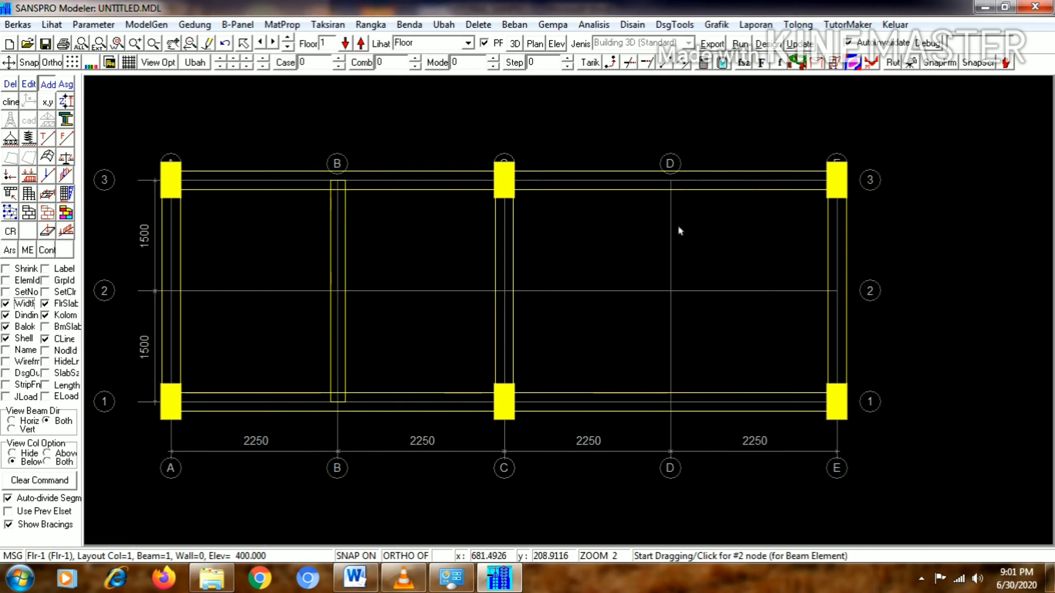
{"action": "left_click", "coordinate": [671, 178]}
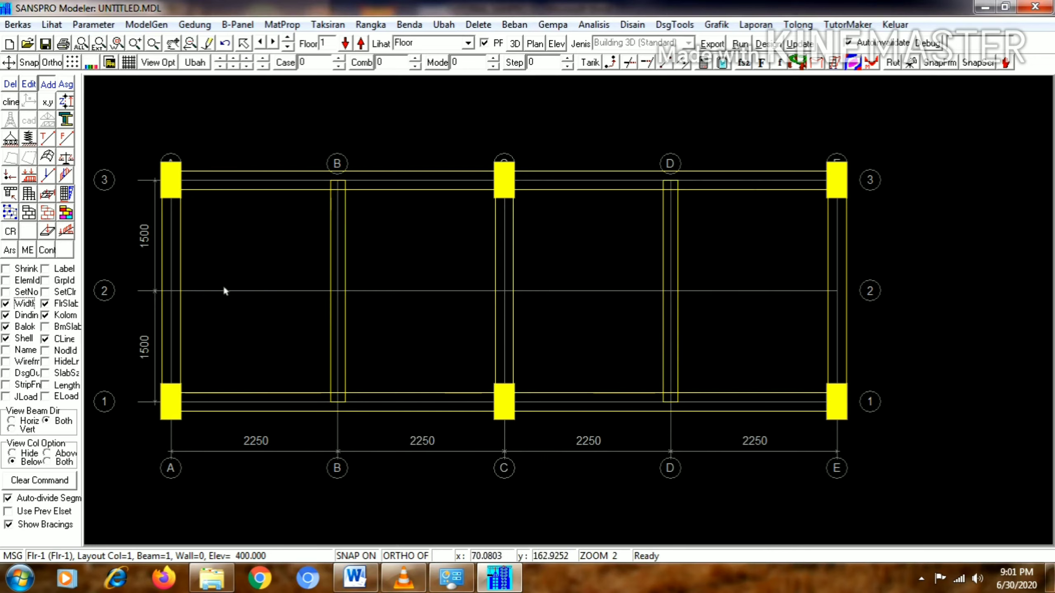
Add B3_20/30 beams along axis 2 from A to C and from C to E, accepting the second-beam confirmation for each
{"action": "left_click", "coordinate": [175, 295]}
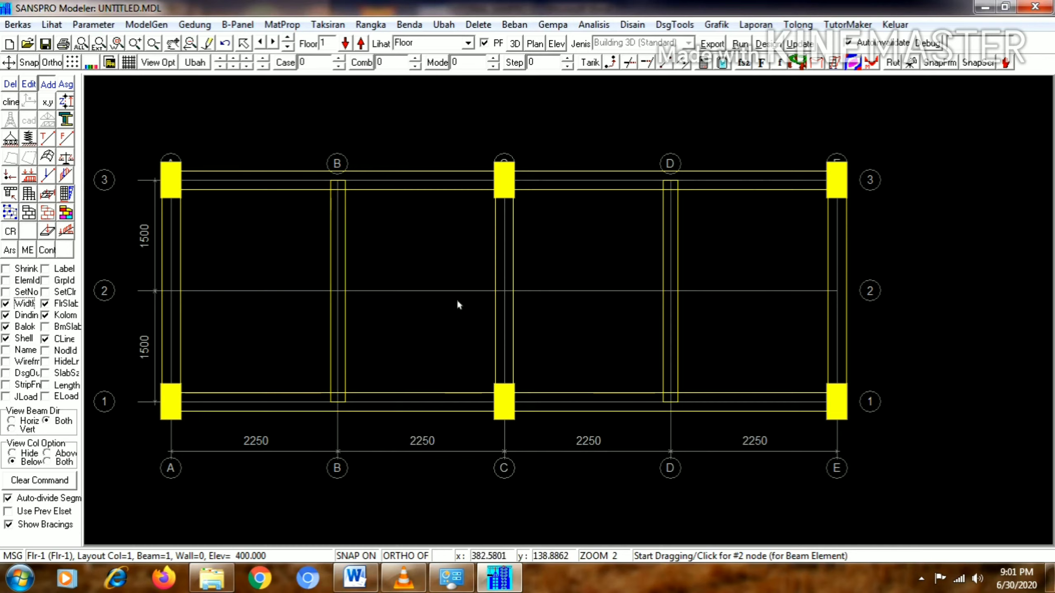
{"action": "left_click", "coordinate": [508, 294]}
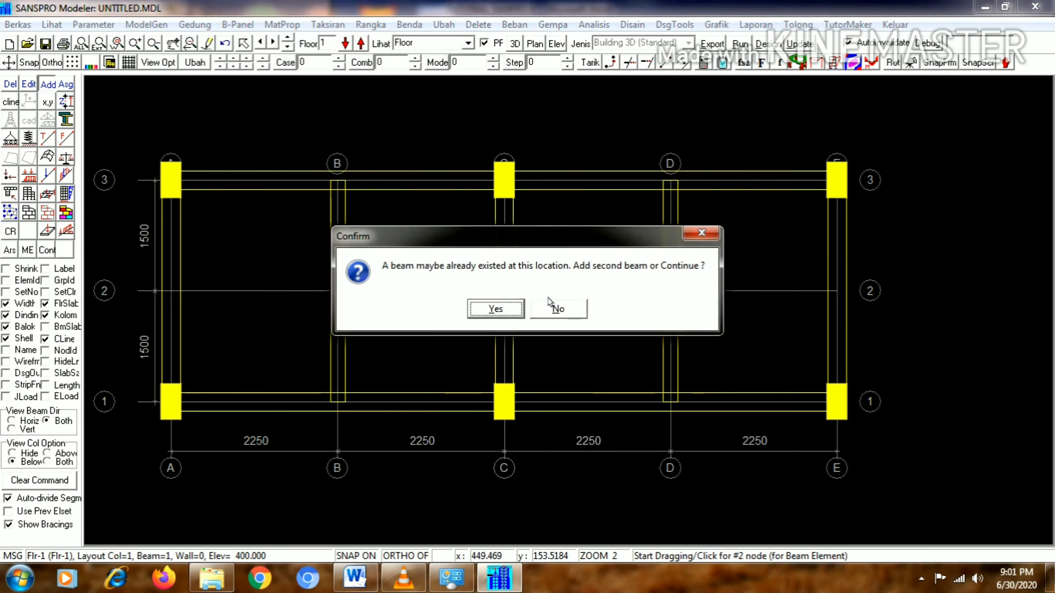
{"action": "left_click", "coordinate": [495, 311]}
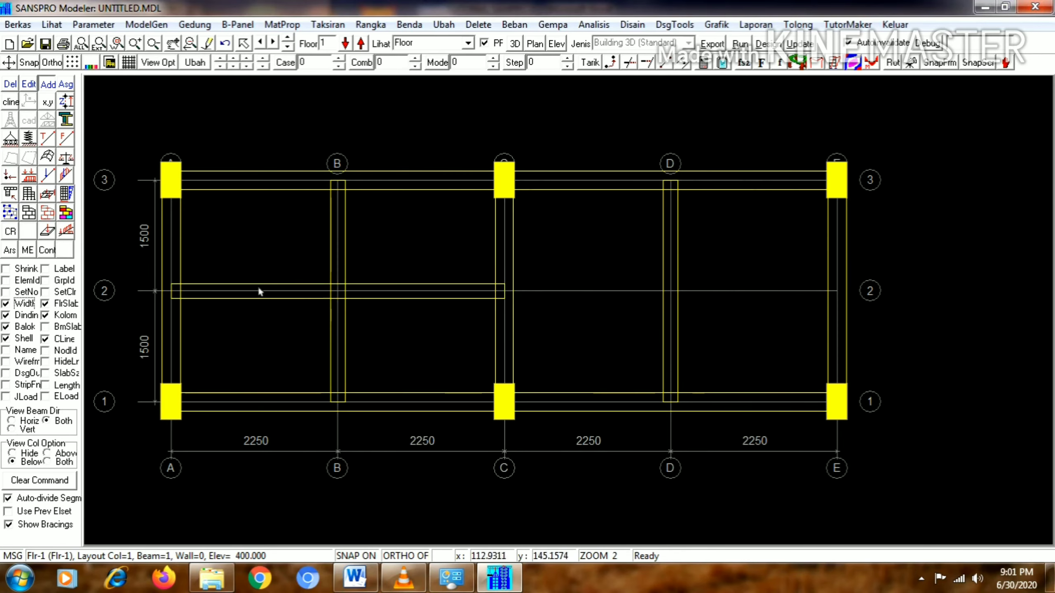
{"action": "left_click", "coordinate": [506, 291]}
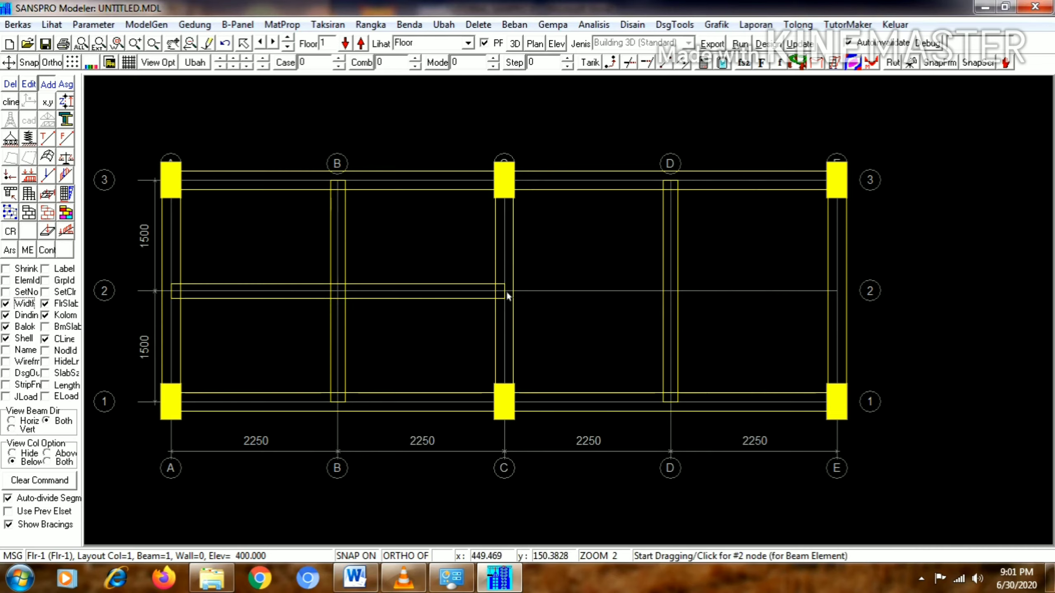
{"action": "left_click", "coordinate": [843, 290]}
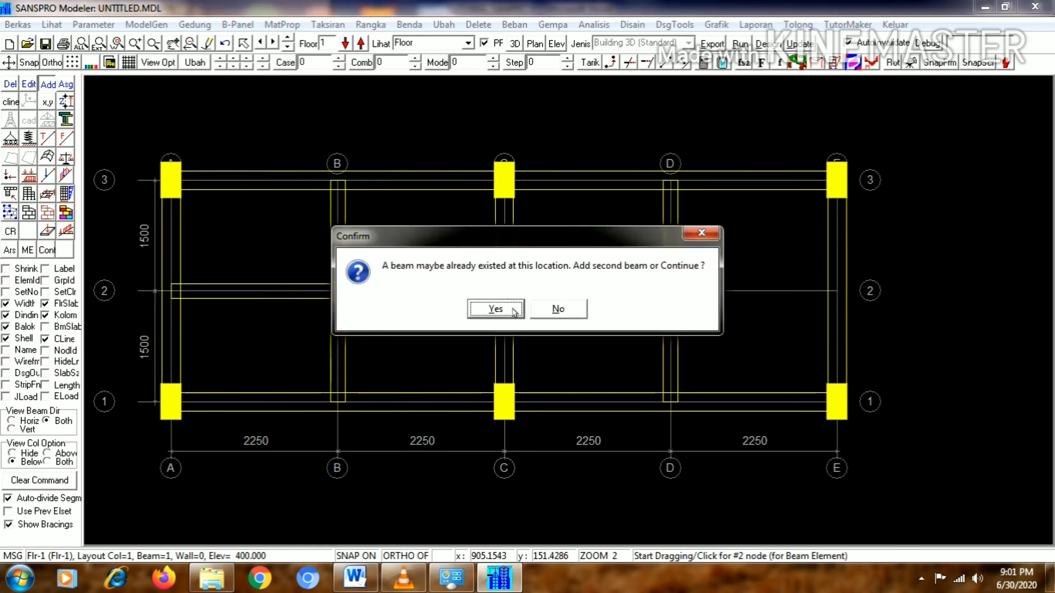
{"action": "left_click", "coordinate": [495, 310]}
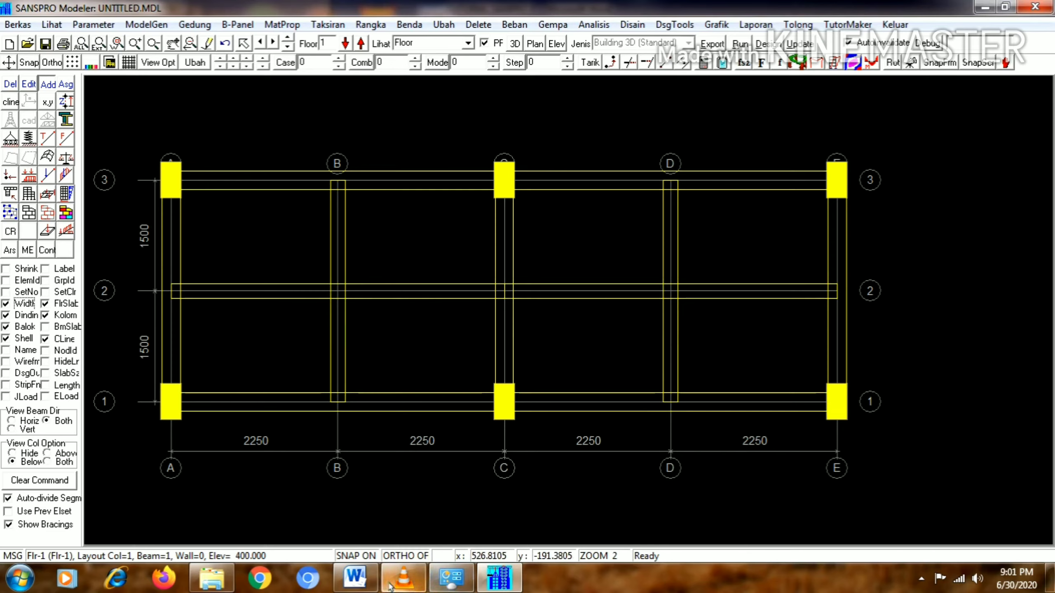
Check the plan and elevation sketch in the Word document, return to SANSPRO, and go up to floor 2
{"action": "left_click", "coordinate": [355, 579]}
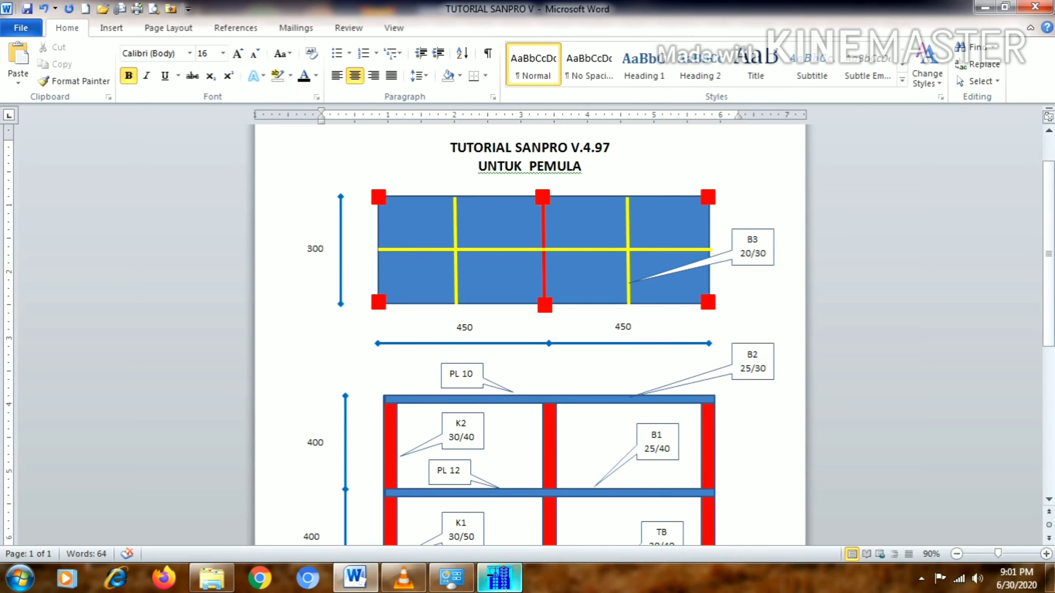
{"action": "left_click", "coordinate": [498, 578]}
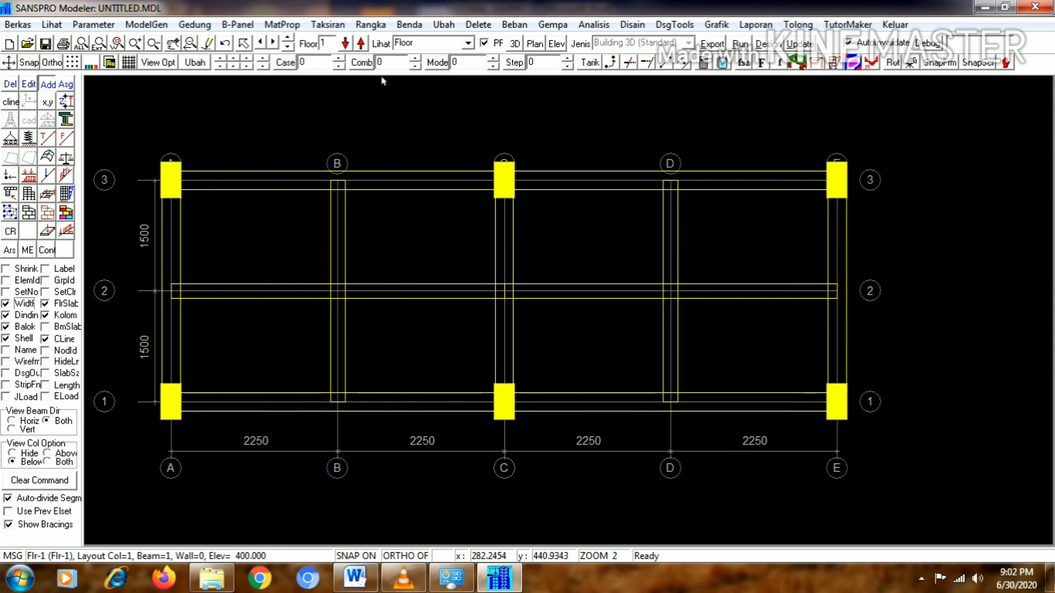
{"action": "left_click", "coordinate": [361, 43]}
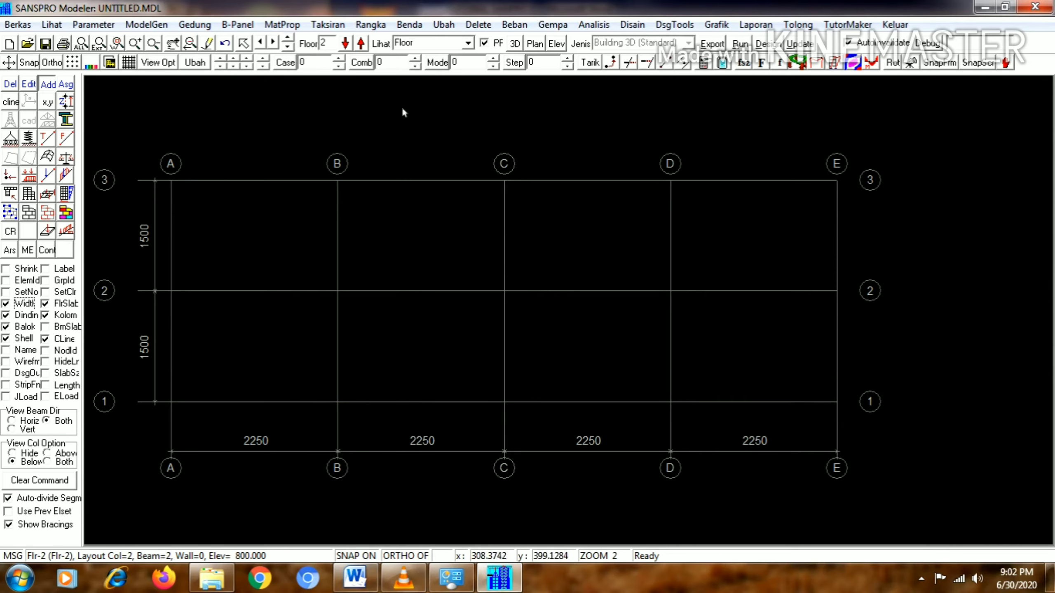
Add a primary K1_30/50 column with Alpha 90 degrees at grid intersection A-1 on floor 2
{"action": "left_click", "coordinate": [10, 212]}
{"action": "left_click", "coordinate": [48, 86]}
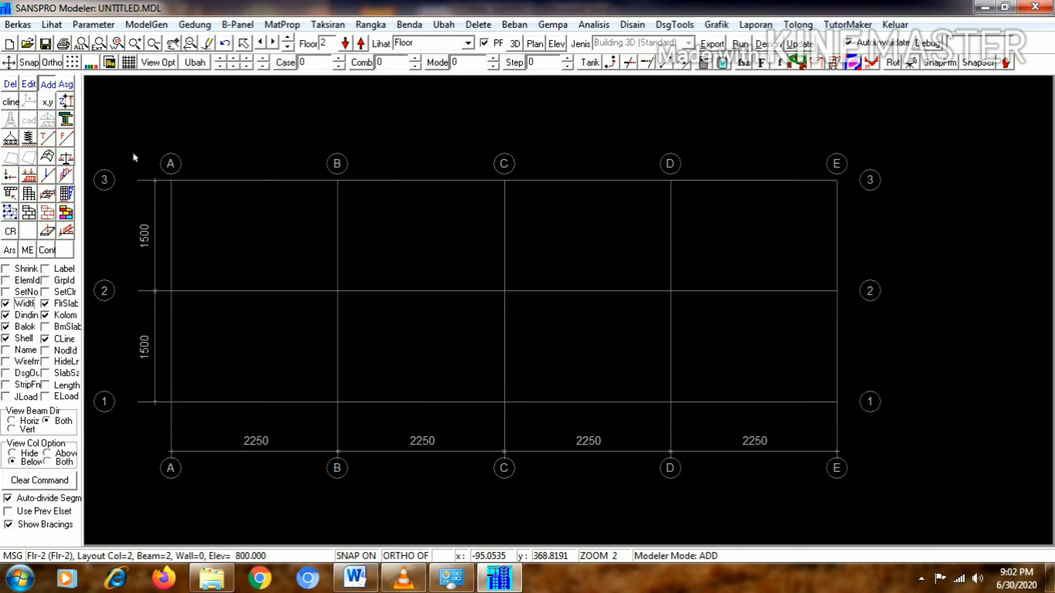
{"action": "left_click", "coordinate": [176, 401]}
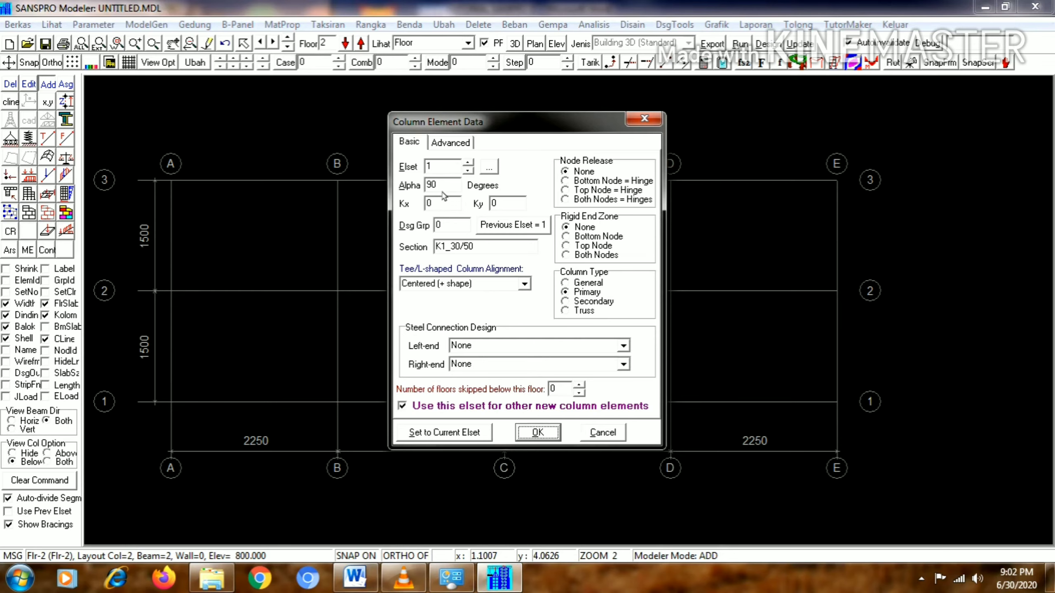
{"action": "left_click", "coordinate": [540, 440]}
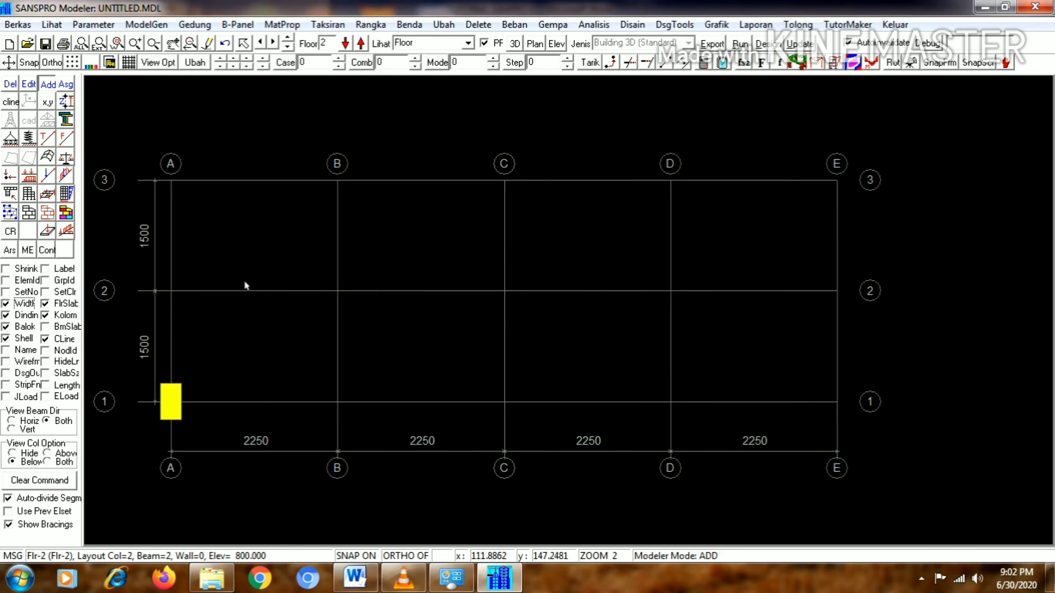
Add K1_30/50 columns with Alpha 90 at grid intersections A-3, C-1, C-3, E-1 and E-3 on floor 2
{"action": "left_click", "coordinate": [176, 182]}
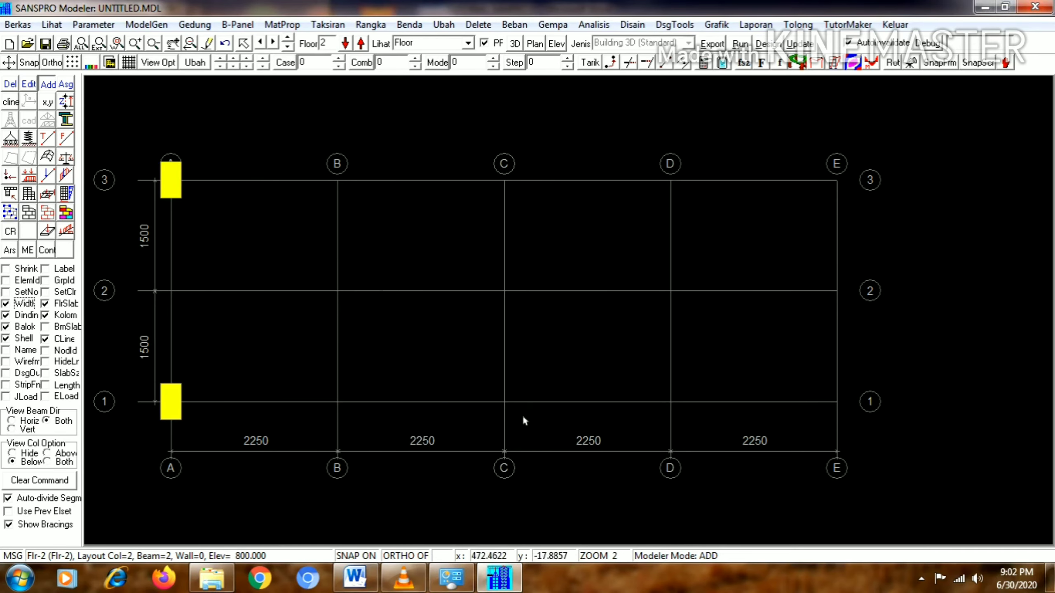
{"action": "left_click", "coordinate": [503, 401]}
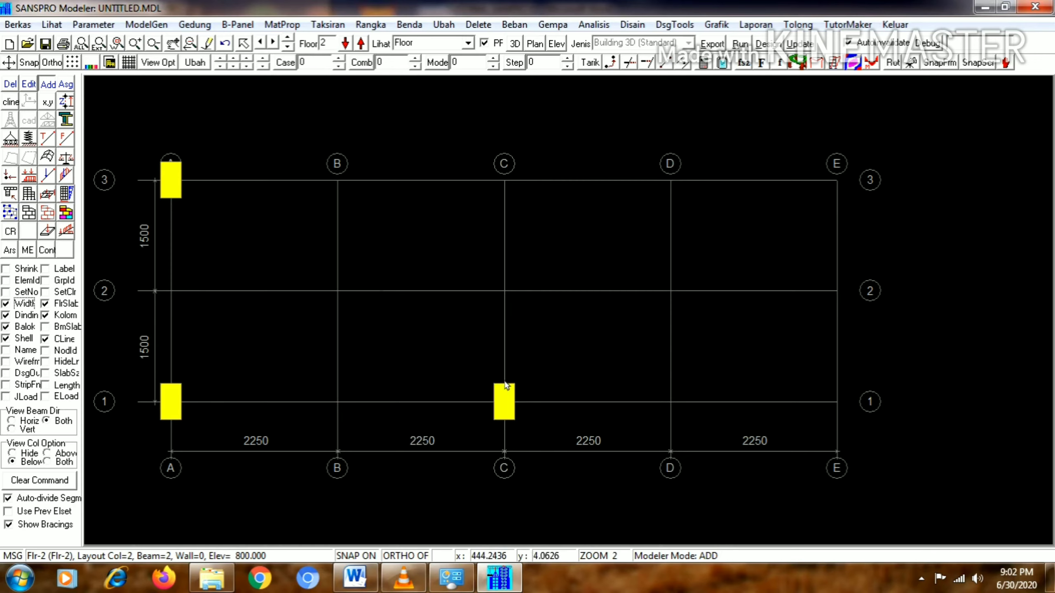
{"action": "left_click", "coordinate": [505, 181]}
{"action": "left_click", "coordinate": [837, 401]}
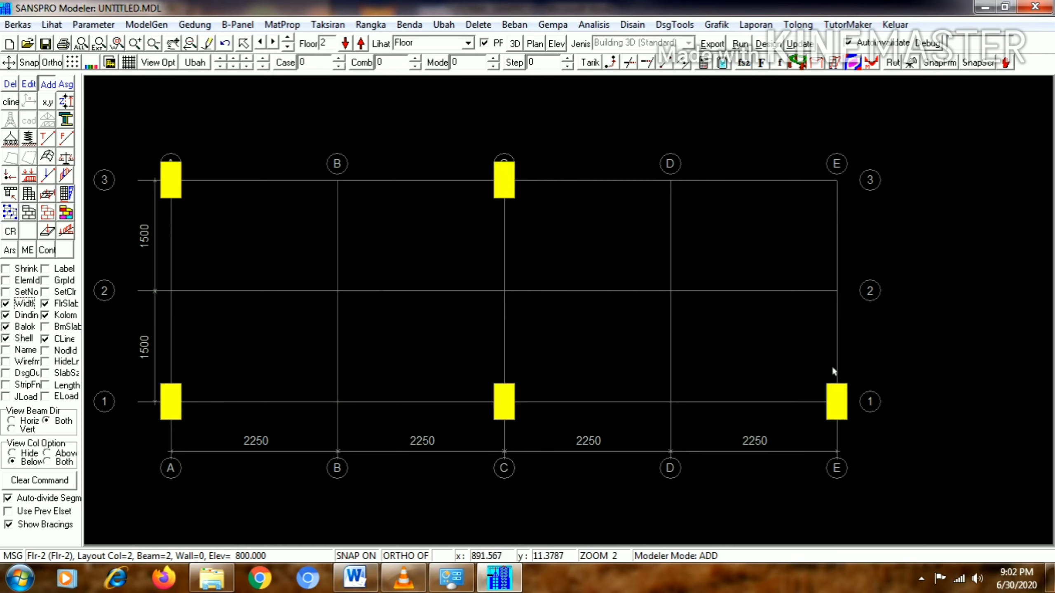
{"action": "left_click", "coordinate": [841, 189]}
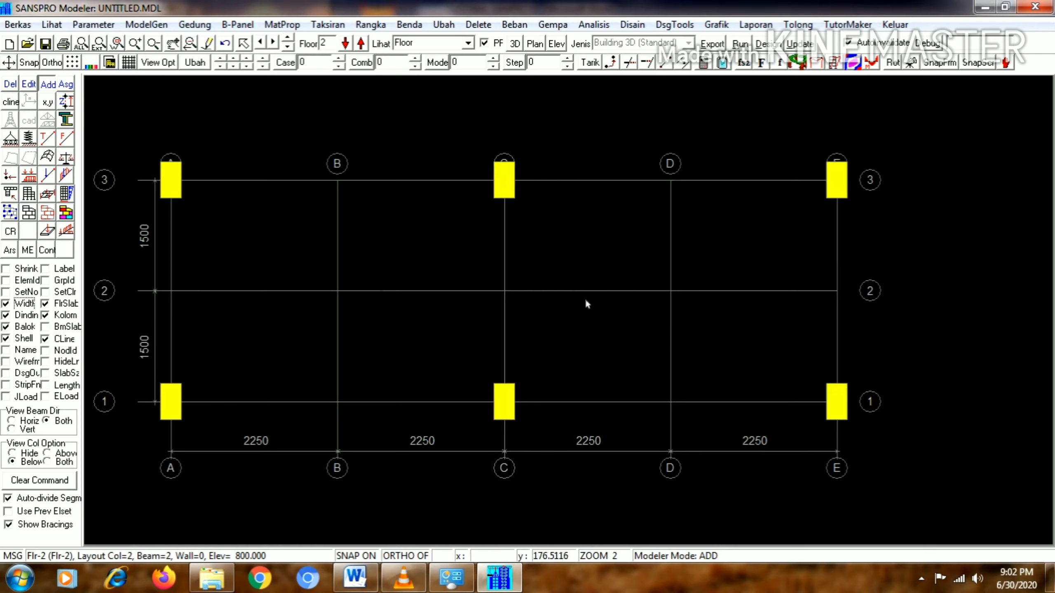
Add a primary B2_25/30 beam along axis 1 from A to C on floor 2
{"action": "left_click", "coordinate": [34, 218]}
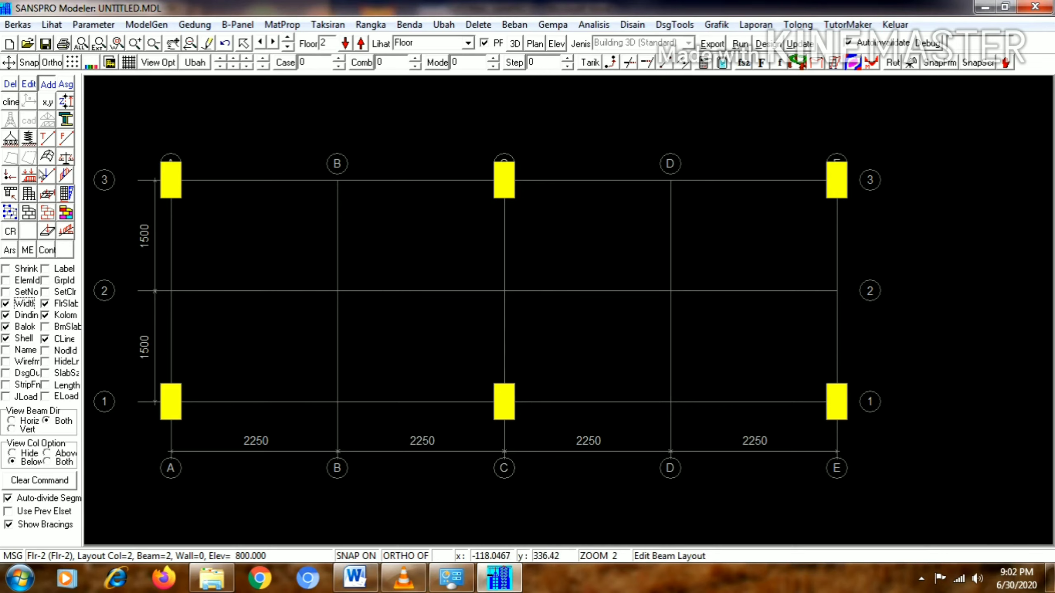
{"action": "left_click", "coordinate": [47, 87]}
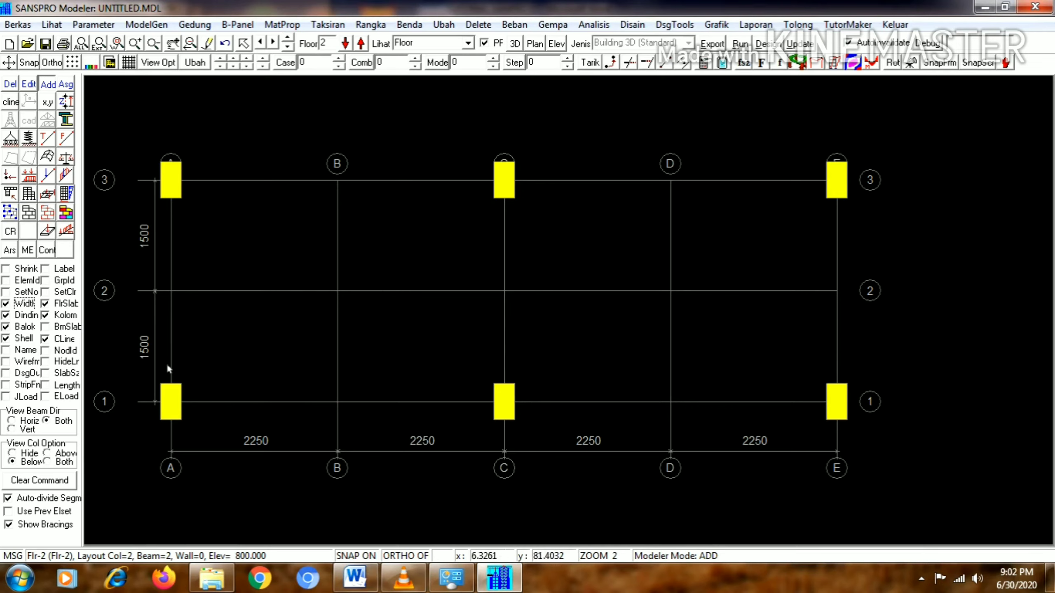
{"action": "left_click", "coordinate": [172, 403]}
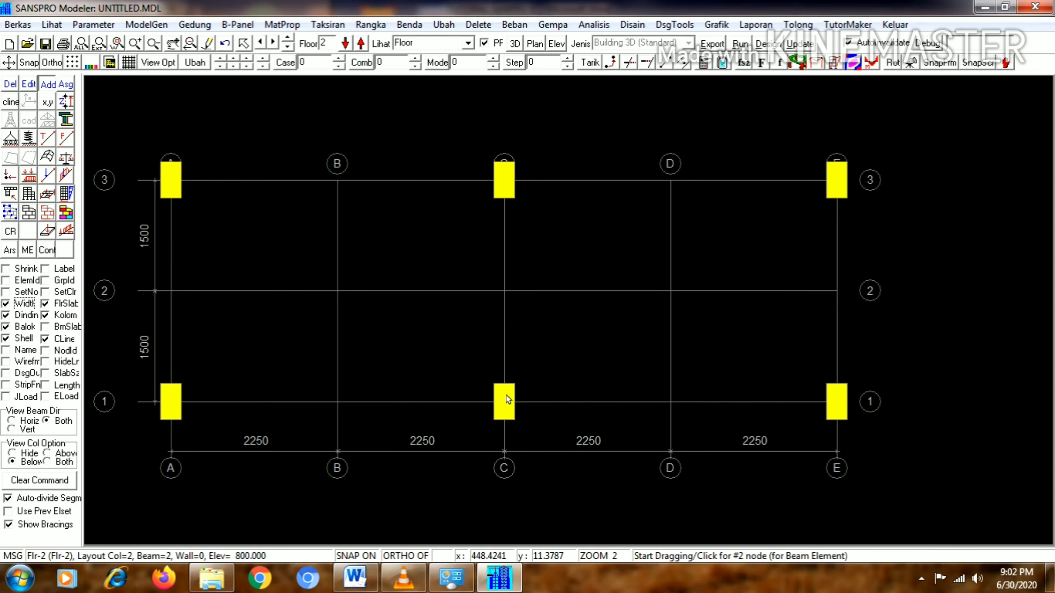
{"action": "left_click", "coordinate": [505, 400]}
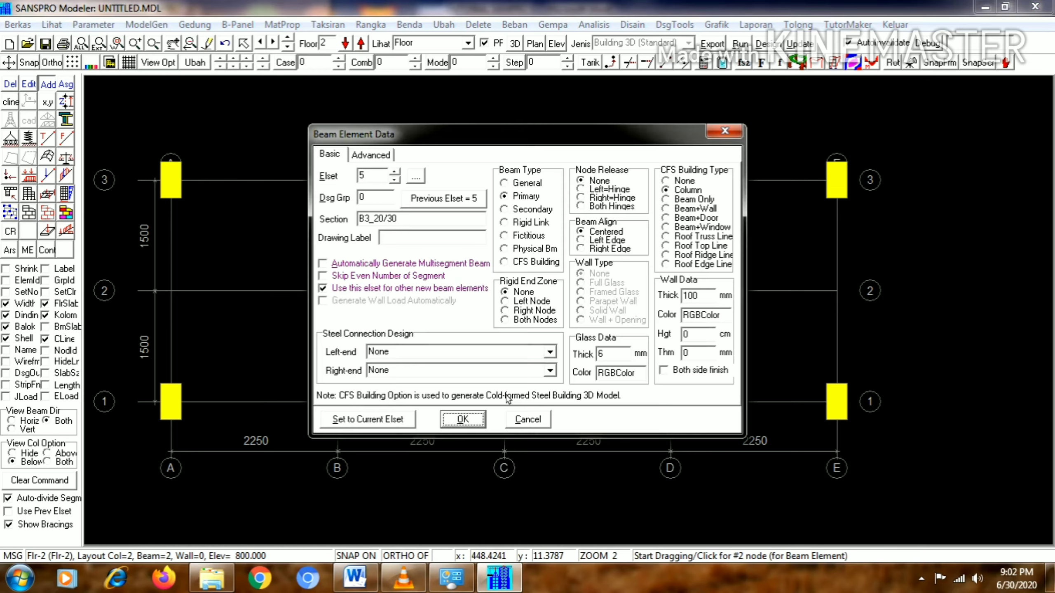
{"action": "left_click", "coordinate": [417, 177]}
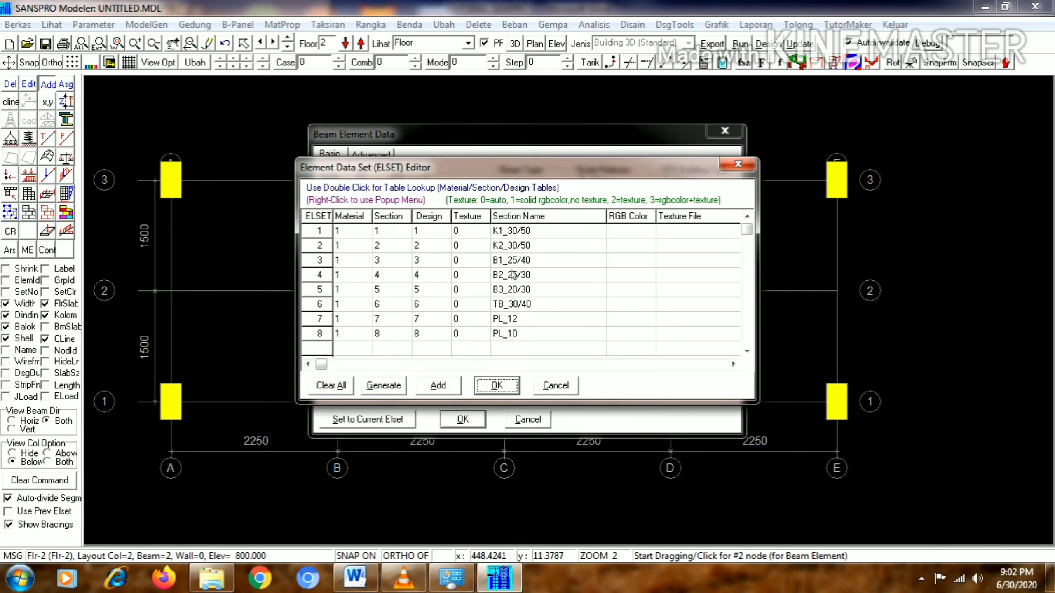
{"action": "left_click", "coordinate": [537, 279]}
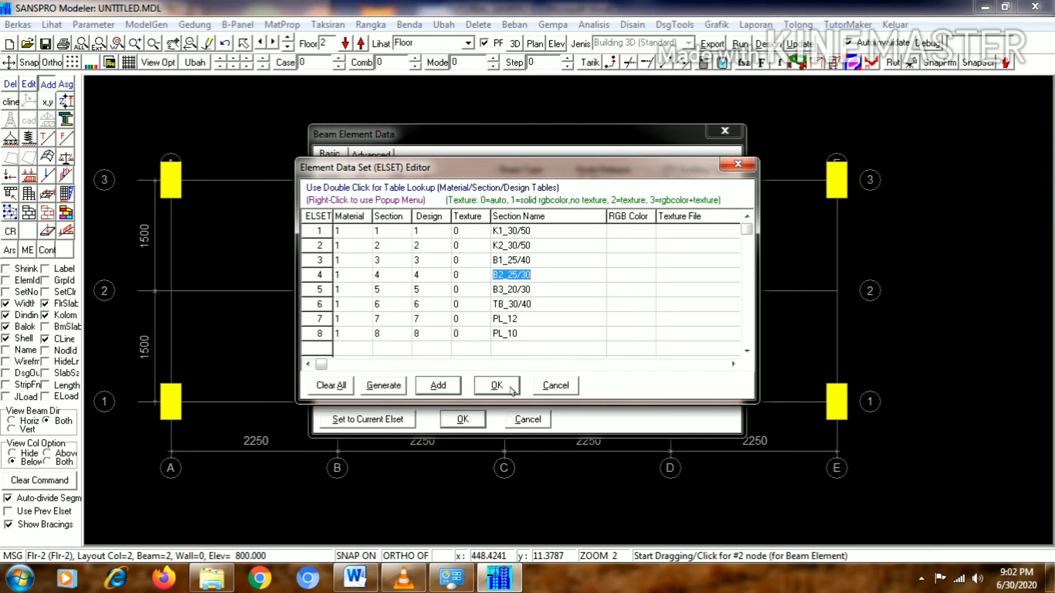
{"action": "left_click", "coordinate": [496, 385]}
{"action": "left_click", "coordinate": [465, 419]}
Add B2_25/30 beams on floor 2 along axis 1 from C to E and along axes E, C and A from 1 to 3
{"action": "left_click", "coordinate": [508, 398]}
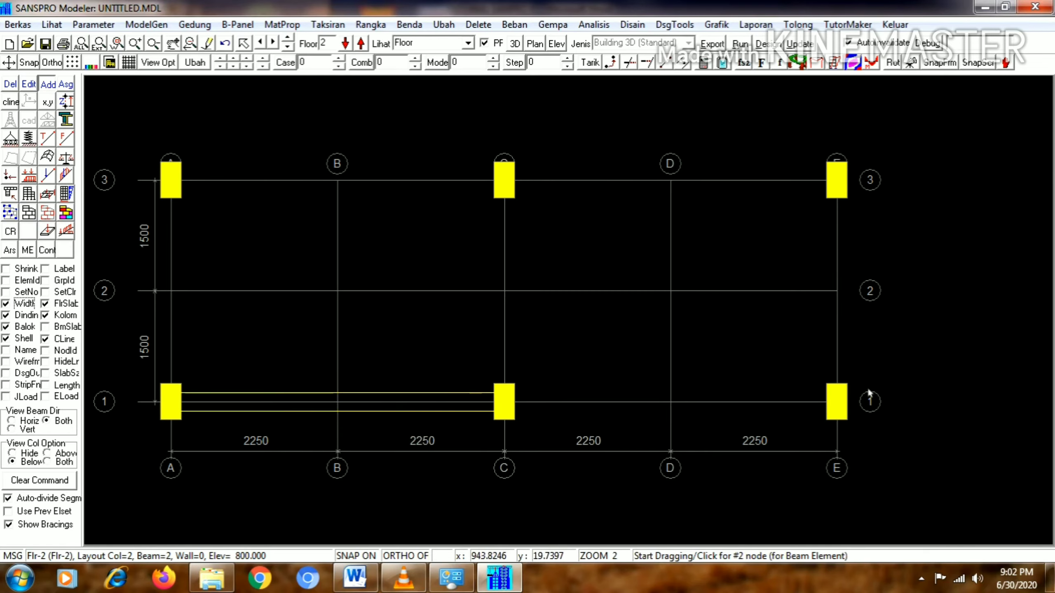
{"action": "left_click", "coordinate": [846, 399]}
{"action": "left_click", "coordinate": [839, 183]}
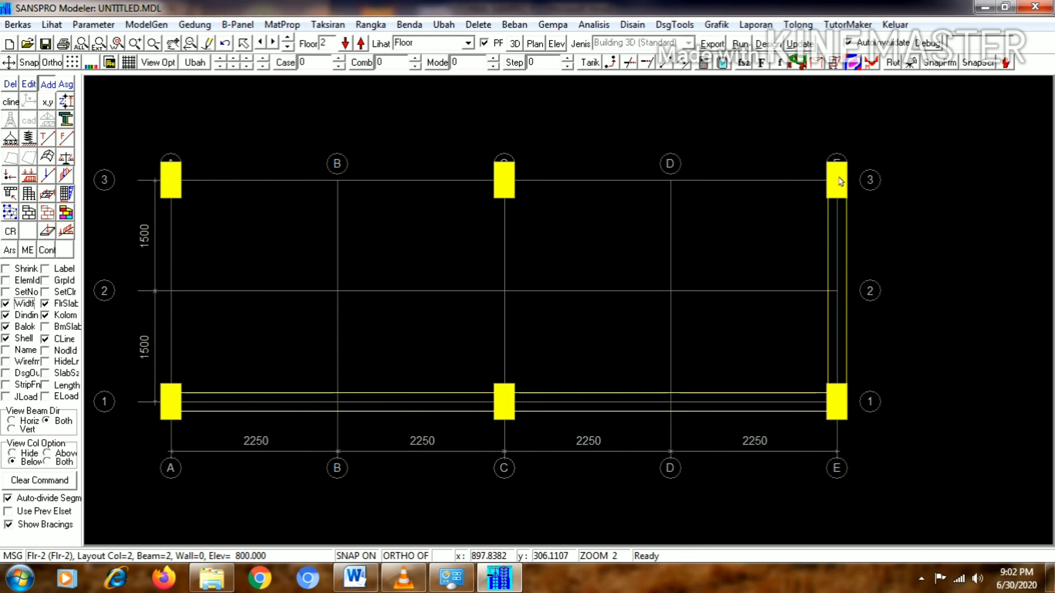
{"action": "left_click", "coordinate": [506, 397]}
{"action": "left_click", "coordinate": [511, 179]}
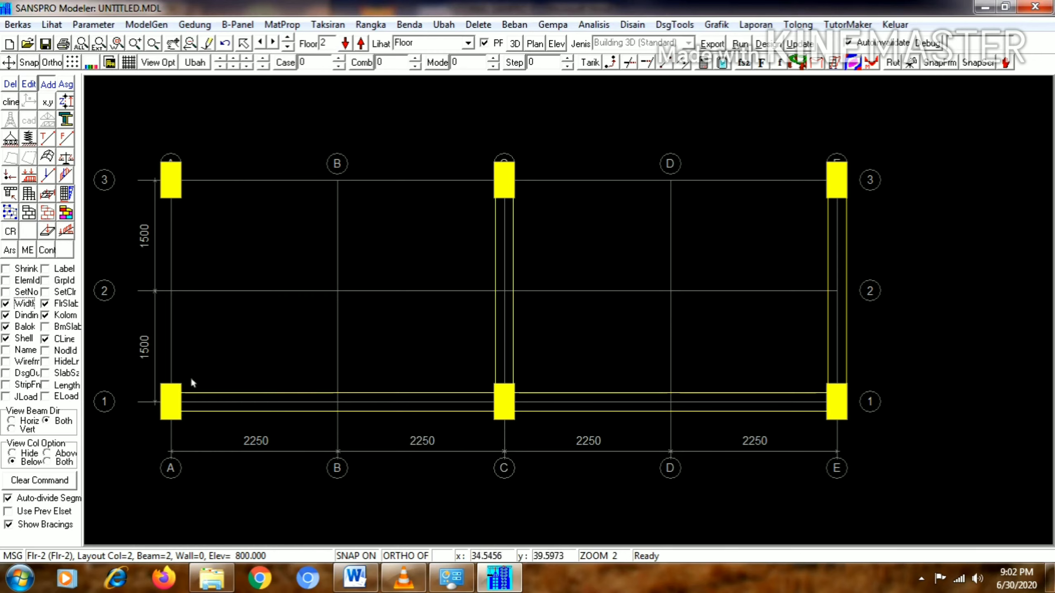
{"action": "left_click", "coordinate": [178, 405]}
{"action": "left_click", "coordinate": [173, 181]}
Add B2_25/30 beams along axis 3 from A to C and from C to E on floor 2
{"action": "left_click", "coordinate": [173, 182]}
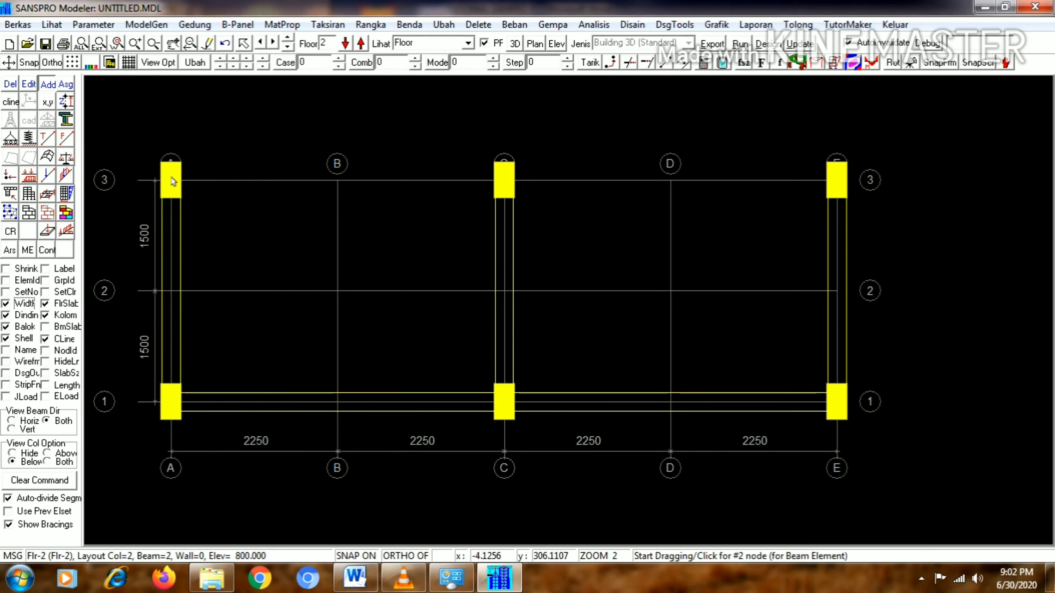
{"action": "left_click", "coordinate": [507, 189]}
{"action": "left_click", "coordinate": [507, 189]}
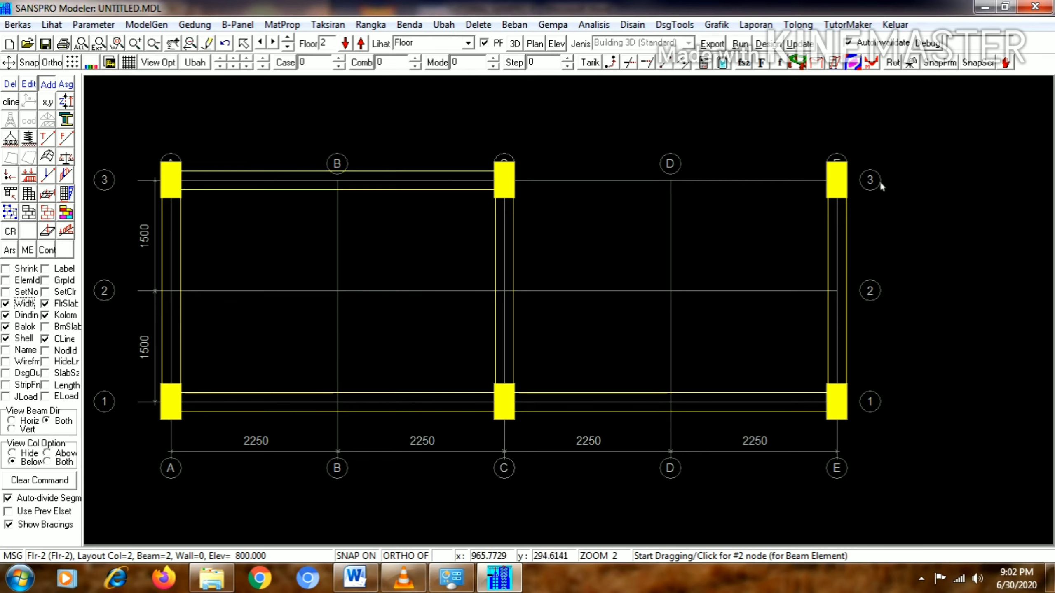
{"action": "left_click", "coordinate": [840, 183]}
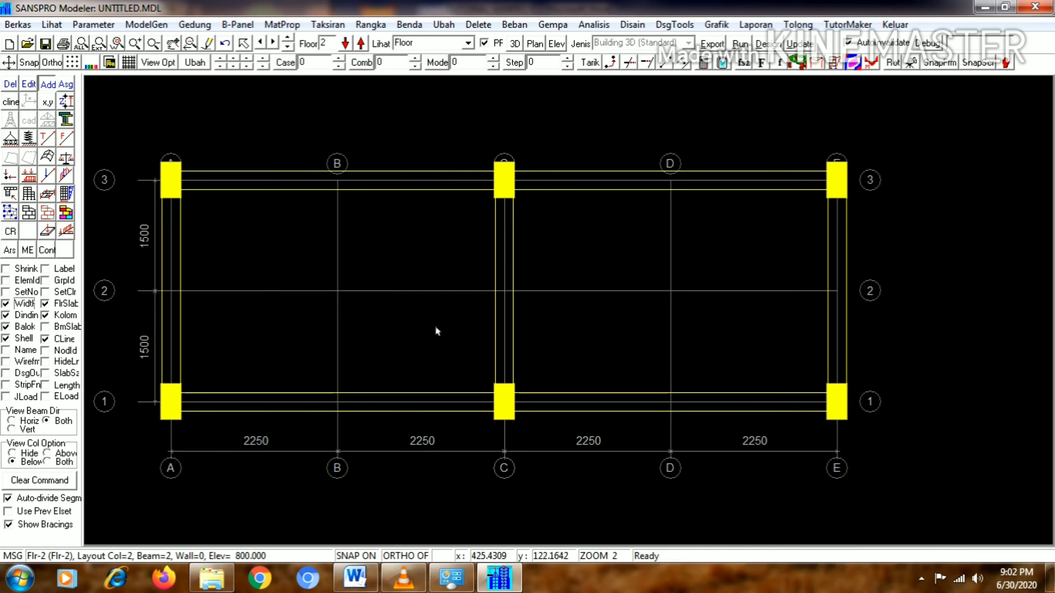
Add B3_20/30 beams along axes B and D from 1 to 3 on floor 2
{"action": "left_click", "coordinate": [32, 210]}
{"action": "left_click", "coordinate": [48, 85]}
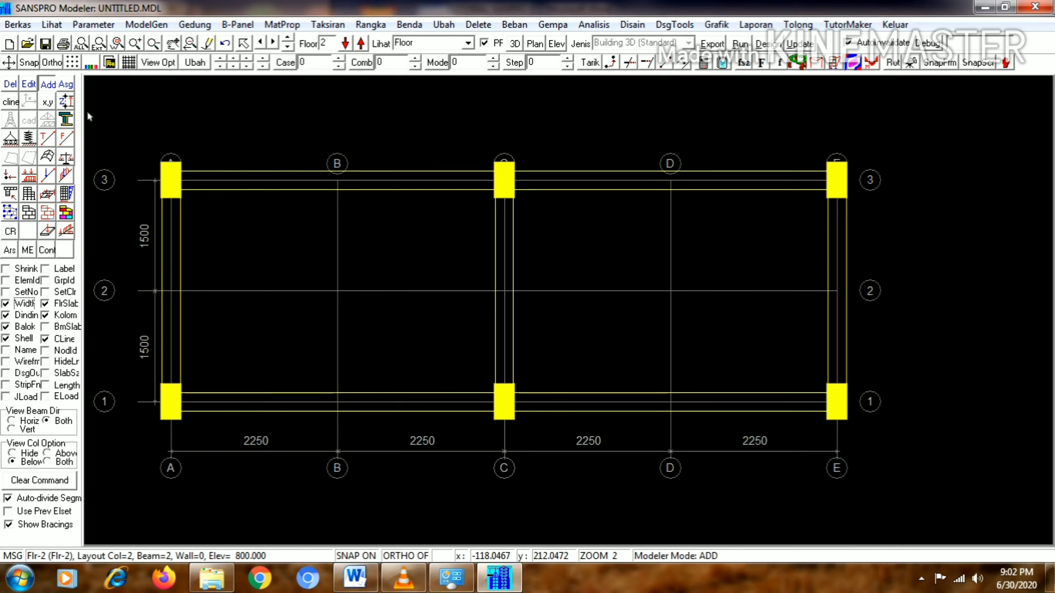
{"action": "left_click", "coordinate": [341, 399]}
{"action": "left_click", "coordinate": [339, 176]}
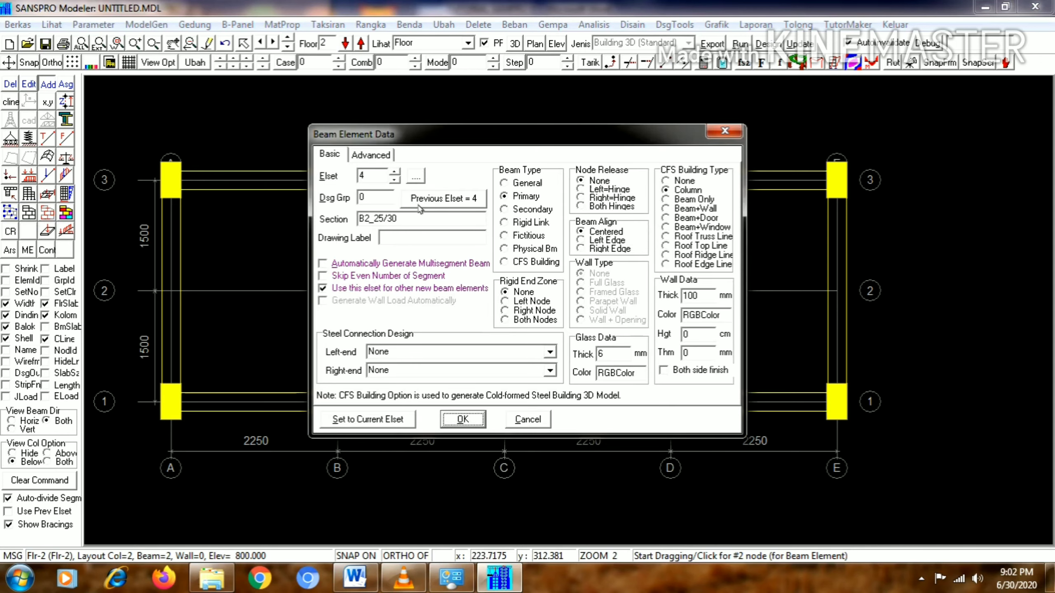
{"action": "left_click", "coordinate": [416, 178]}
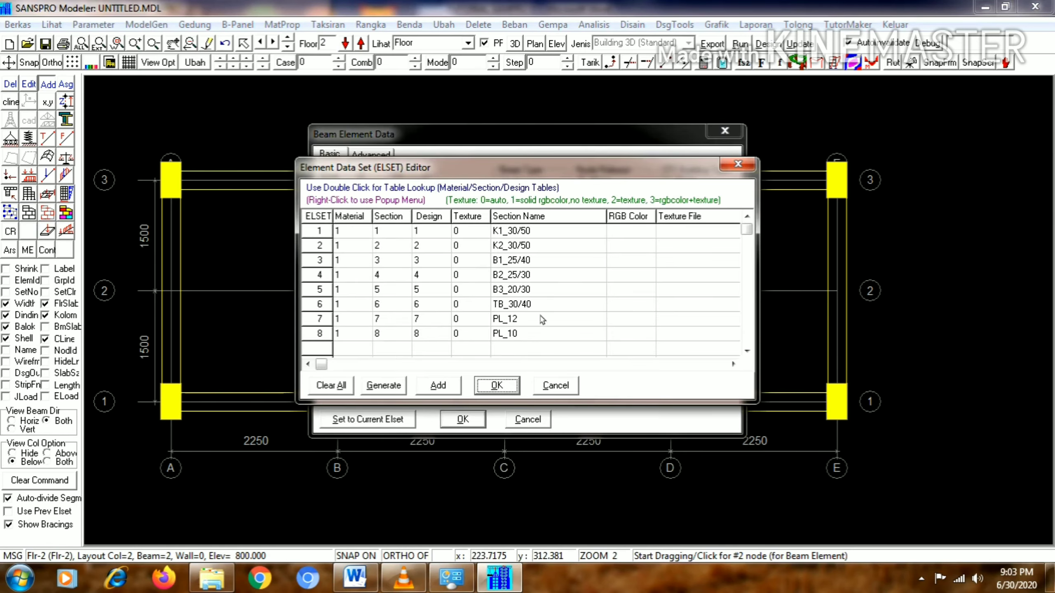
{"action": "left_click", "coordinate": [515, 290]}
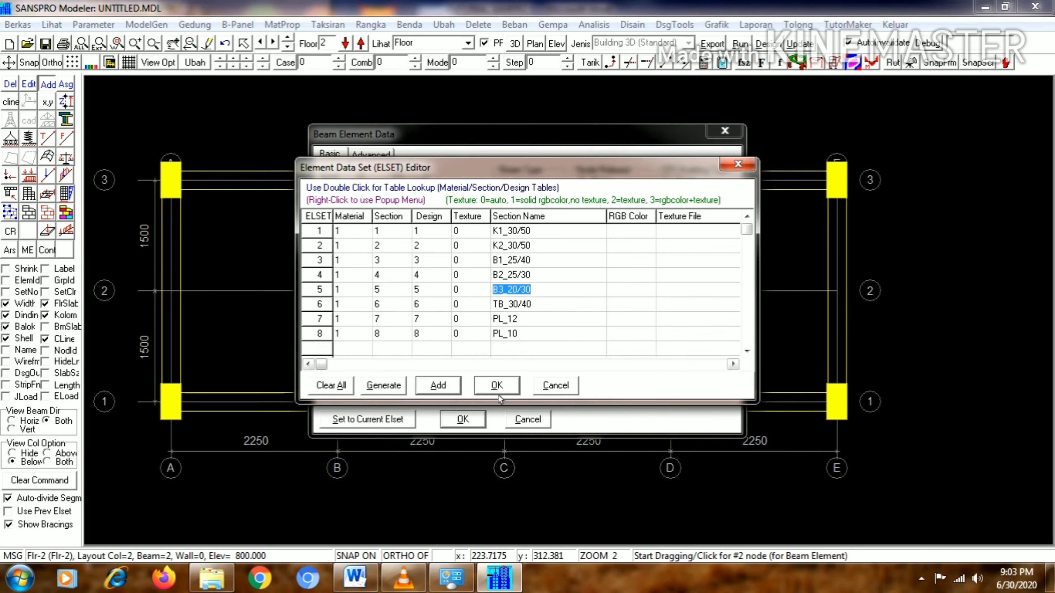
{"action": "left_click", "coordinate": [497, 385]}
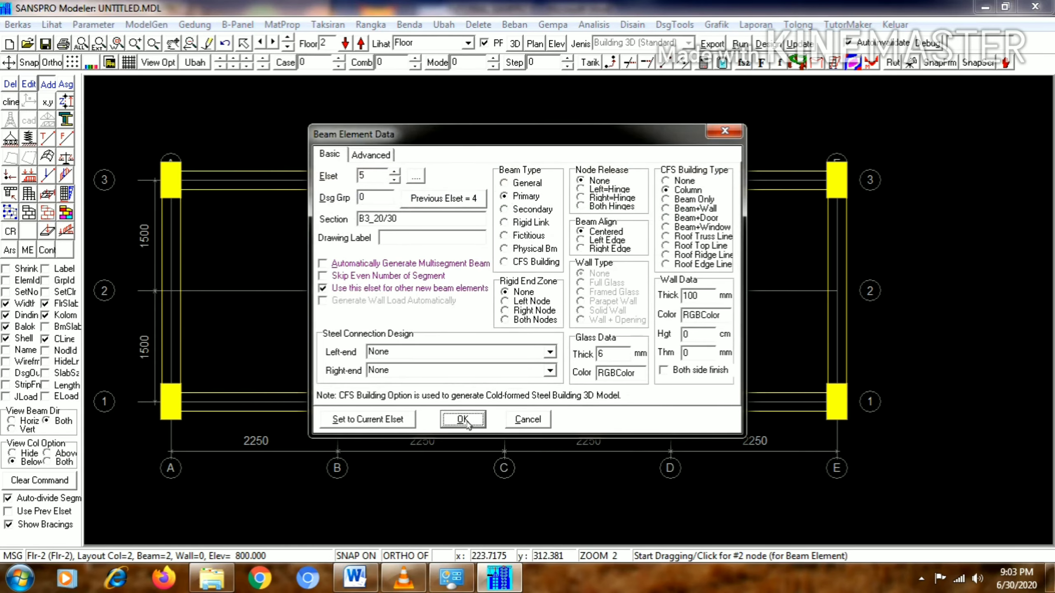
{"action": "left_click", "coordinate": [463, 420]}
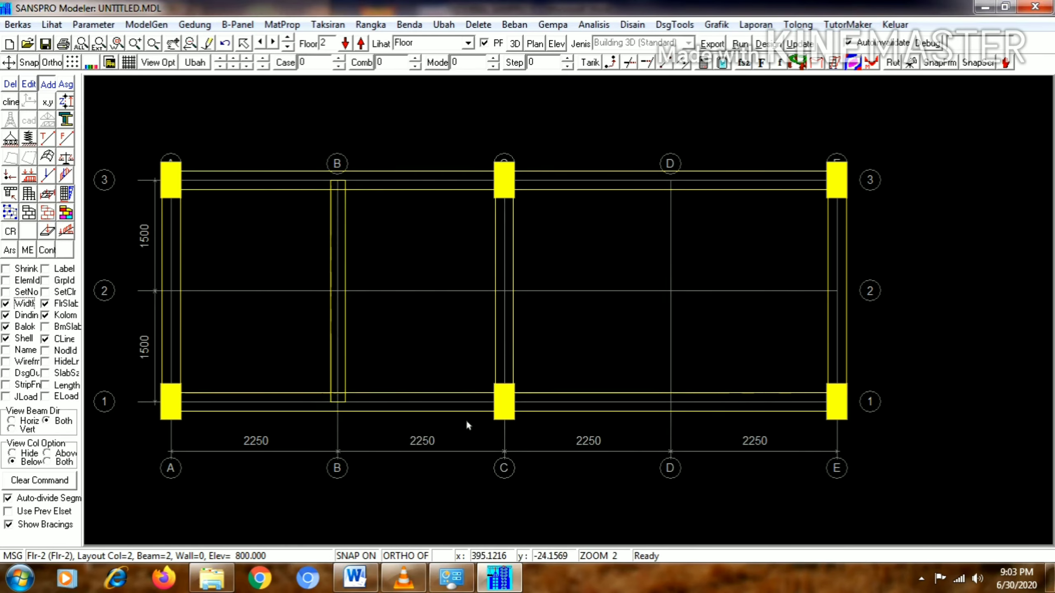
{"action": "left_click", "coordinate": [673, 404]}
{"action": "left_click", "coordinate": [675, 185]}
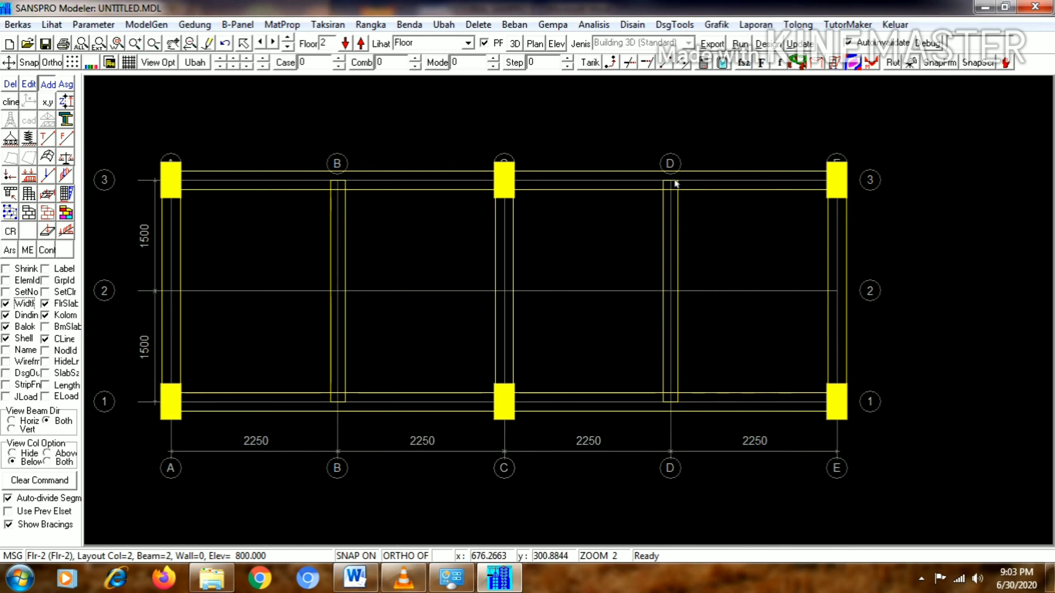
Add B3_20/30 beams along axis 2 from A to C and C to E on floor 2, accepting each second-beam confirmation
{"action": "left_click", "coordinate": [173, 288]}
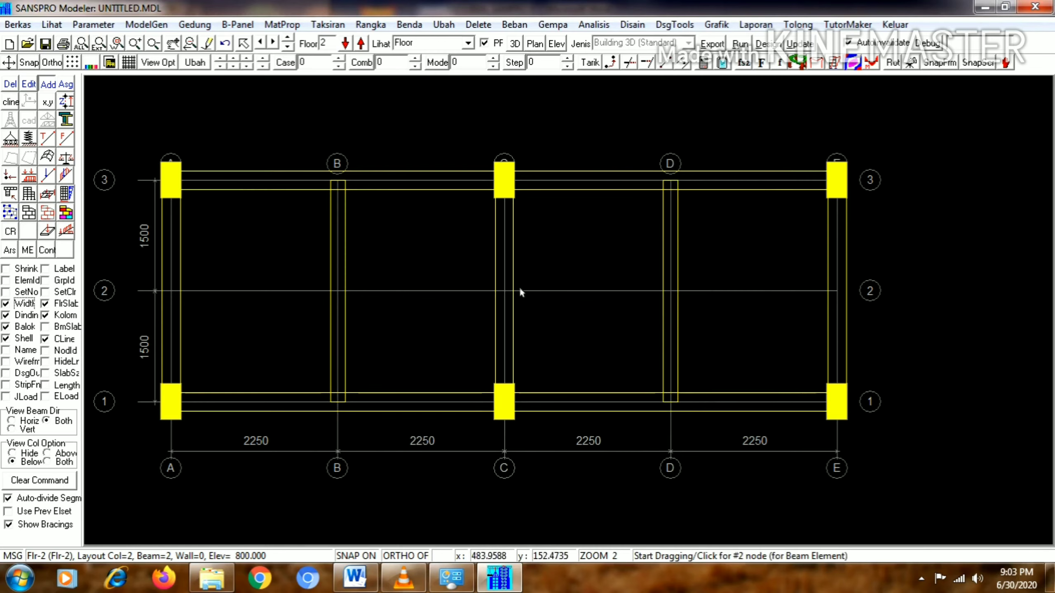
{"action": "left_click", "coordinate": [507, 291]}
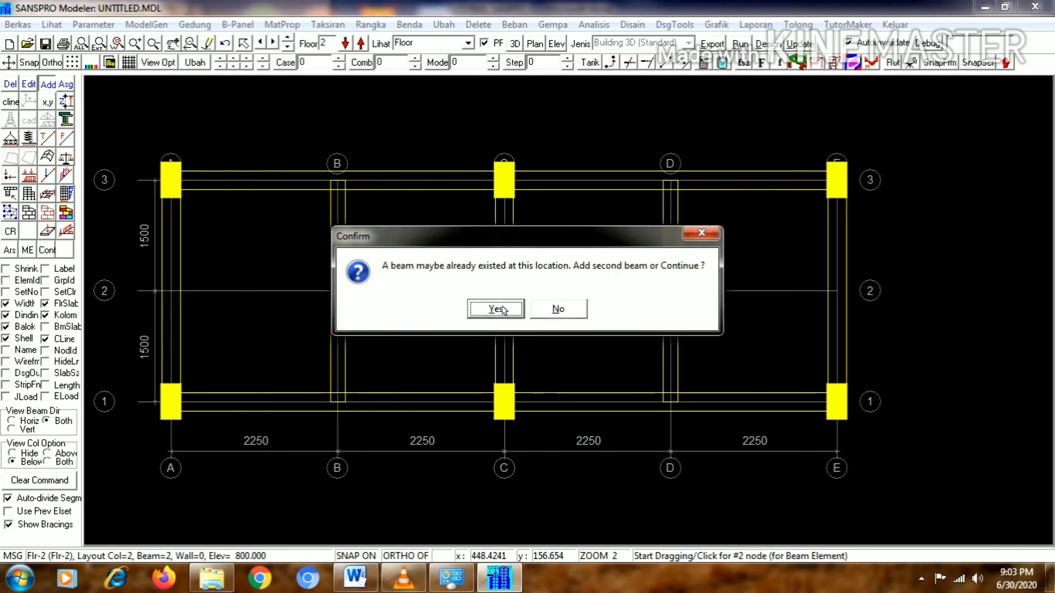
{"action": "left_click", "coordinate": [504, 309]}
{"action": "left_click", "coordinate": [504, 293]}
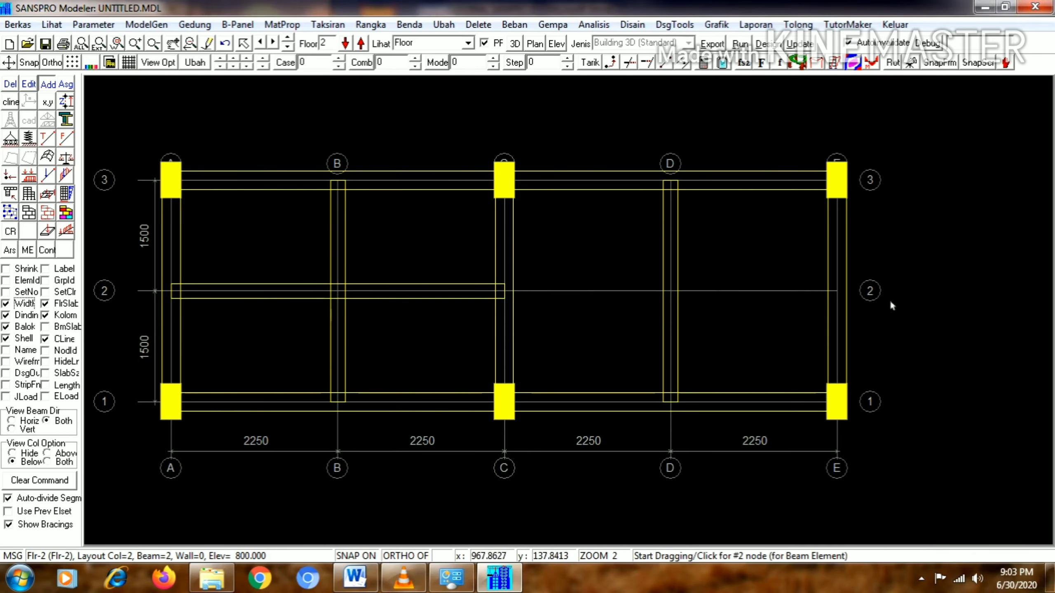
{"action": "left_click", "coordinate": [839, 291]}
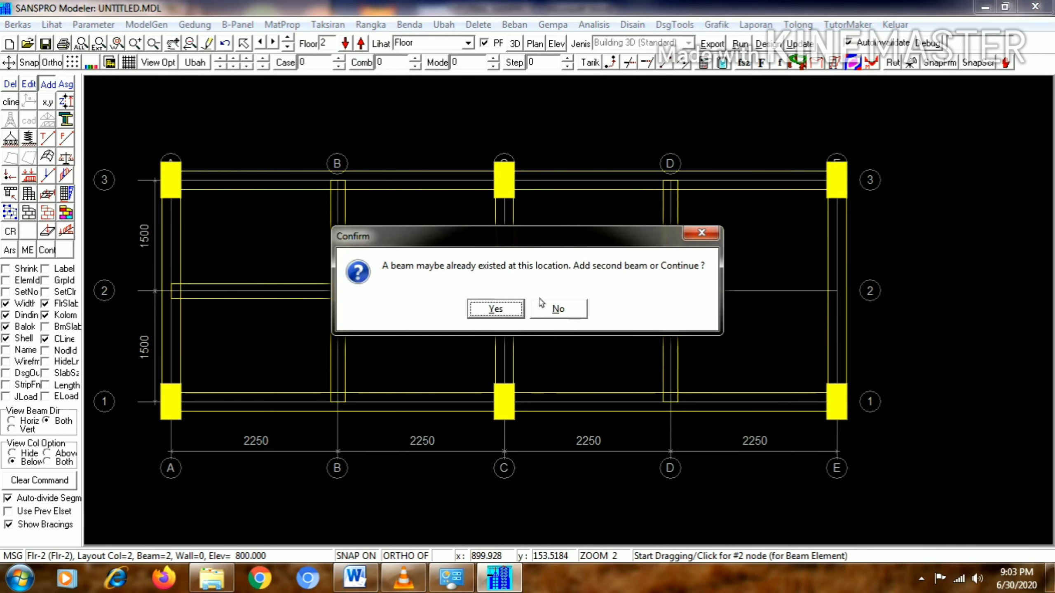
{"action": "left_click", "coordinate": [500, 310]}
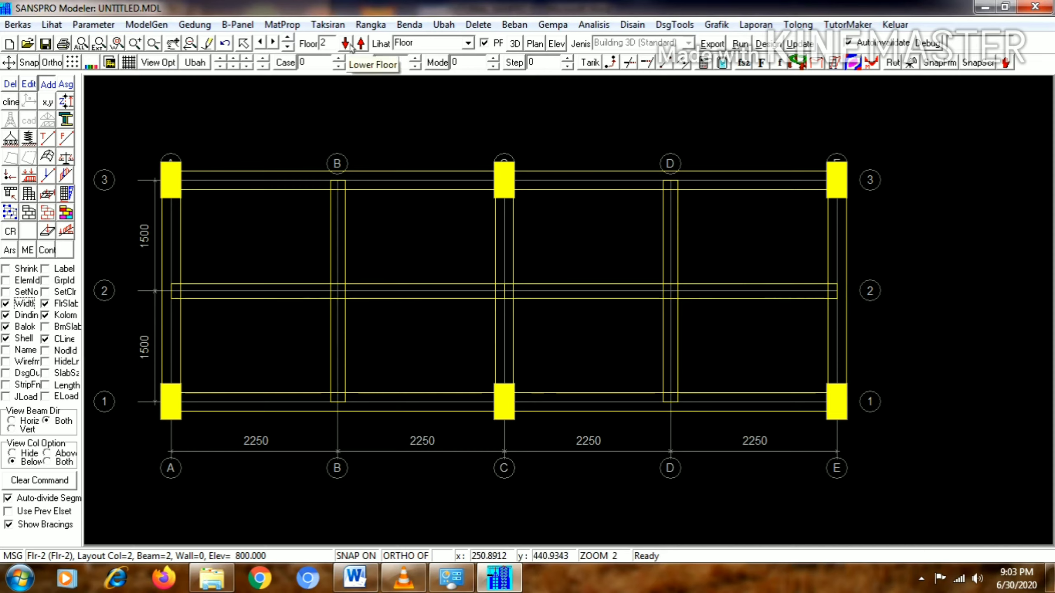
Switch to floor 0 and add a primary TB_30/40 beam along axis 1 from A to C
{"action": "left_click", "coordinate": [73, 83]}
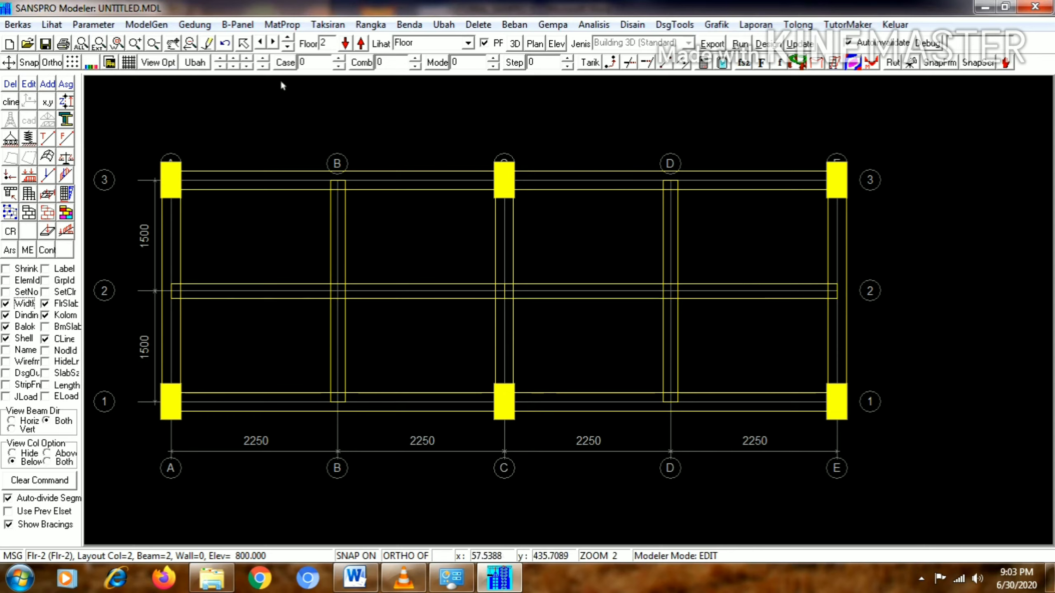
{"action": "left_click", "coordinate": [362, 43]}
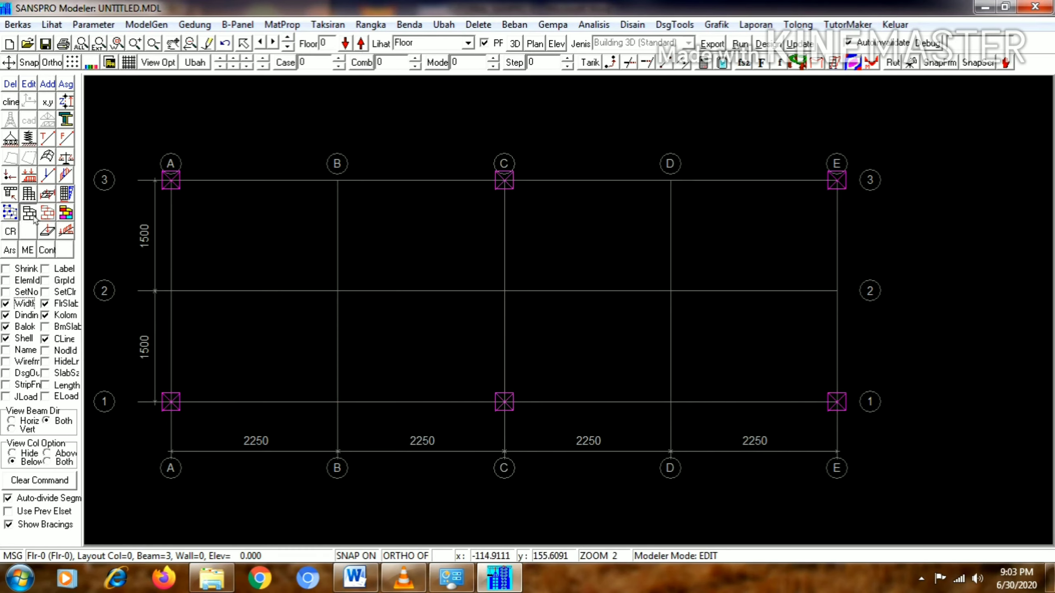
{"action": "left_click", "coordinate": [55, 87]}
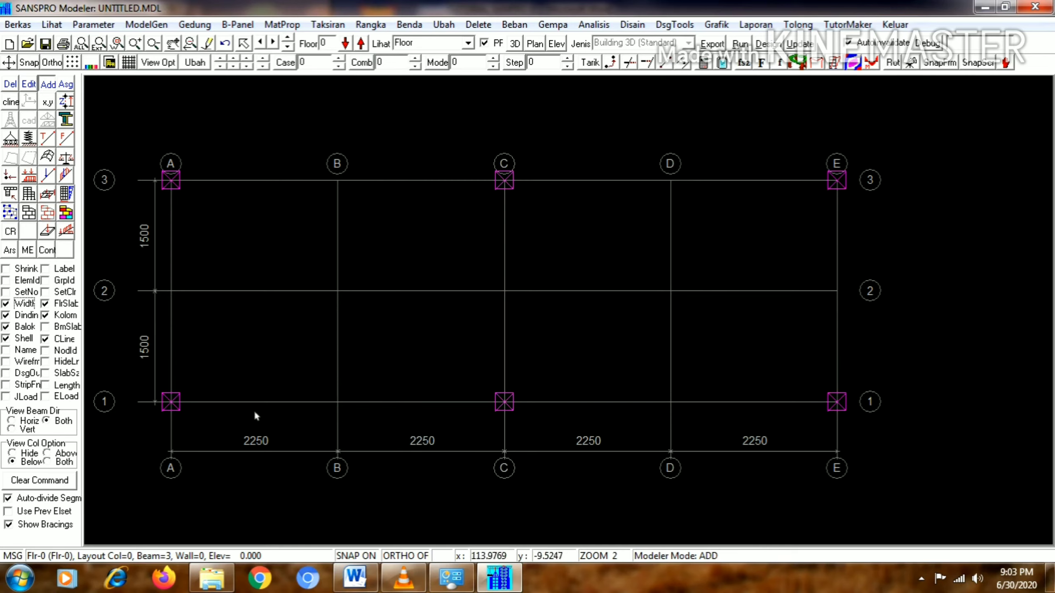
{"action": "left_click", "coordinate": [173, 402]}
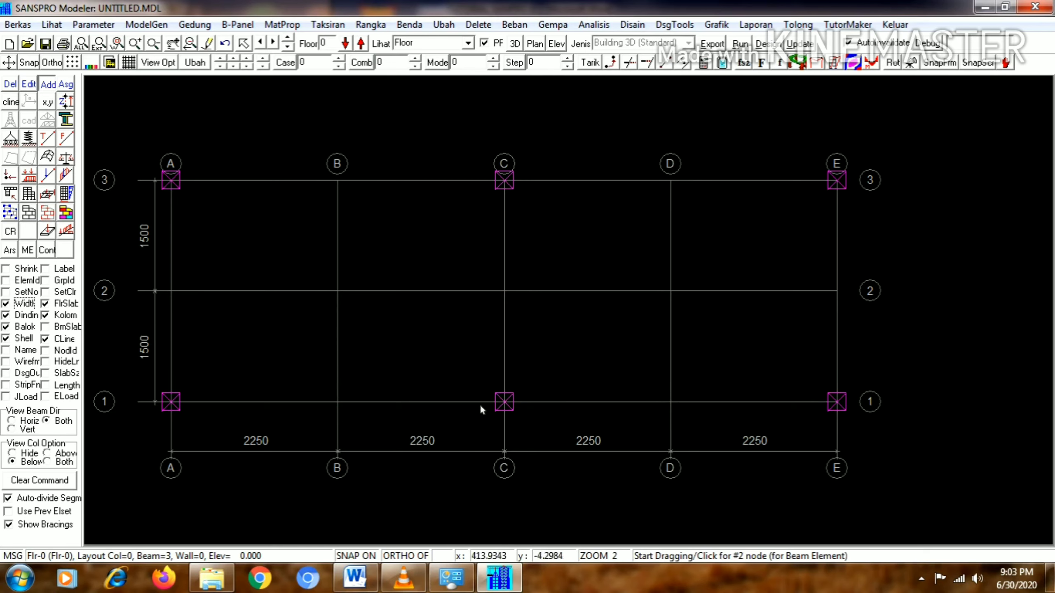
{"action": "left_click", "coordinate": [502, 402]}
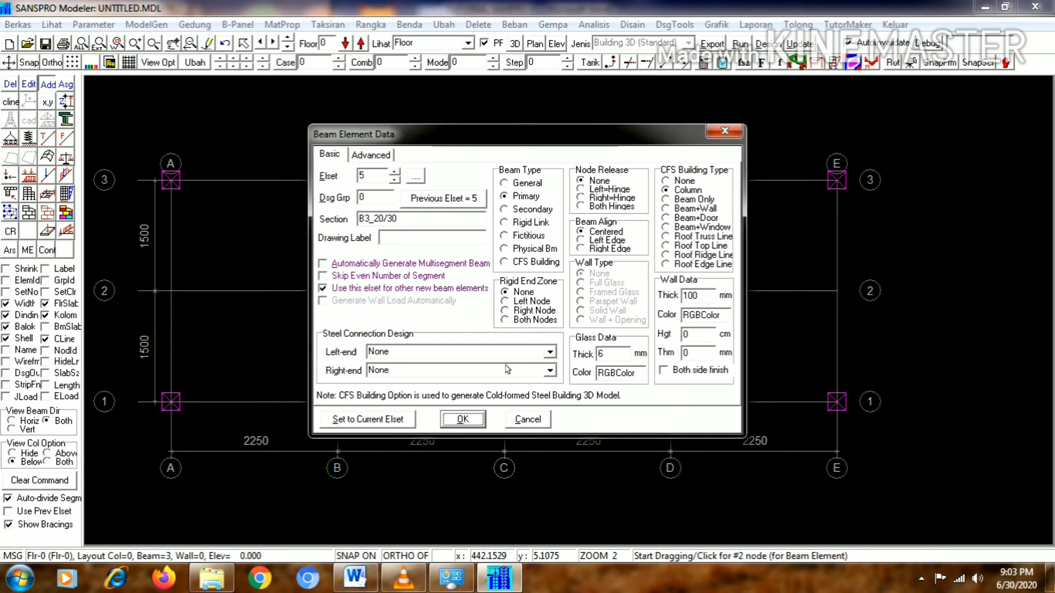
{"action": "left_click", "coordinate": [415, 176]}
{"action": "left_click", "coordinate": [518, 307]}
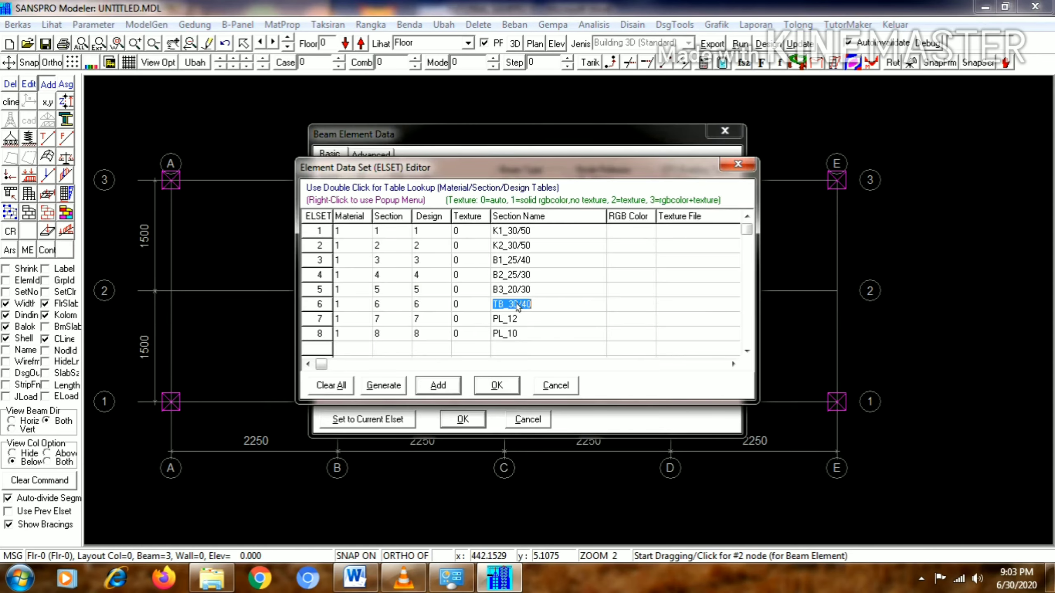
{"action": "left_click", "coordinate": [512, 385]}
{"action": "left_click", "coordinate": [474, 420]}
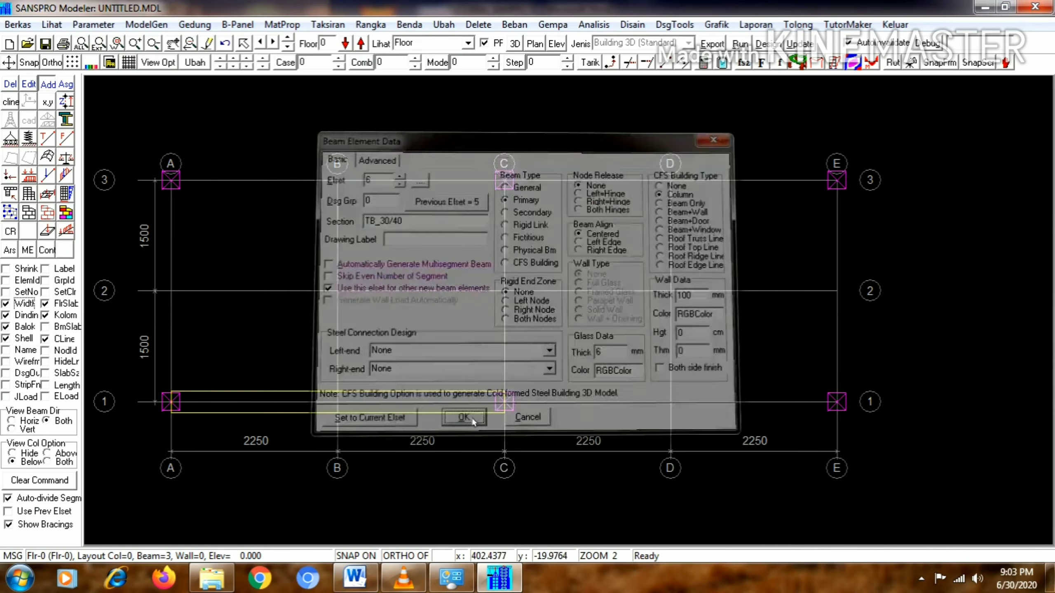
Add TB_30/40 beams on floor 0 along axis 1 from C to E and along axes E, C and A from 1 to 3
{"action": "left_click", "coordinate": [506, 404]}
{"action": "left_click", "coordinate": [845, 403]}
{"action": "left_click", "coordinate": [844, 403]}
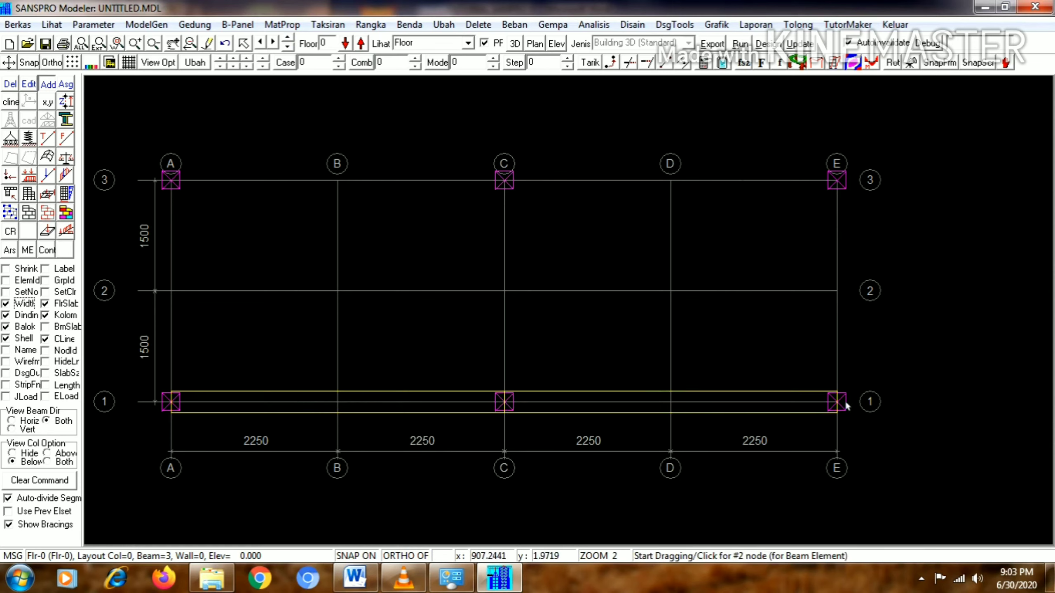
{"action": "left_click", "coordinate": [839, 186]}
{"action": "left_click", "coordinate": [509, 406]}
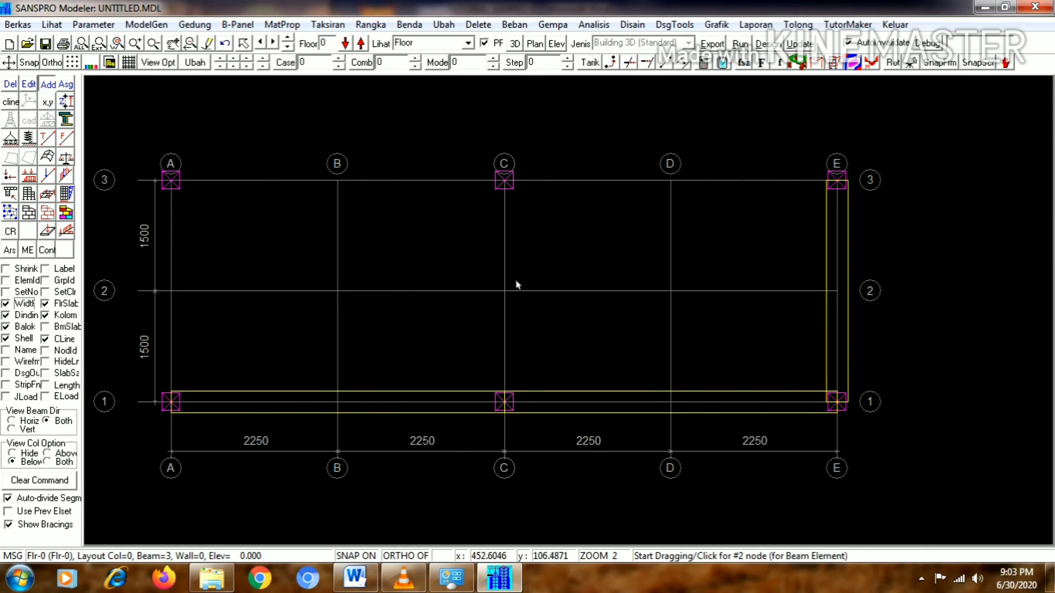
{"action": "left_click", "coordinate": [505, 183]}
{"action": "left_click", "coordinate": [171, 405]}
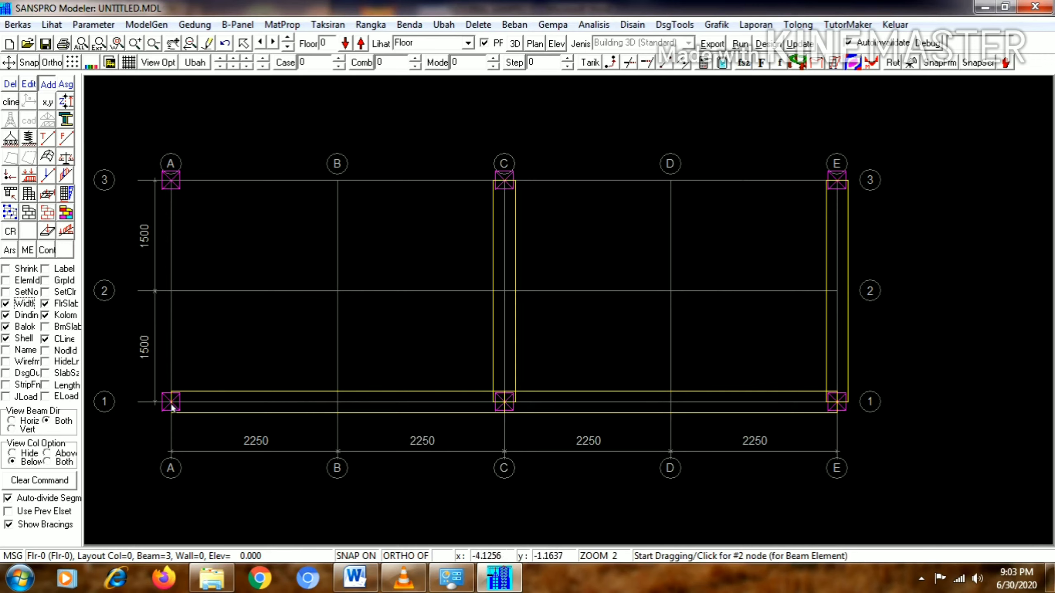
{"action": "left_click", "coordinate": [170, 183]}
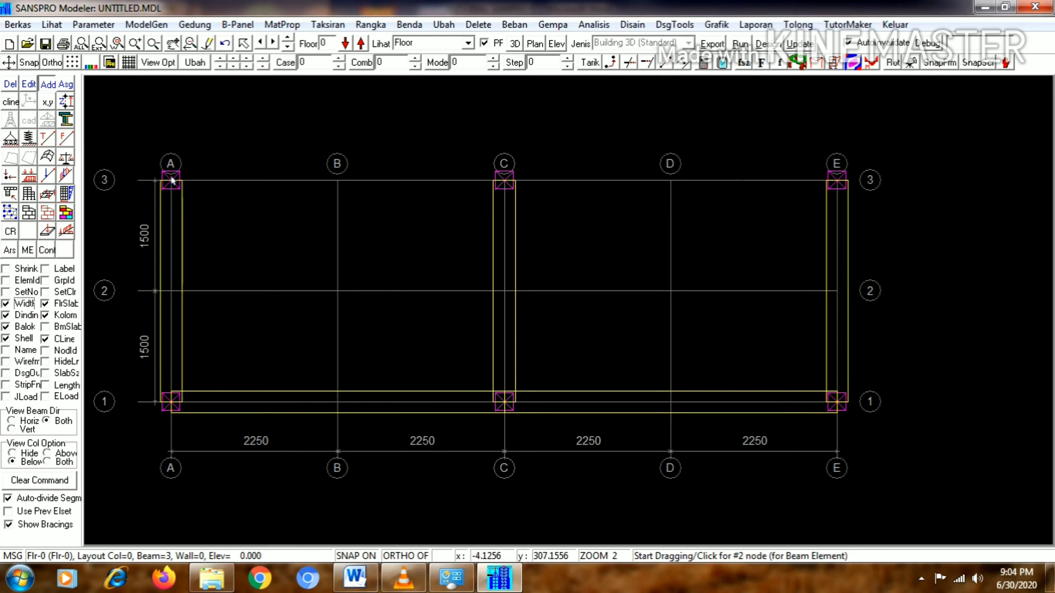
Add TB_30/40 beams on floor 0 along axis 3 from A to C and C to E
{"action": "left_click", "coordinate": [505, 183]}
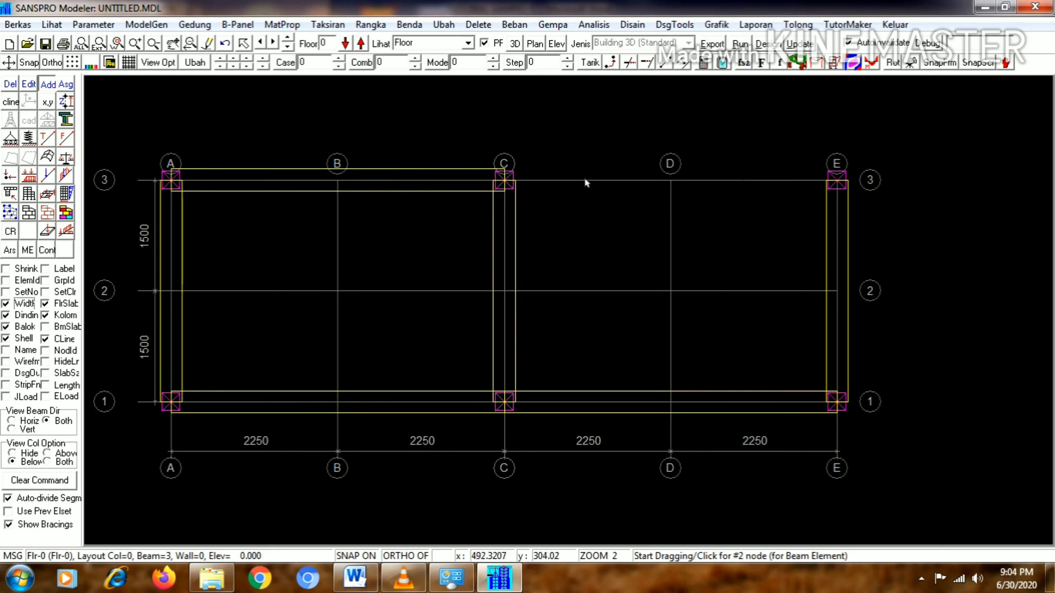
{"action": "left_click", "coordinate": [843, 182]}
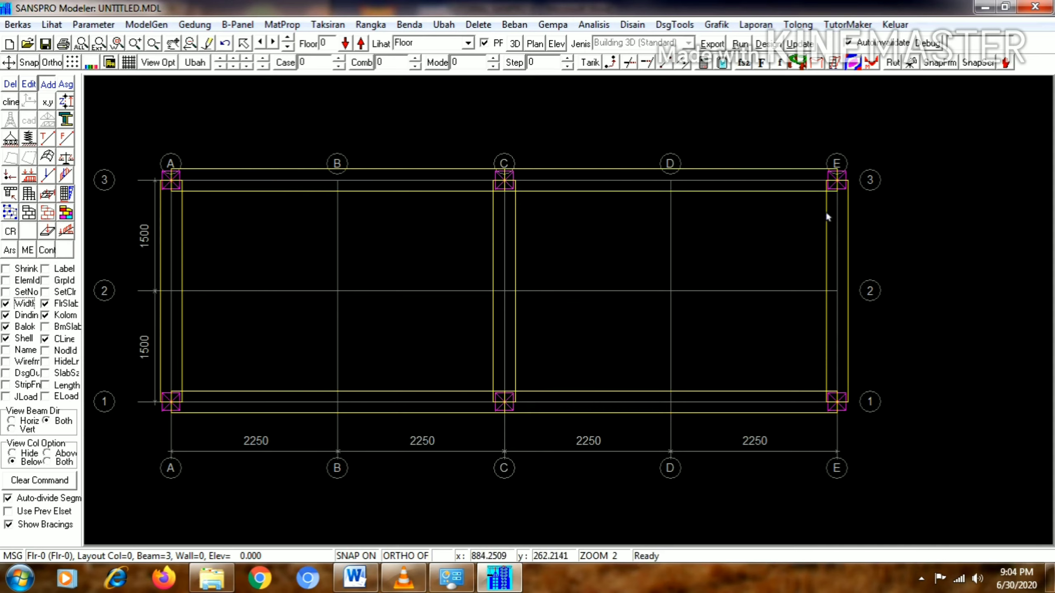
On floor 1, outline a floor slab region bounded by axes A, C, 1 and 3
{"action": "left_click", "coordinate": [361, 44]}
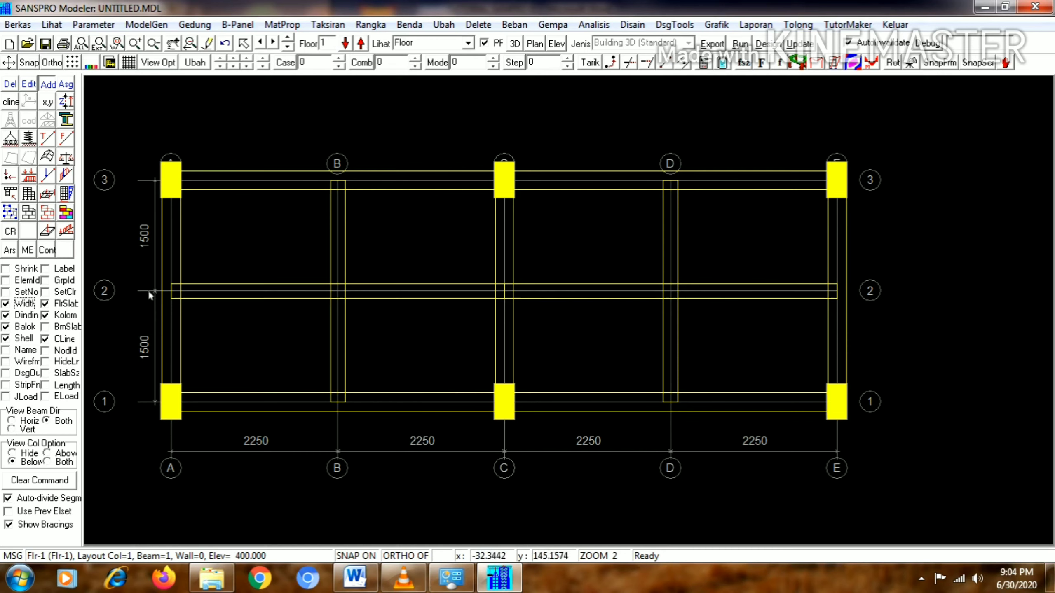
{"action": "left_click", "coordinate": [71, 219]}
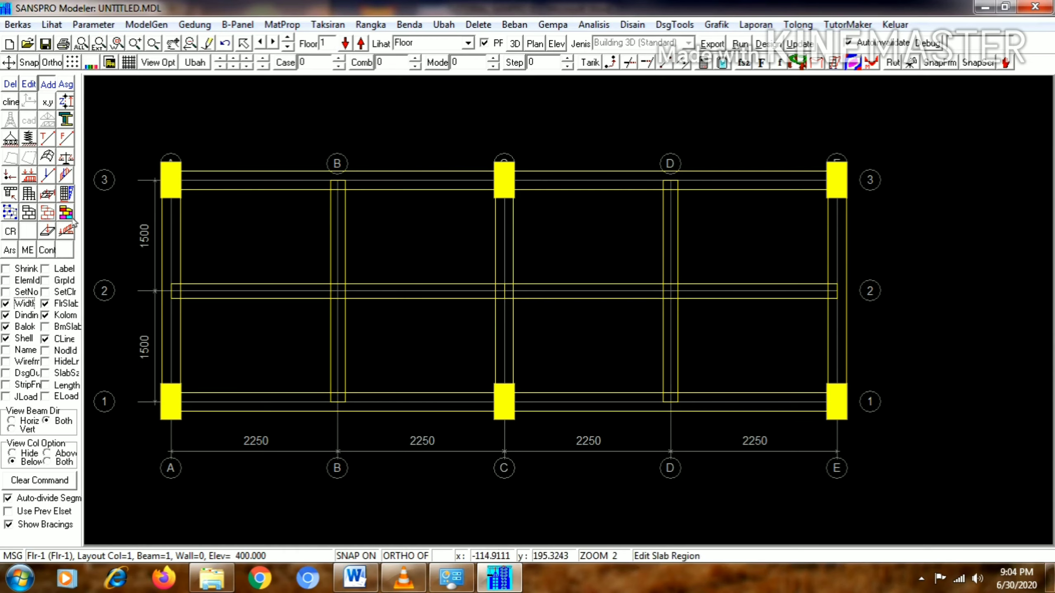
{"action": "left_click", "coordinate": [49, 83]}
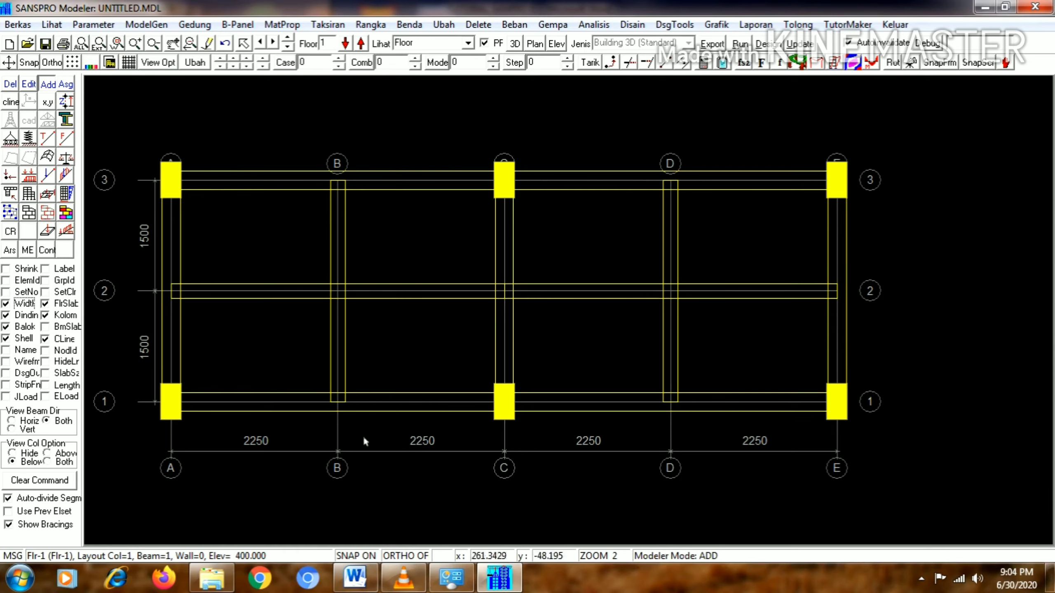
{"action": "left_click", "coordinate": [179, 187]}
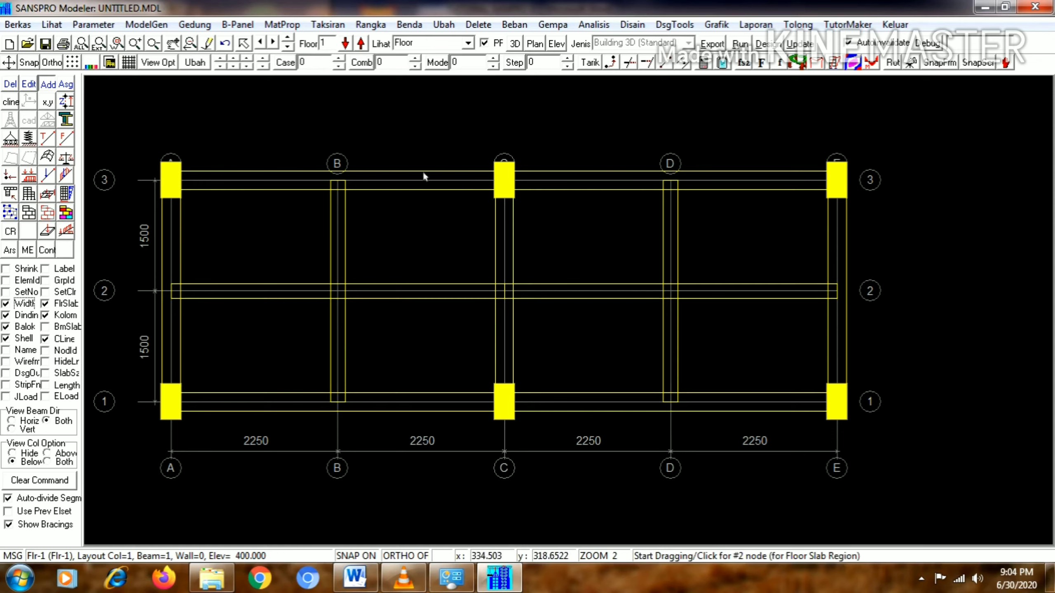
{"action": "left_click", "coordinate": [514, 188]}
{"action": "left_click", "coordinate": [511, 398]}
{"action": "left_click", "coordinate": [174, 403]}
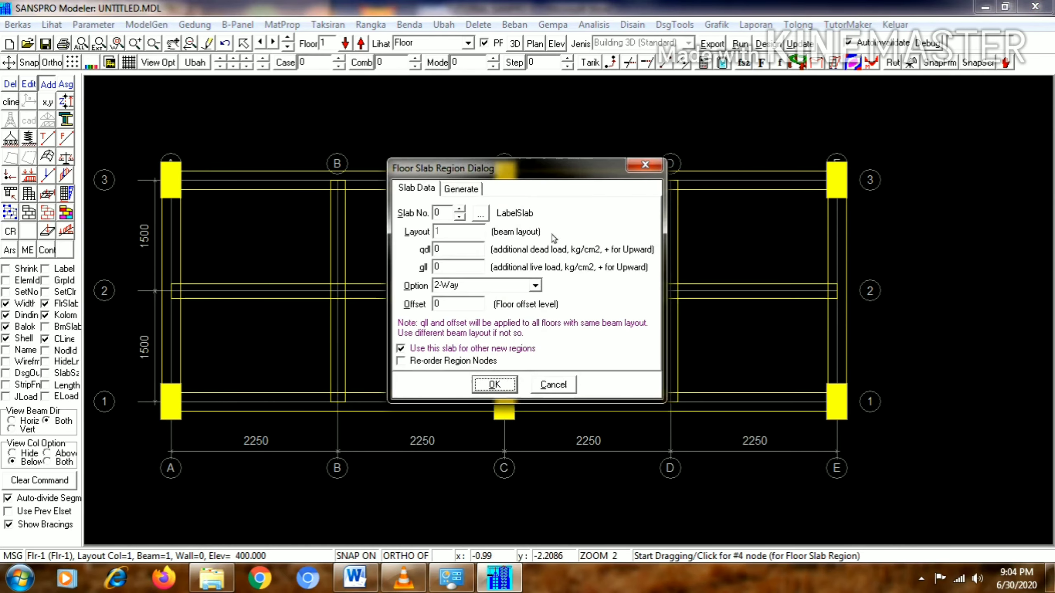
Assign the 12 cm PL_12 slab with the 2-Way option to the floor 1 region between A and C
{"action": "left_click", "coordinate": [481, 214]}
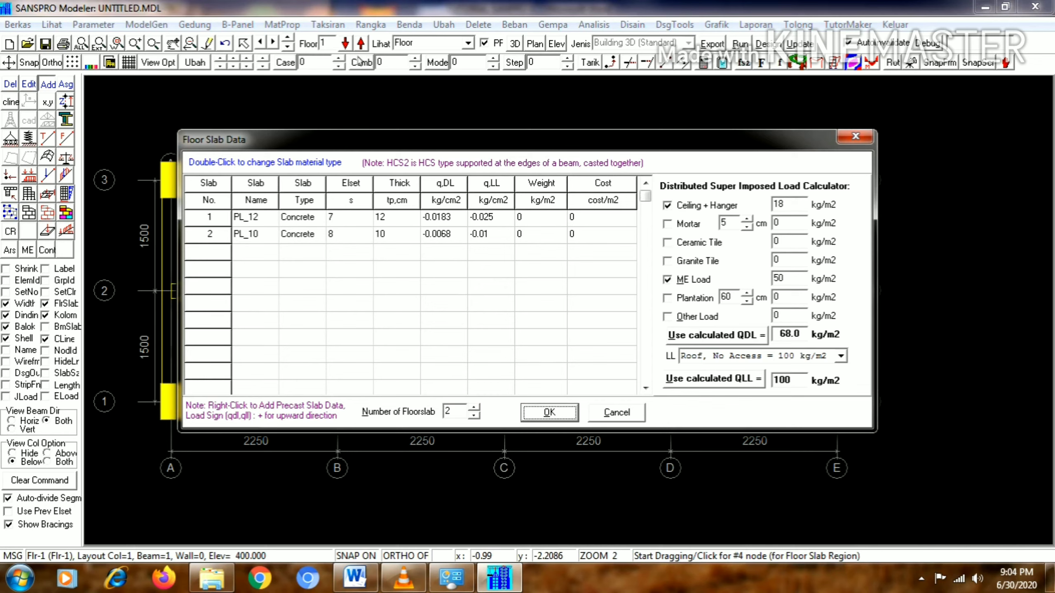
{"action": "left_click", "coordinate": [394, 222]}
{"action": "left_click", "coordinate": [550, 413]}
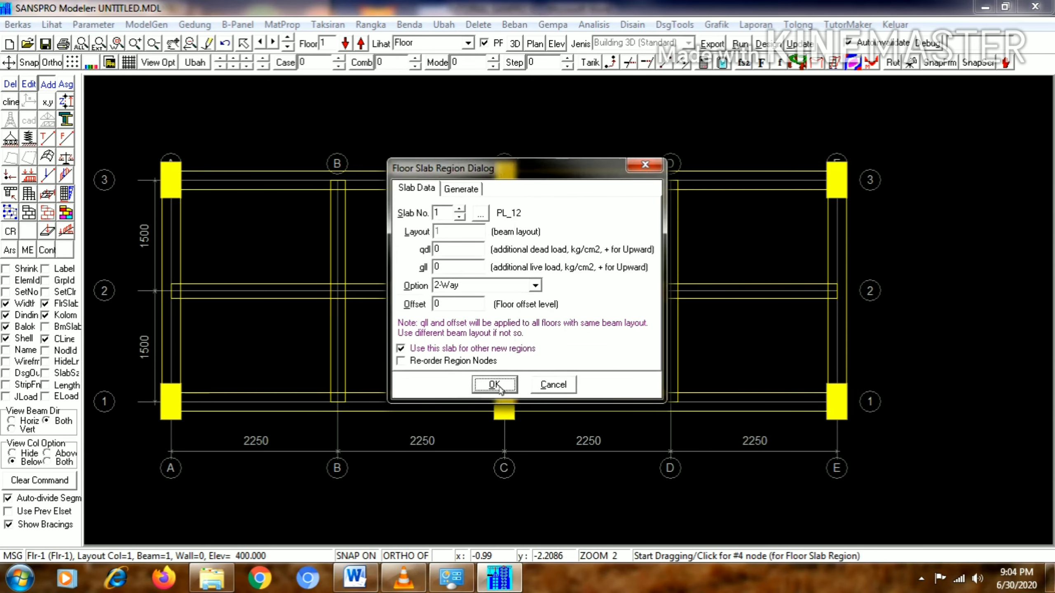
{"action": "left_click", "coordinate": [495, 386]}
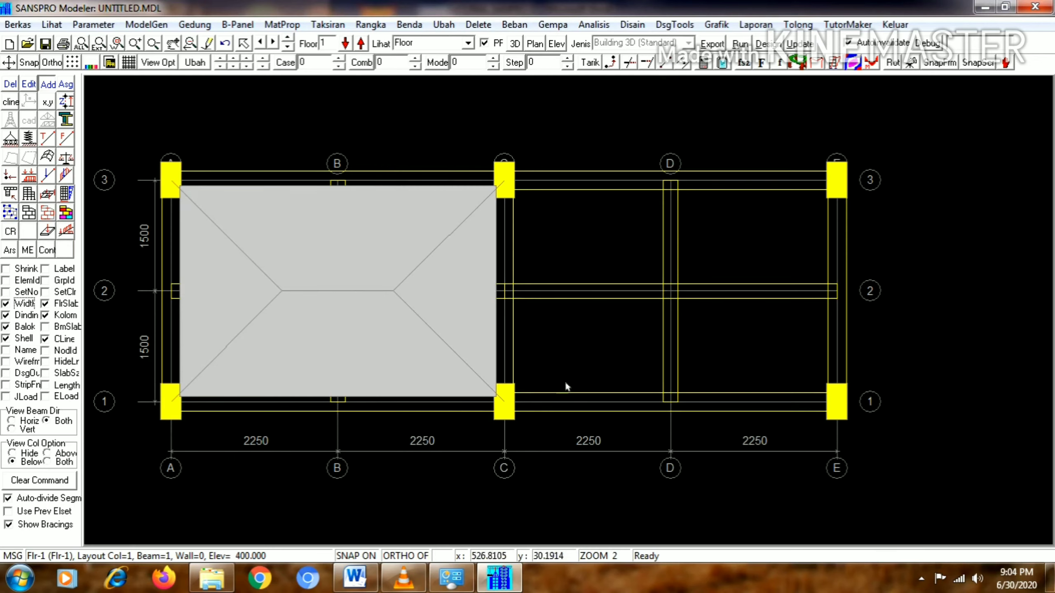
Add a second PL_12 slab region on floor 1, bounded by axes C, E, 1 and 3
{"action": "left_click", "coordinate": [510, 188]}
{"action": "left_click", "coordinate": [836, 183]}
{"action": "left_click", "coordinate": [861, 399]}
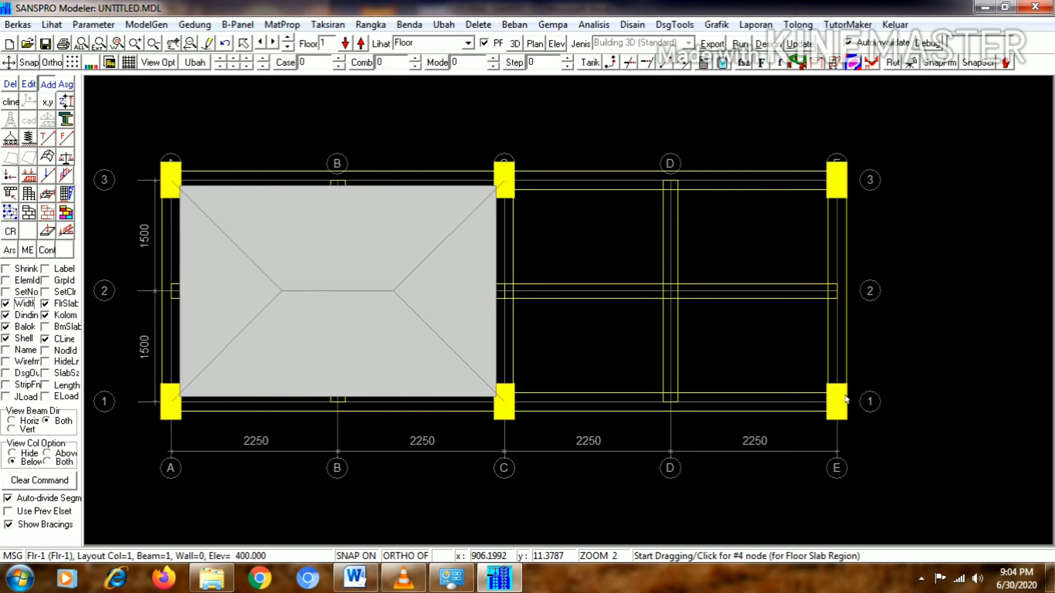
{"action": "left_click", "coordinate": [510, 404]}
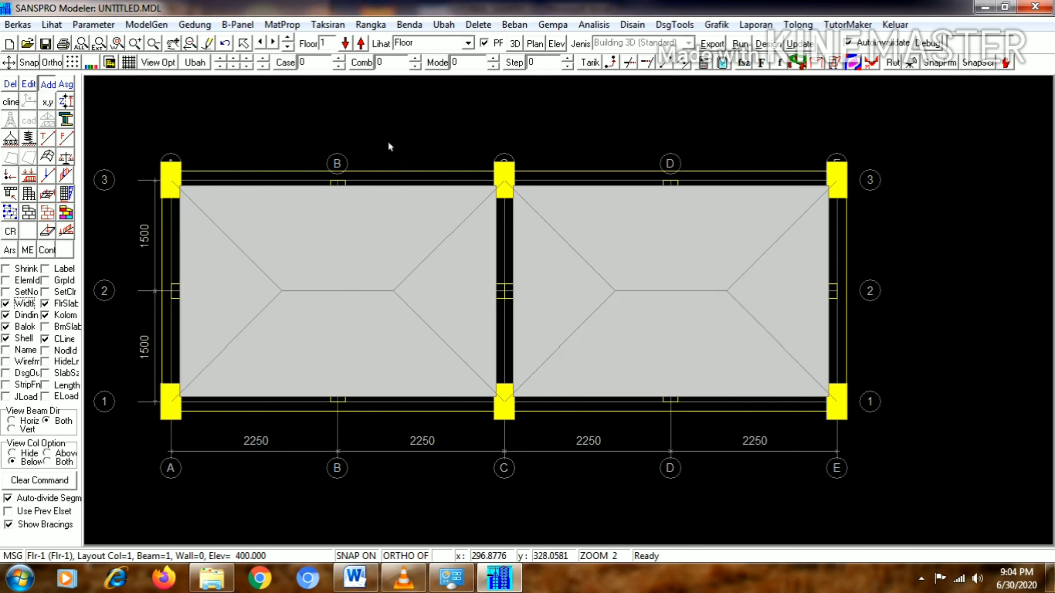
On floor 2, outline a floor slab region bounded by axes A, C, 1 and 3
{"action": "left_click", "coordinate": [365, 42]}
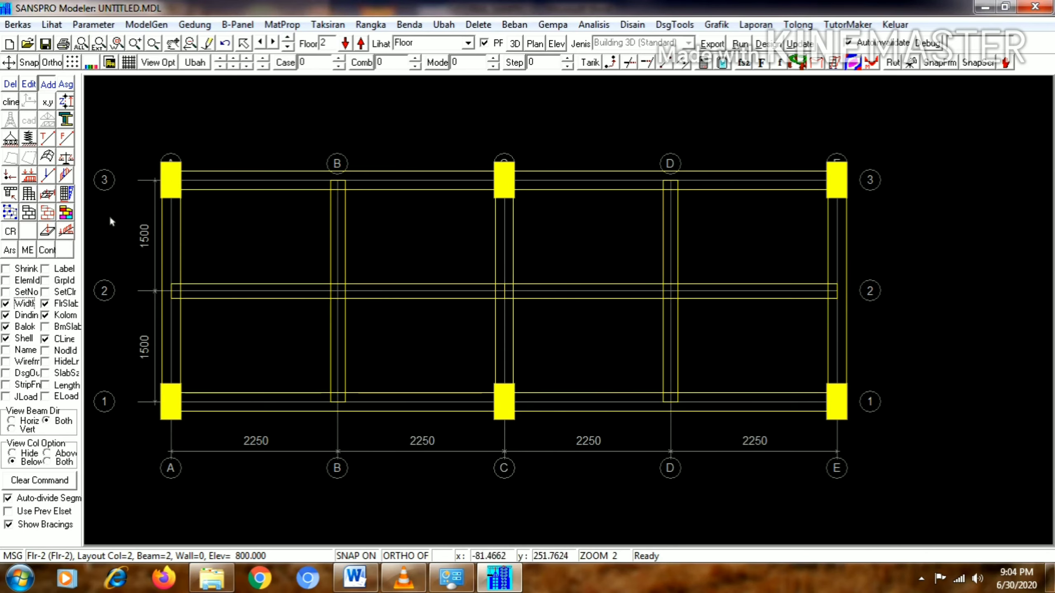
{"action": "left_click", "coordinate": [66, 213]}
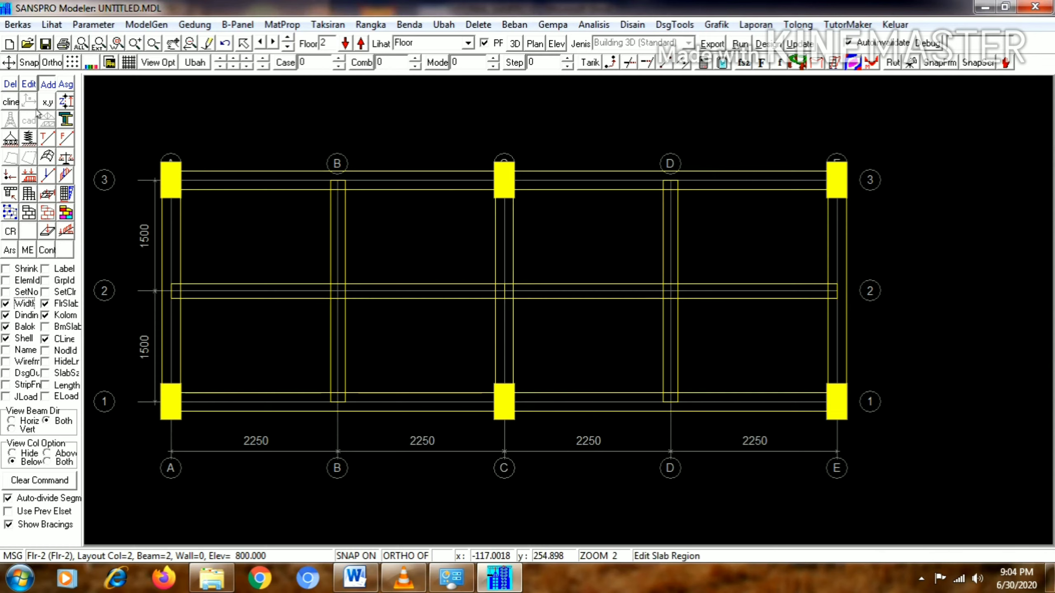
{"action": "left_click", "coordinate": [50, 85]}
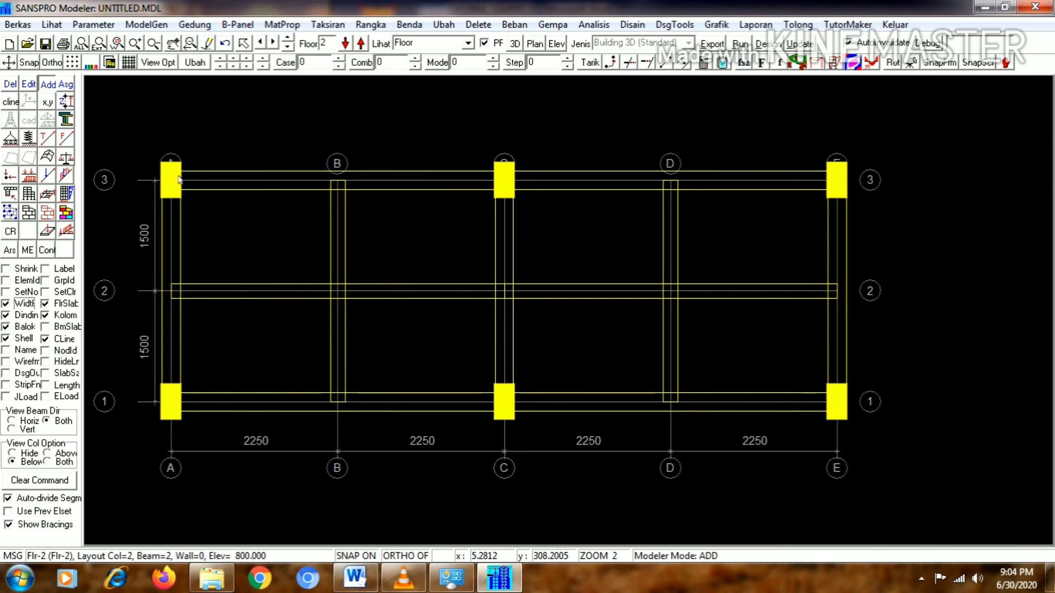
{"action": "left_click", "coordinate": [175, 192]}
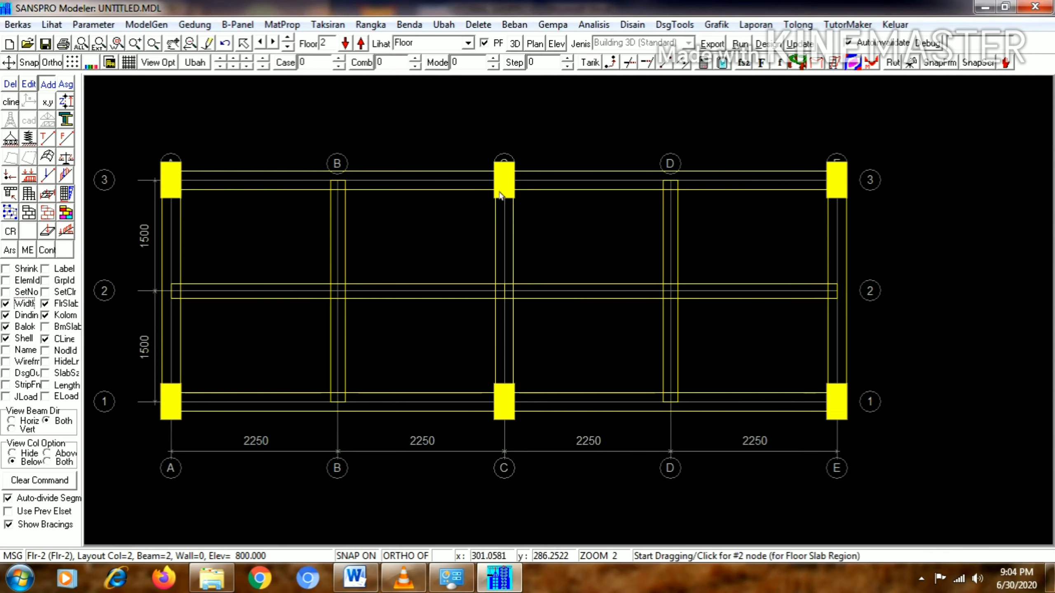
{"action": "left_click", "coordinate": [504, 403]}
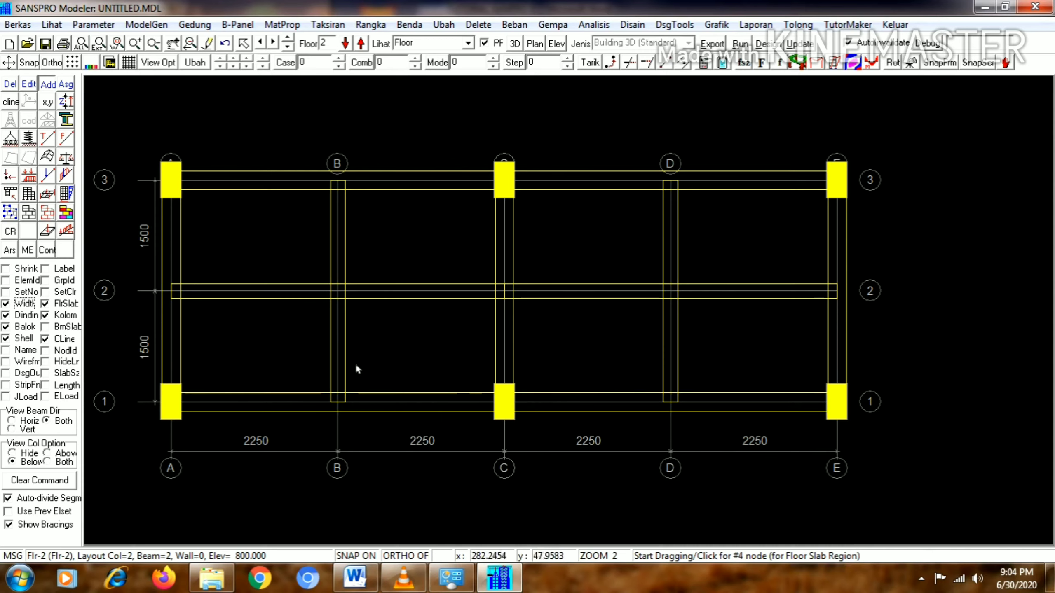
{"action": "left_click", "coordinate": [170, 402]}
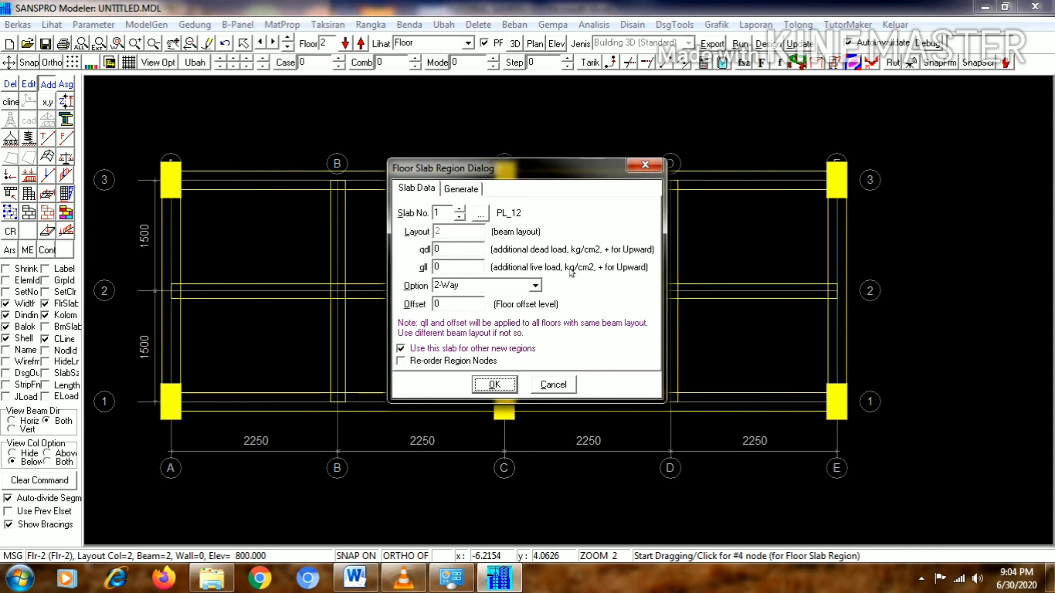
Assign the 10 cm PL_10 slab with the 2-Way option to the floor 2 region between A and C
{"action": "left_click", "coordinate": [480, 216]}
{"action": "left_click", "coordinate": [397, 234]}
{"action": "left_click", "coordinate": [549, 412]}
{"action": "left_click", "coordinate": [495, 386]}
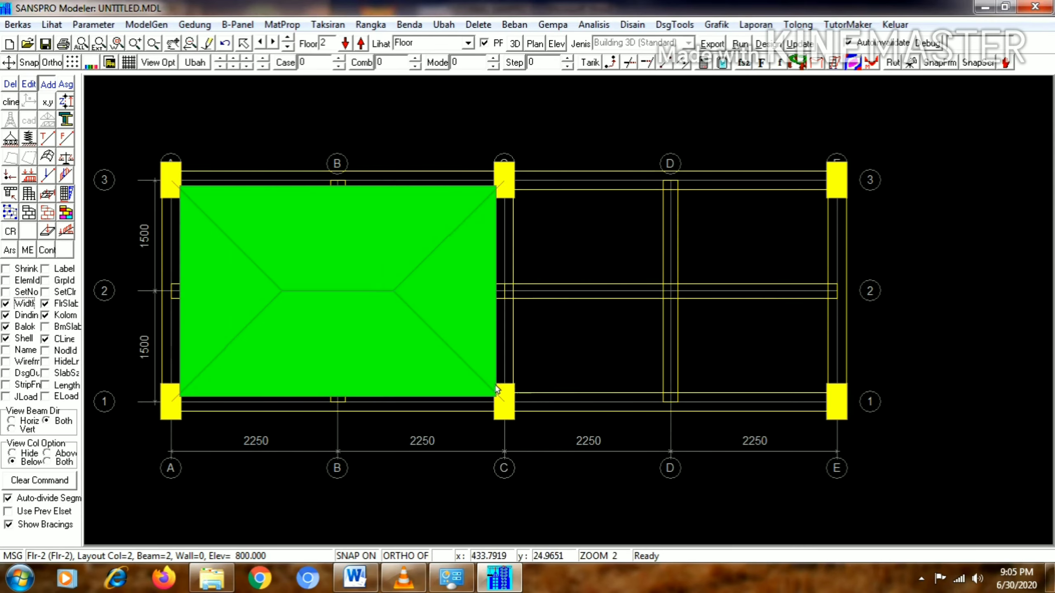
Add a second PL_10 slab region on floor 2, bounded by axes C, E, 1 and 3
{"action": "left_click", "coordinate": [504, 181]}
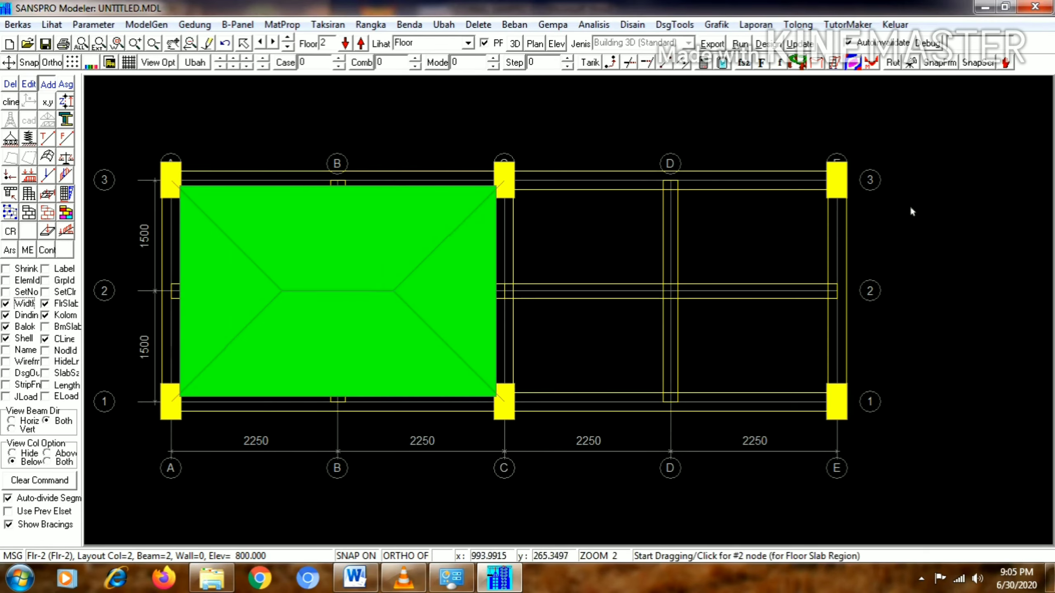
{"action": "left_click", "coordinate": [849, 187]}
{"action": "left_click", "coordinate": [836, 401]}
{"action": "left_click", "coordinate": [512, 408]}
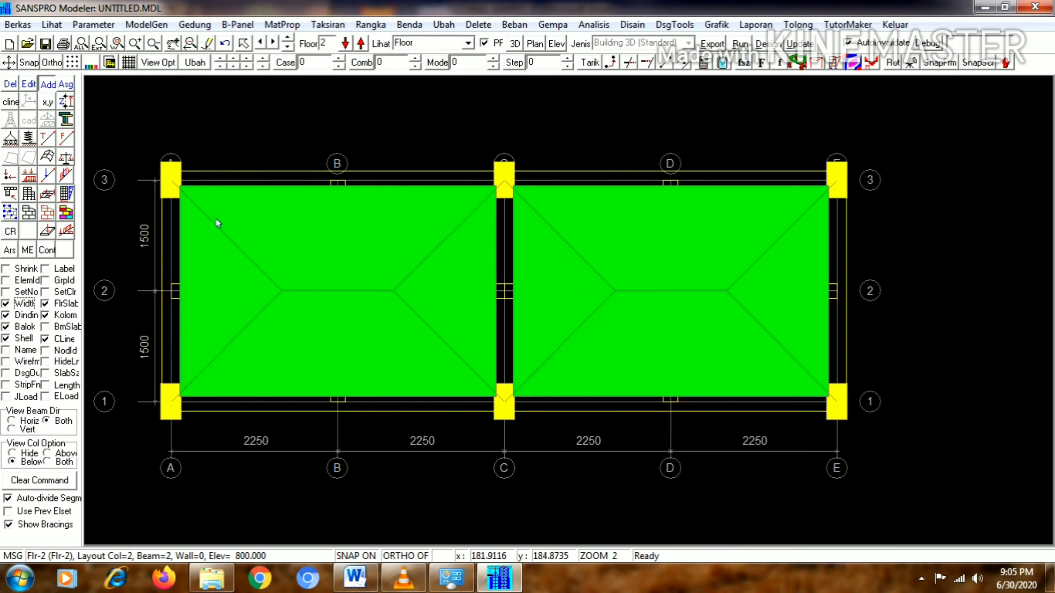
Leave Add mode and inspect the building in the 3D OpenGL viewer with slabs displayed, closing the viewer when done
{"action": "left_click", "coordinate": [70, 88]}
{"action": "left_click", "coordinate": [70, 88]}
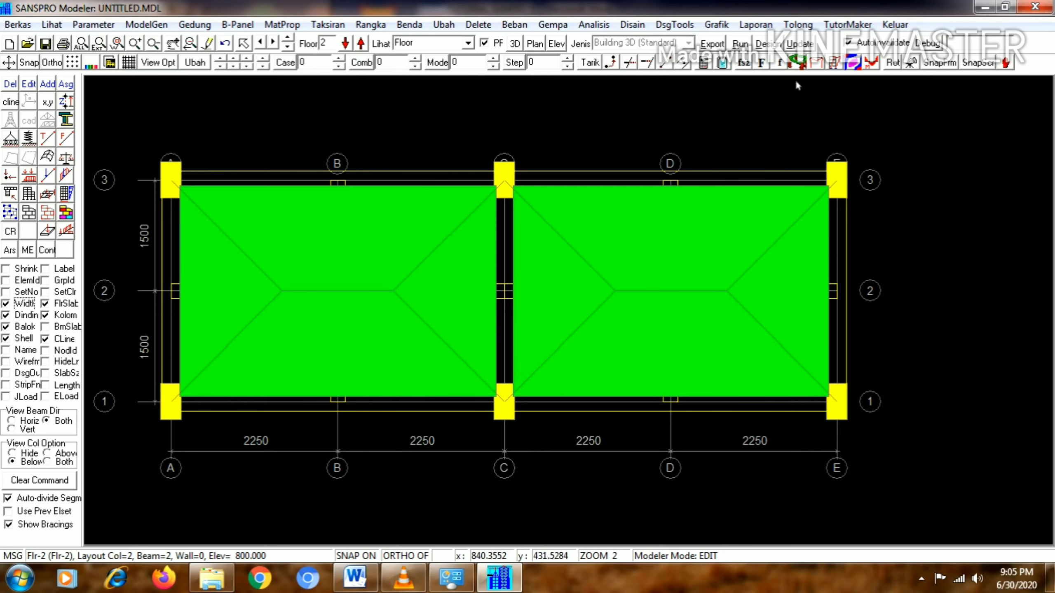
{"action": "left_click", "coordinate": [801, 64]}
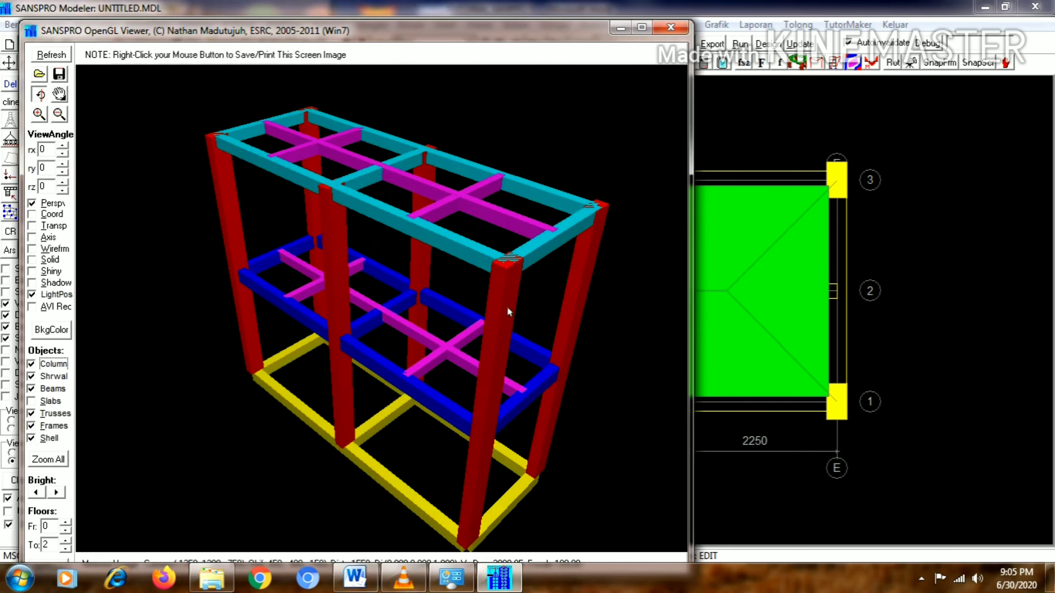
{"action": "left_click_drag", "start_coordinate": [544, 40], "coordinate": [573, 21]}
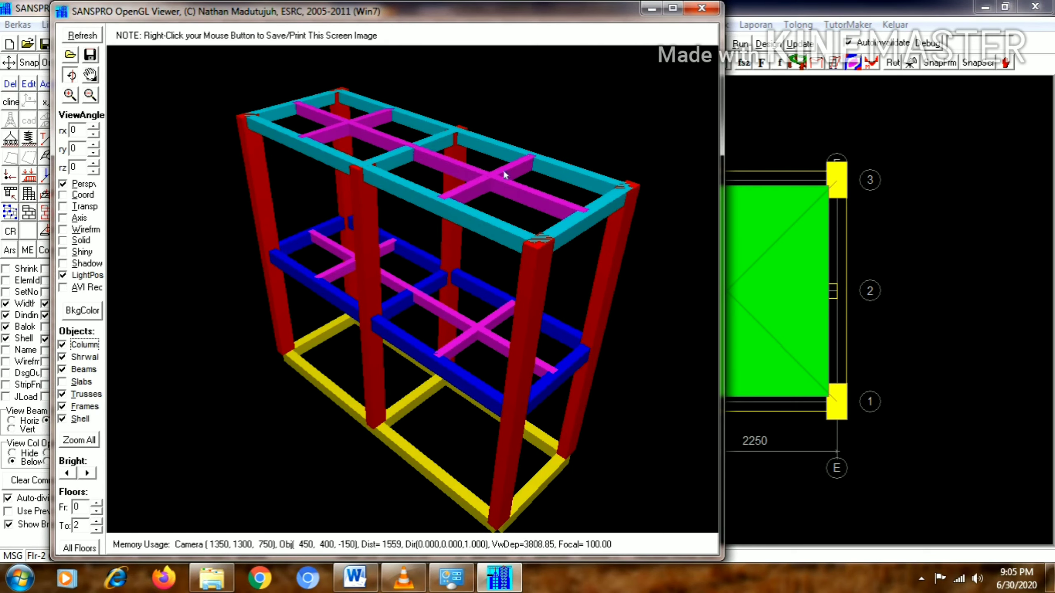
{"action": "left_click", "coordinate": [68, 384]}
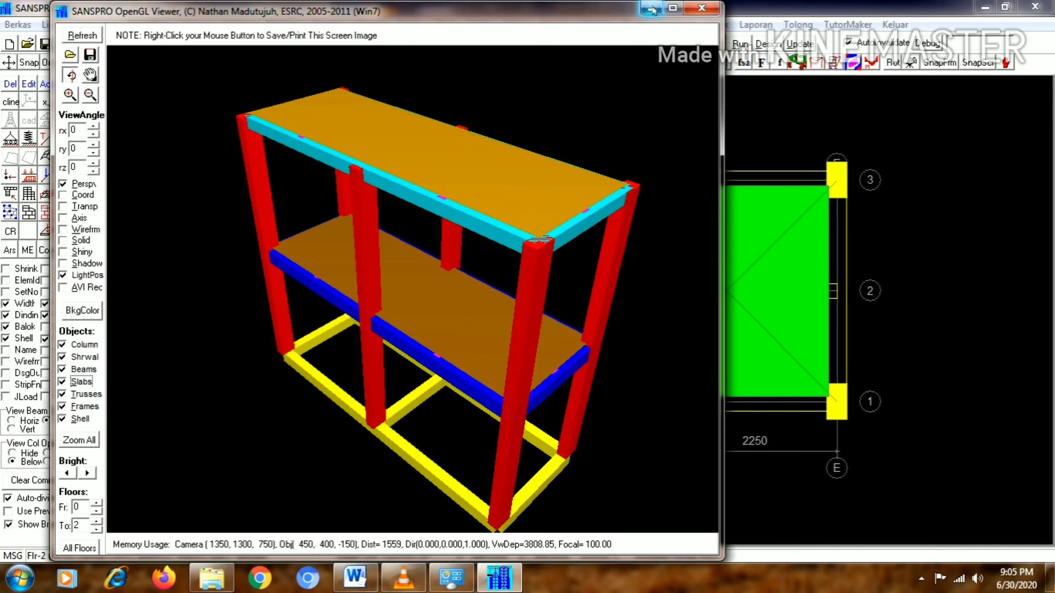
{"action": "left_click", "coordinate": [700, 9]}
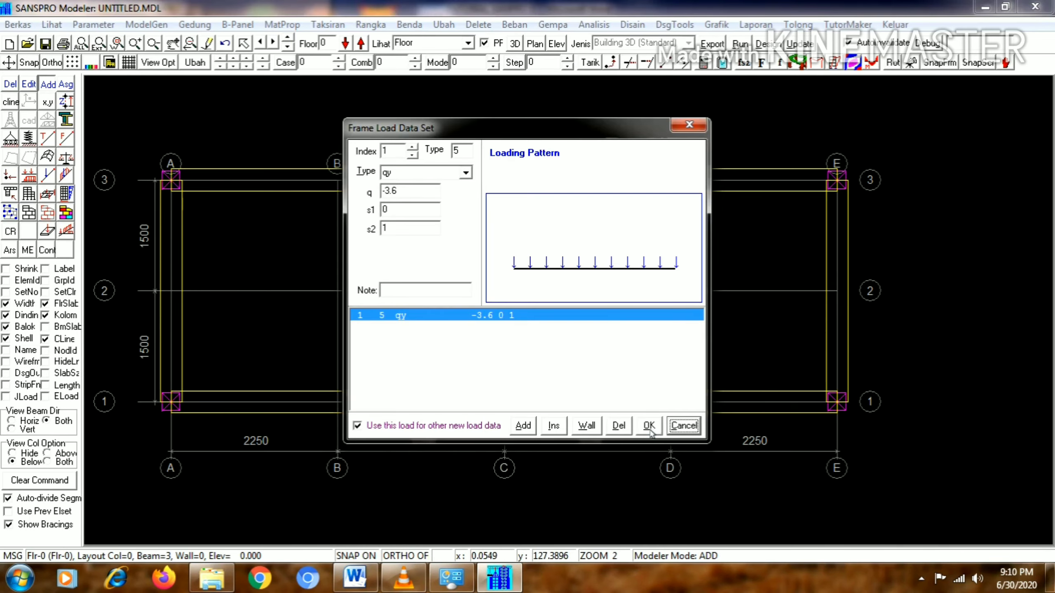
Apply a uniform qy frame load of -3.6, with s1 0 and s2 1, to the perimeter beams on floor 0
{"action": "left_click", "coordinate": [648, 426]}
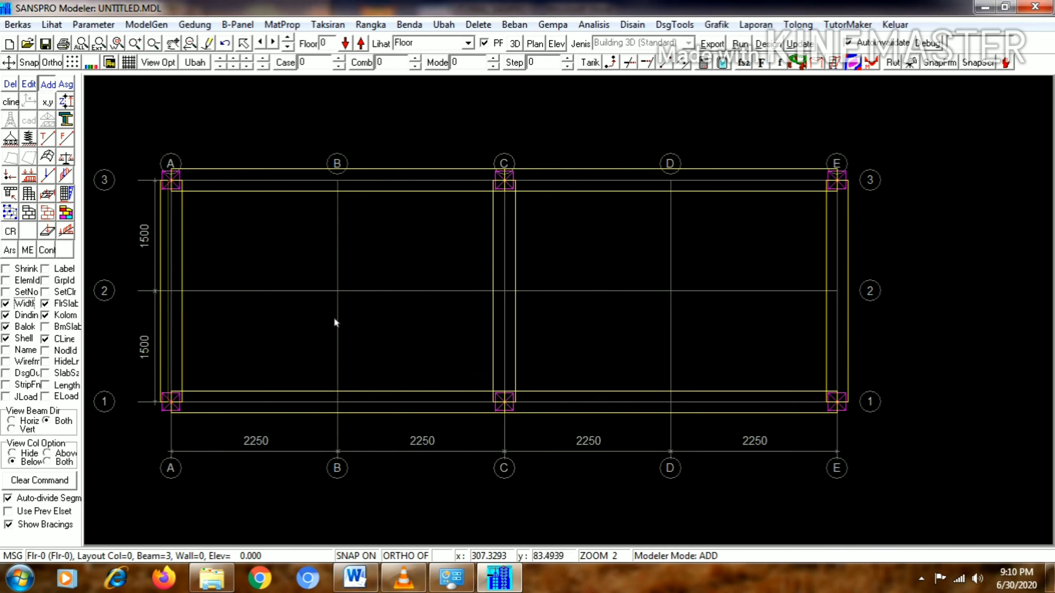
{"action": "left_click", "coordinate": [294, 181]}
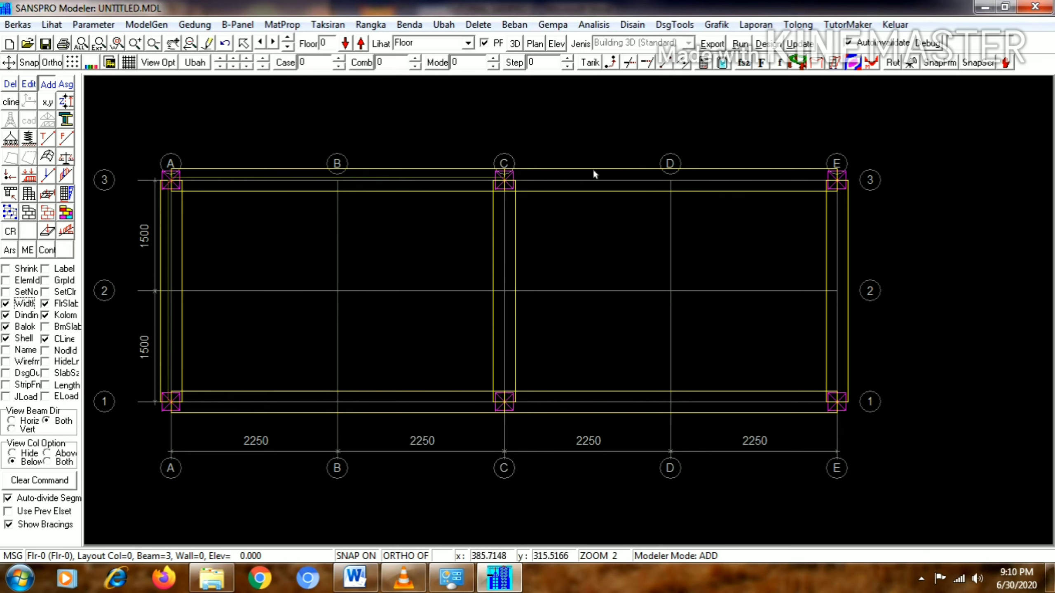
{"action": "left_click", "coordinate": [618, 182]}
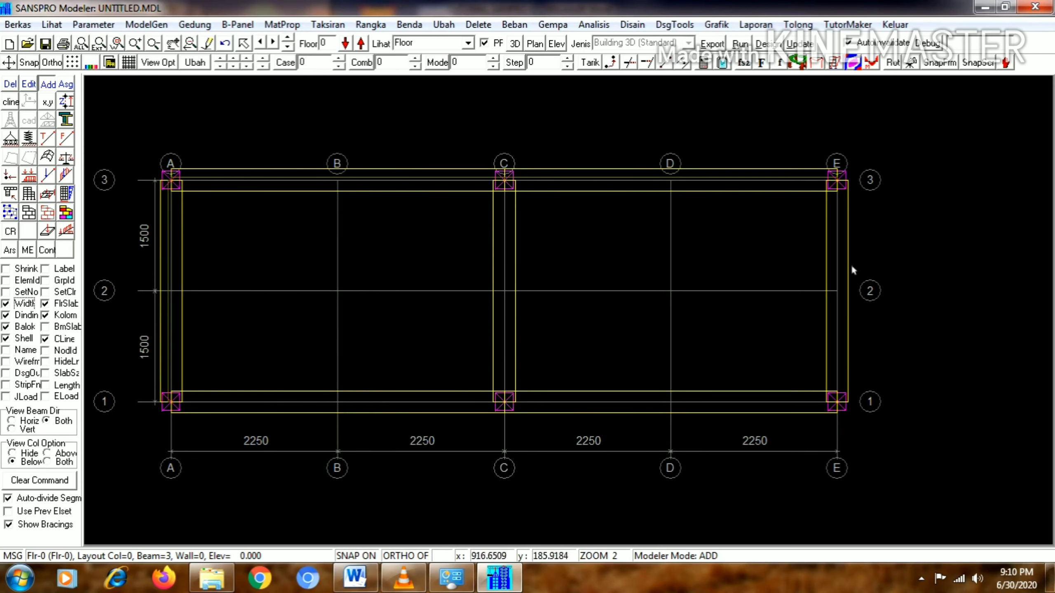
{"action": "left_click", "coordinate": [838, 274]}
{"action": "left_click", "coordinate": [747, 398]}
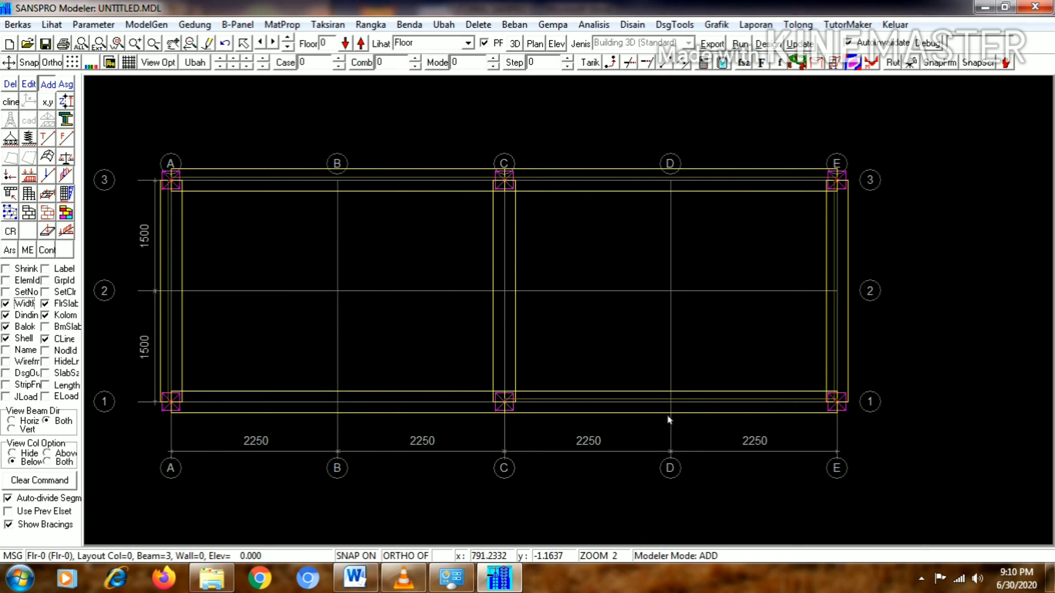
{"action": "left_click", "coordinate": [356, 411]}
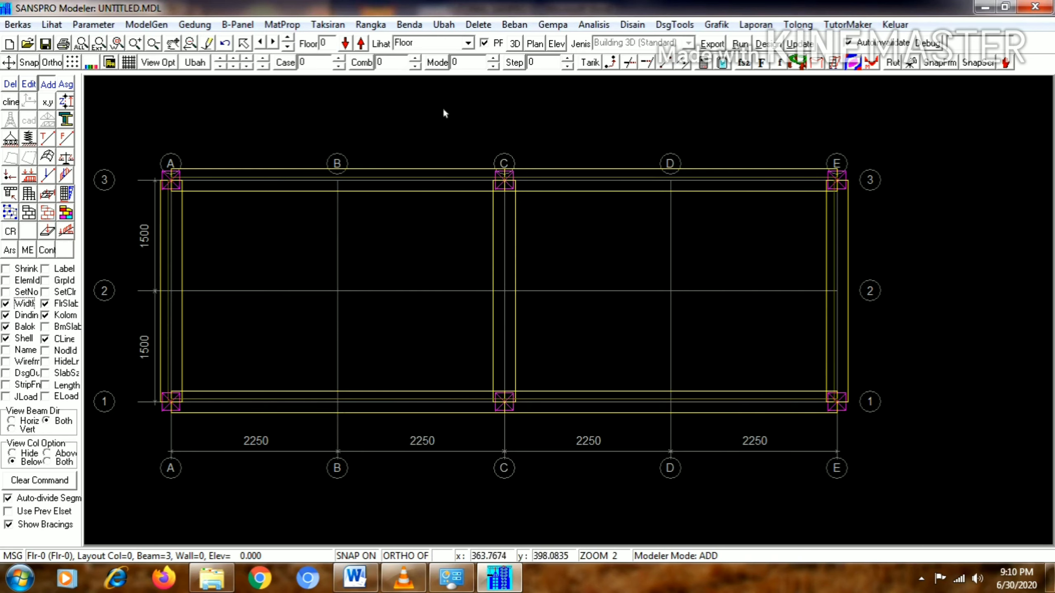
Apply the uniform qy frame load of -3.6 to the perimeter beams on floor 1 and return to Edit mode
{"action": "left_click", "coordinate": [361, 45]}
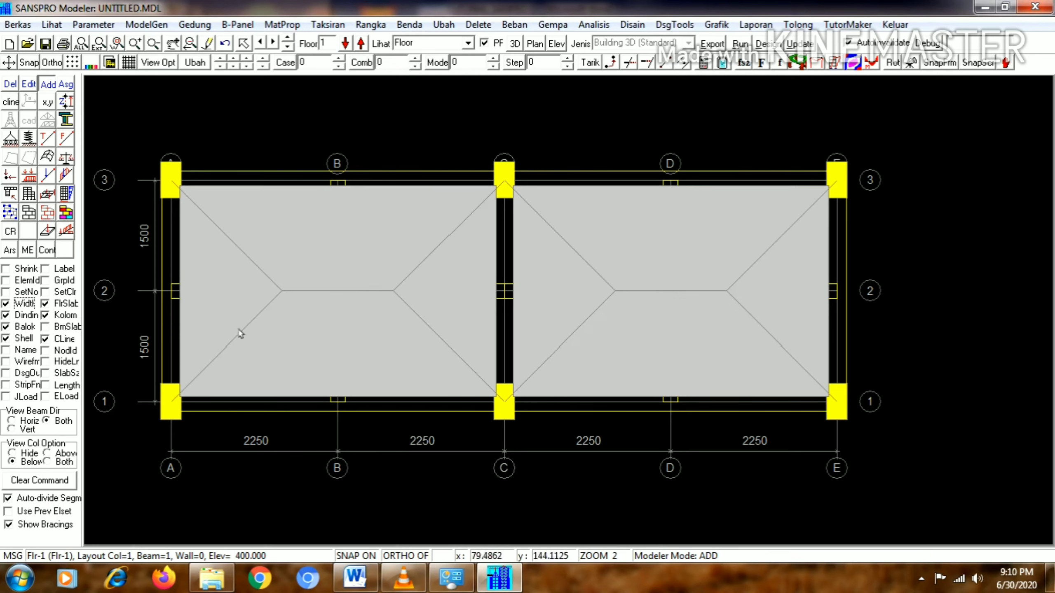
{"action": "left_click", "coordinate": [166, 312]}
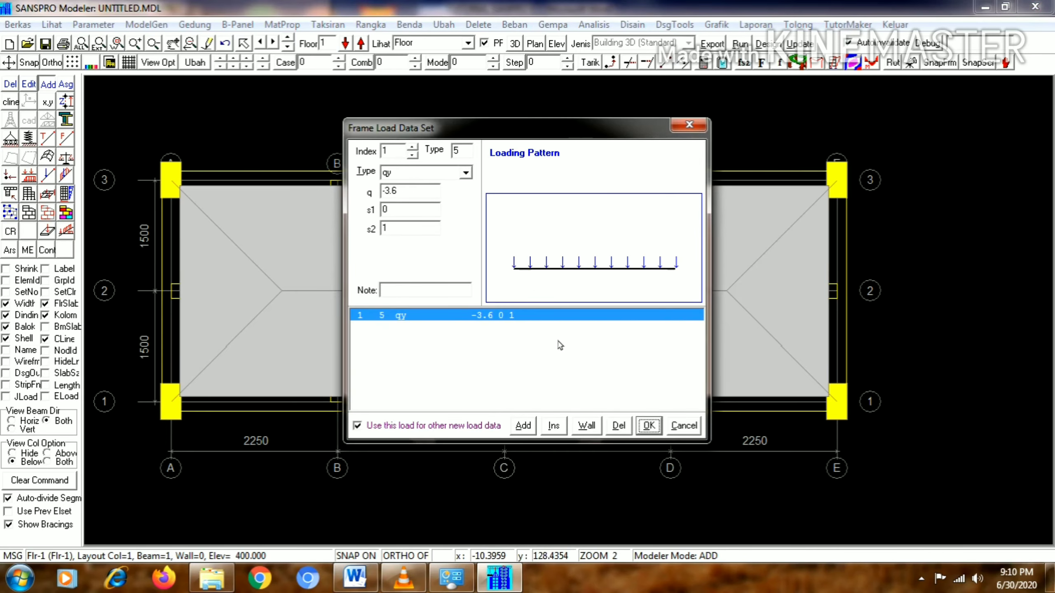
{"action": "left_click", "coordinate": [649, 426]}
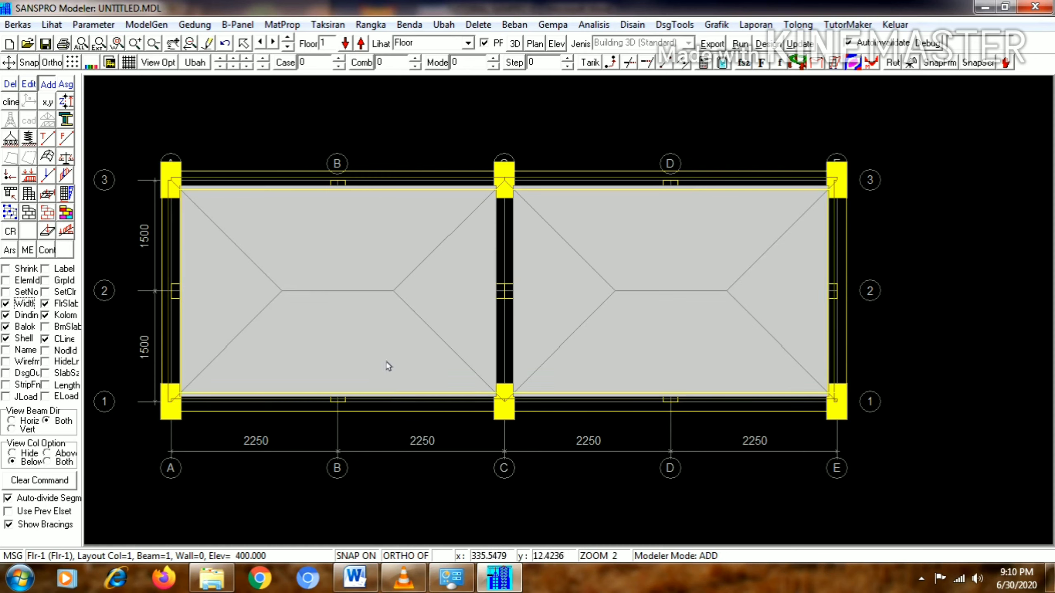
{"action": "left_click", "coordinate": [29, 84]}
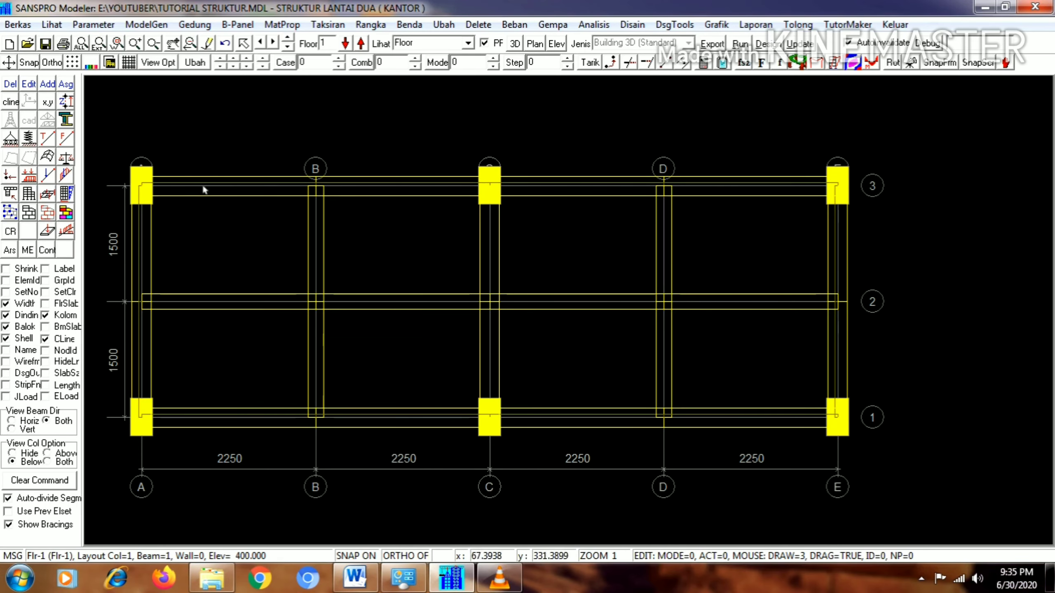
Set the SNI-1726-2002 equivalent earthquake load to city Banten and seismic zone 4
{"action": "left_click", "coordinate": [68, 195]}
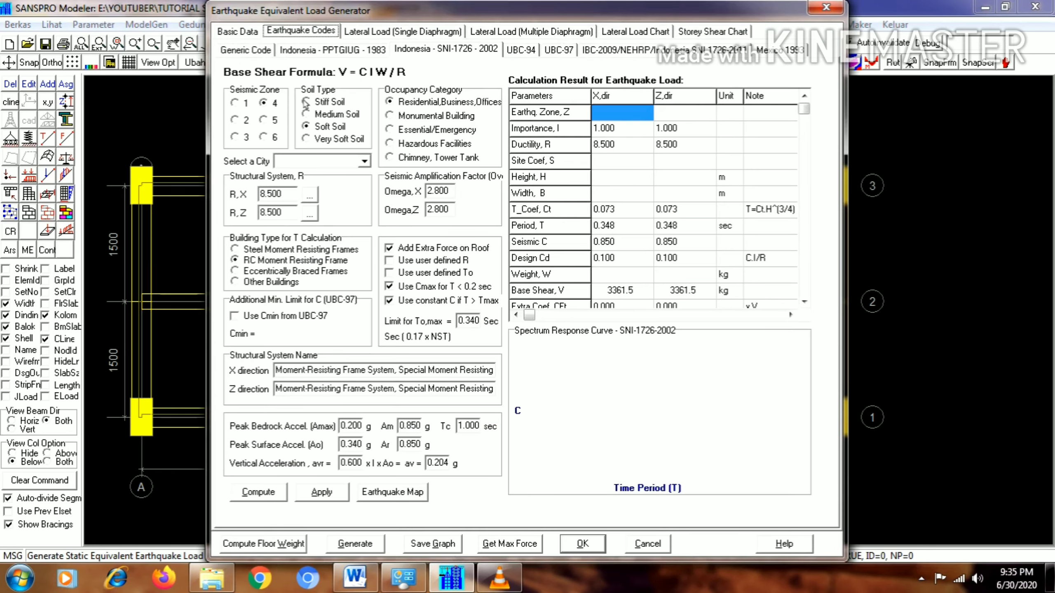
{"action": "left_click", "coordinate": [364, 161]}
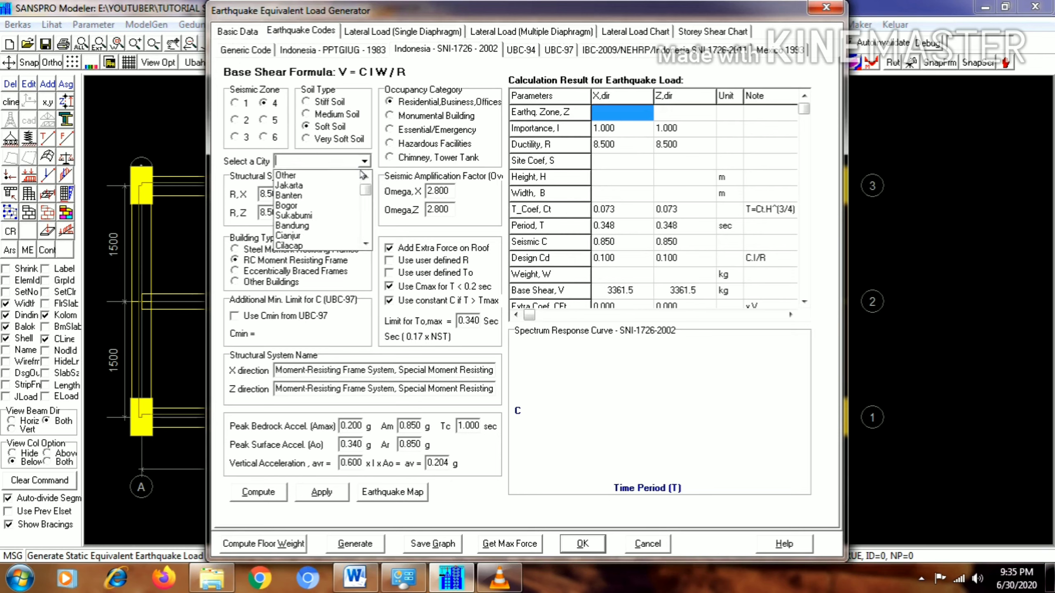
{"action": "left_click", "coordinate": [291, 195]}
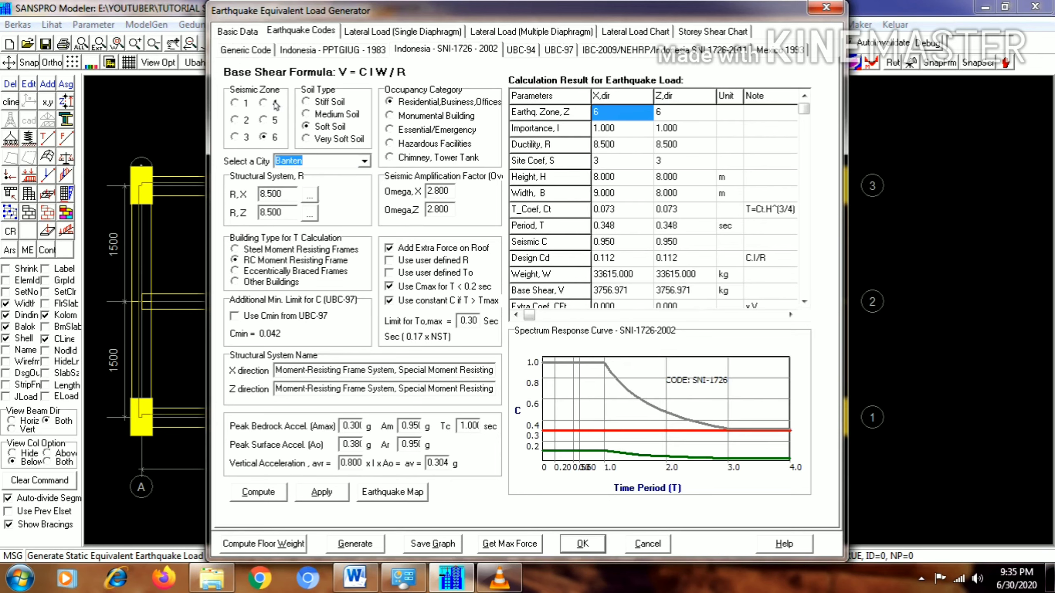
{"action": "left_click", "coordinate": [275, 104]}
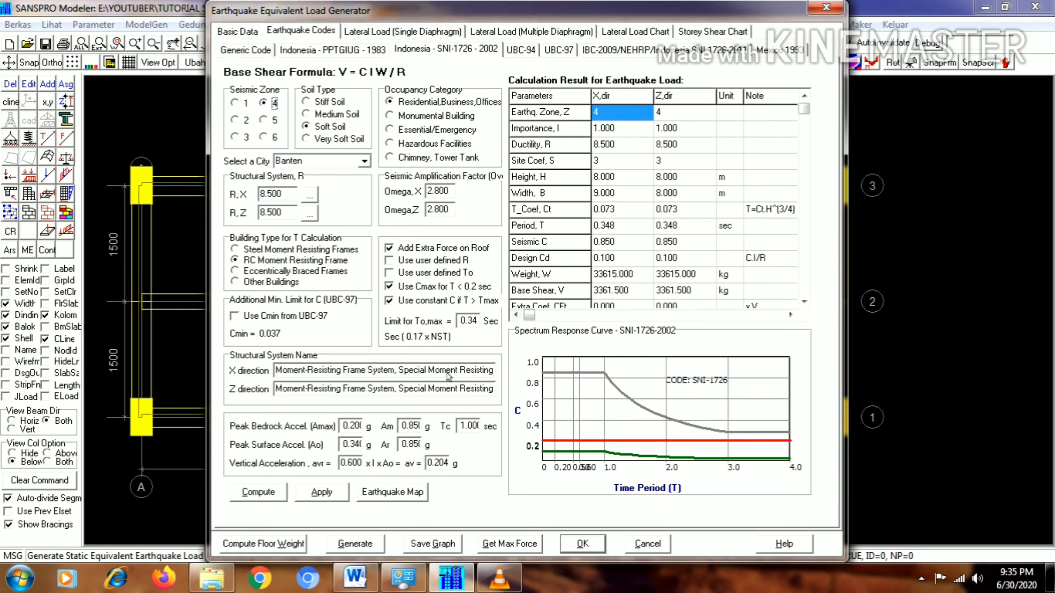
Compute the floor weights and base shear, apply the values, and generate the equivalent earthquake load
{"action": "left_click", "coordinate": [280, 544]}
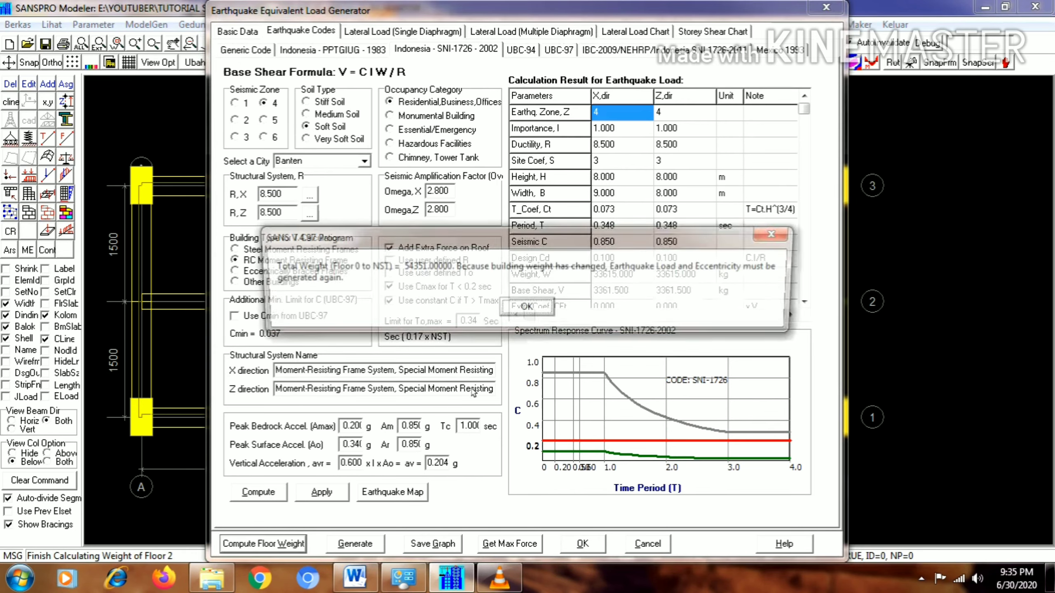
{"action": "left_click", "coordinate": [517, 308]}
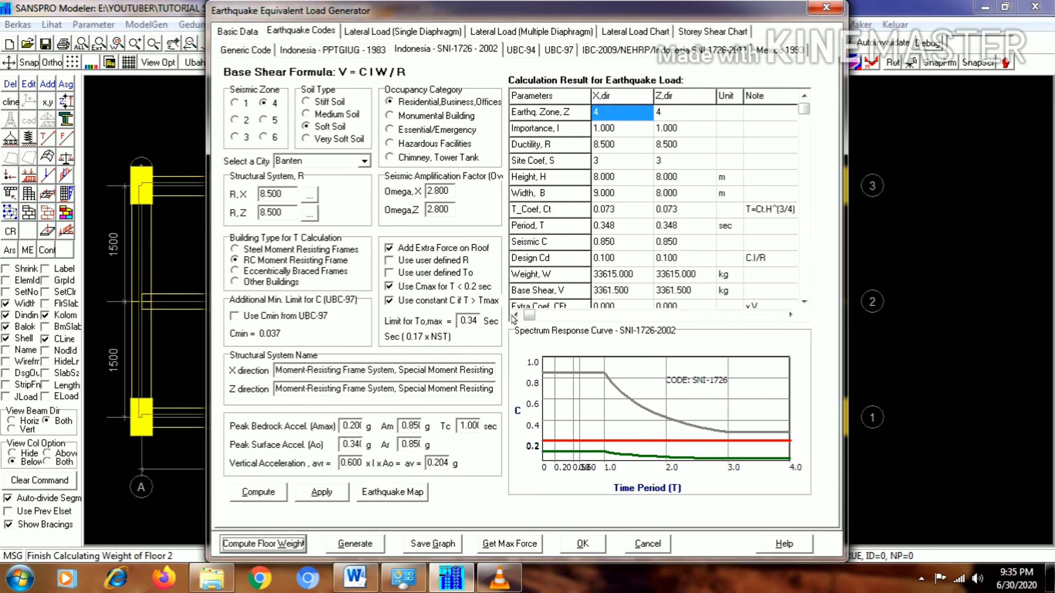
{"action": "left_click", "coordinate": [270, 496]}
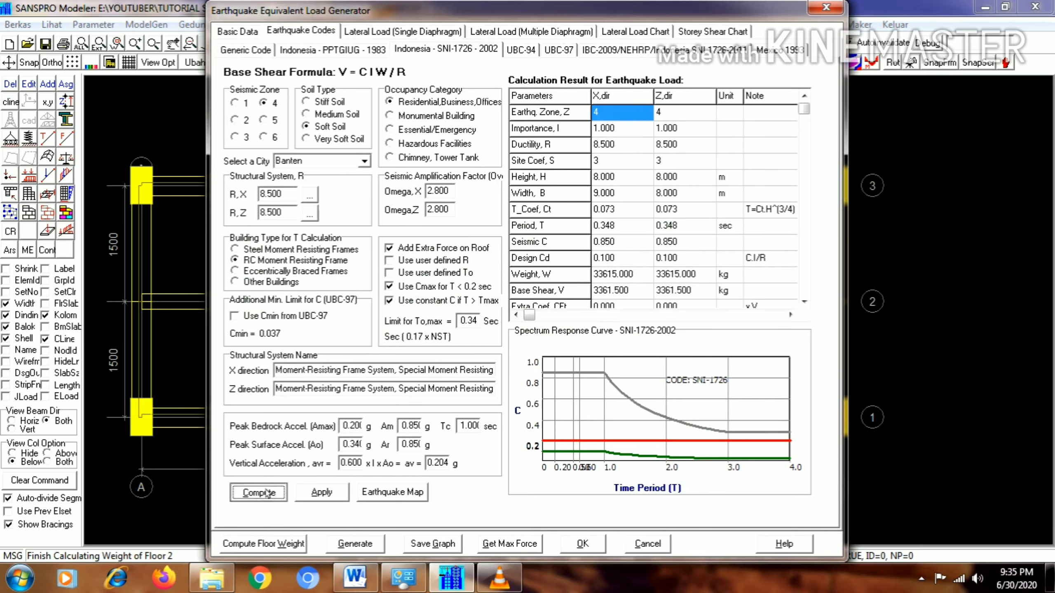
{"action": "left_click", "coordinate": [322, 492]}
{"action": "left_click", "coordinate": [371, 543]}
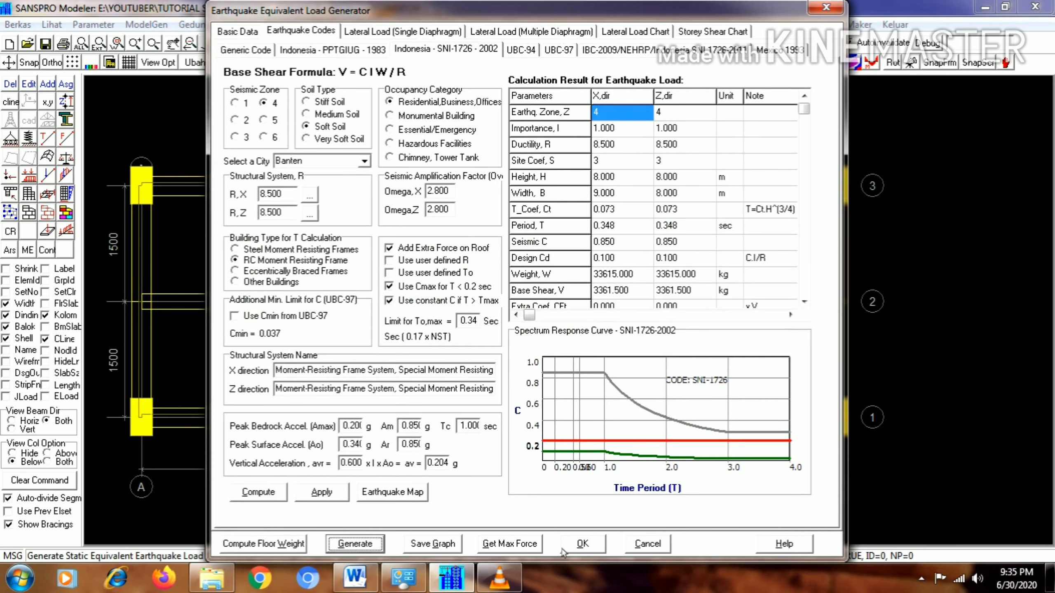
{"action": "left_click", "coordinate": [587, 548]}
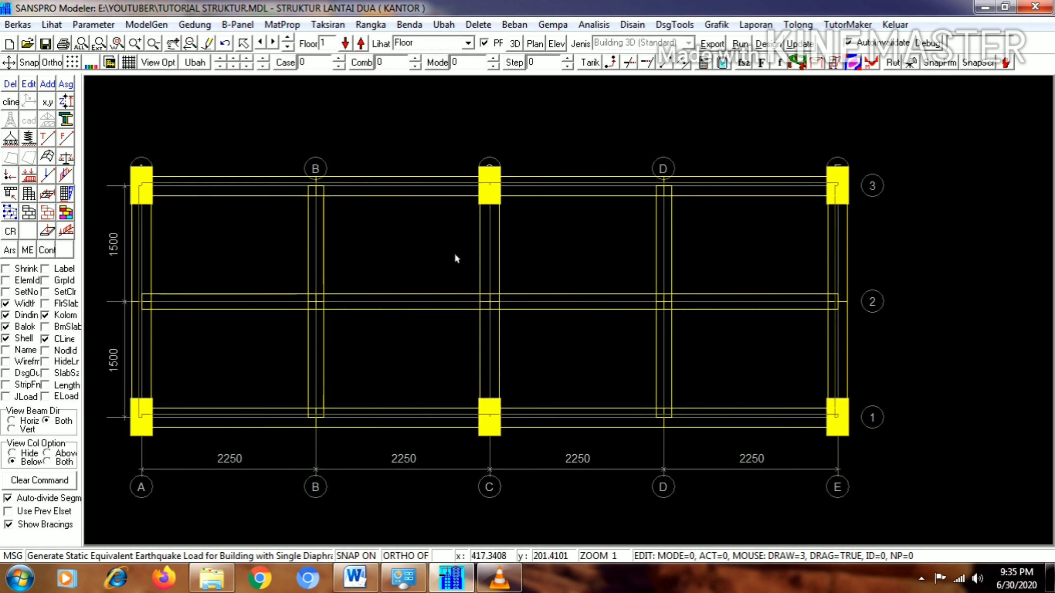
Save the model and export its SANS analysis data with integrity checking, continuing through the model advisor
{"action": "right_click", "coordinate": [420, 203]}
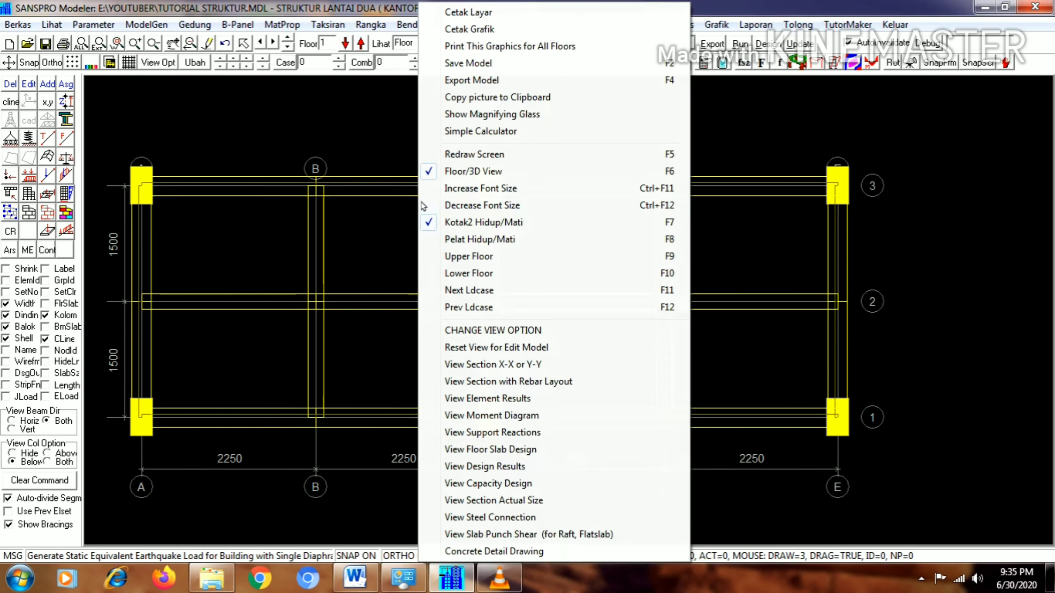
{"action": "left_click", "coordinate": [536, 63]}
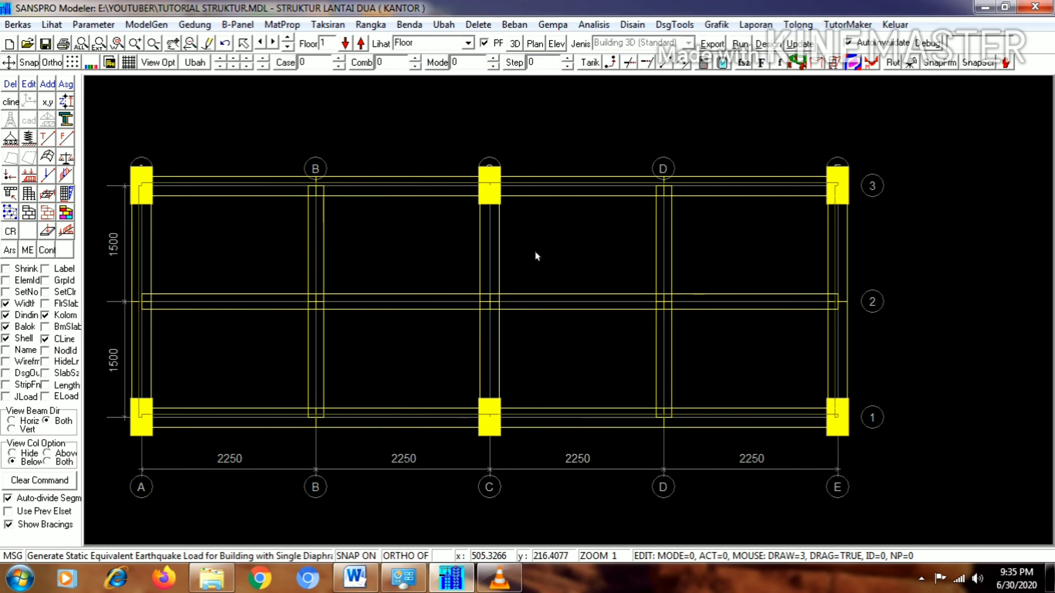
{"action": "right_click", "coordinate": [541, 133]}
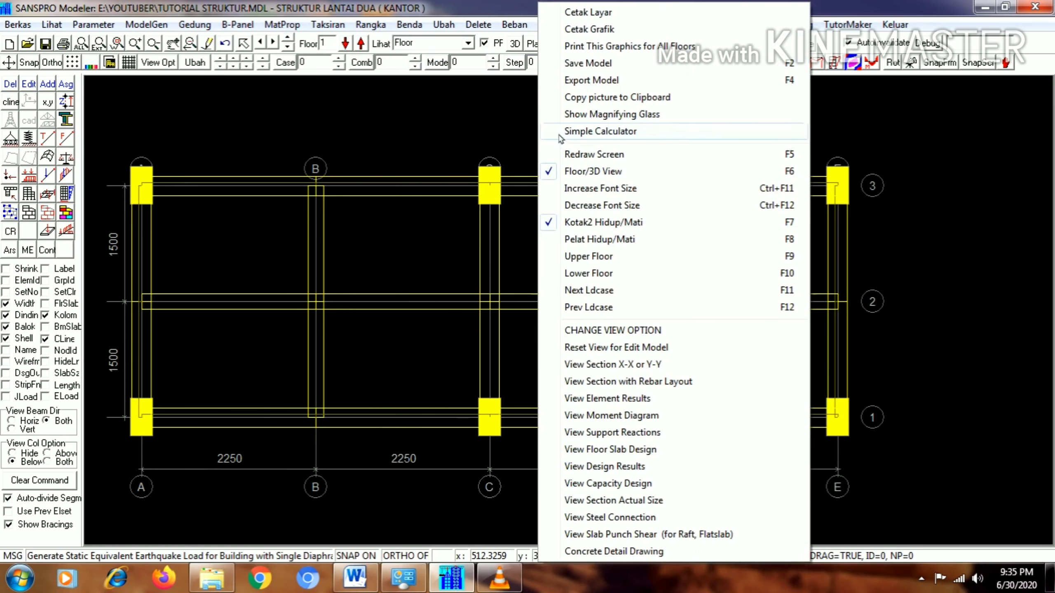
{"action": "left_click", "coordinate": [704, 81]}
{"action": "left_click", "coordinate": [492, 430]}
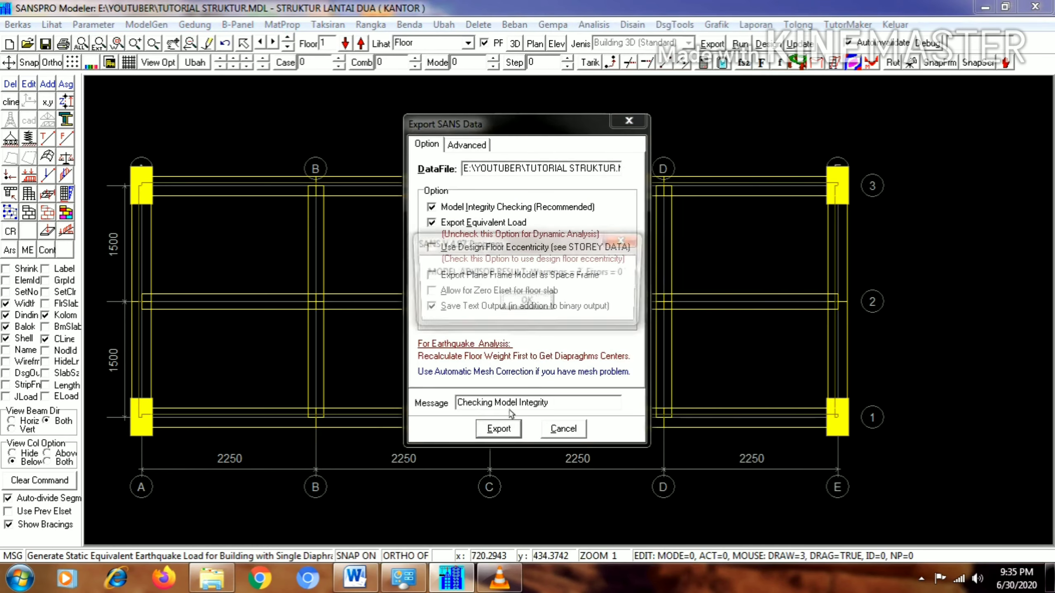
{"action": "left_click", "coordinate": [533, 300]}
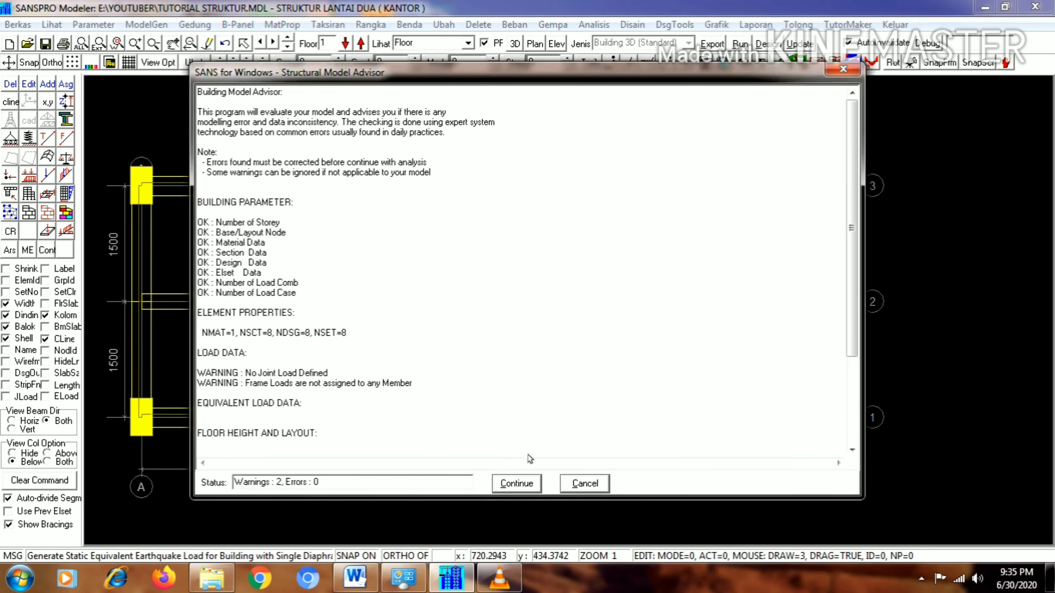
{"action": "left_click", "coordinate": [520, 484]}
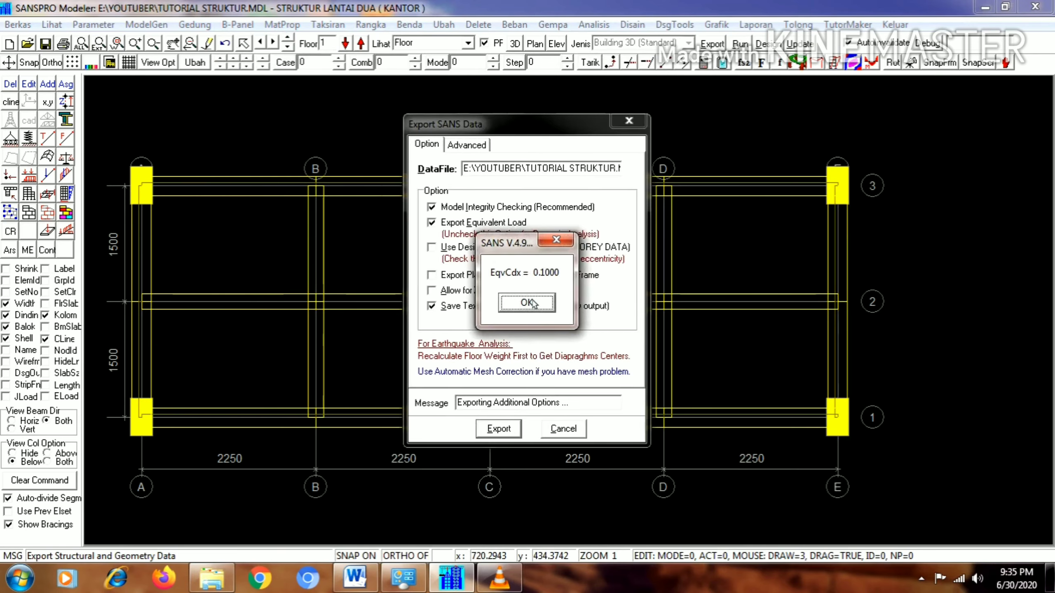
{"action": "left_click", "coordinate": [534, 303]}
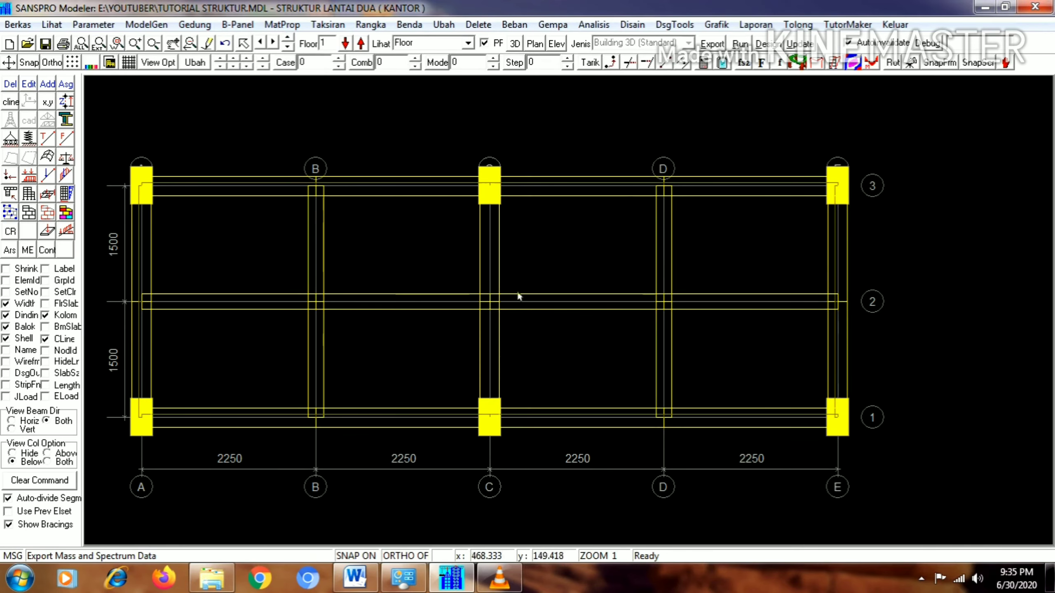
Run the structural analysis on the exported data and close the analysis module when it finishes
{"action": "left_click", "coordinate": [603, 26]}
{"action": "left_click", "coordinate": [619, 44]}
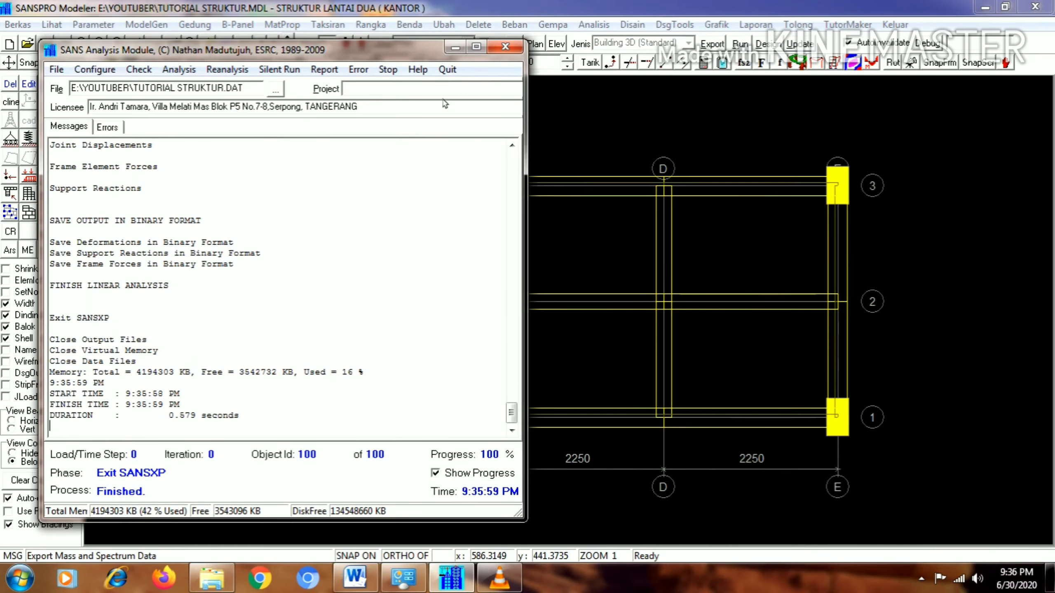
{"action": "left_click", "coordinate": [447, 69]}
Run the concrete frame design with the default design options and close the design module
{"action": "left_click", "coordinate": [629, 24]}
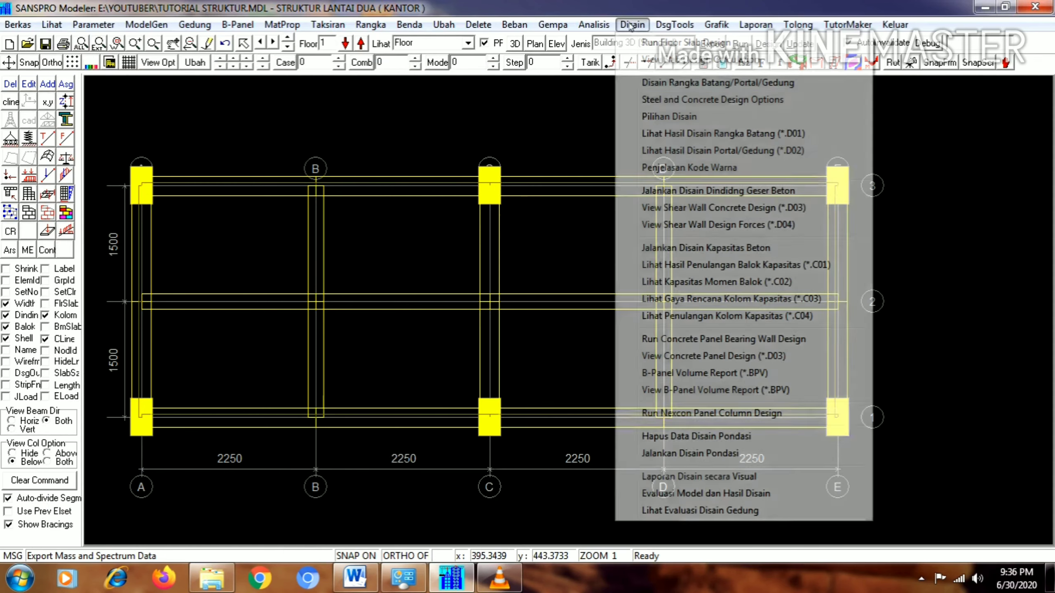
{"action": "left_click", "coordinate": [747, 85]}
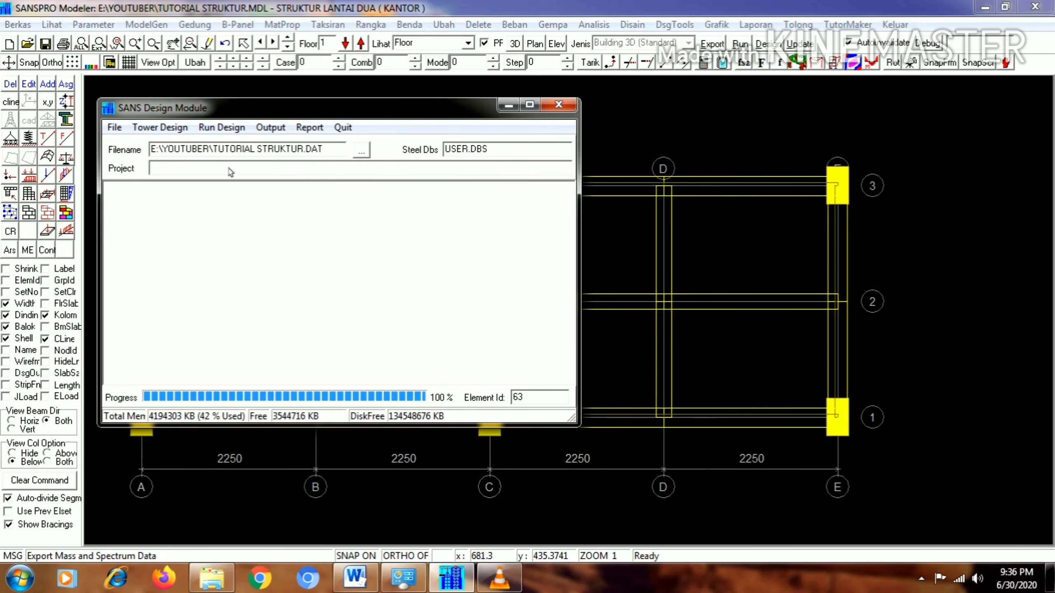
{"action": "left_click", "coordinate": [217, 134]}
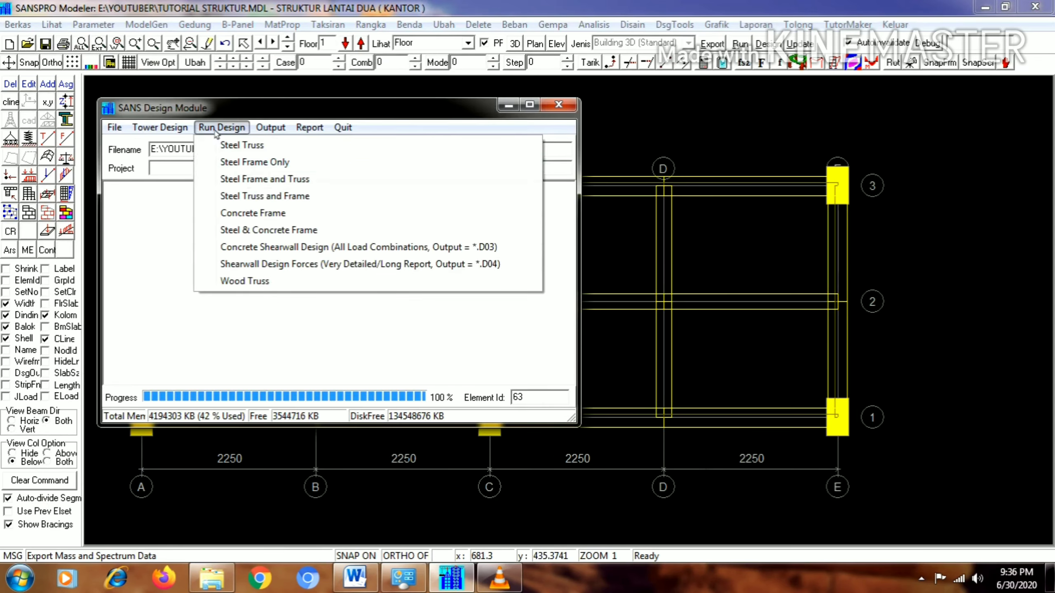
{"action": "left_click", "coordinate": [243, 214]}
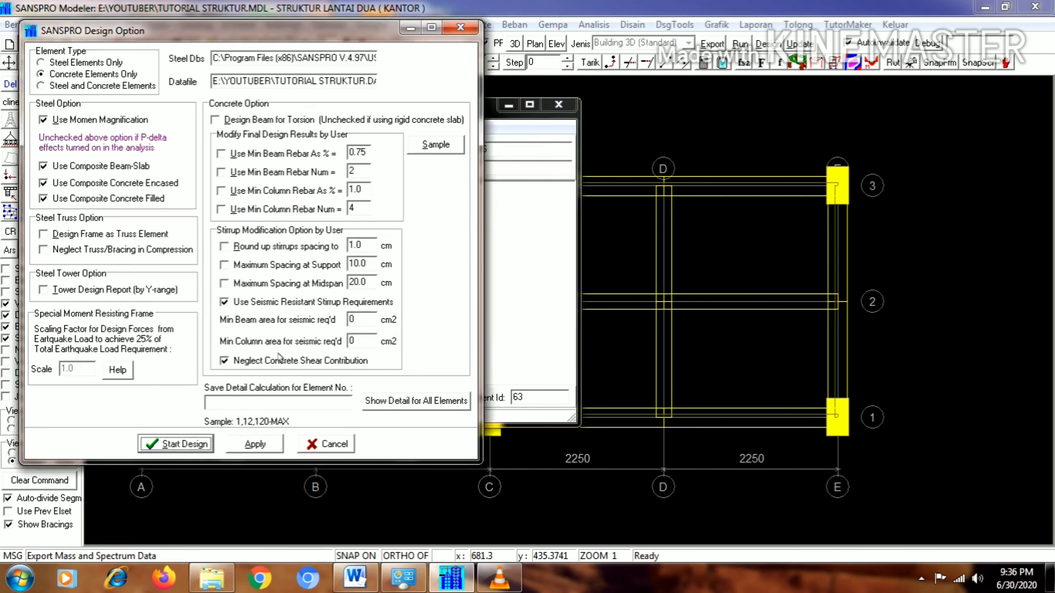
{"action": "left_click", "coordinate": [194, 444]}
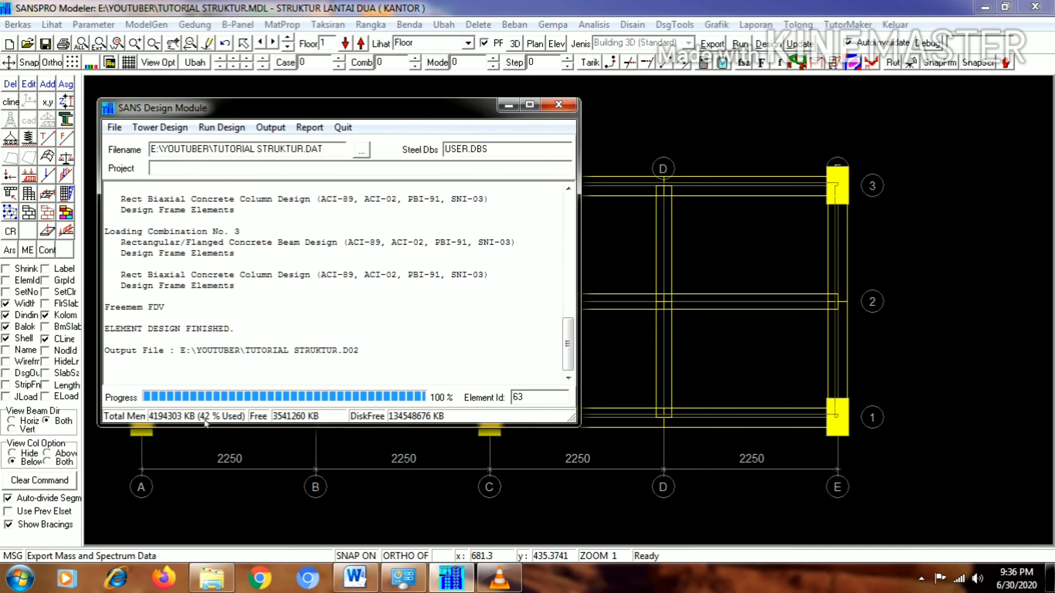
{"action": "left_click", "coordinate": [343, 128]}
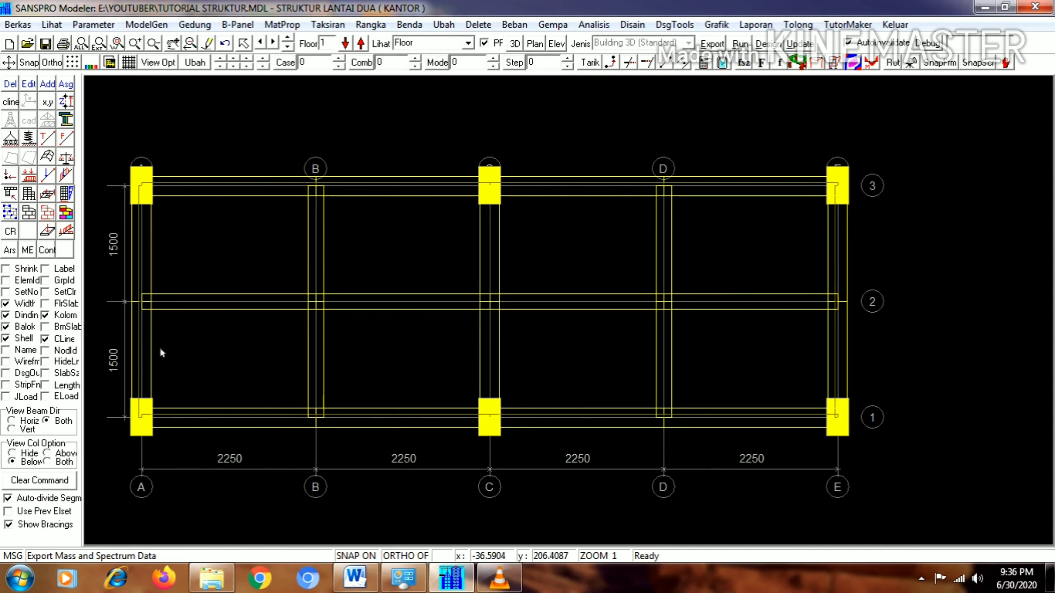
Display the design output on the floor plan in smaller text and review the reinforcement on floors 2 and 0
{"action": "left_click", "coordinate": [21, 376]}
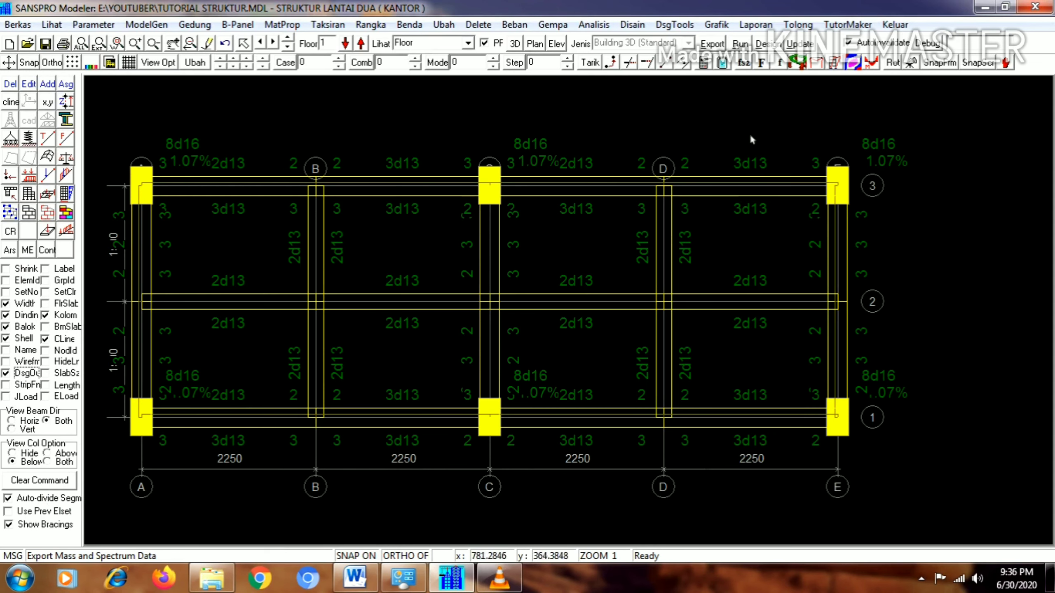
{"action": "left_click", "coordinate": [782, 63]}
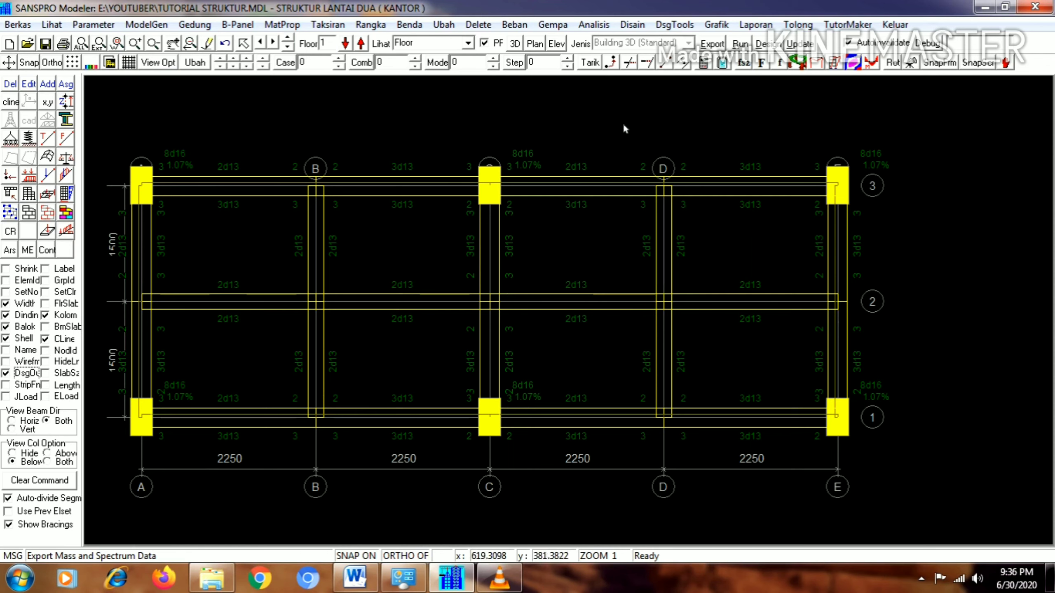
{"action": "left_click", "coordinate": [361, 43]}
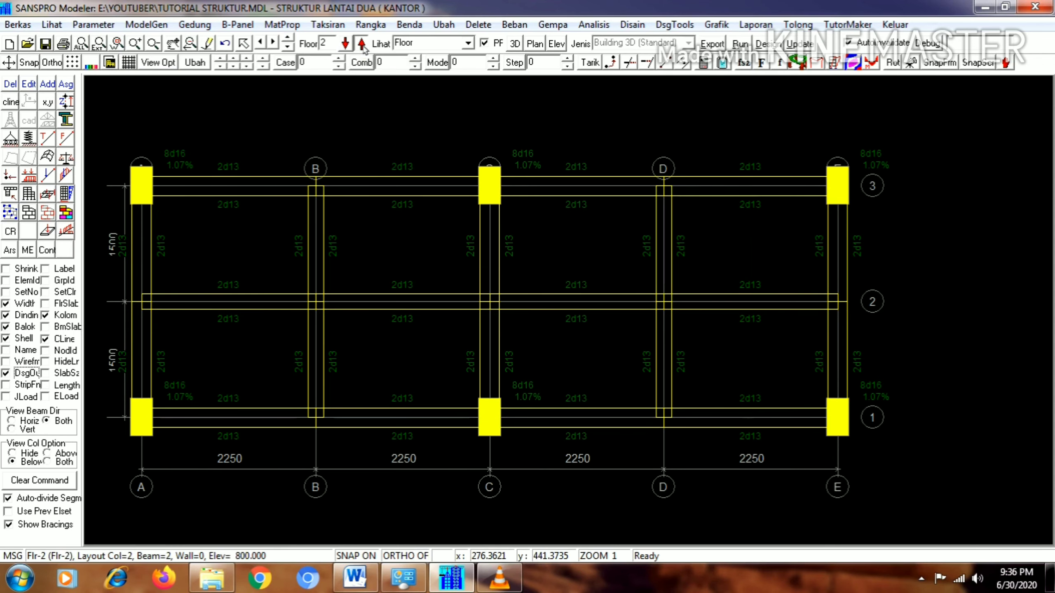
{"action": "left_click", "coordinate": [361, 43]}
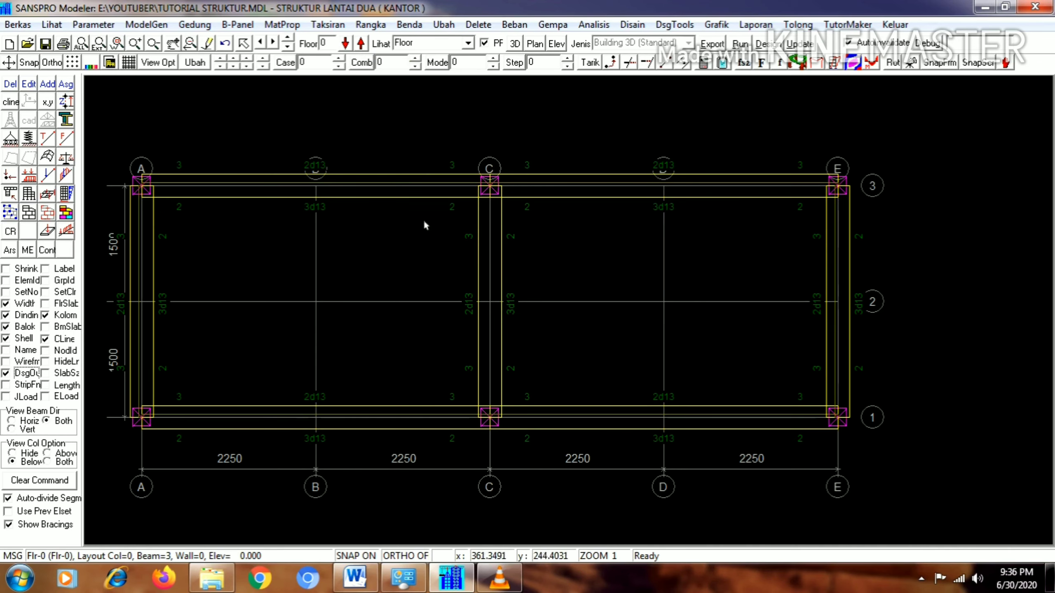
Show the front section of the frame along axis 1 from floor 0 to floor 2, fitted to the full view
{"action": "right_click", "coordinate": [620, 128]}
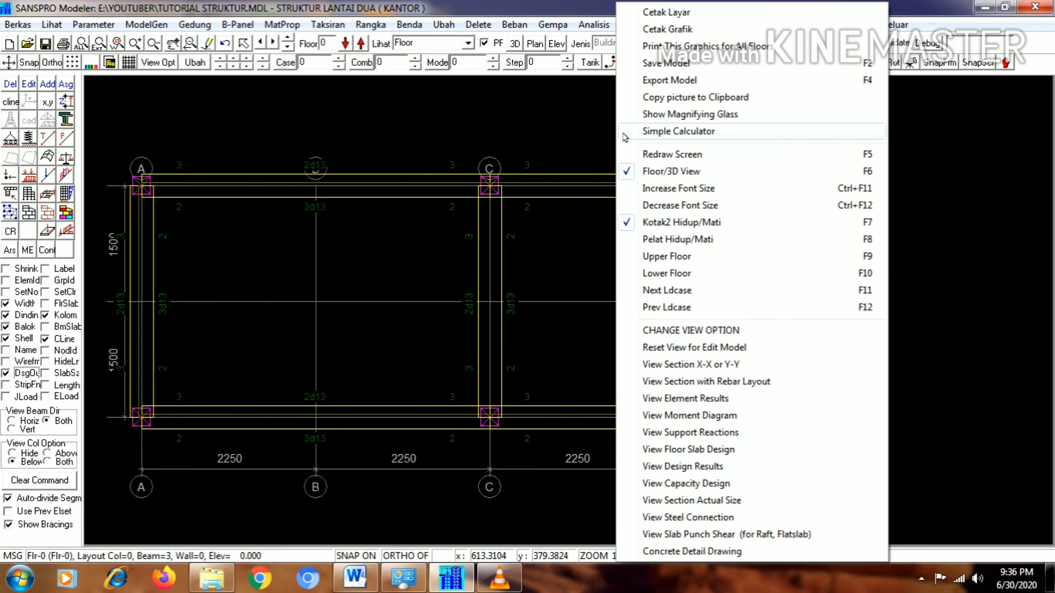
{"action": "left_click", "coordinate": [708, 365]}
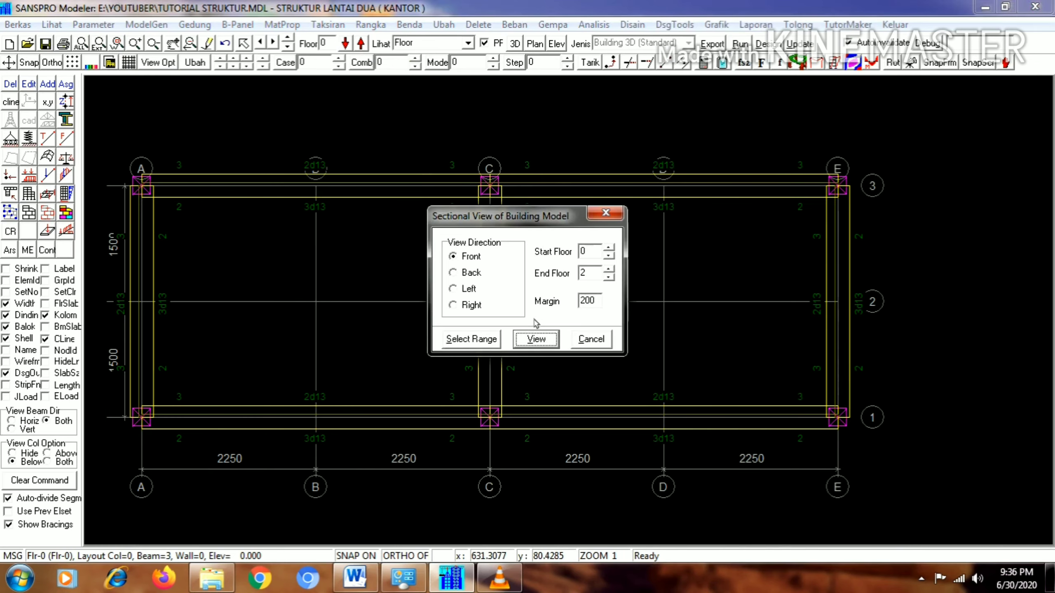
{"action": "left_click", "coordinate": [470, 339]}
{"action": "left_click_drag", "start_coordinate": [169, 295], "coordinate": [924, 491]}
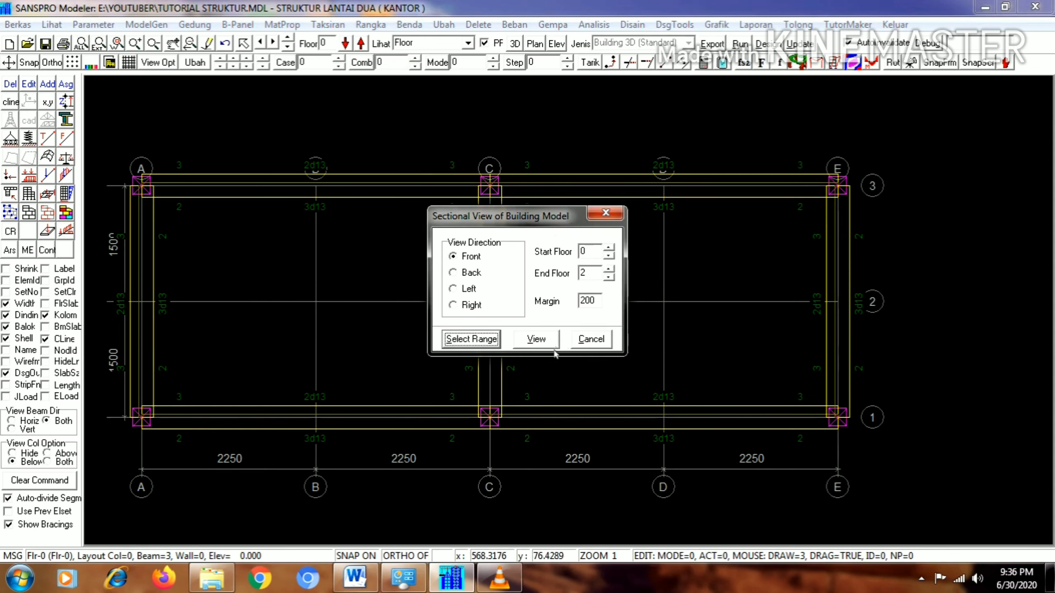
{"action": "left_click", "coordinate": [536, 339]}
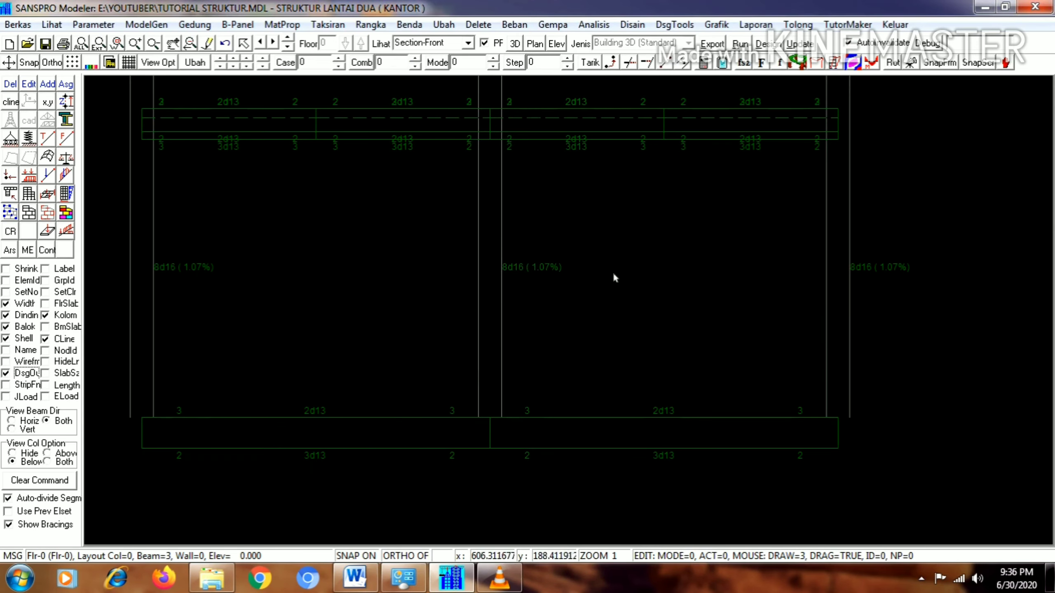
{"action": "left_click", "coordinate": [82, 43]}
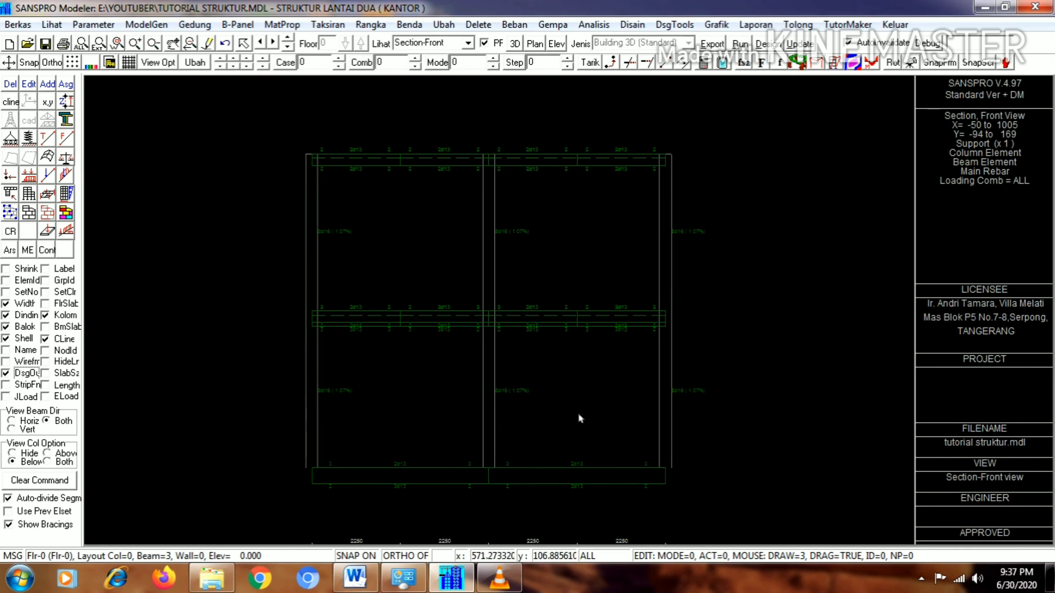
Display the front section with its rebar layout and enlarge the label text
{"action": "right_click", "coordinate": [725, 176]}
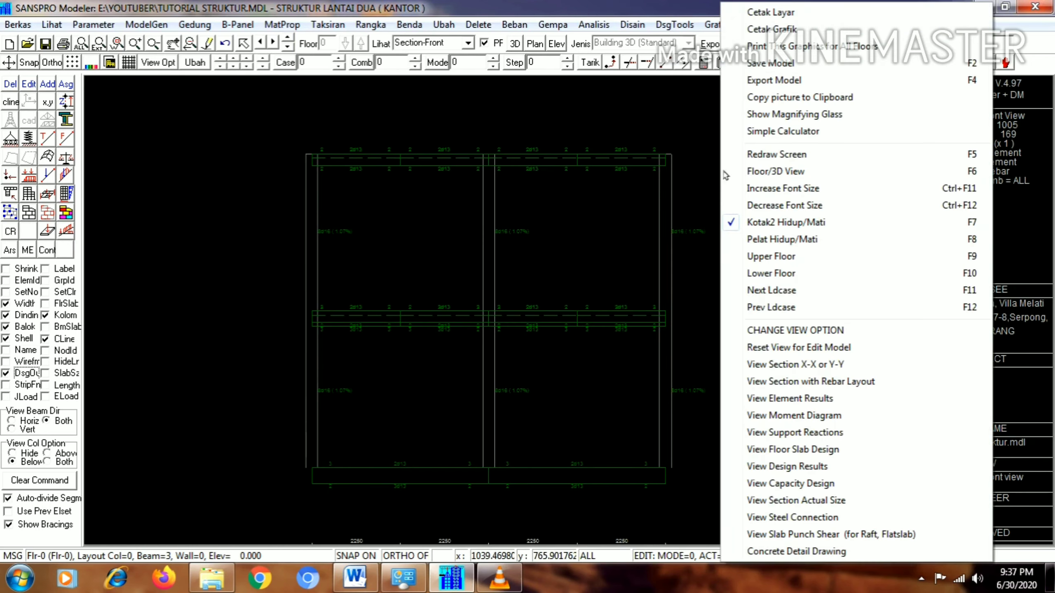
{"action": "left_click", "coordinate": [827, 383]}
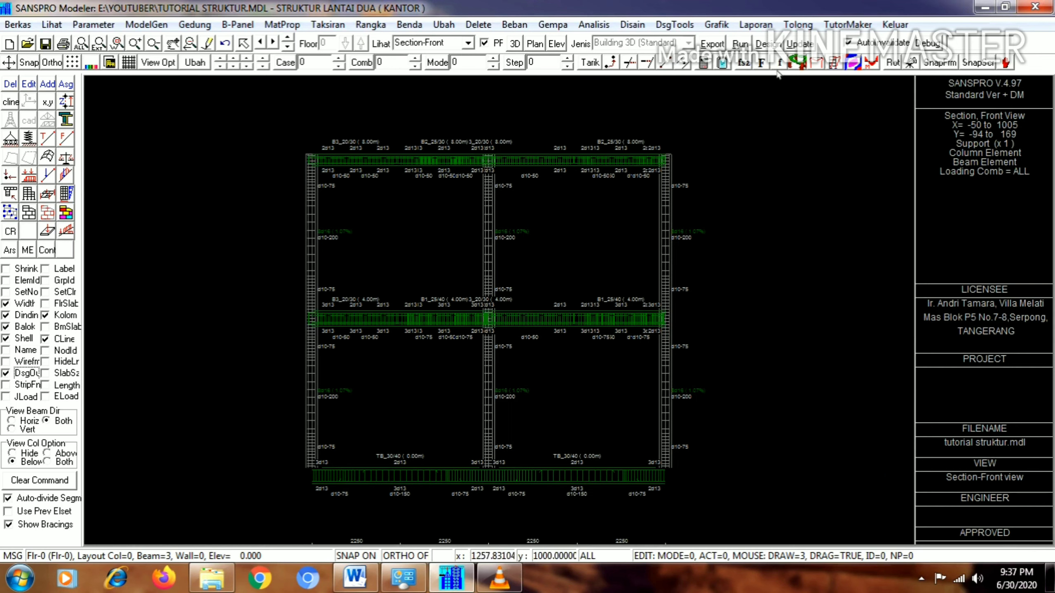
{"action": "left_click", "coordinate": [764, 62]}
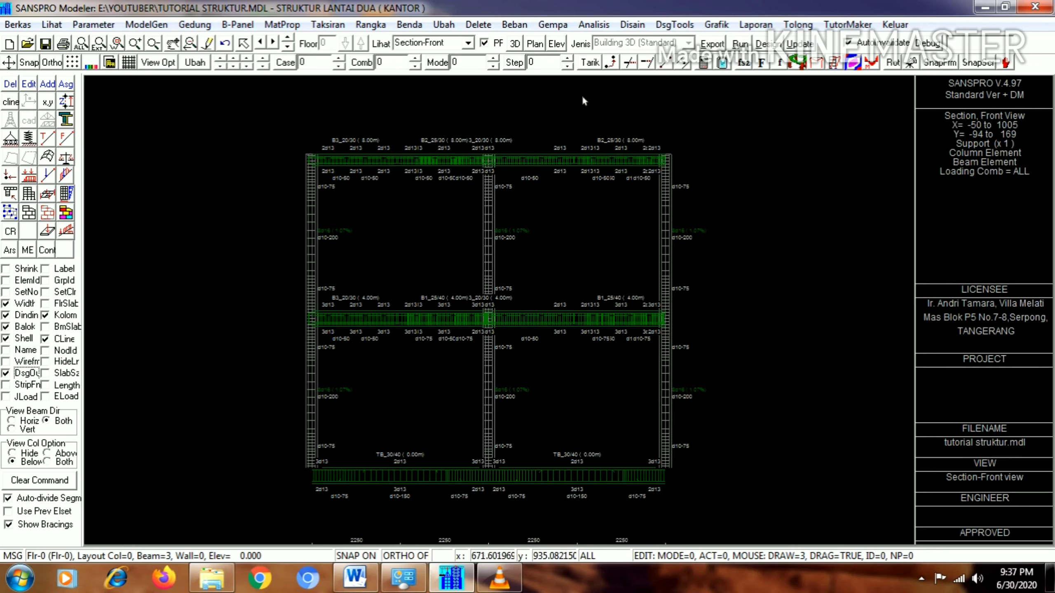
Return to the floor 0 plan and show a front section of the frame along axis C, from floor 0 to floor 2
{"action": "left_click", "coordinate": [535, 47]}
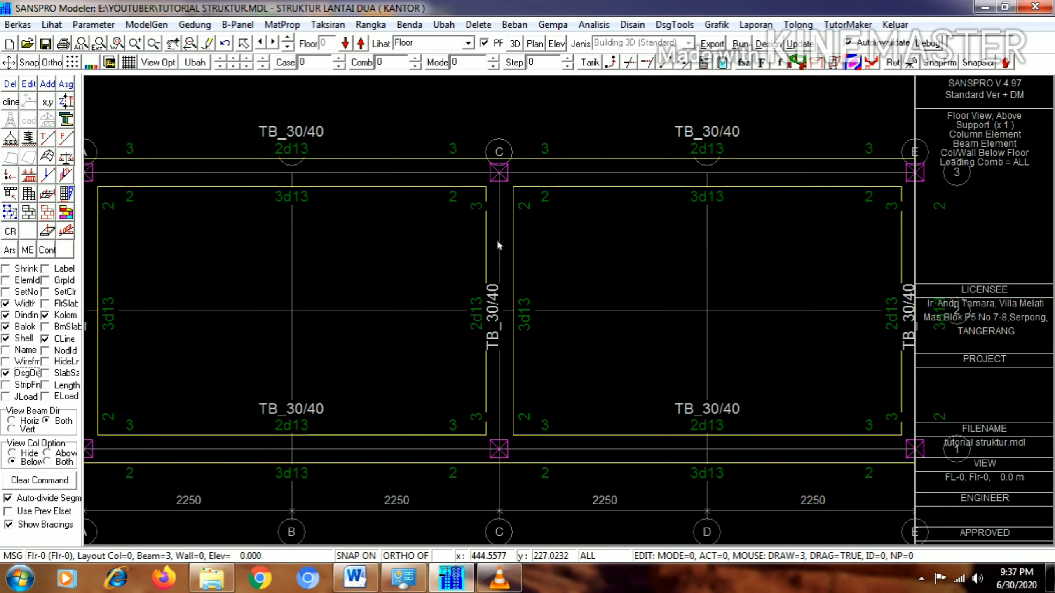
{"action": "right_click", "coordinate": [400, 109]}
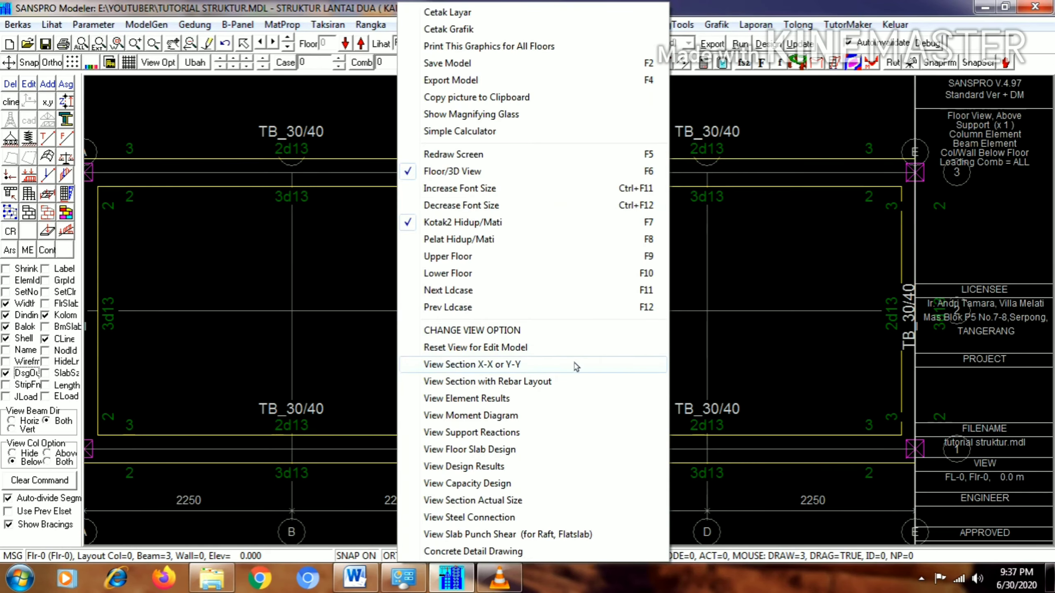
{"action": "left_click", "coordinate": [577, 363]}
{"action": "left_click", "coordinate": [488, 345]}
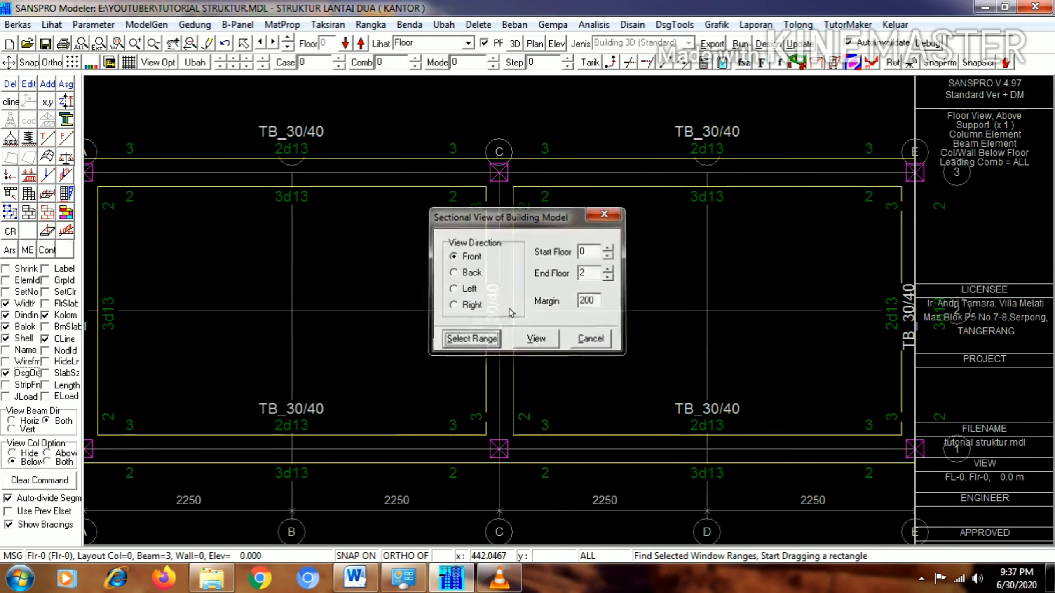
{"action": "left_click_drag", "start_coordinate": [439, 117], "coordinate": [565, 509]}
{"action": "left_click", "coordinate": [545, 339]}
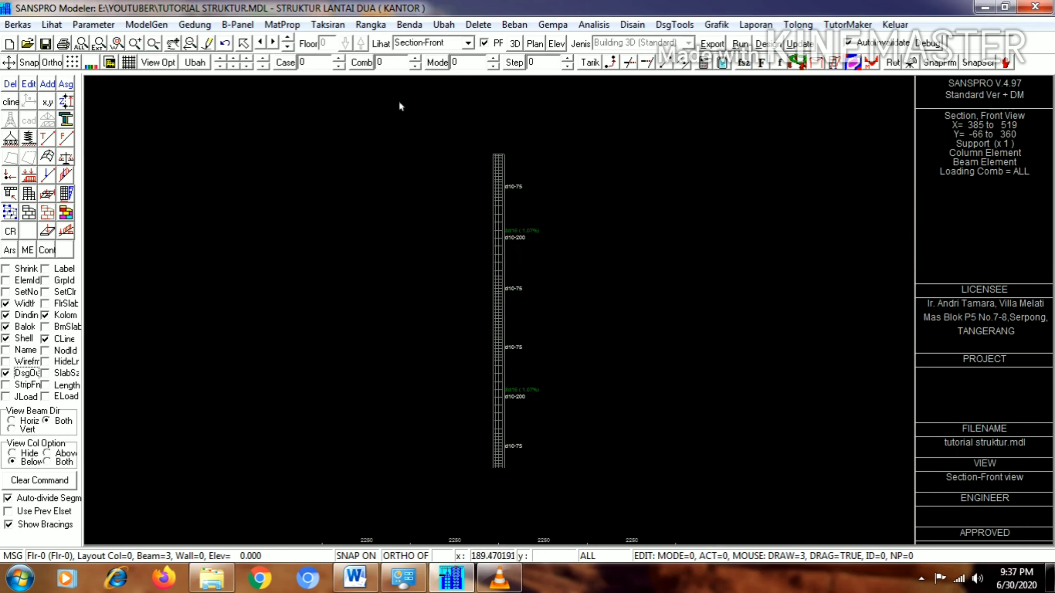
Switch the axis C section to the back view and then to the left view to examine its beam and column reinforcement
{"action": "left_click", "coordinate": [471, 46]}
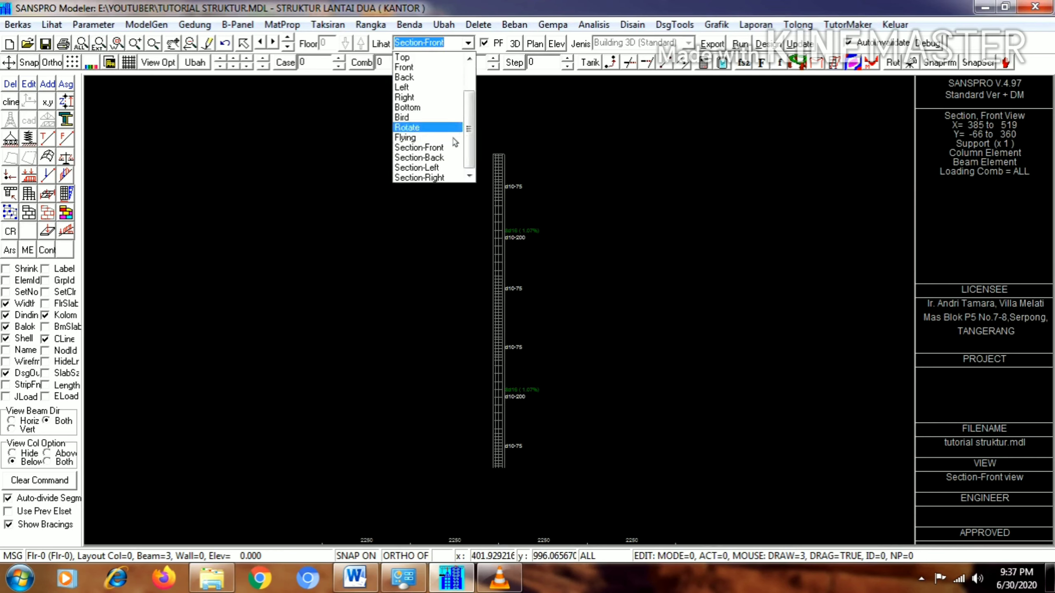
{"action": "left_click", "coordinate": [456, 160]}
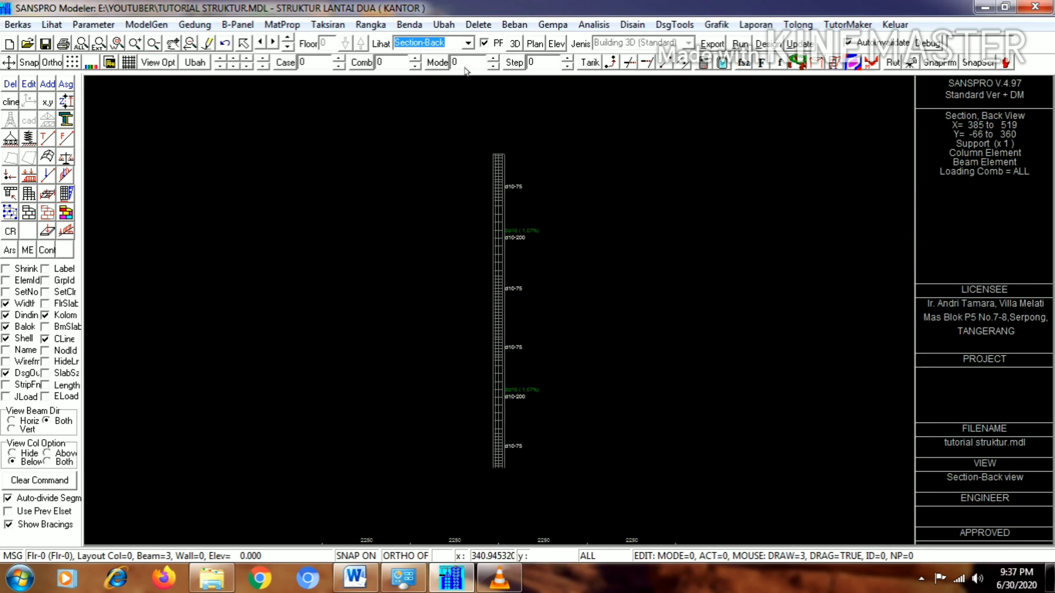
{"action": "left_click", "coordinate": [473, 46]}
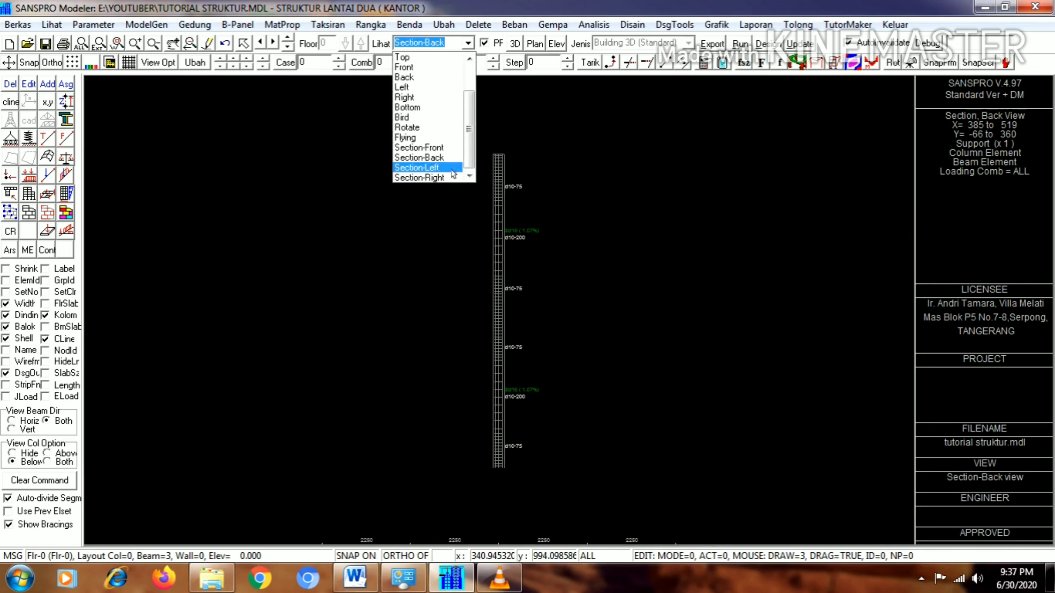
{"action": "left_click", "coordinate": [419, 165]}
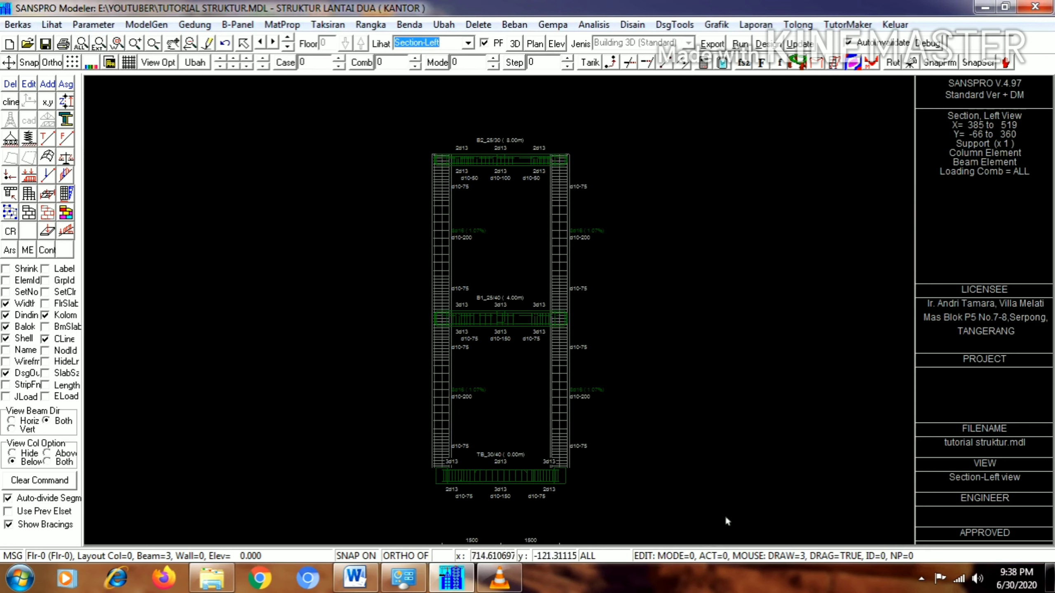